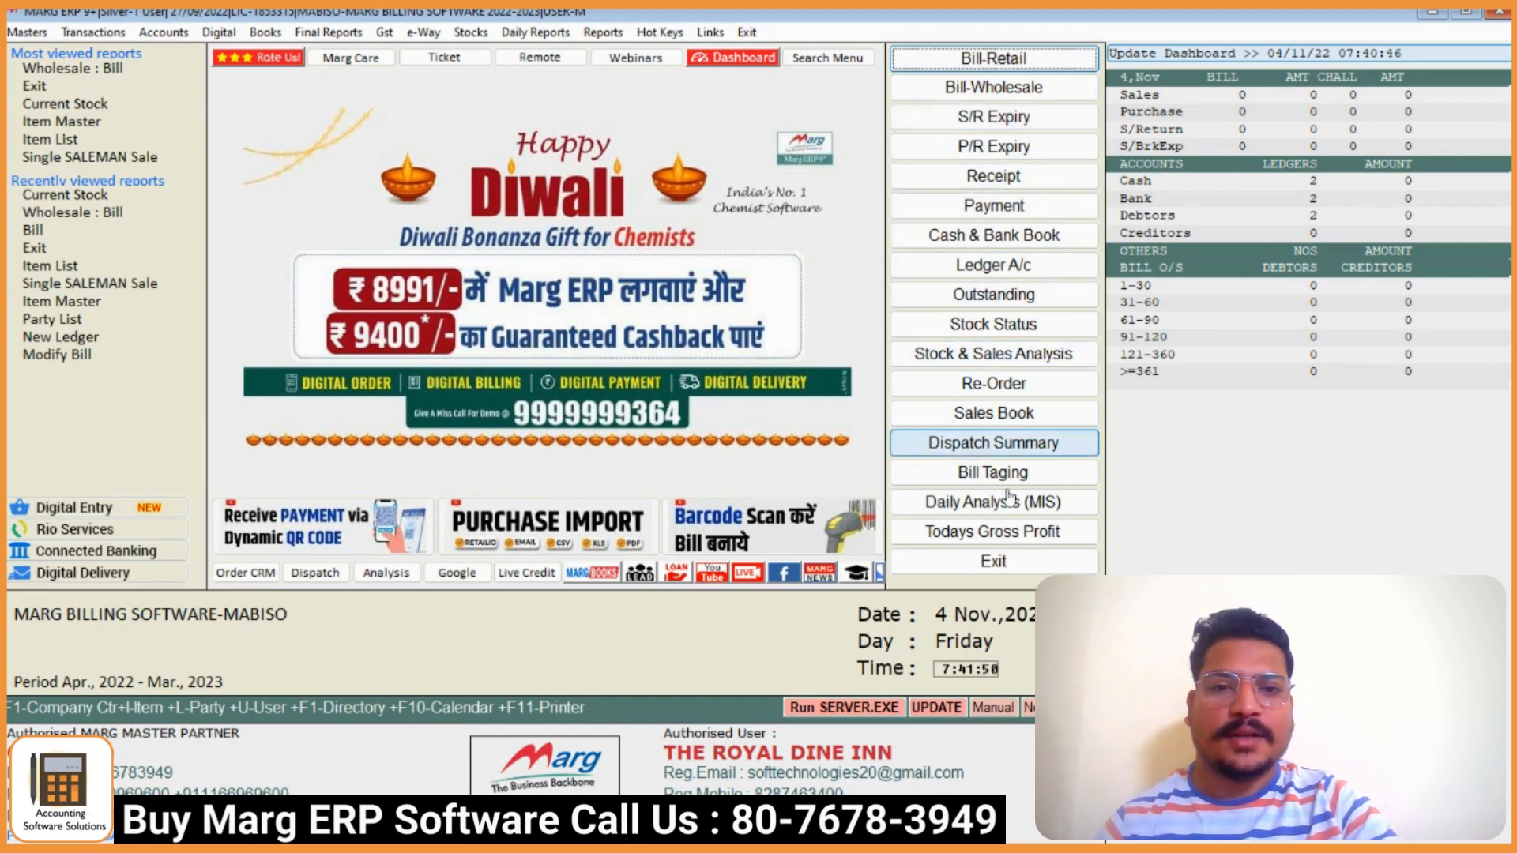
click(31, 34)
mouse_move(176, 419)
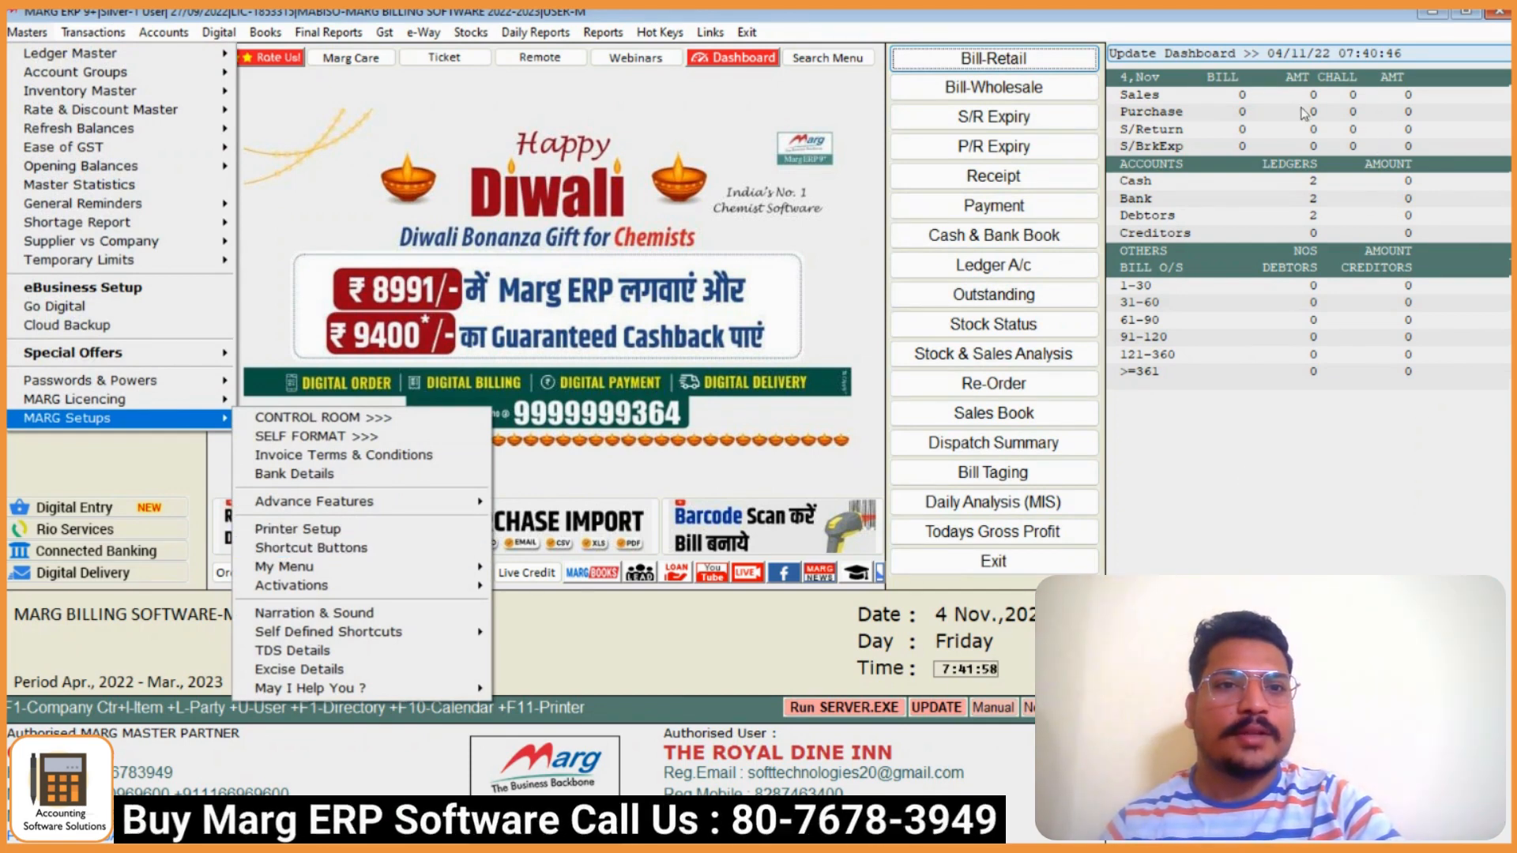
click(1246, 407)
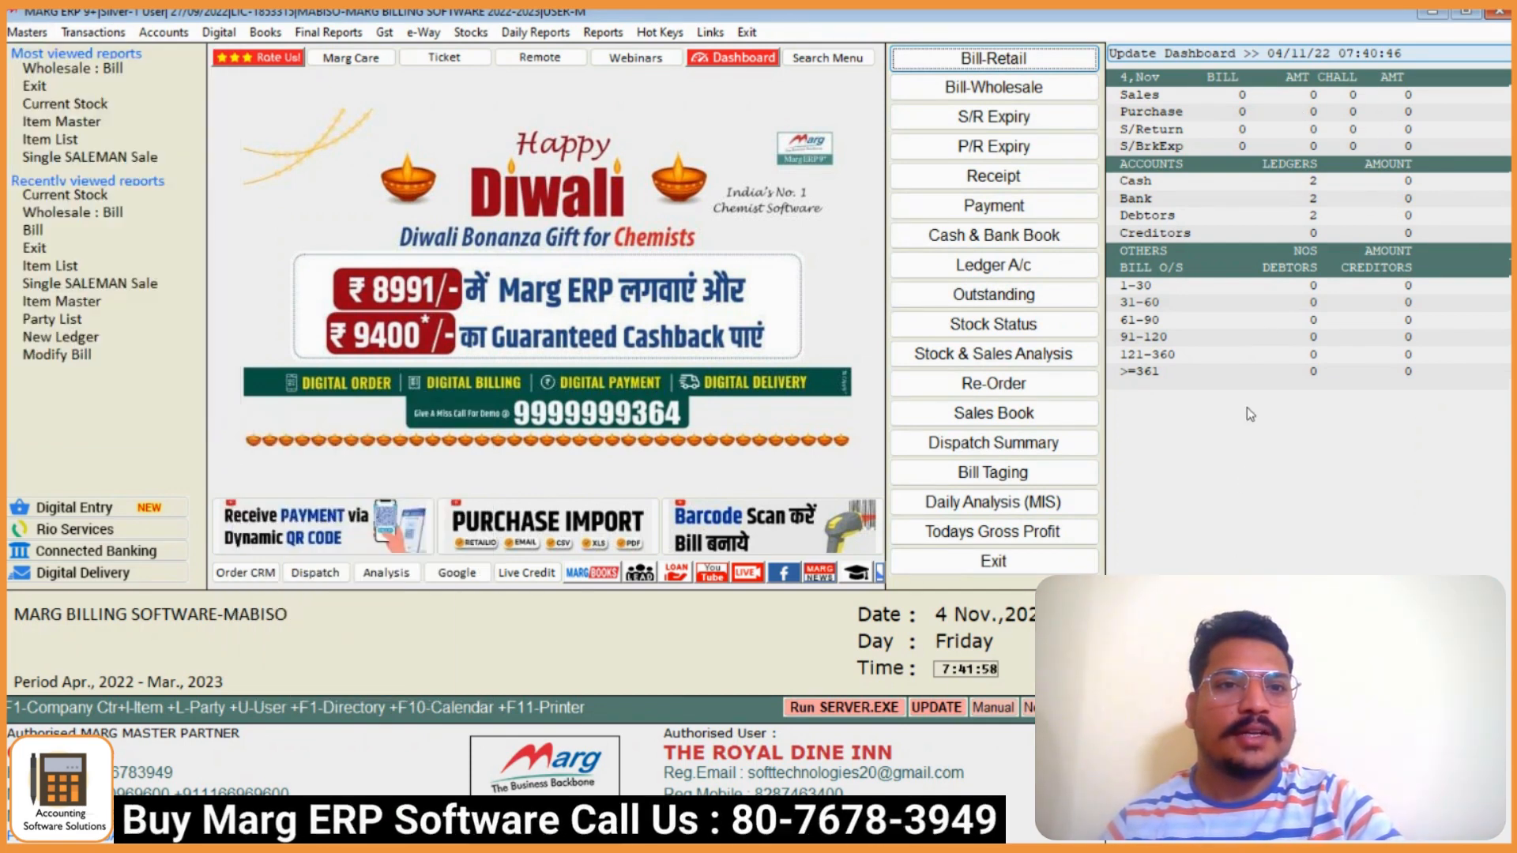
Update the dashboard summary of sales, accounts and outstanding bills twice
click(1213, 57)
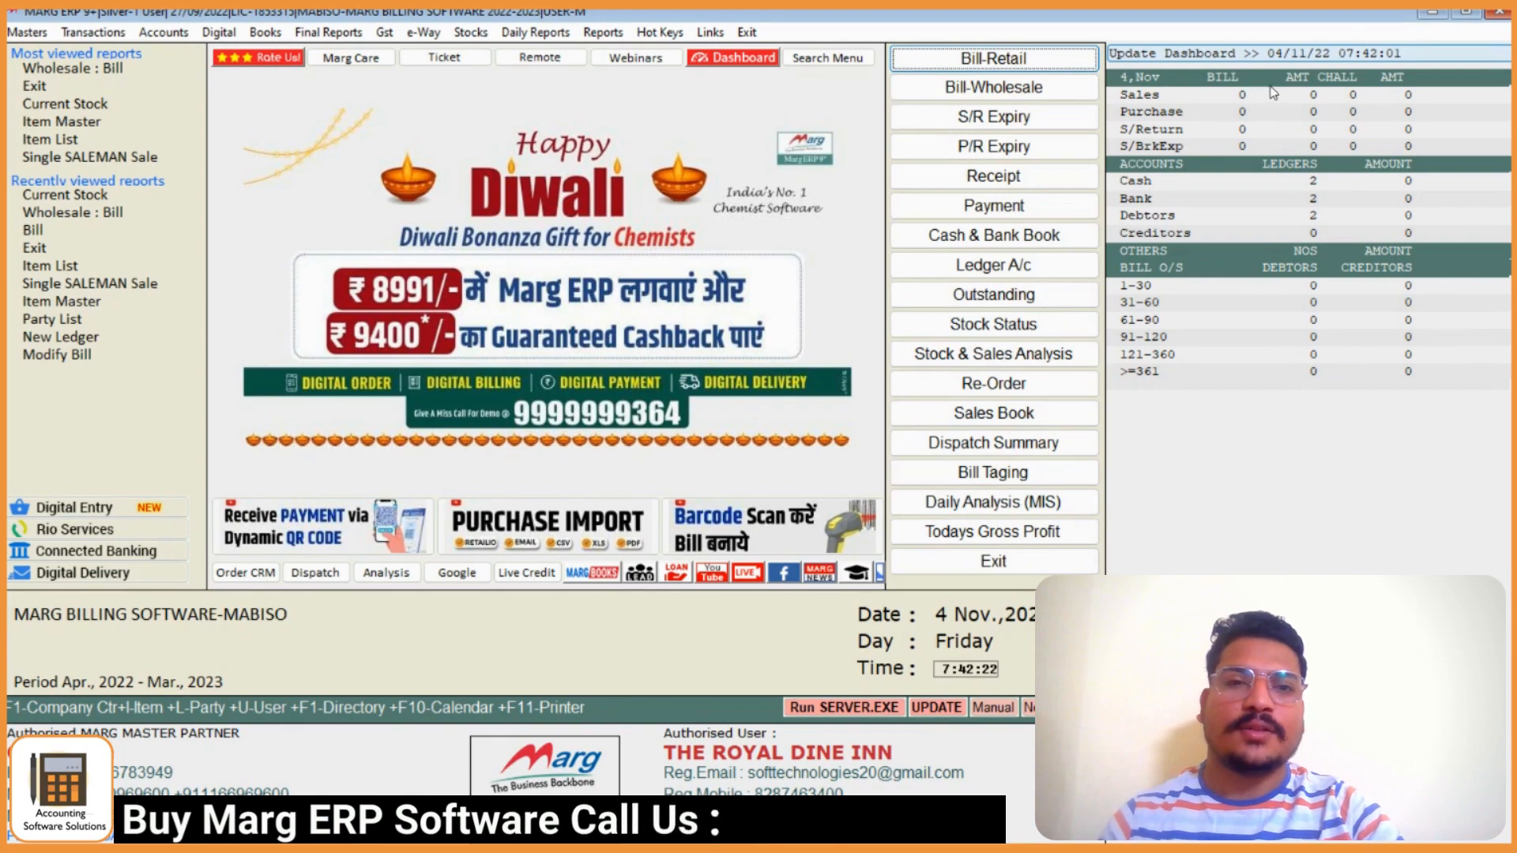
click(1327, 57)
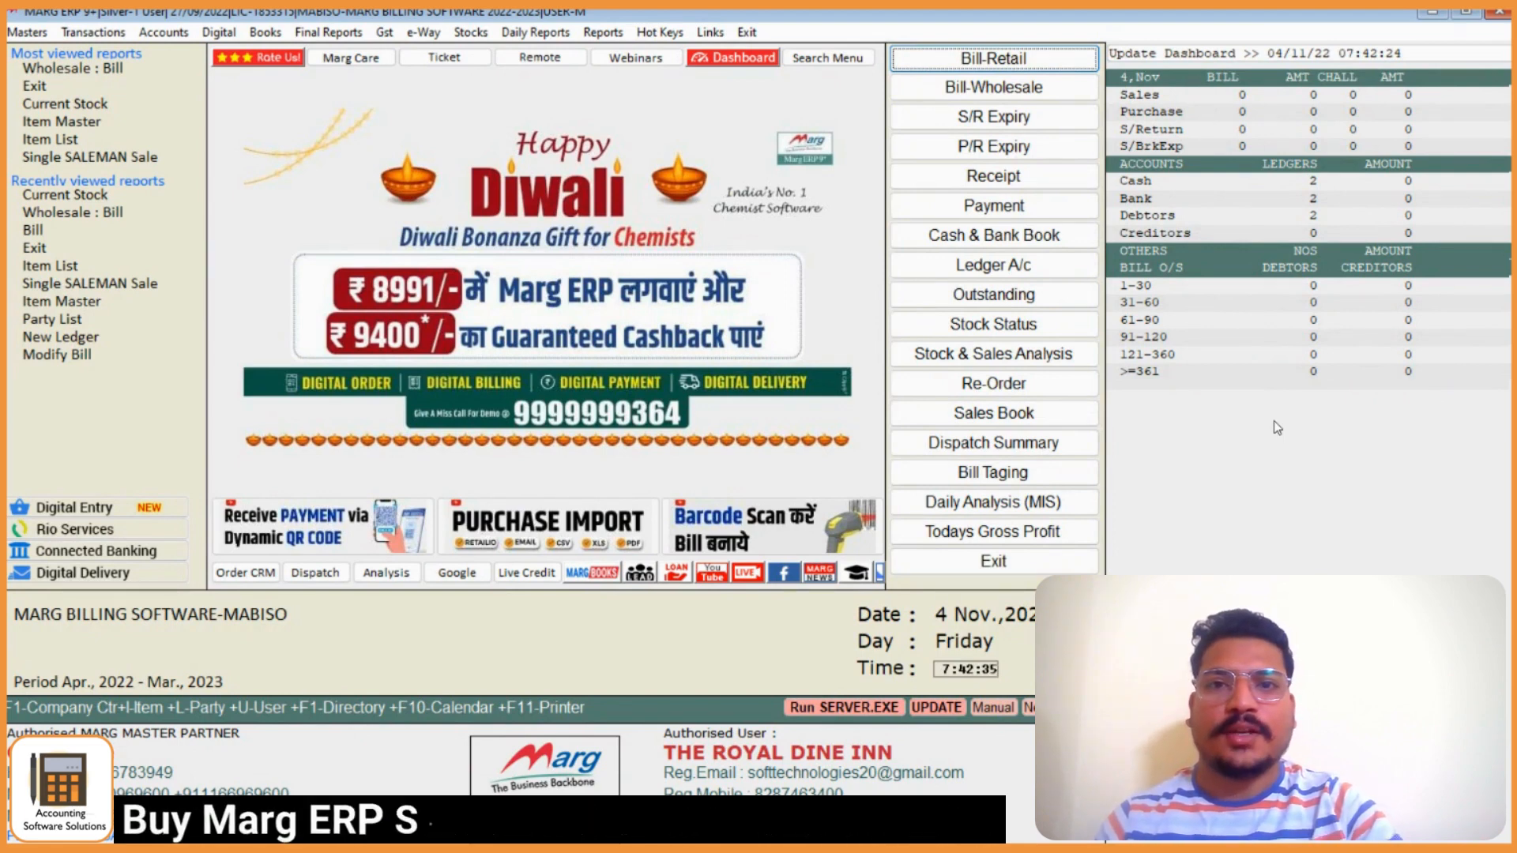
click(603, 31)
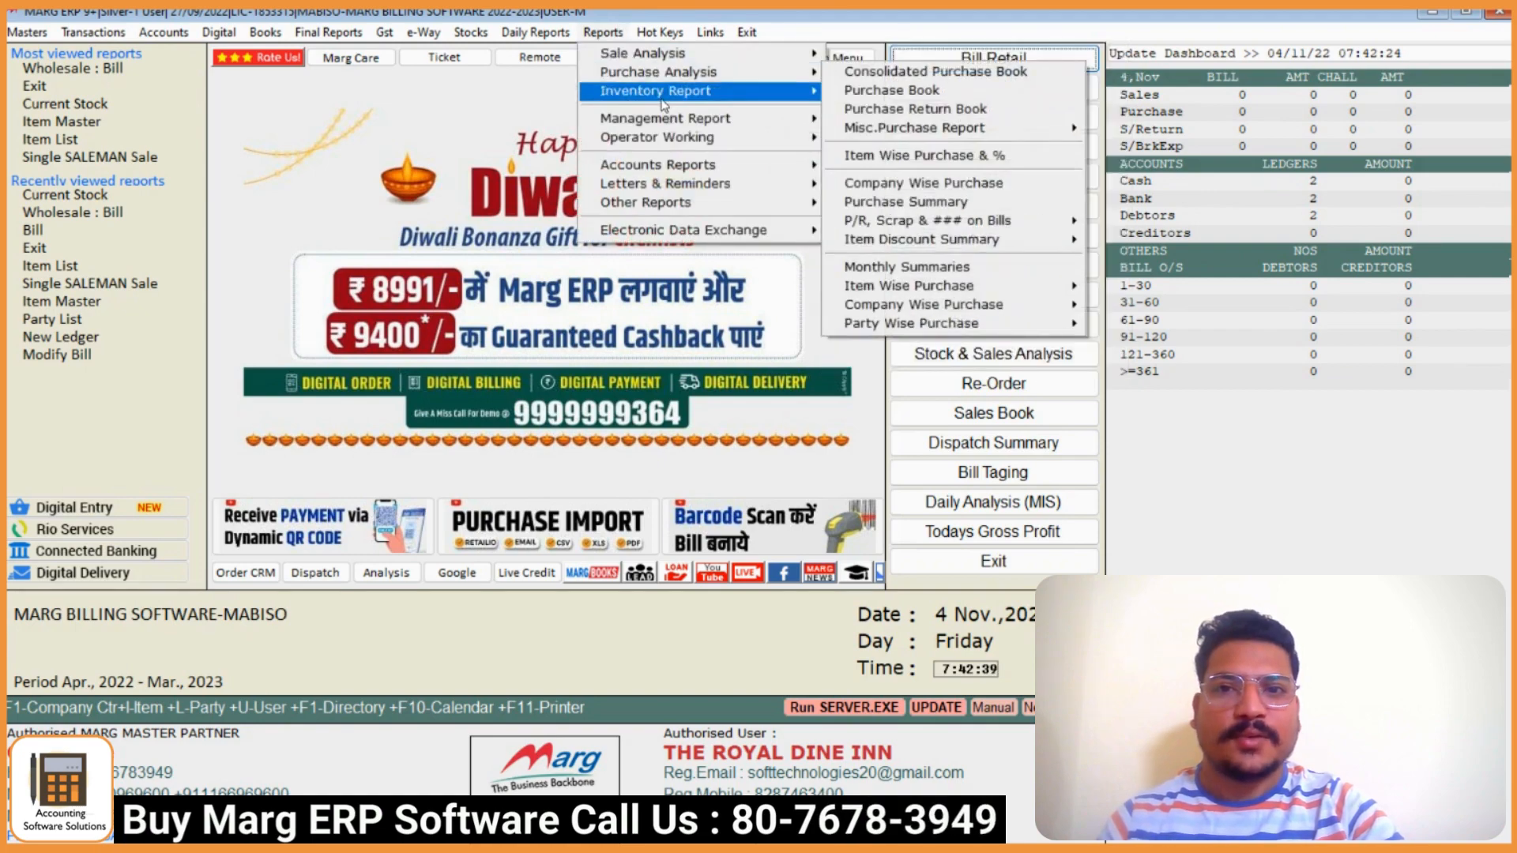
click(1280, 469)
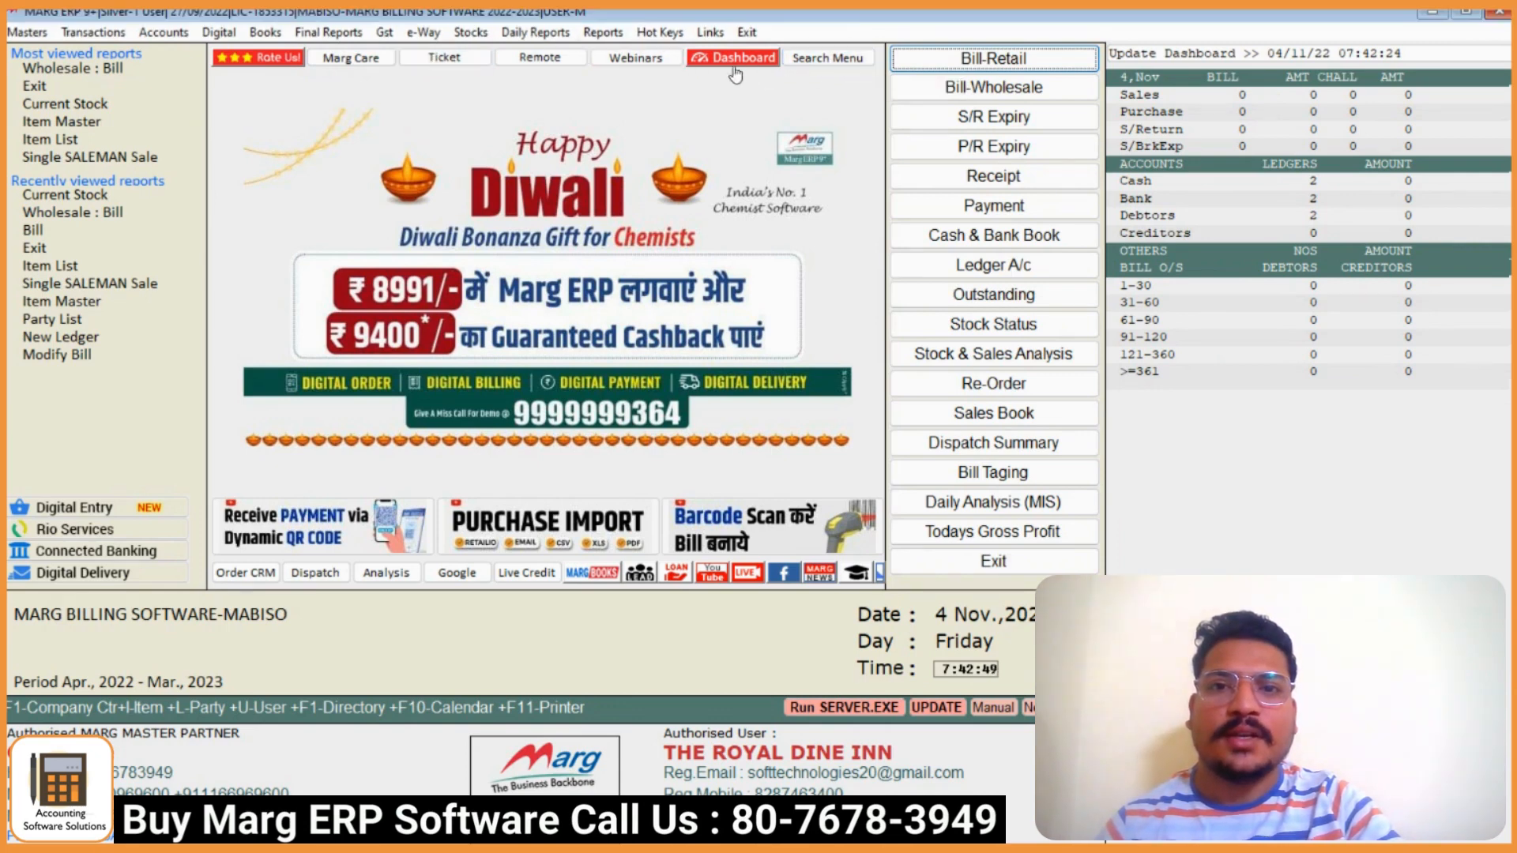
Open the Marg Care help site and search the Marg ERP 9+ questions for "SALE ENTRY"
click(374, 66)
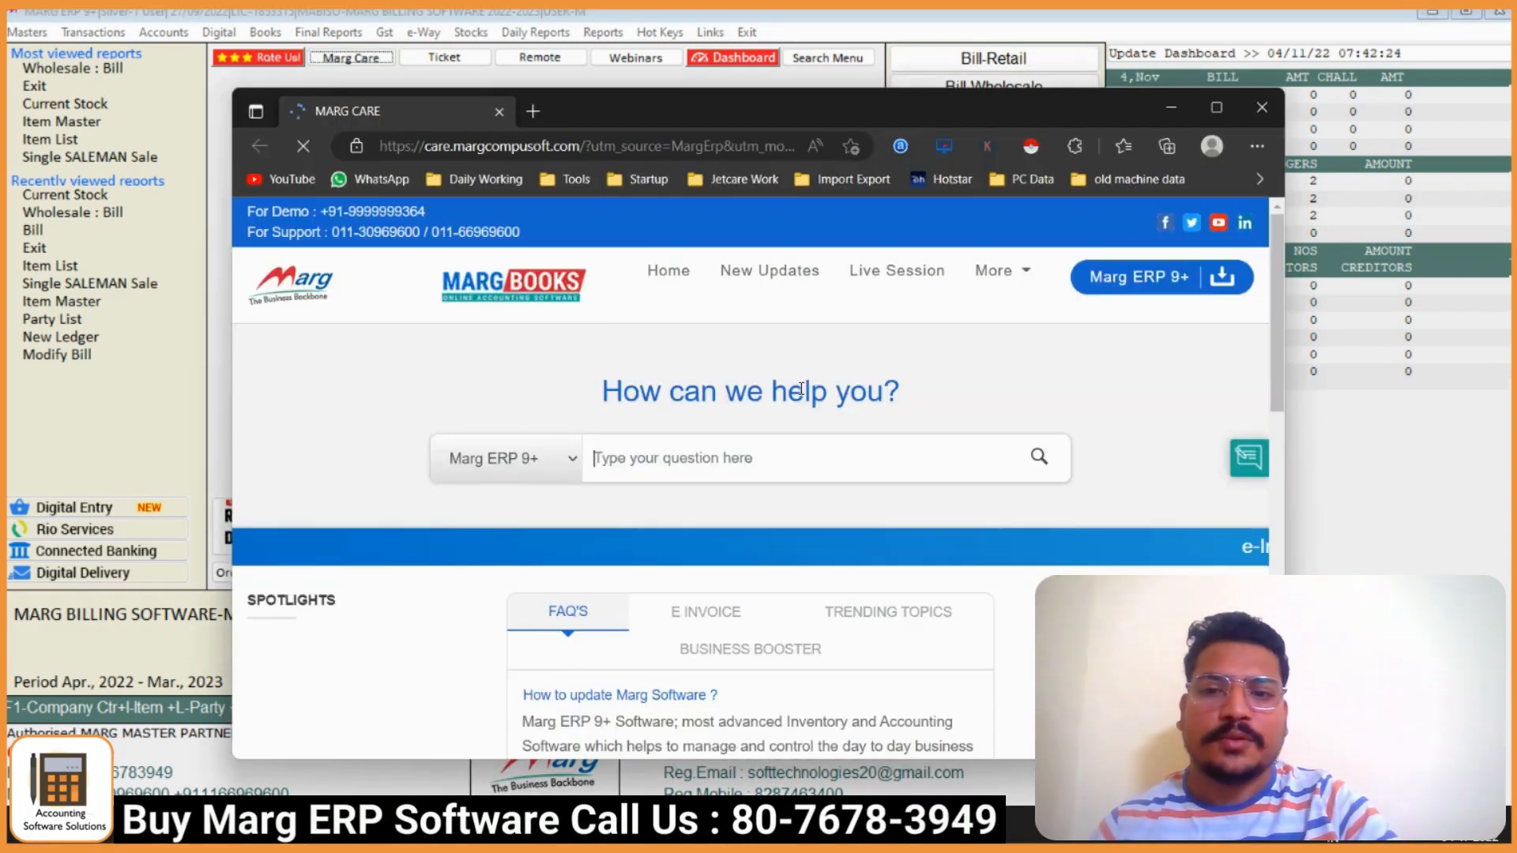
scroll(670, 560, down, 2)
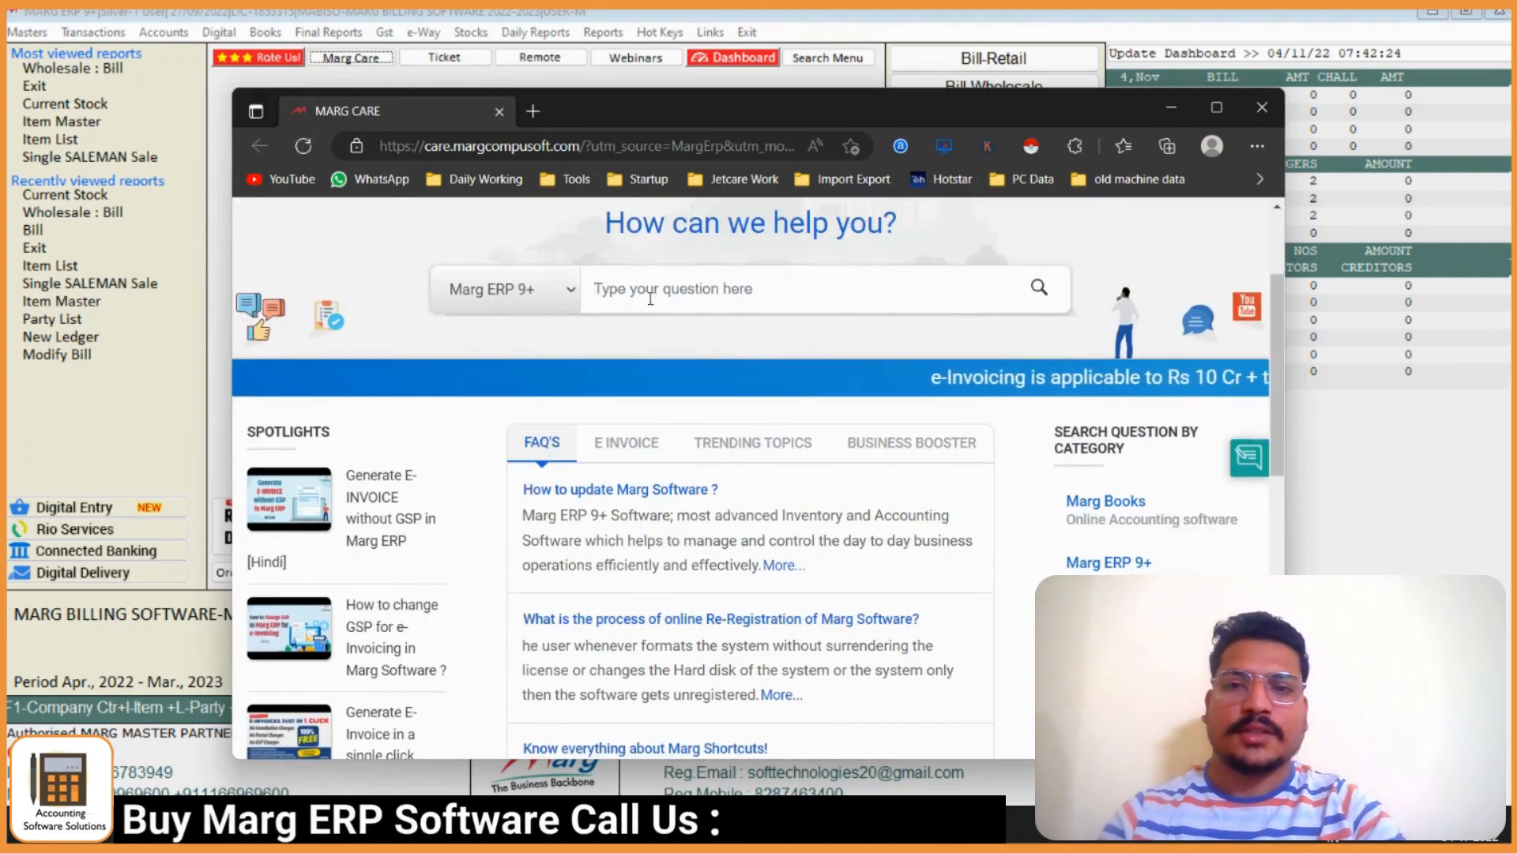
click(650, 299)
text(SALE EN)
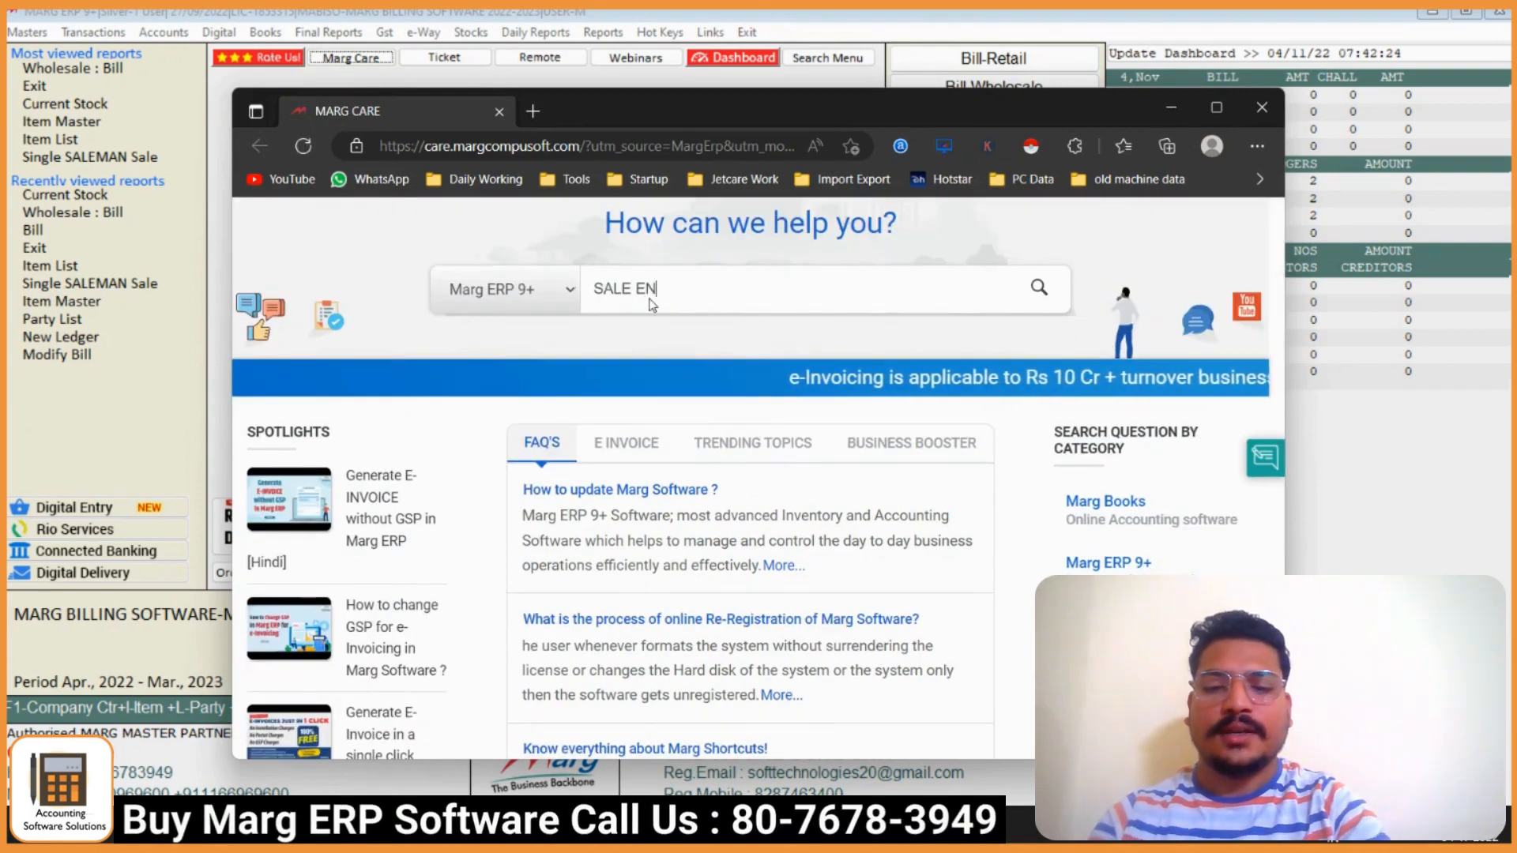
text(TRY)
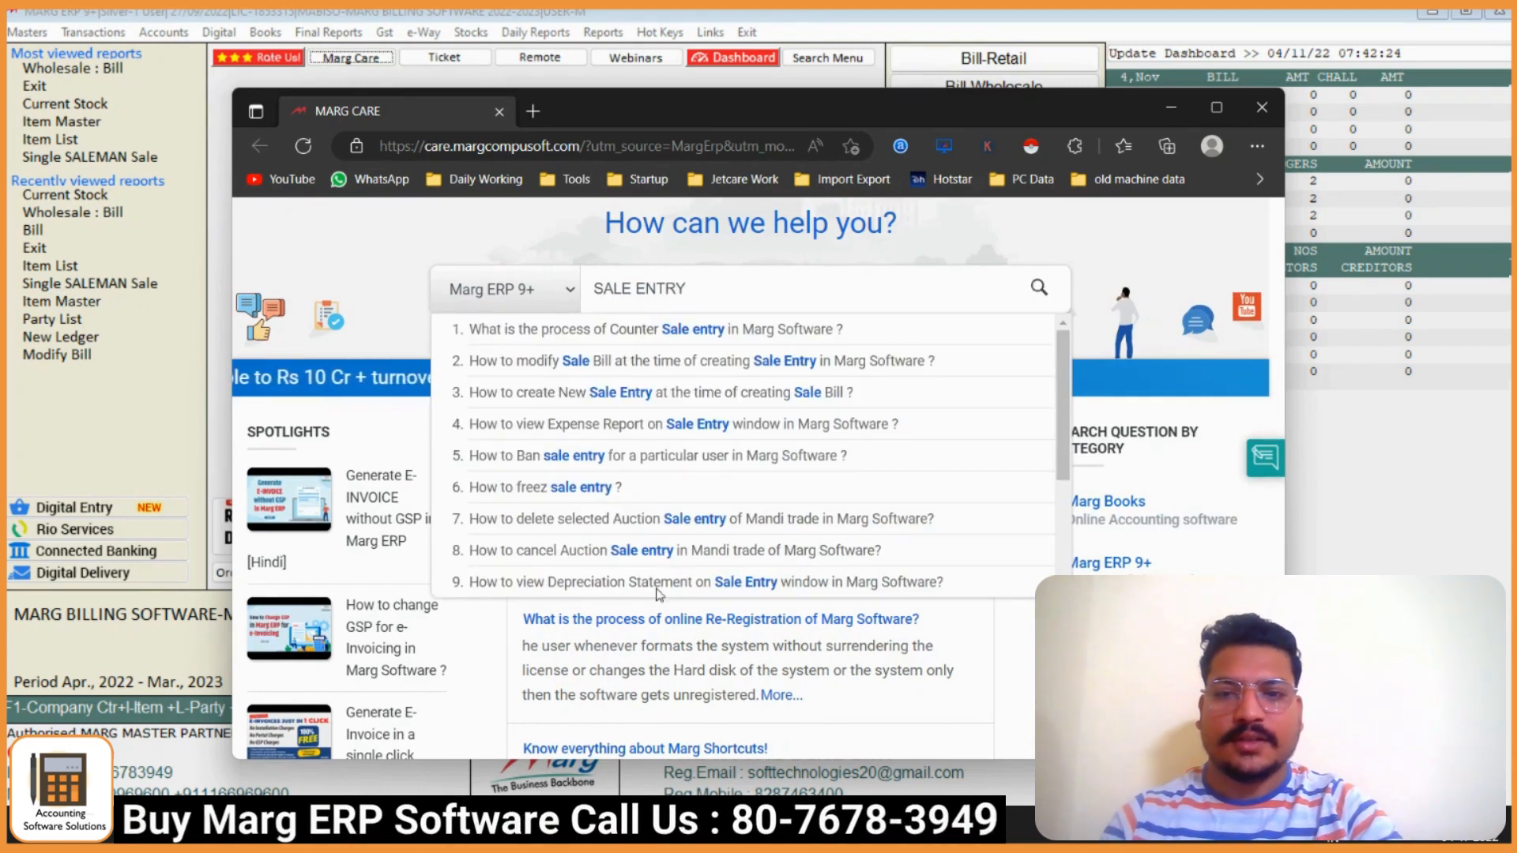
click(585, 463)
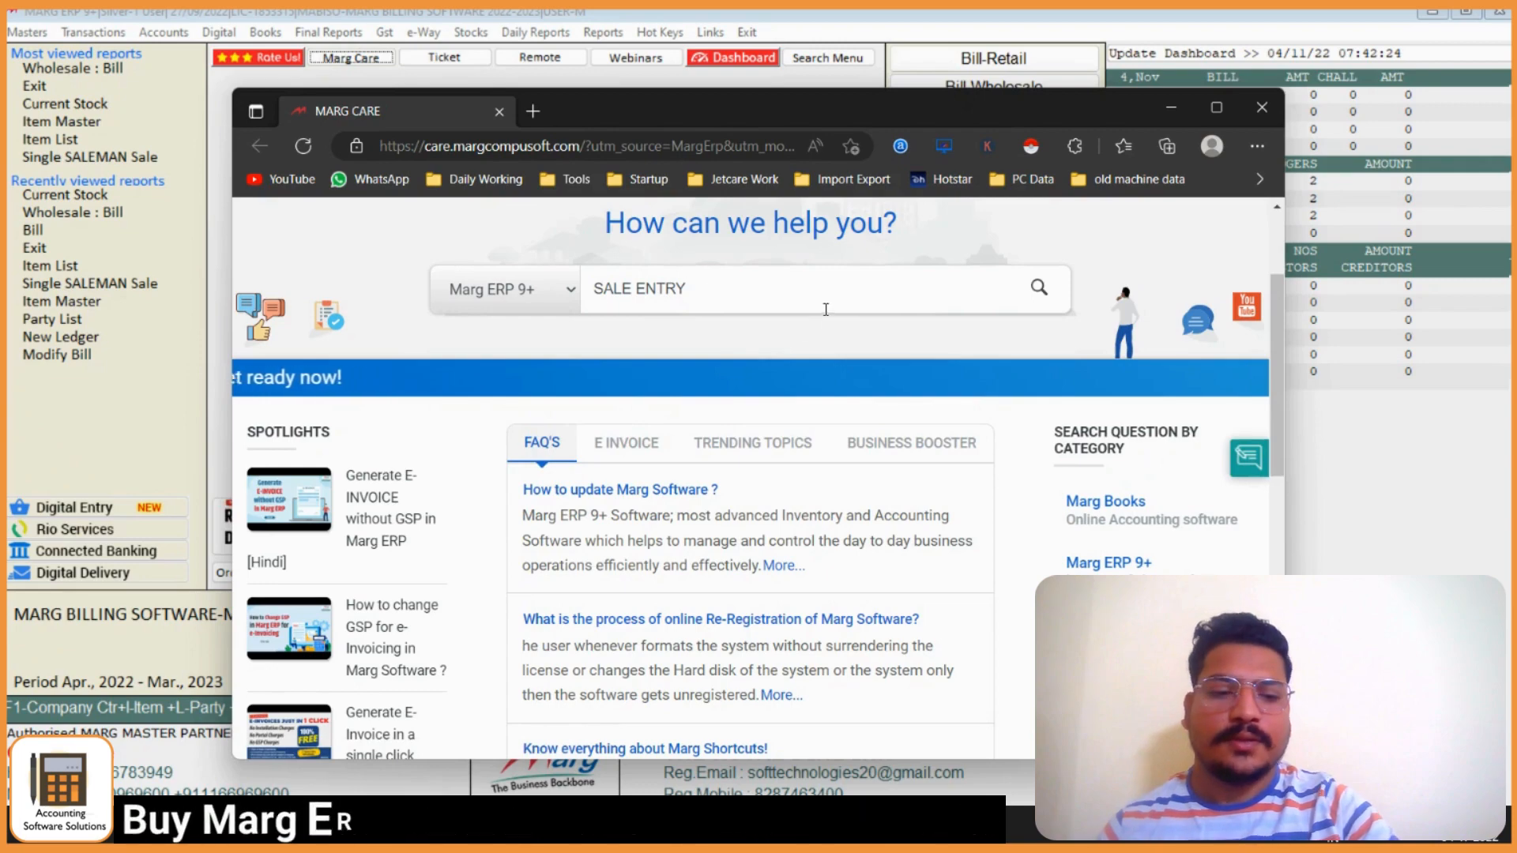
key(Return)
Read the help article on viewing the Expense Report on the Sale Entry window, including its related articles, and close the help site
scroll(430, 619, down, 3)
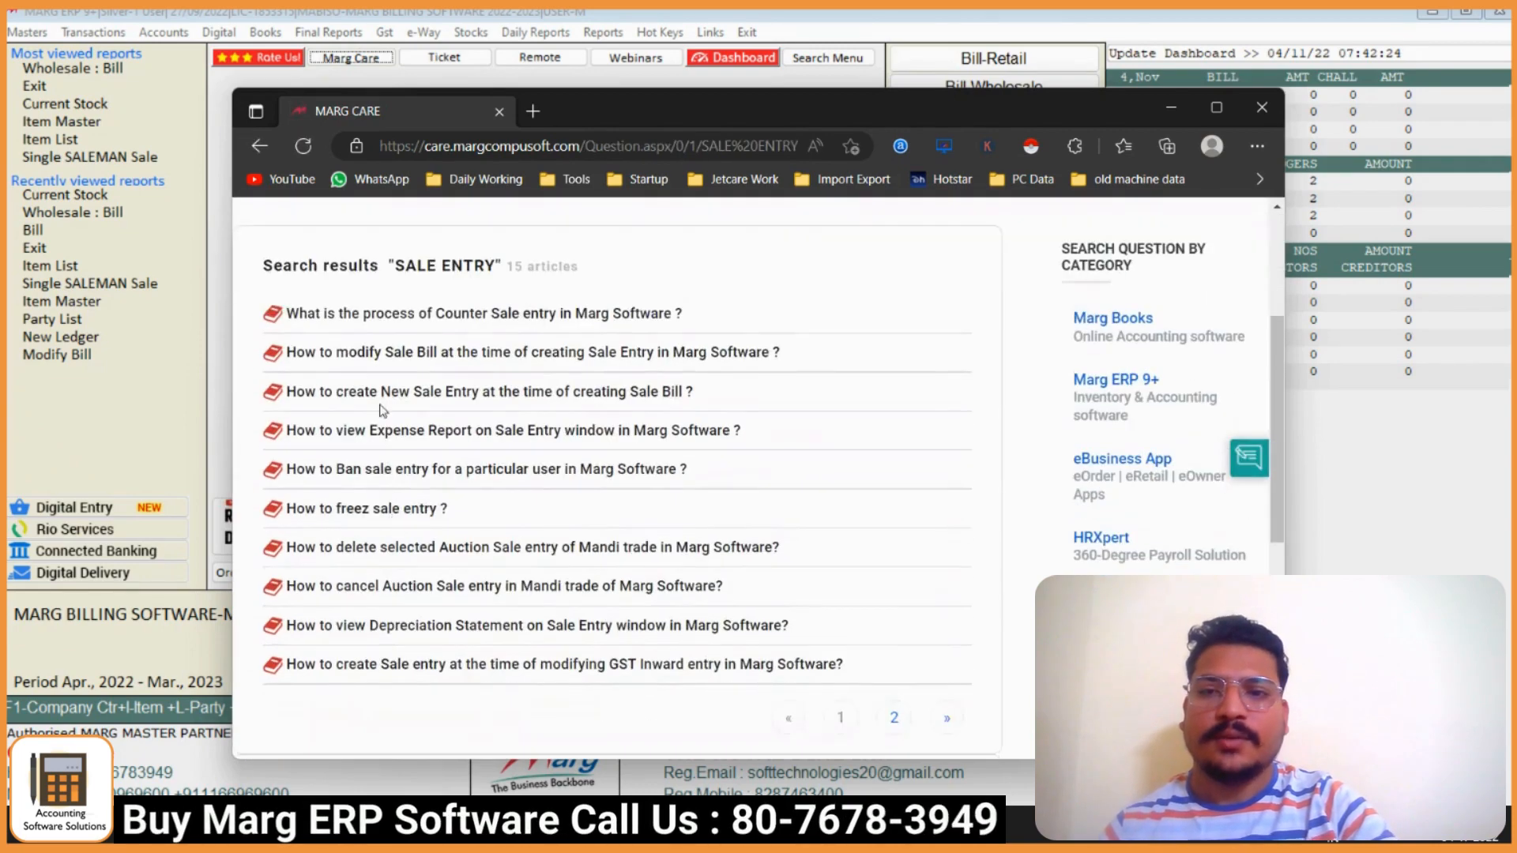
scroll(641, 574, down, 7)
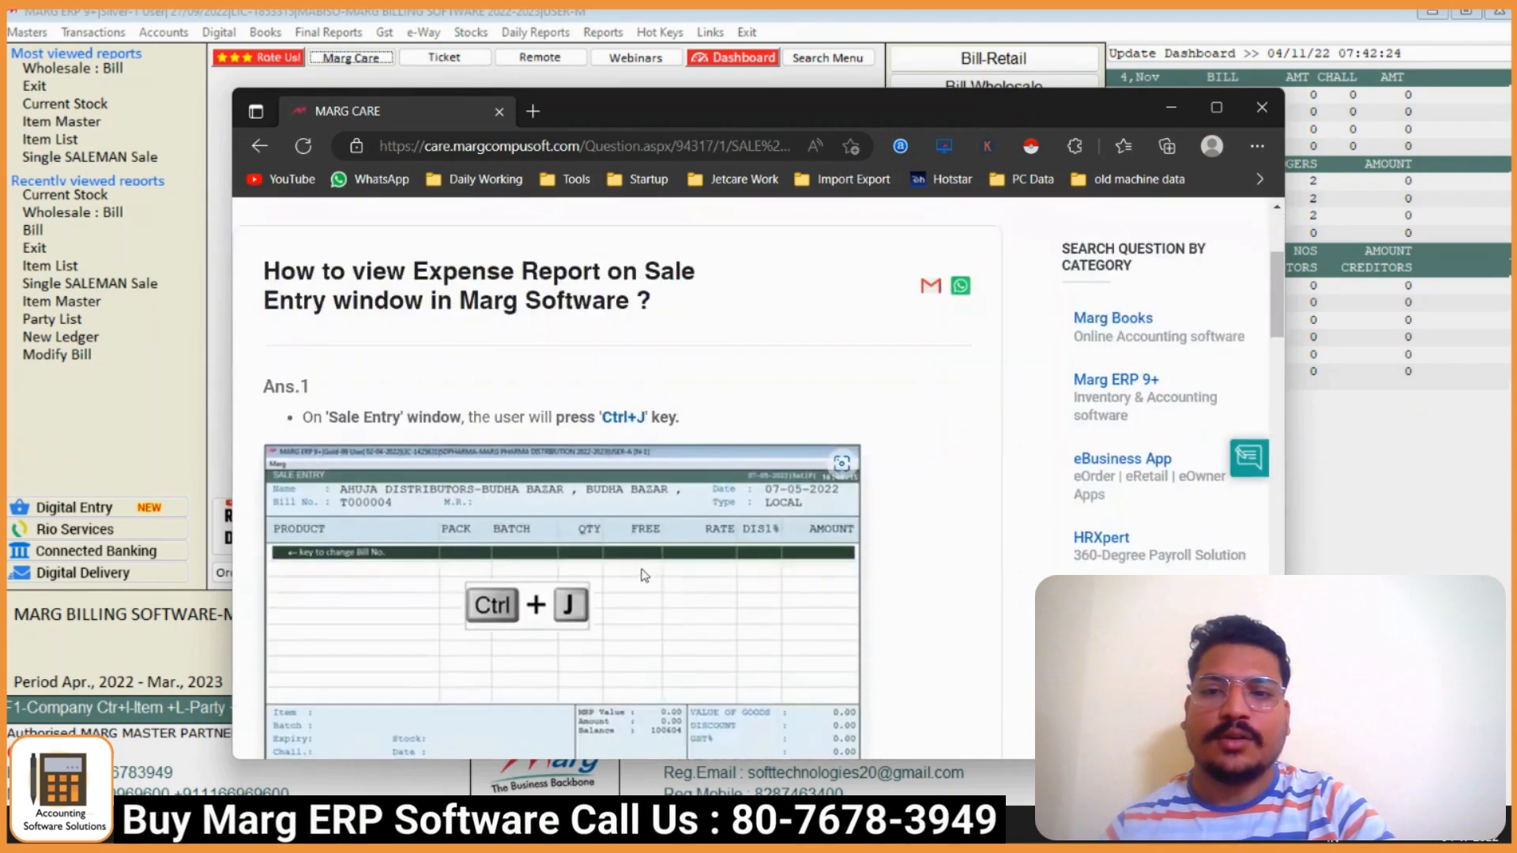
scroll(642, 573, down, 10)
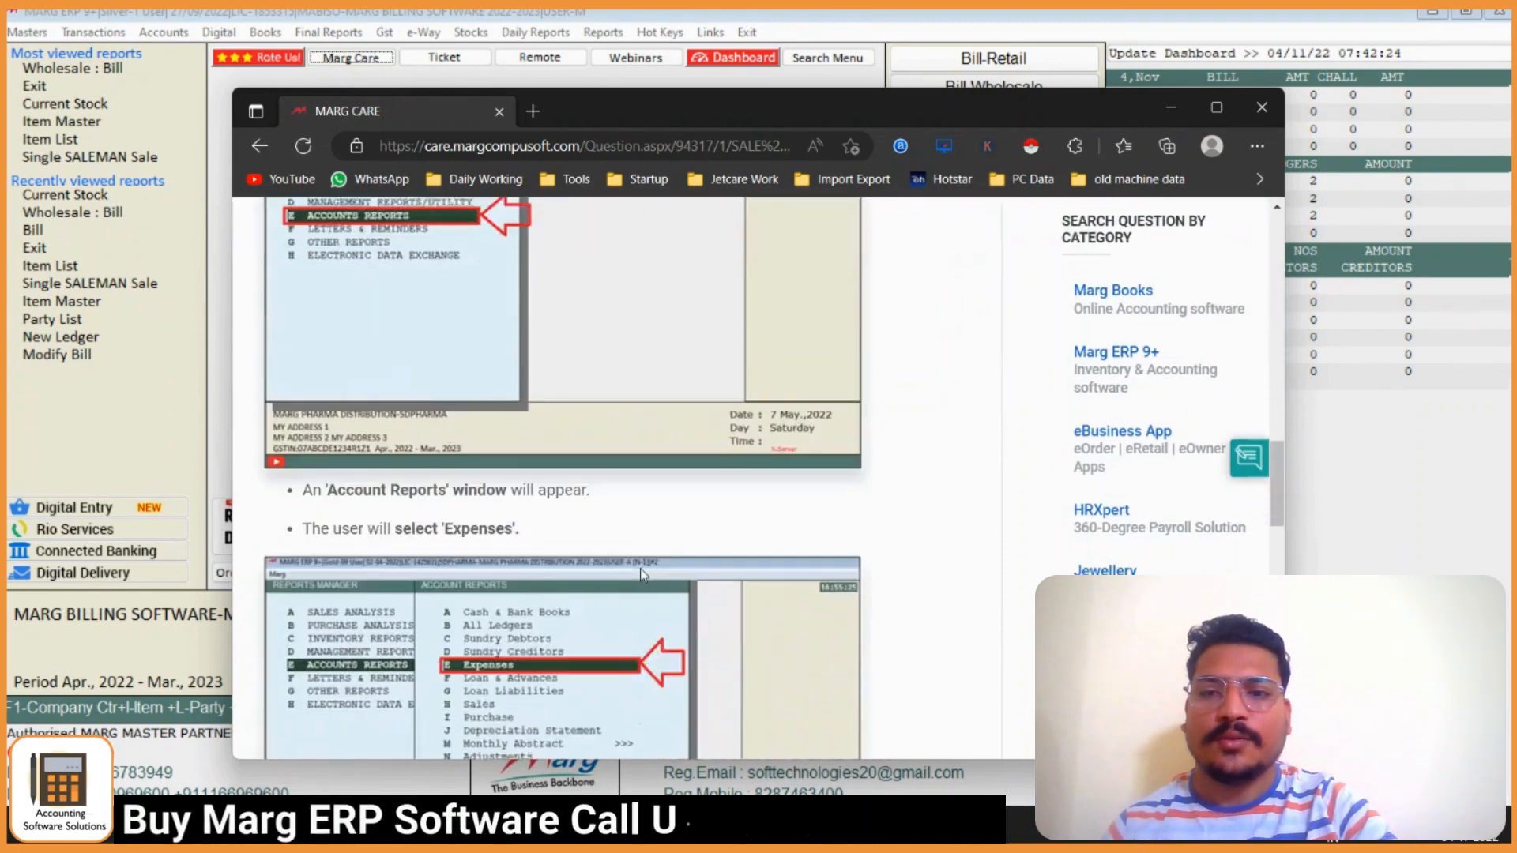
scroll(642, 580, down, 5)
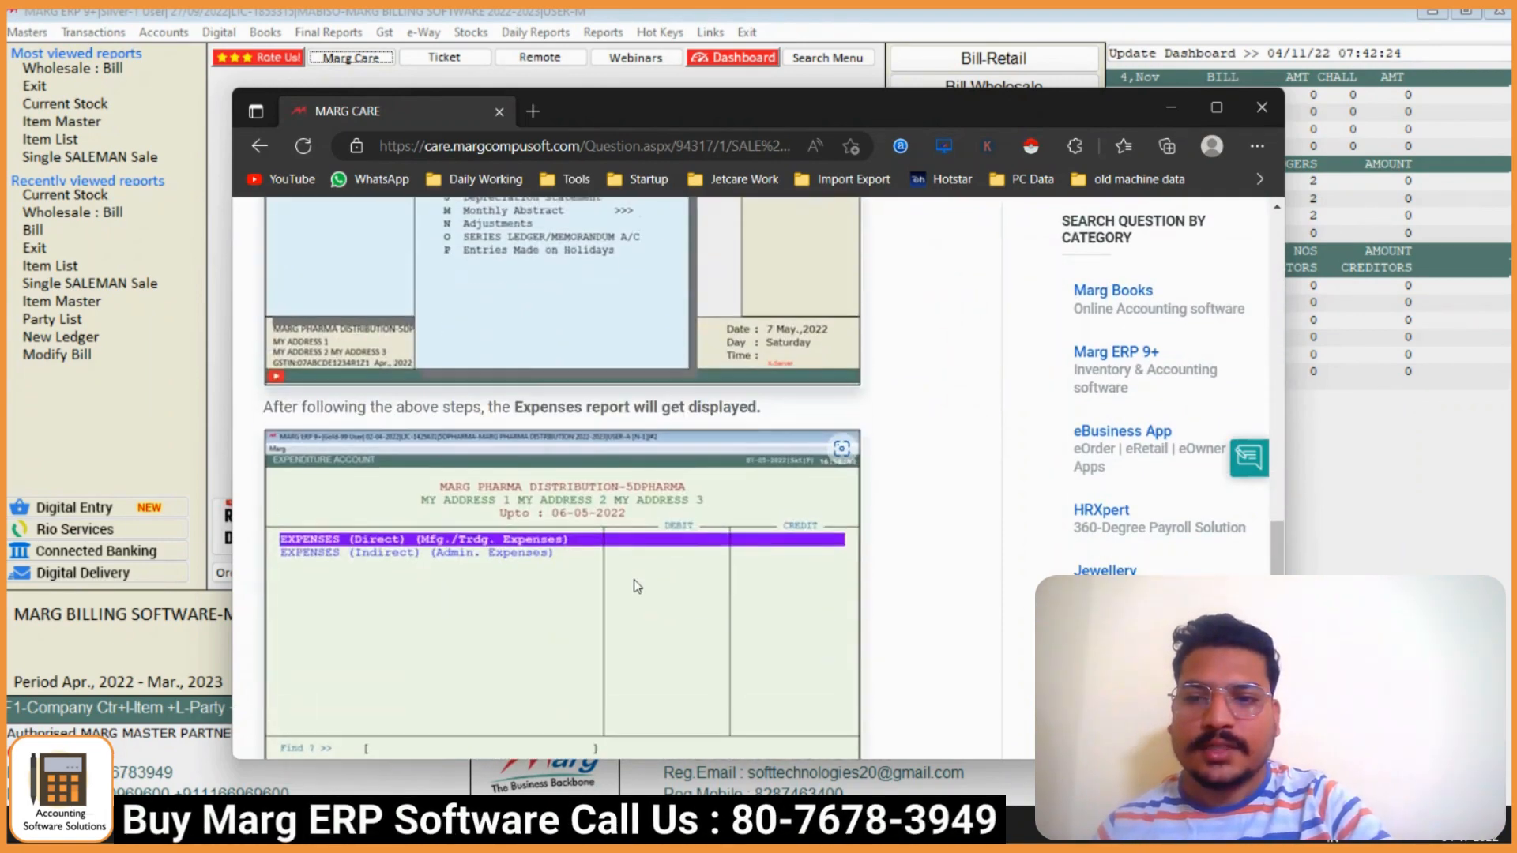
scroll(601, 513, down, 8)
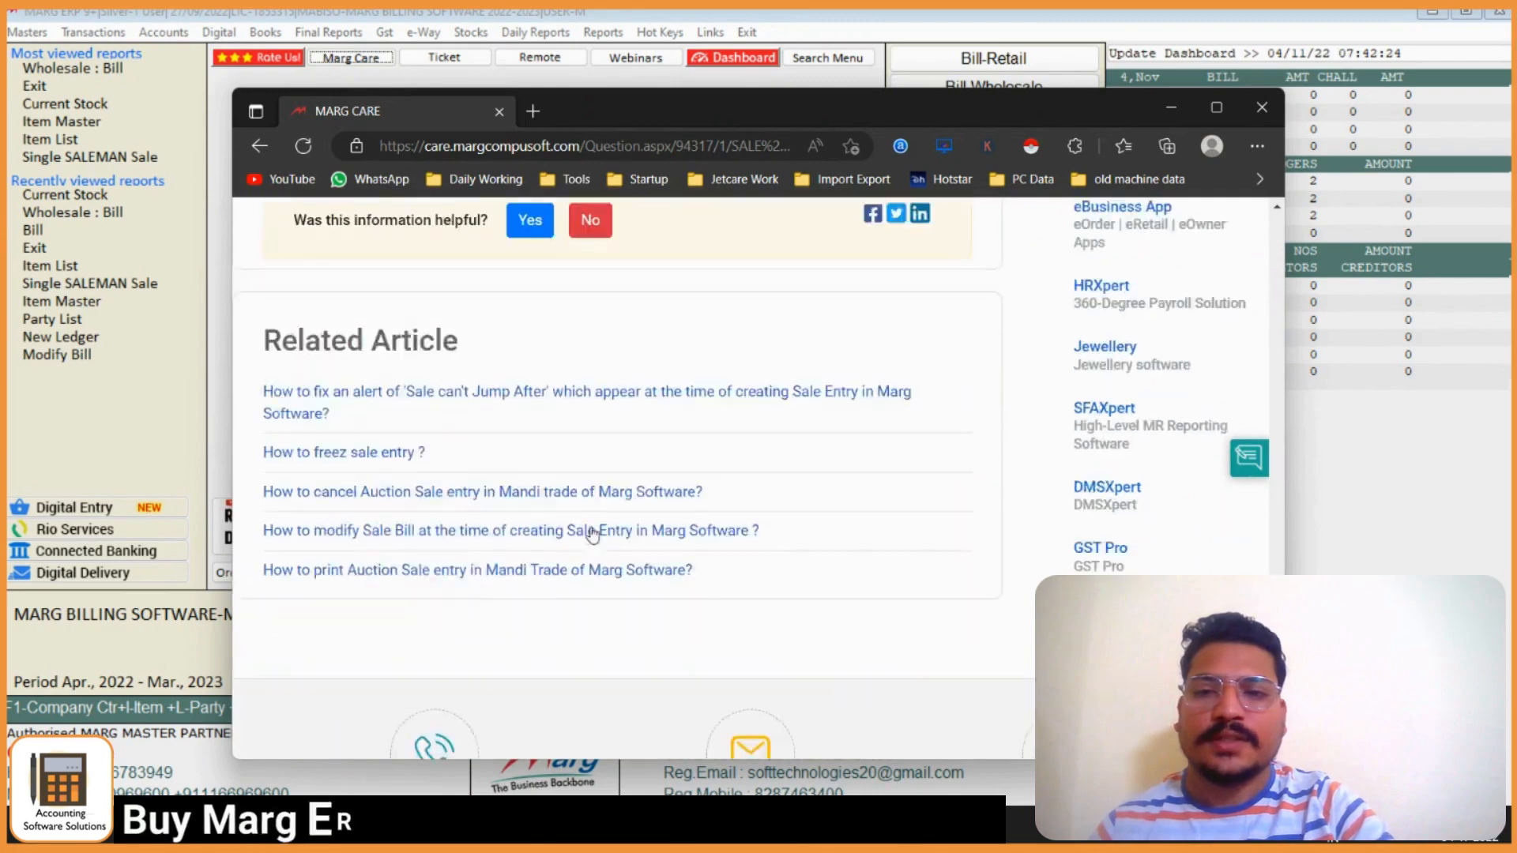
scroll(583, 578, up, 10)
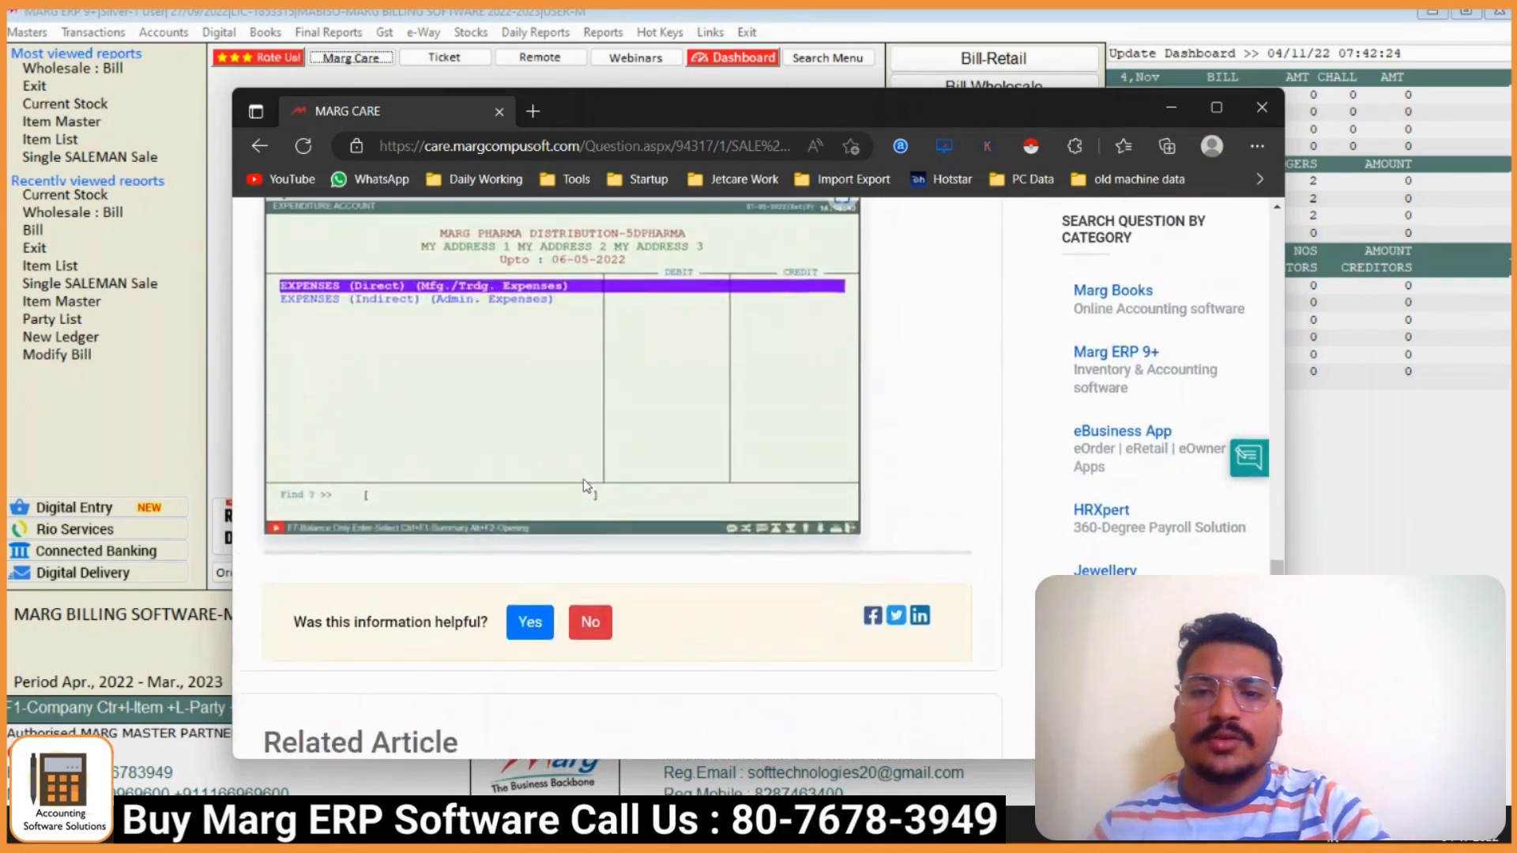
scroll(580, 373, up, 5)
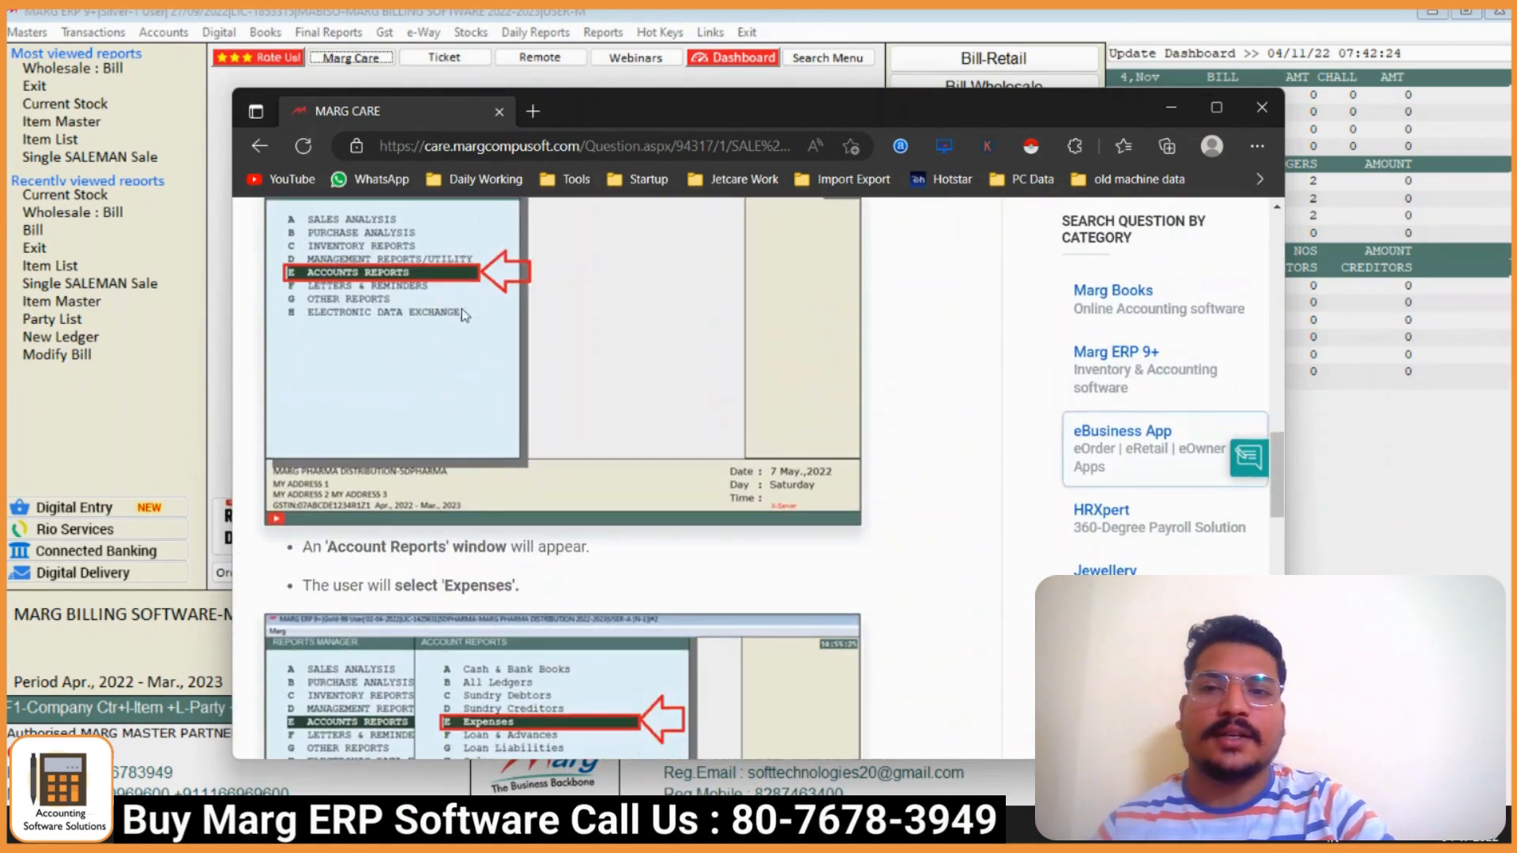
click(1265, 105)
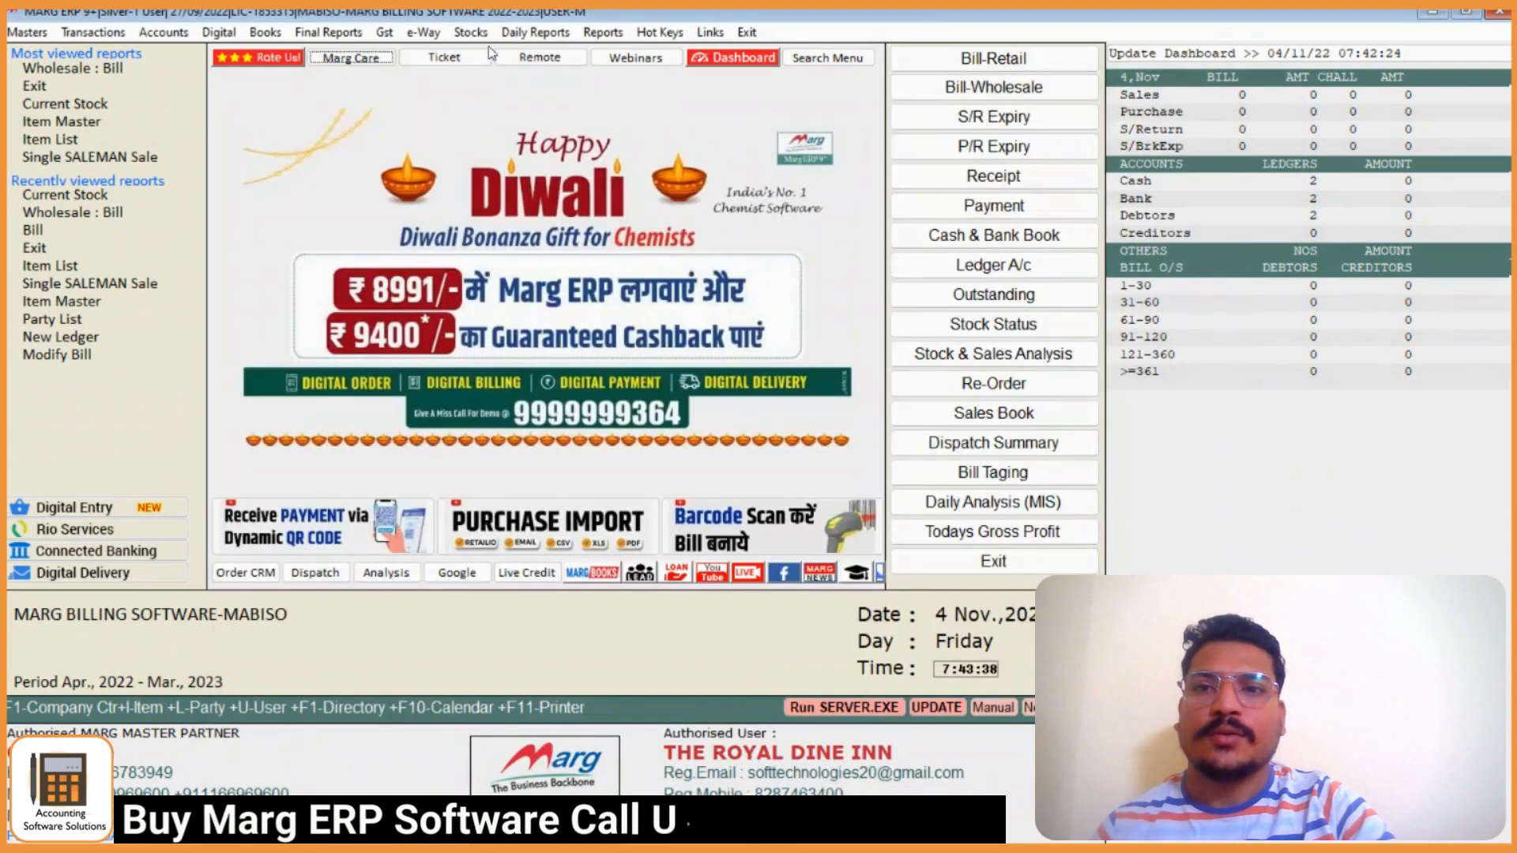
Start a new support query, try the subjects Licence Related and Power and Boundation, and cancel it without submitting
click(446, 58)
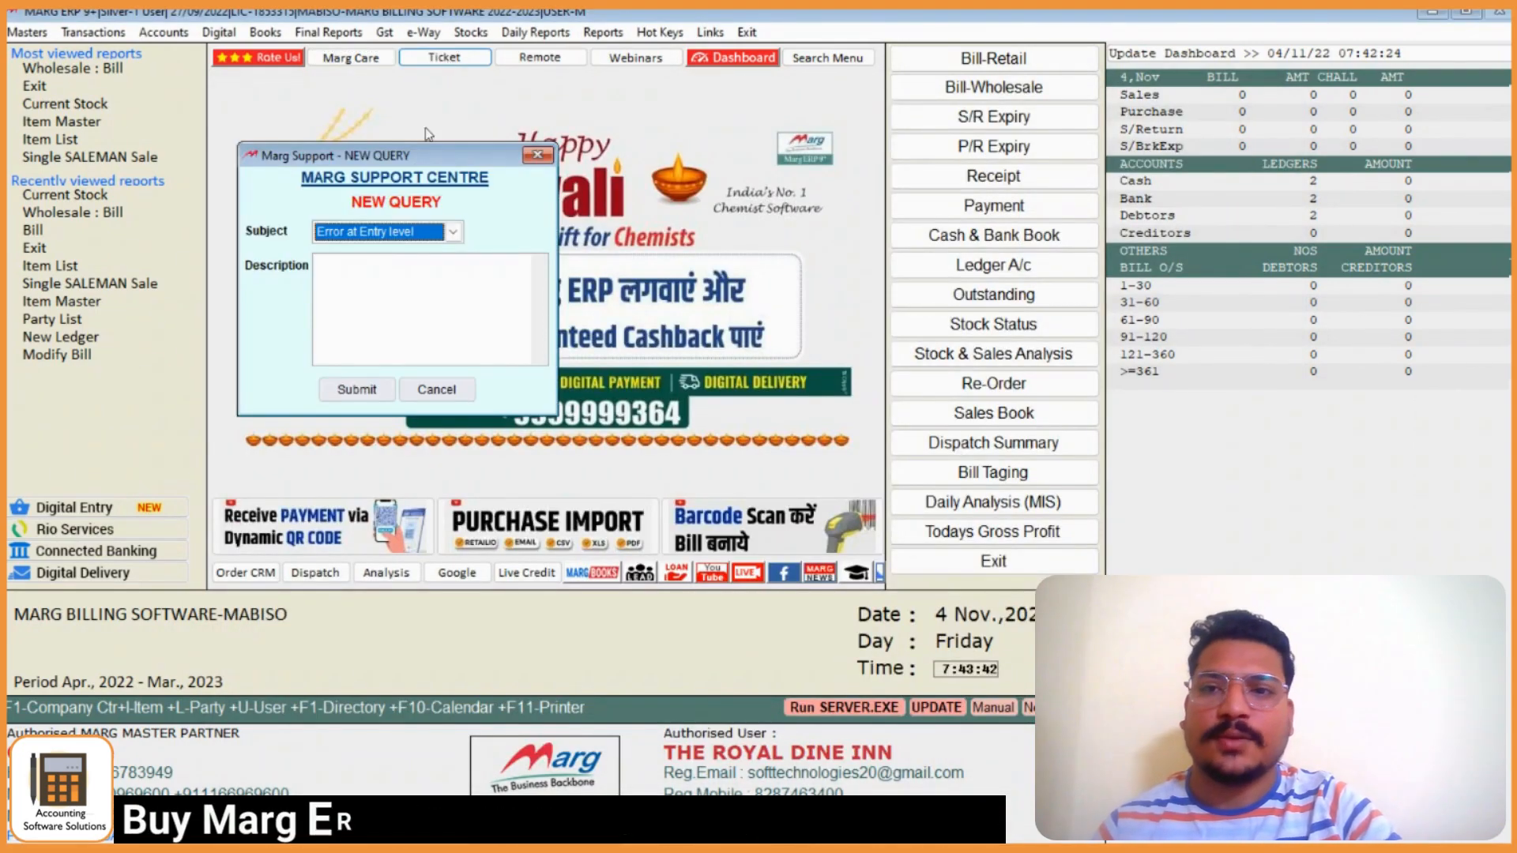
click(381, 233)
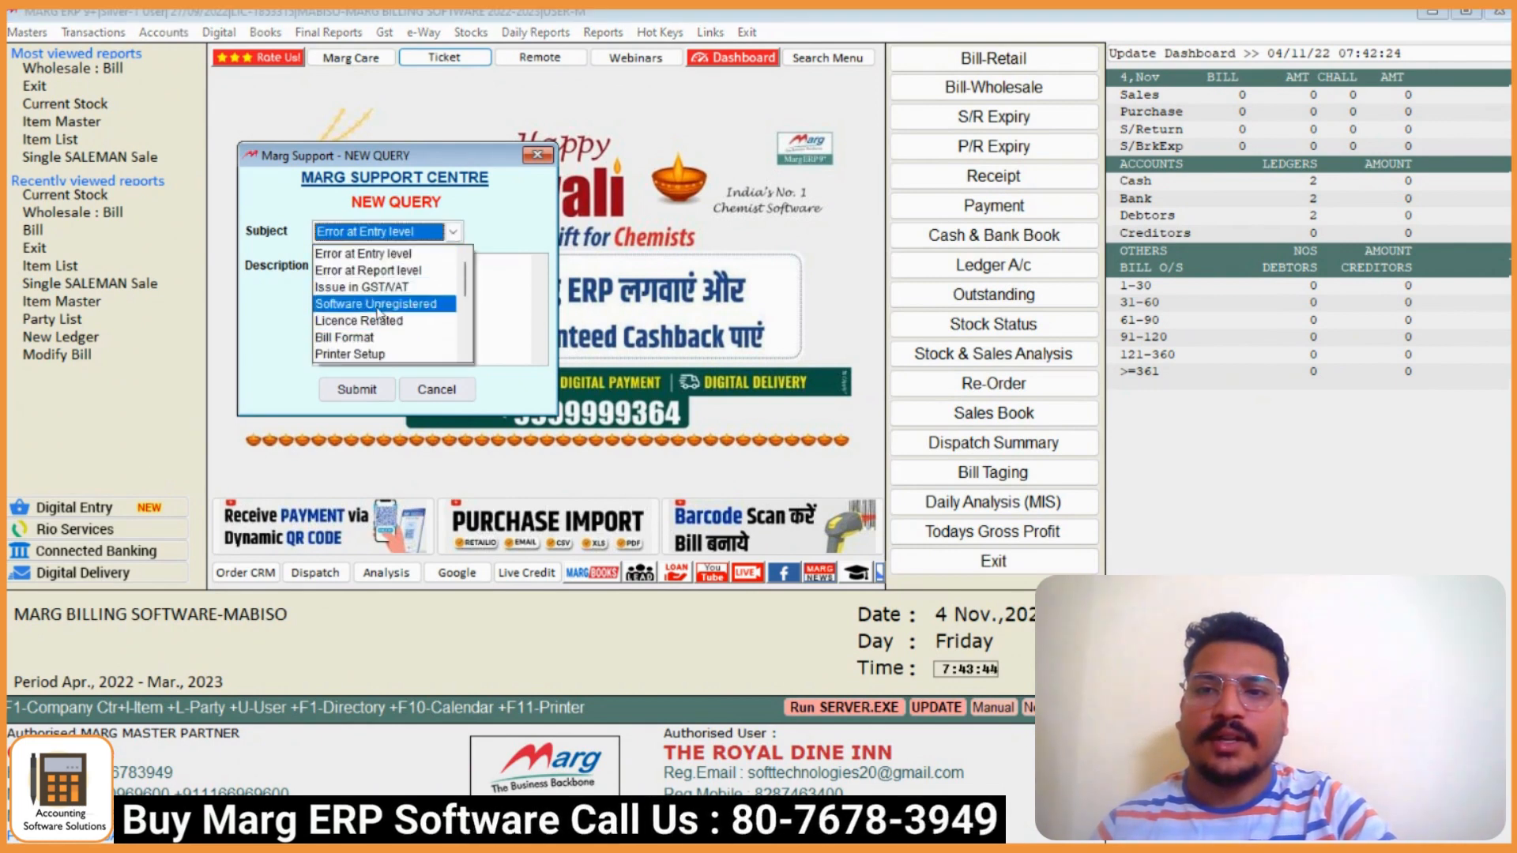
click(375, 320)
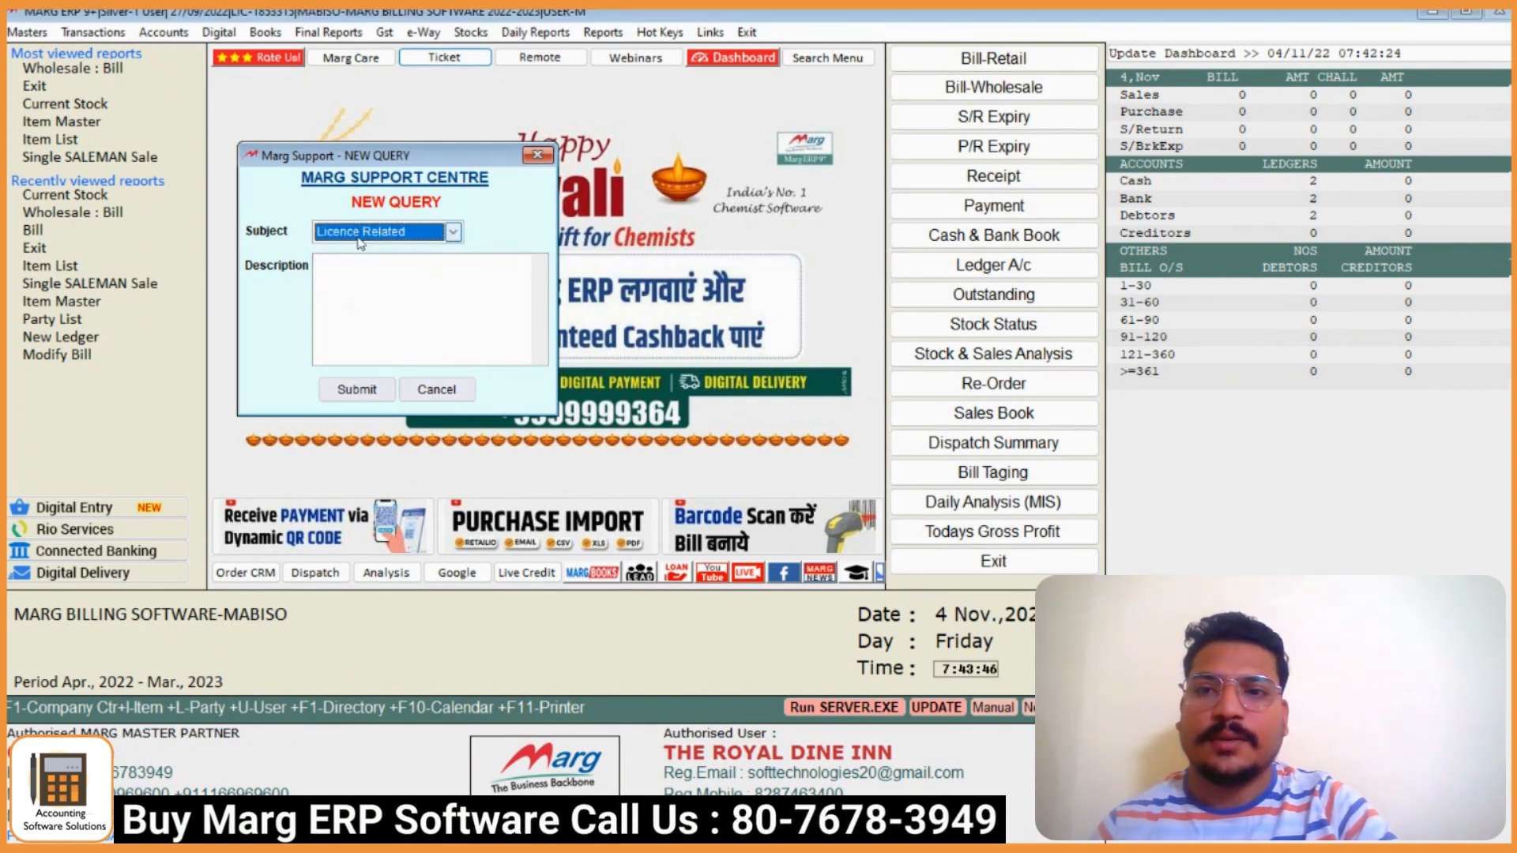
click(360, 237)
click(375, 335)
click(397, 289)
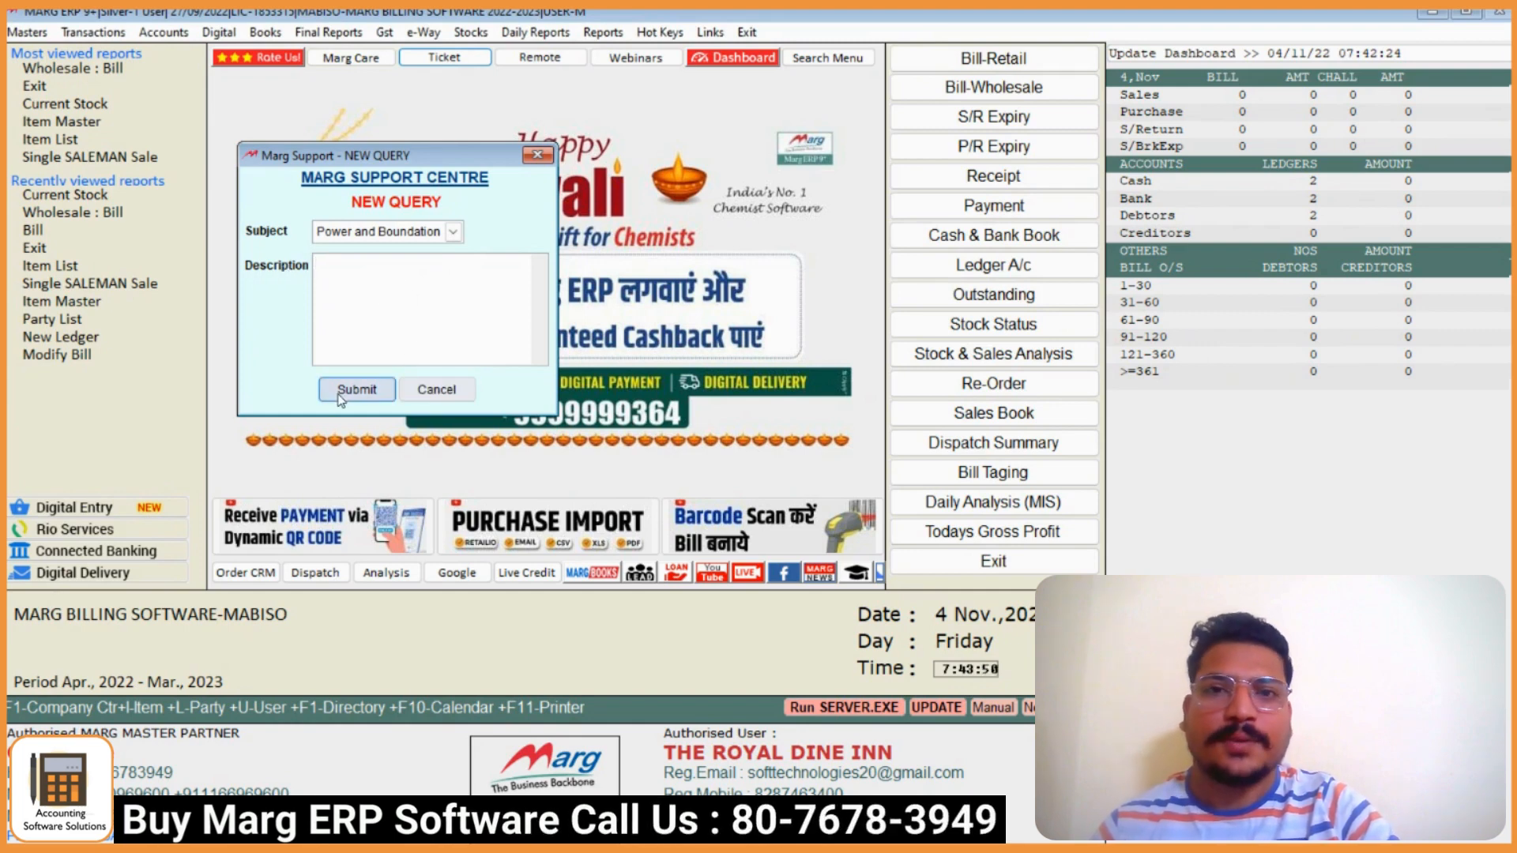
click(451, 397)
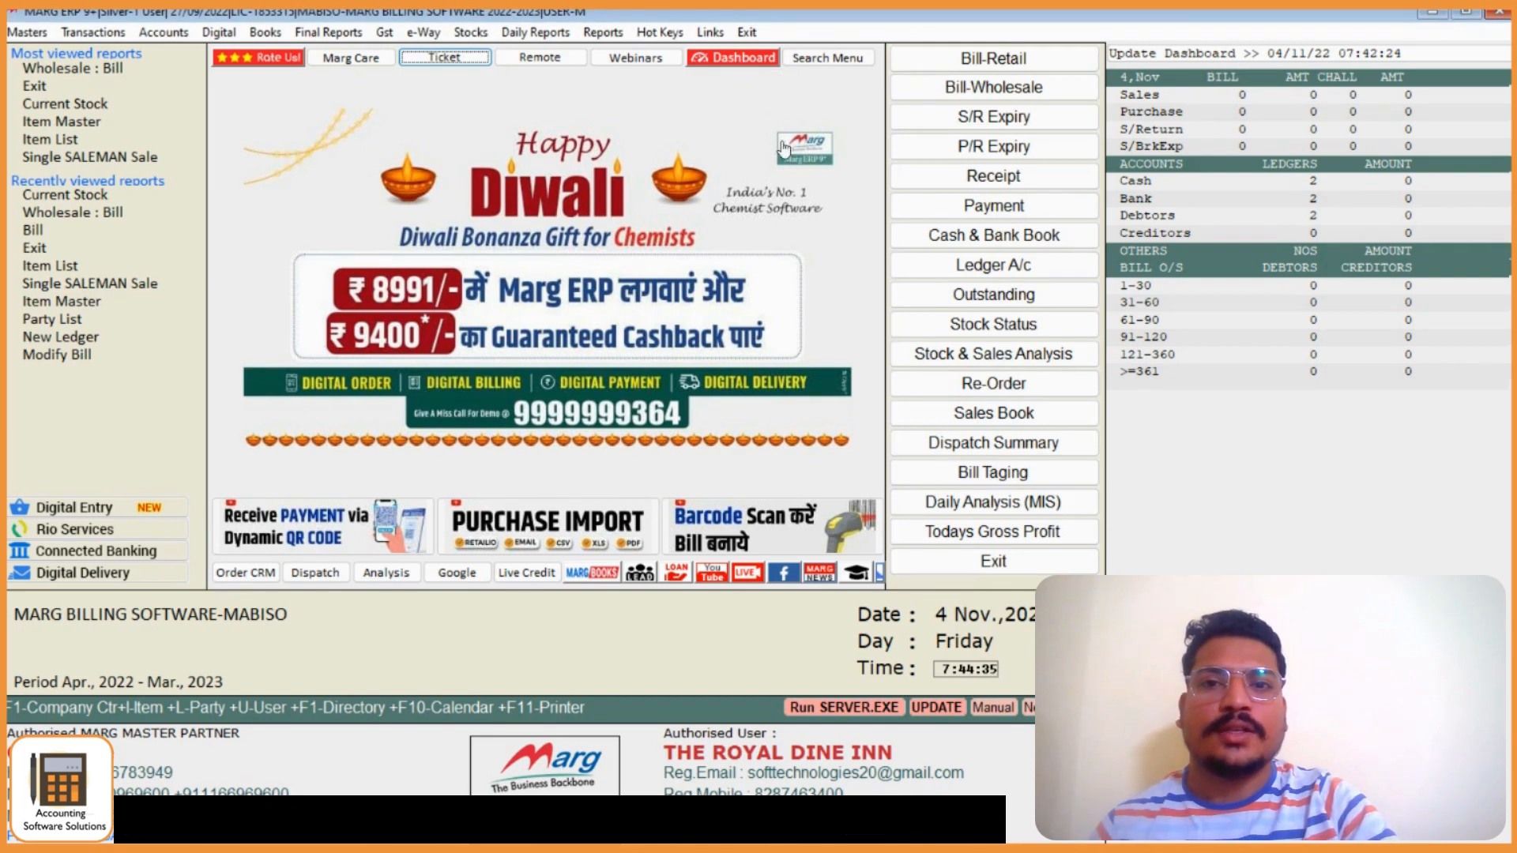
Search the available program options for "SALE MODIF", open the Modify Bill form for sales, and leave it without changes
click(839, 59)
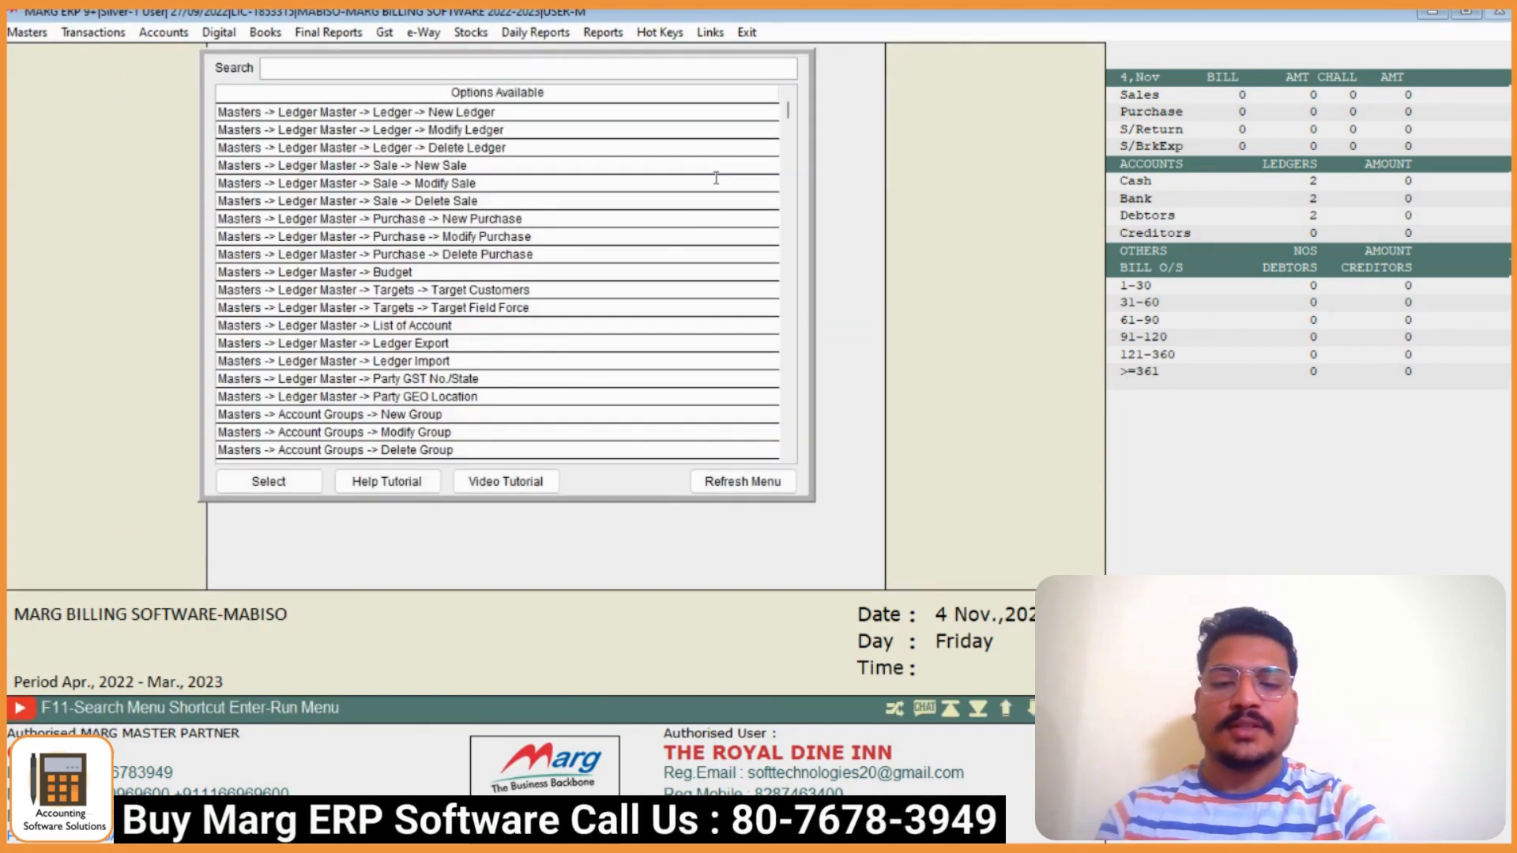
text(SALE MODIF)
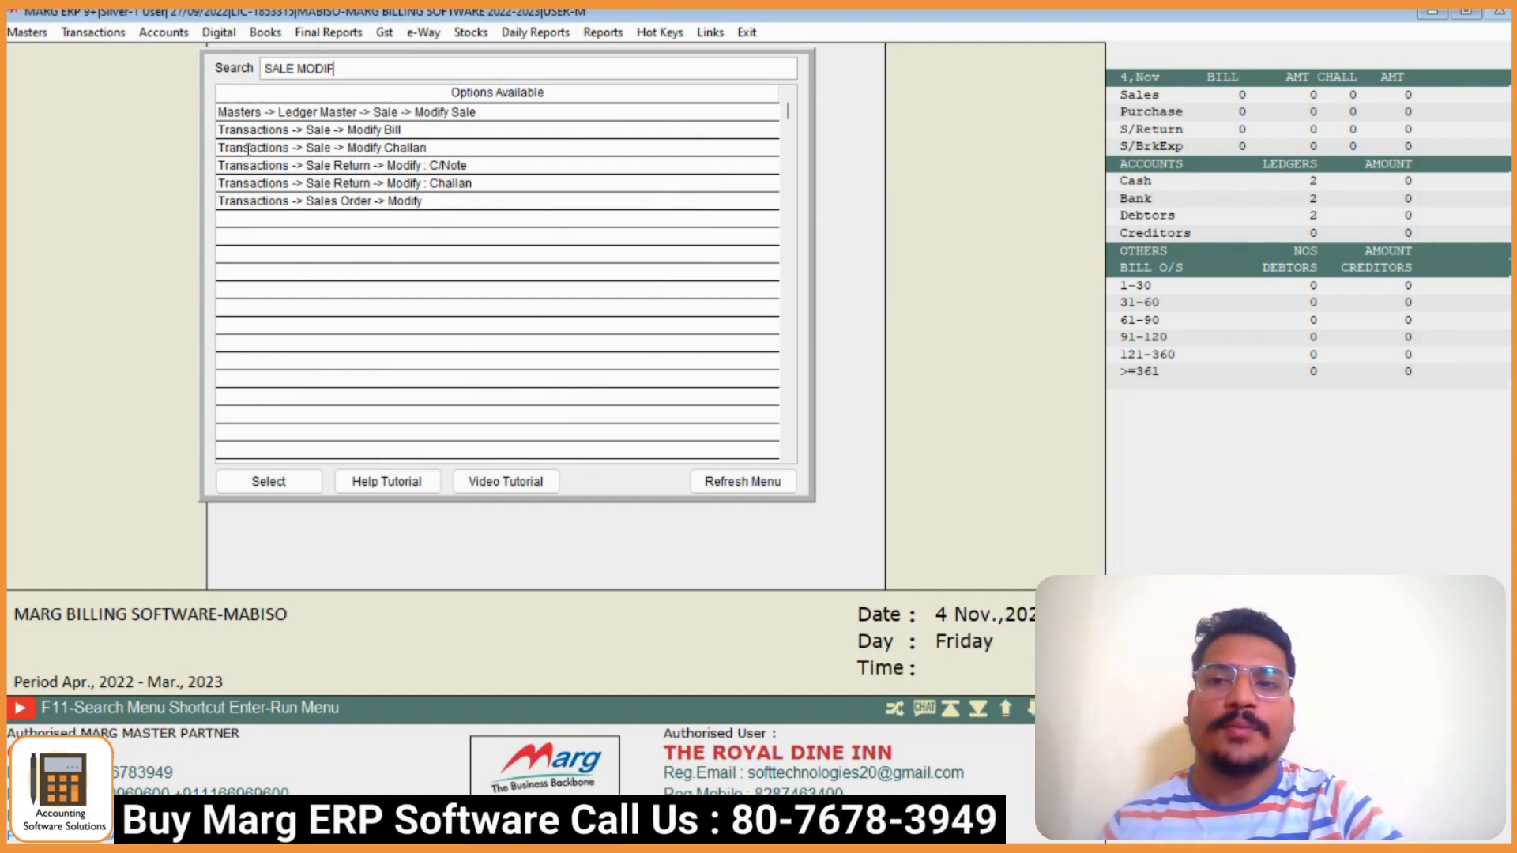
click(355, 130)
click(295, 471)
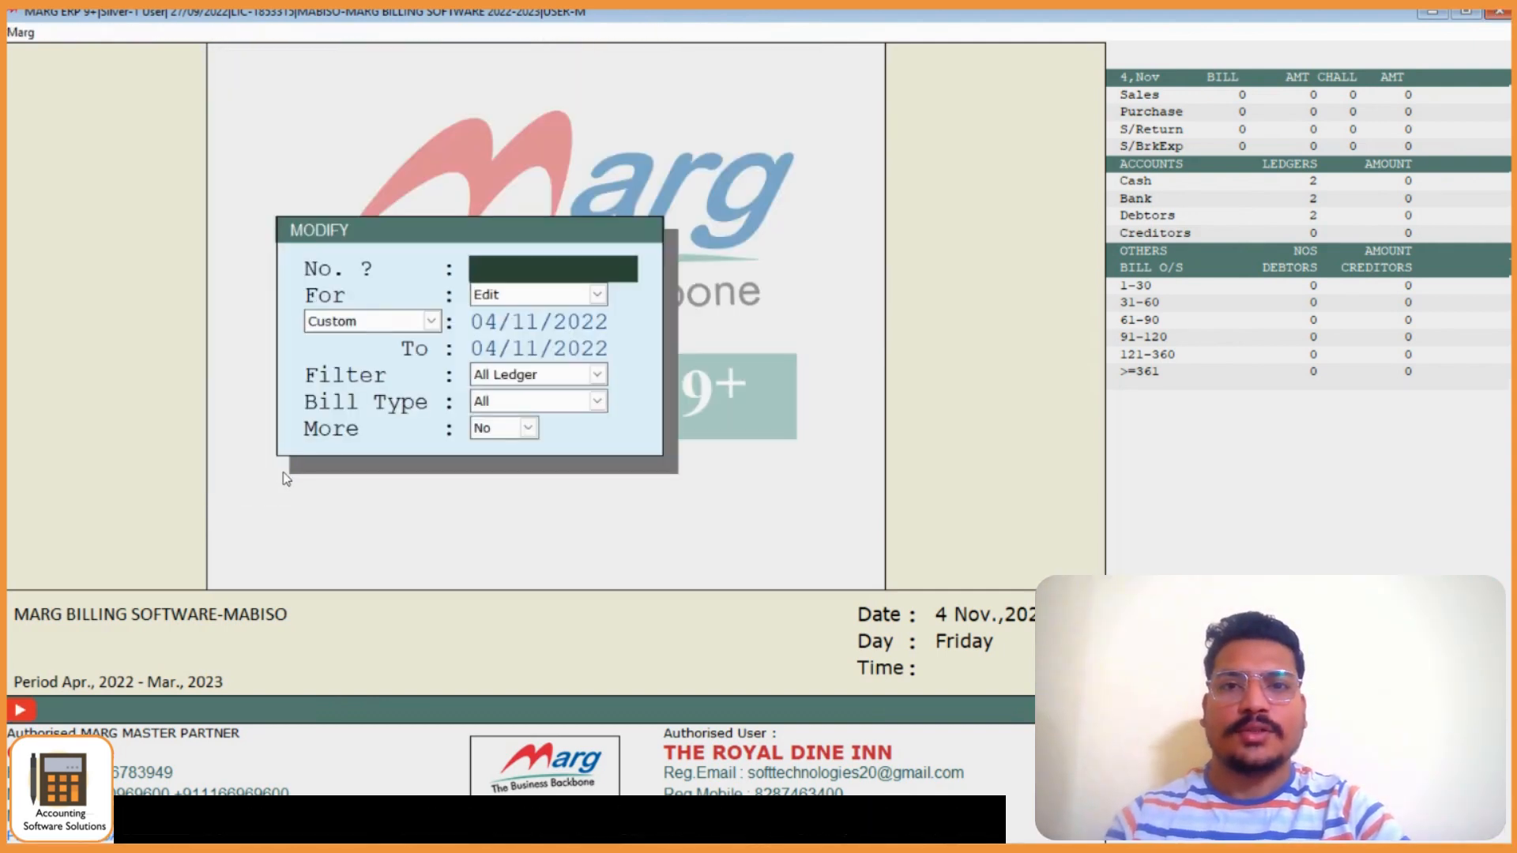
key(Escape)
key(Escape)
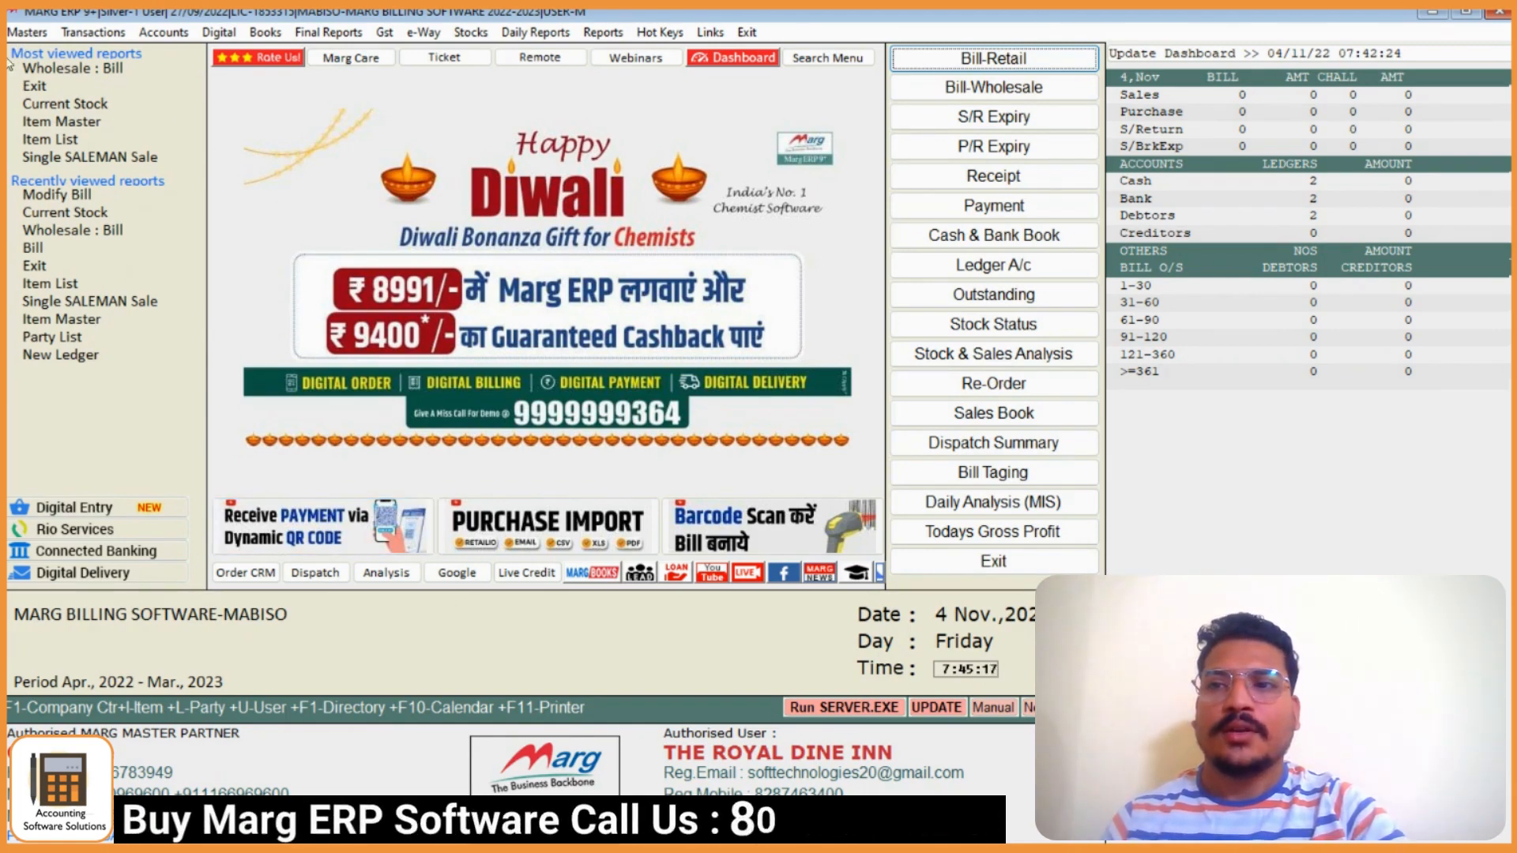
click(26, 32)
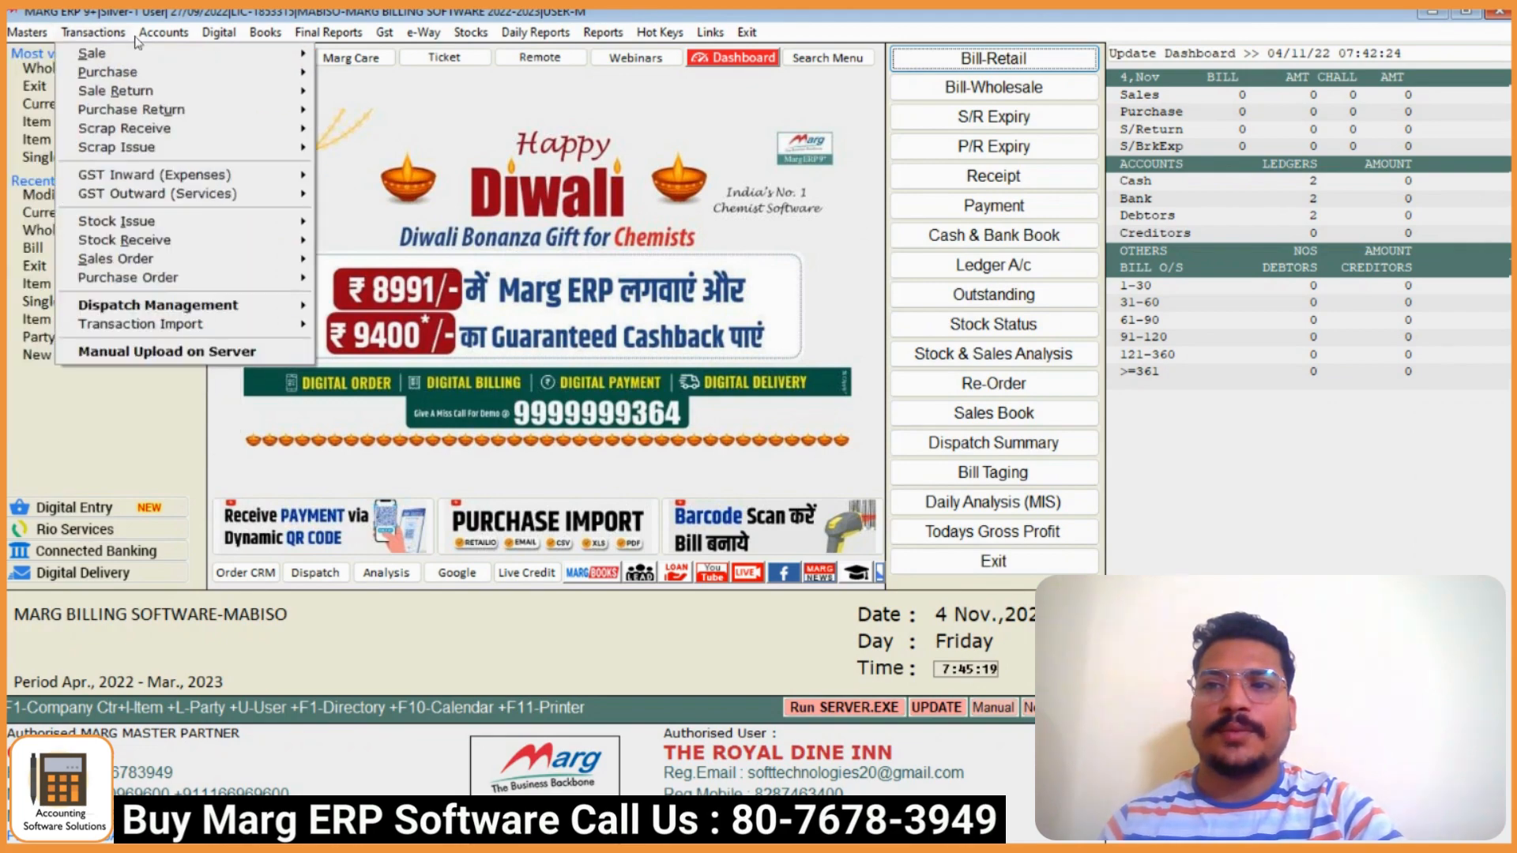
mouse_move(659, 33)
click(1269, 100)
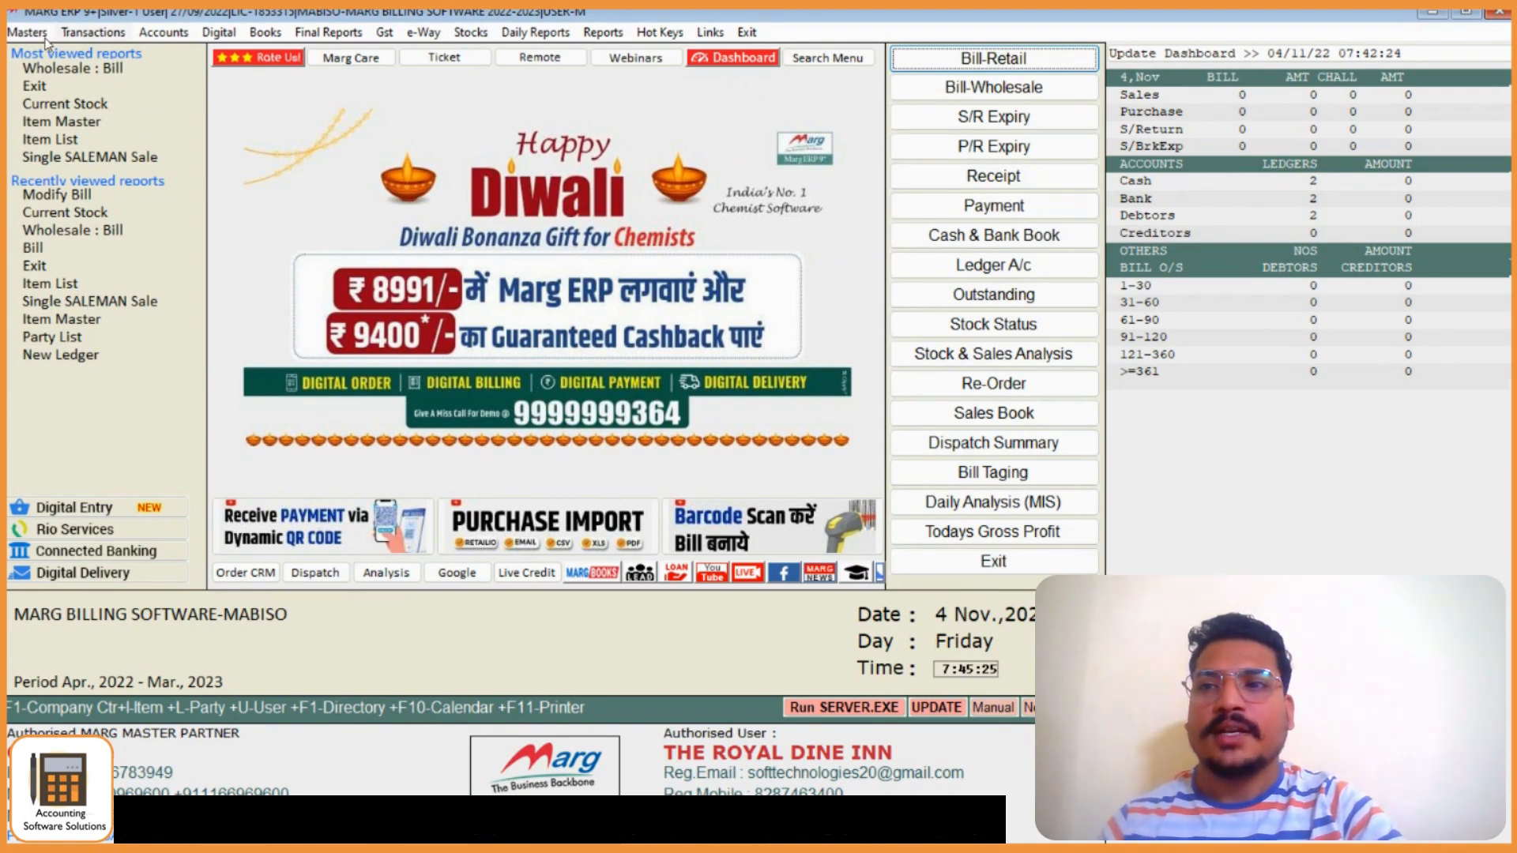
mouse_move(29, 32)
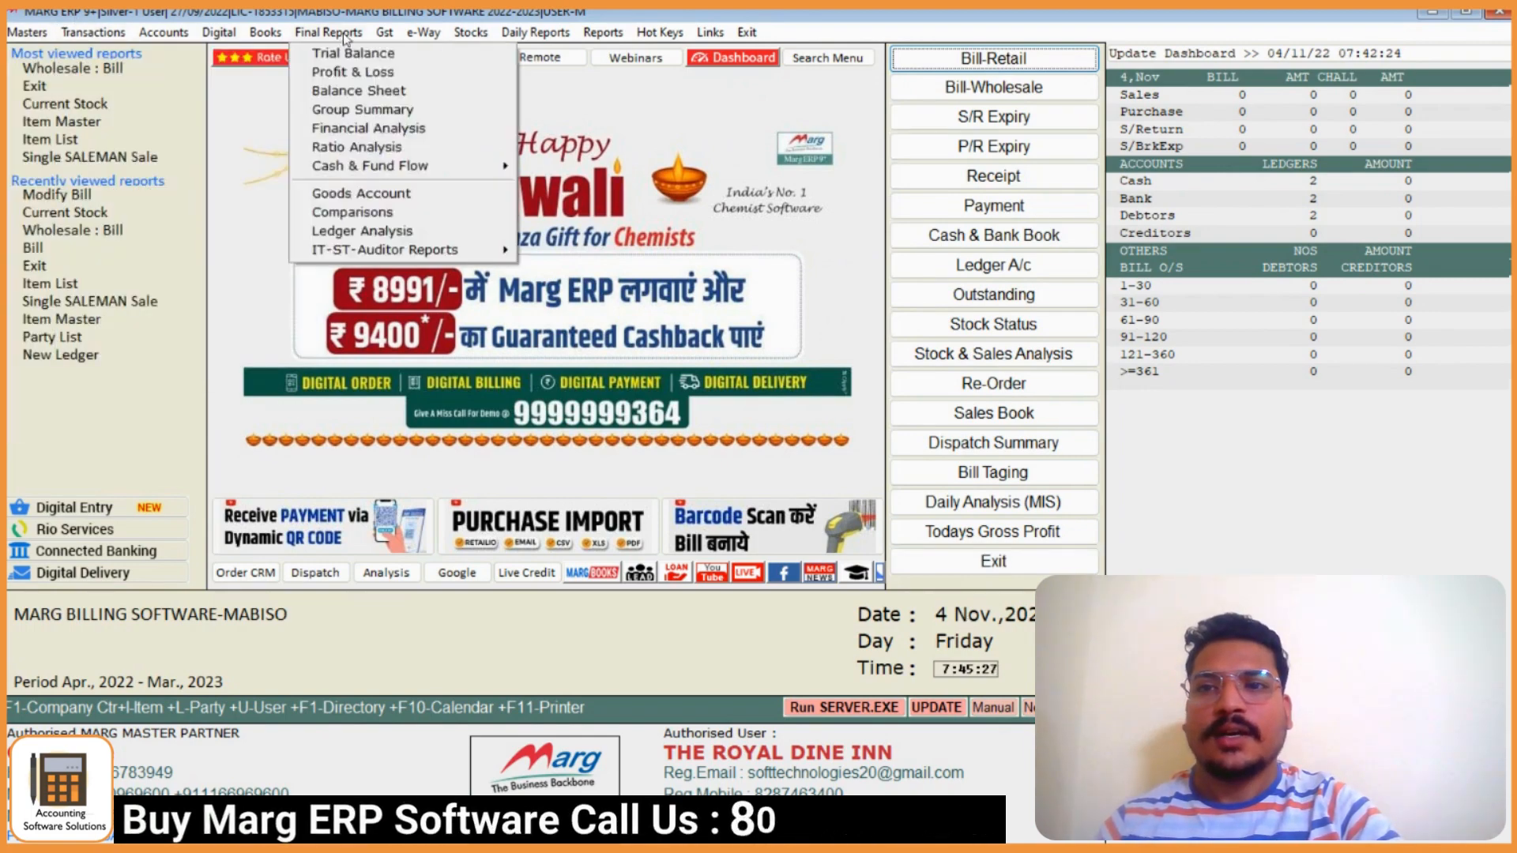
mouse_move(610, 50)
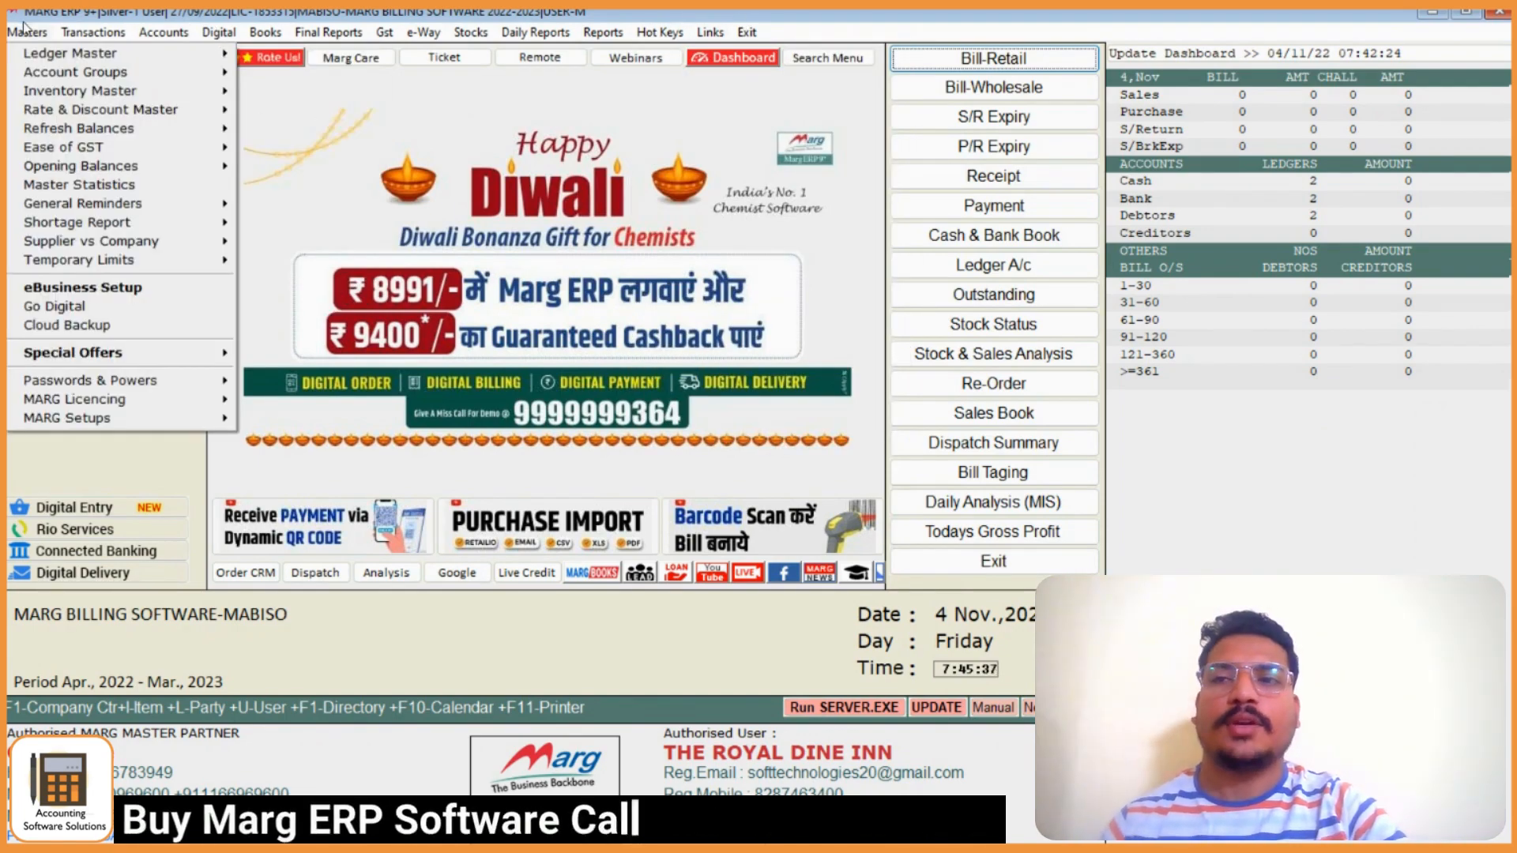
mouse_move(383, 34)
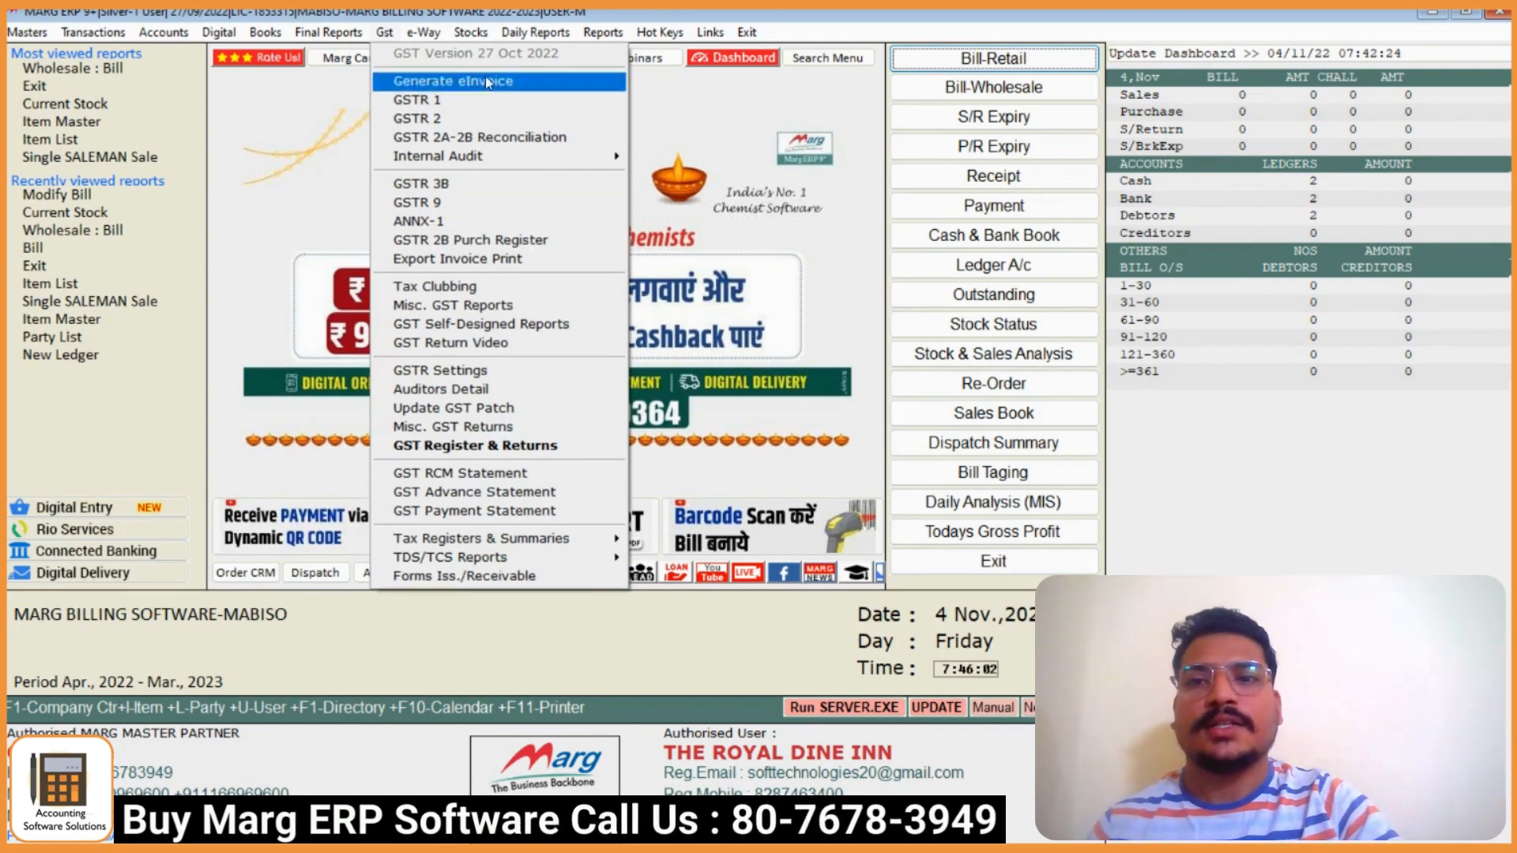
click(423, 31)
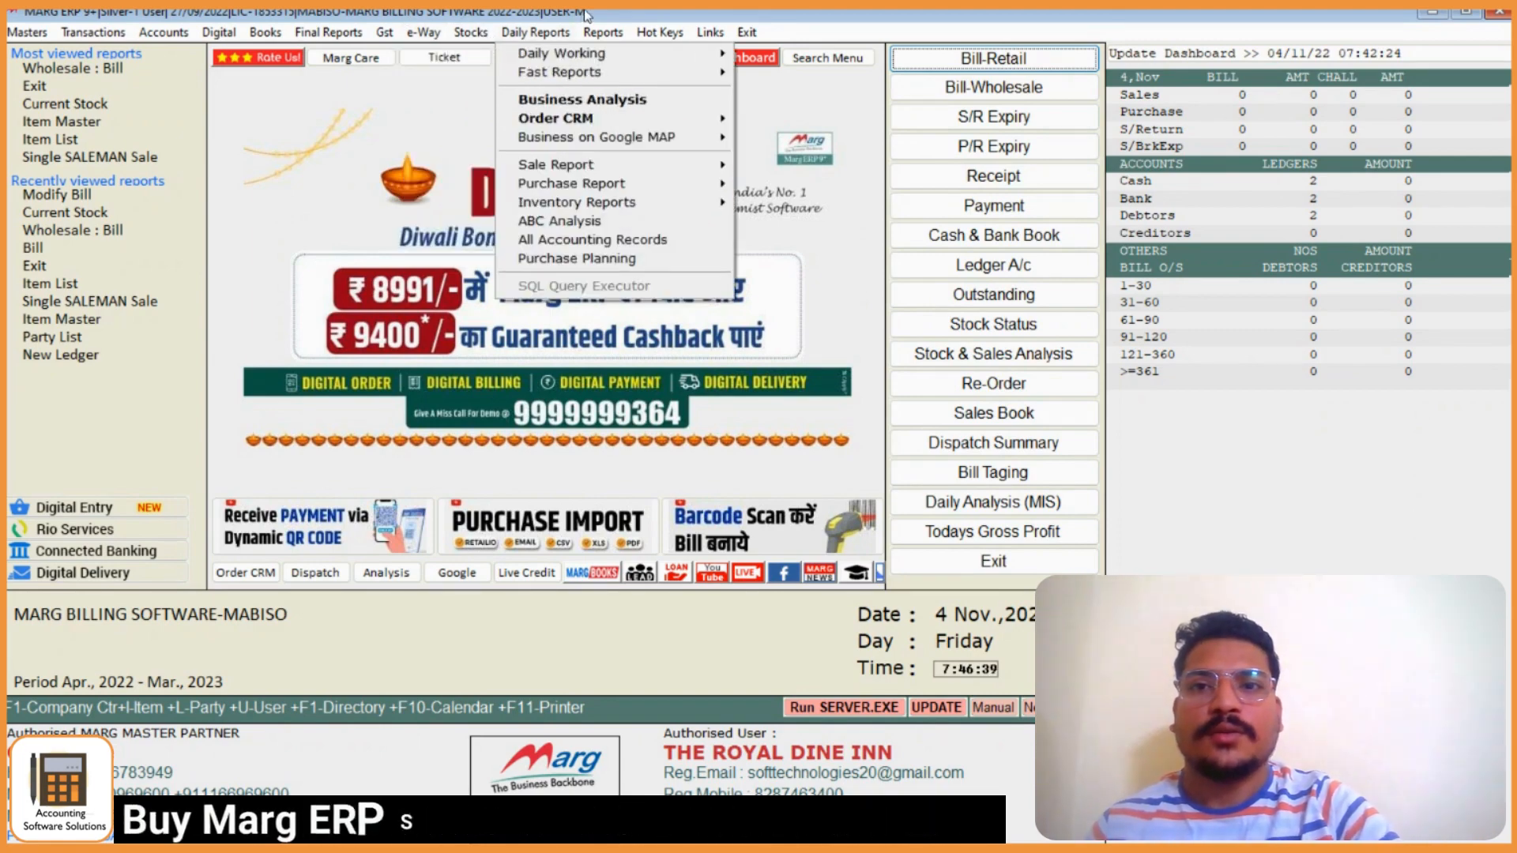
mouse_move(181, 34)
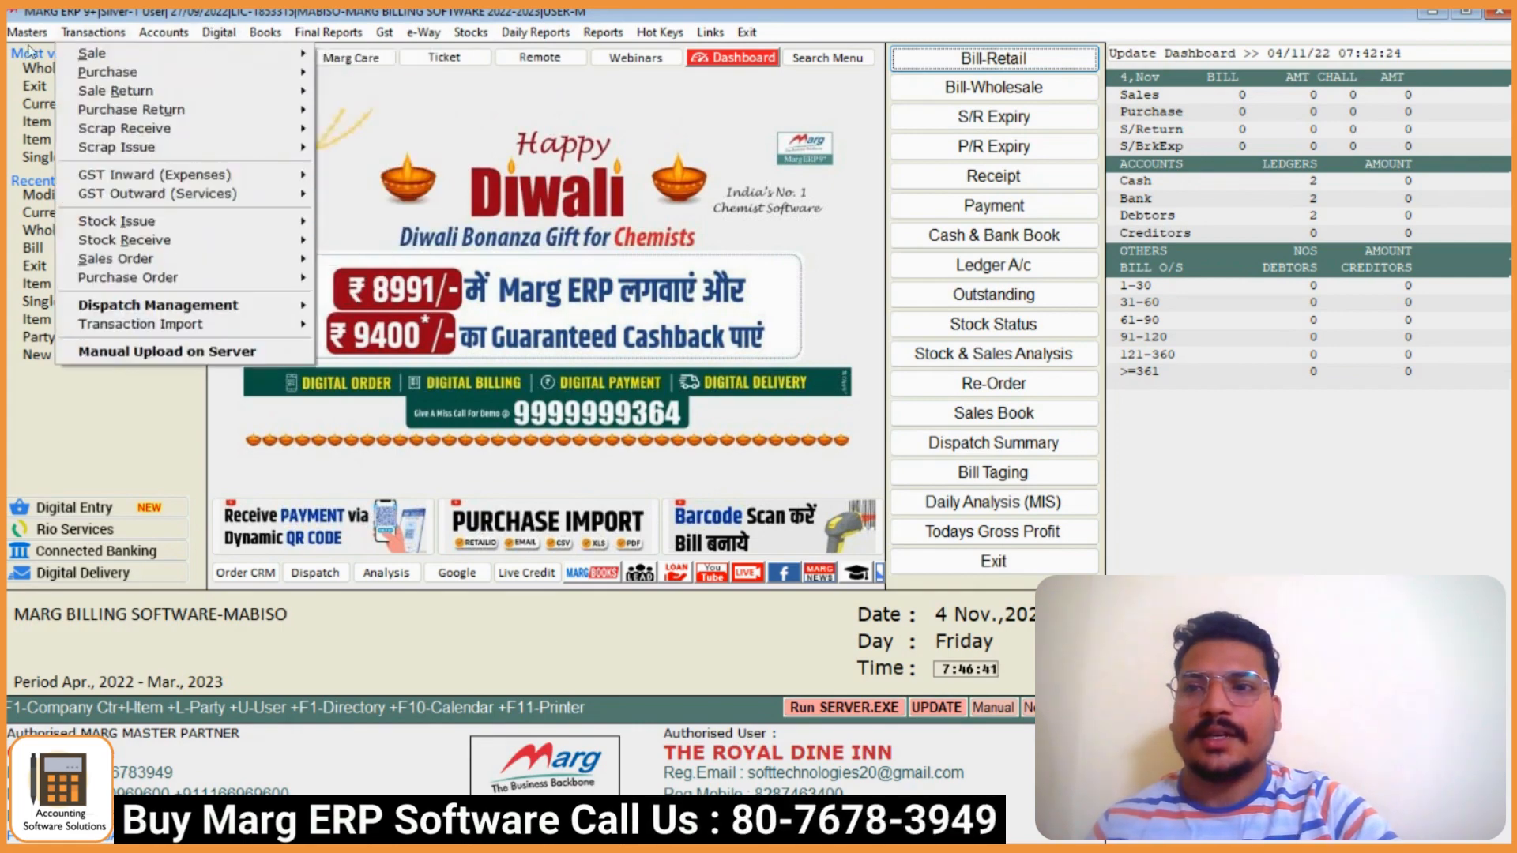
Open the item list from the inventory masters and start a new product
click(56, 12)
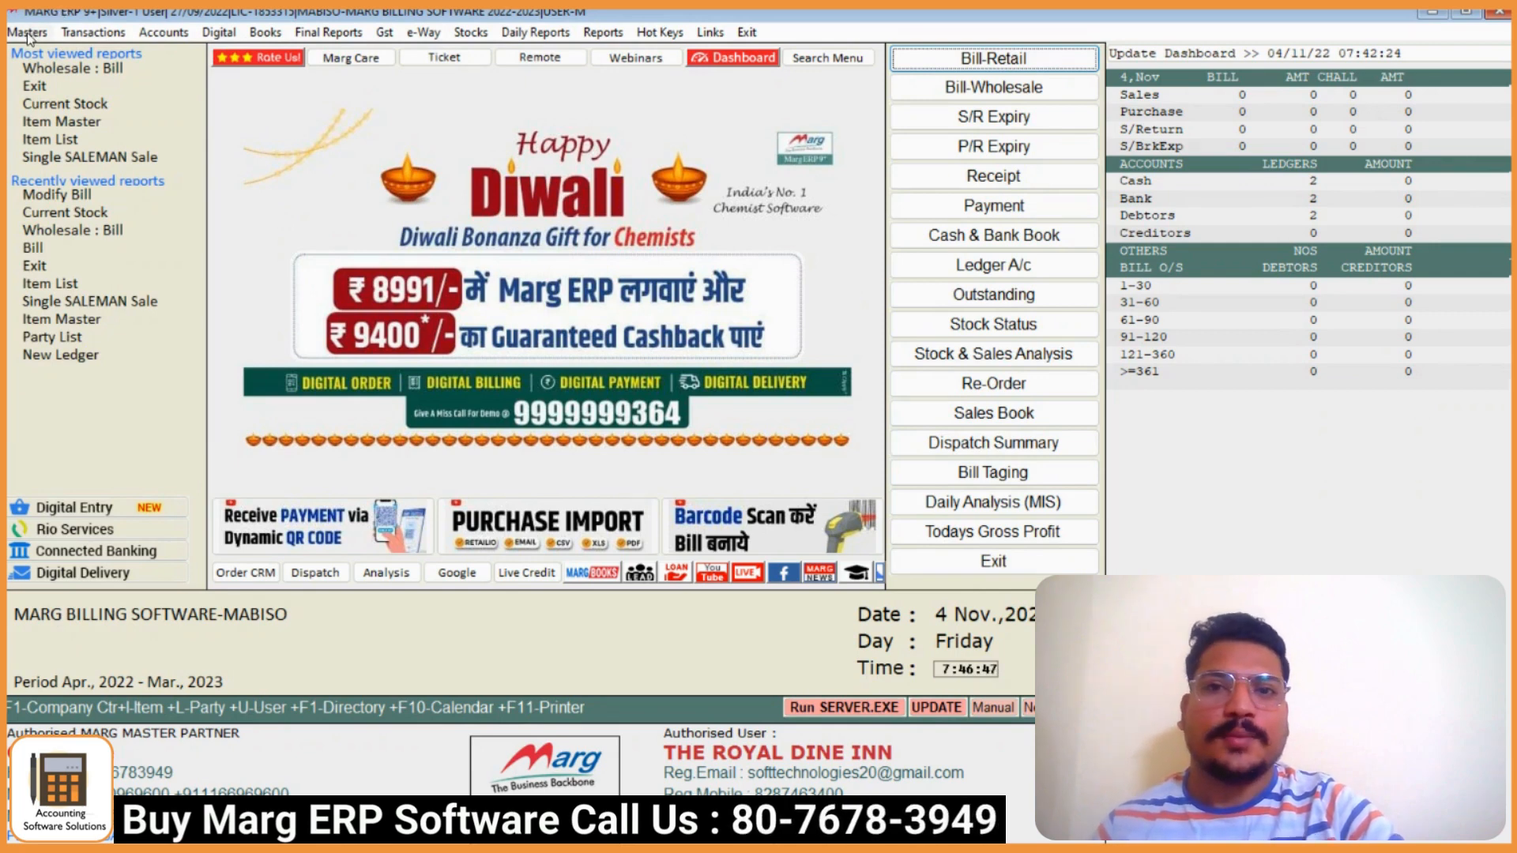
click(29, 34)
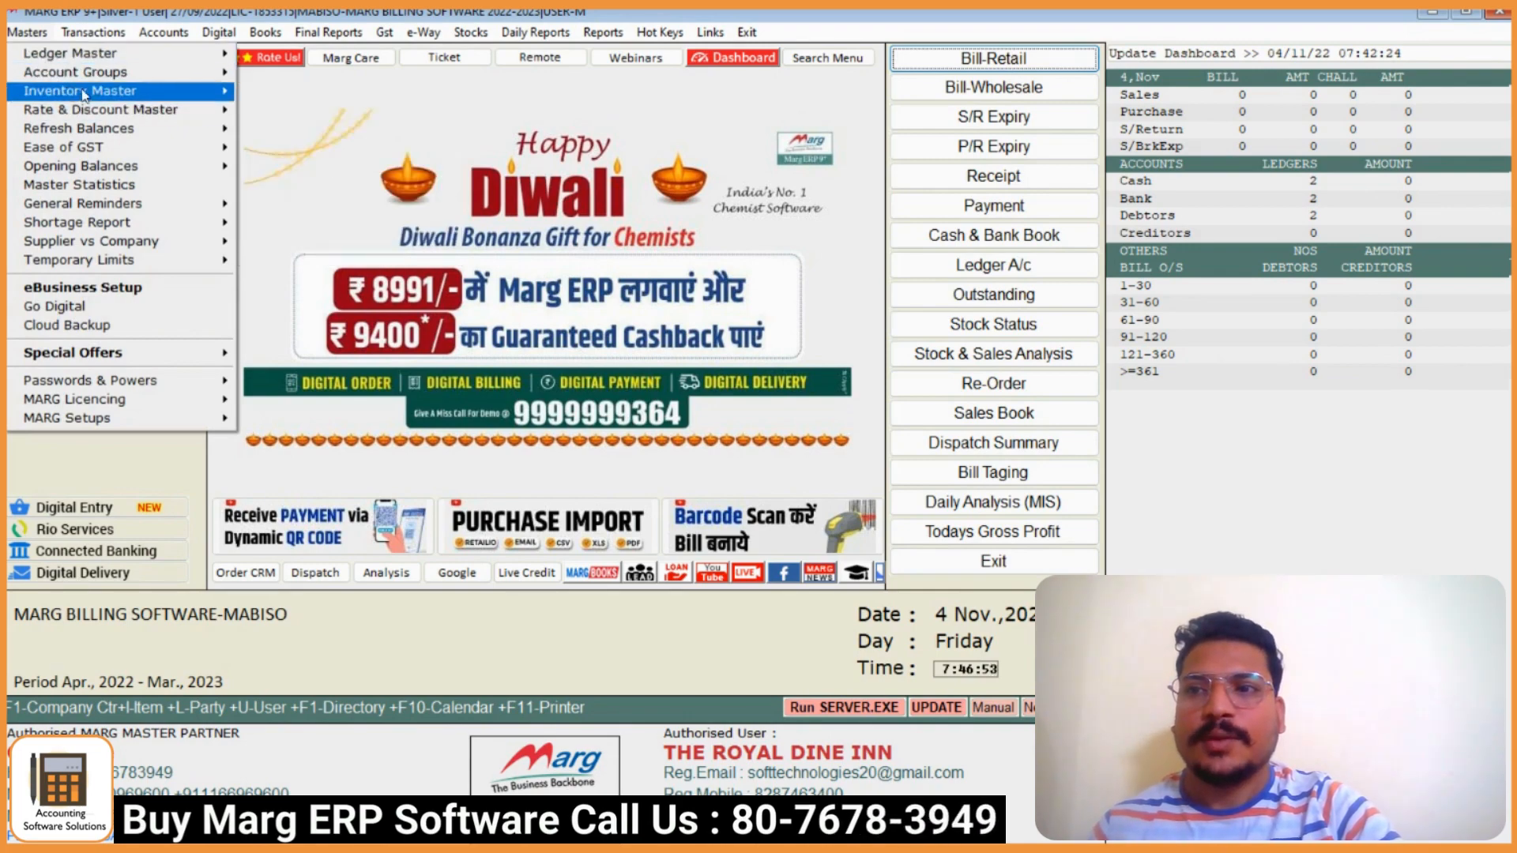
mouse_move(84, 93)
click(292, 92)
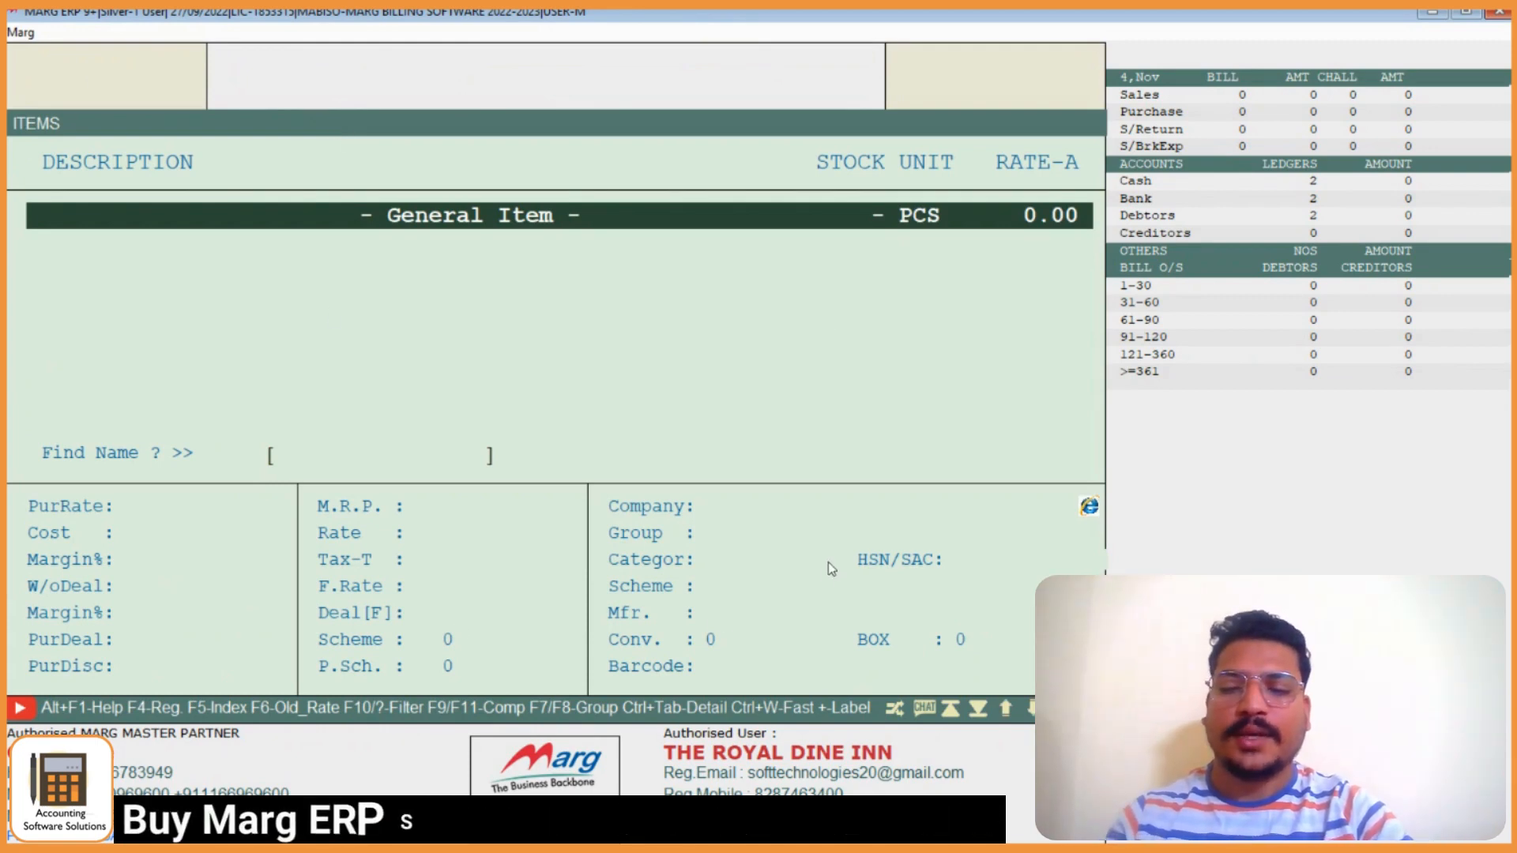
key(F2)
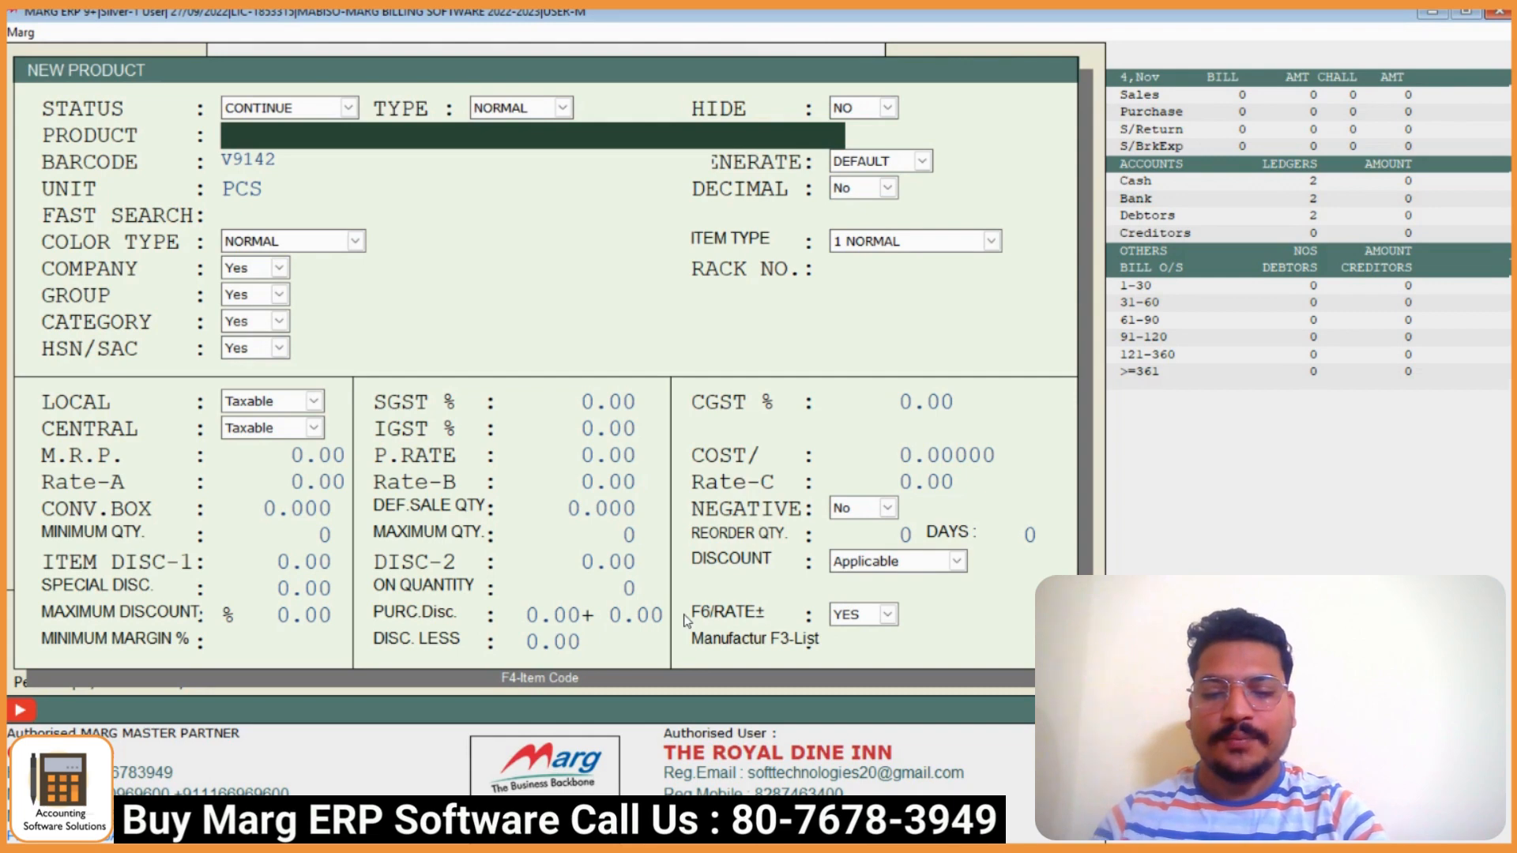
Name the product PARLE G 20G, keeping the default barcode, unit PCS, blank fast search and NORMAL color type
text(PARLE)
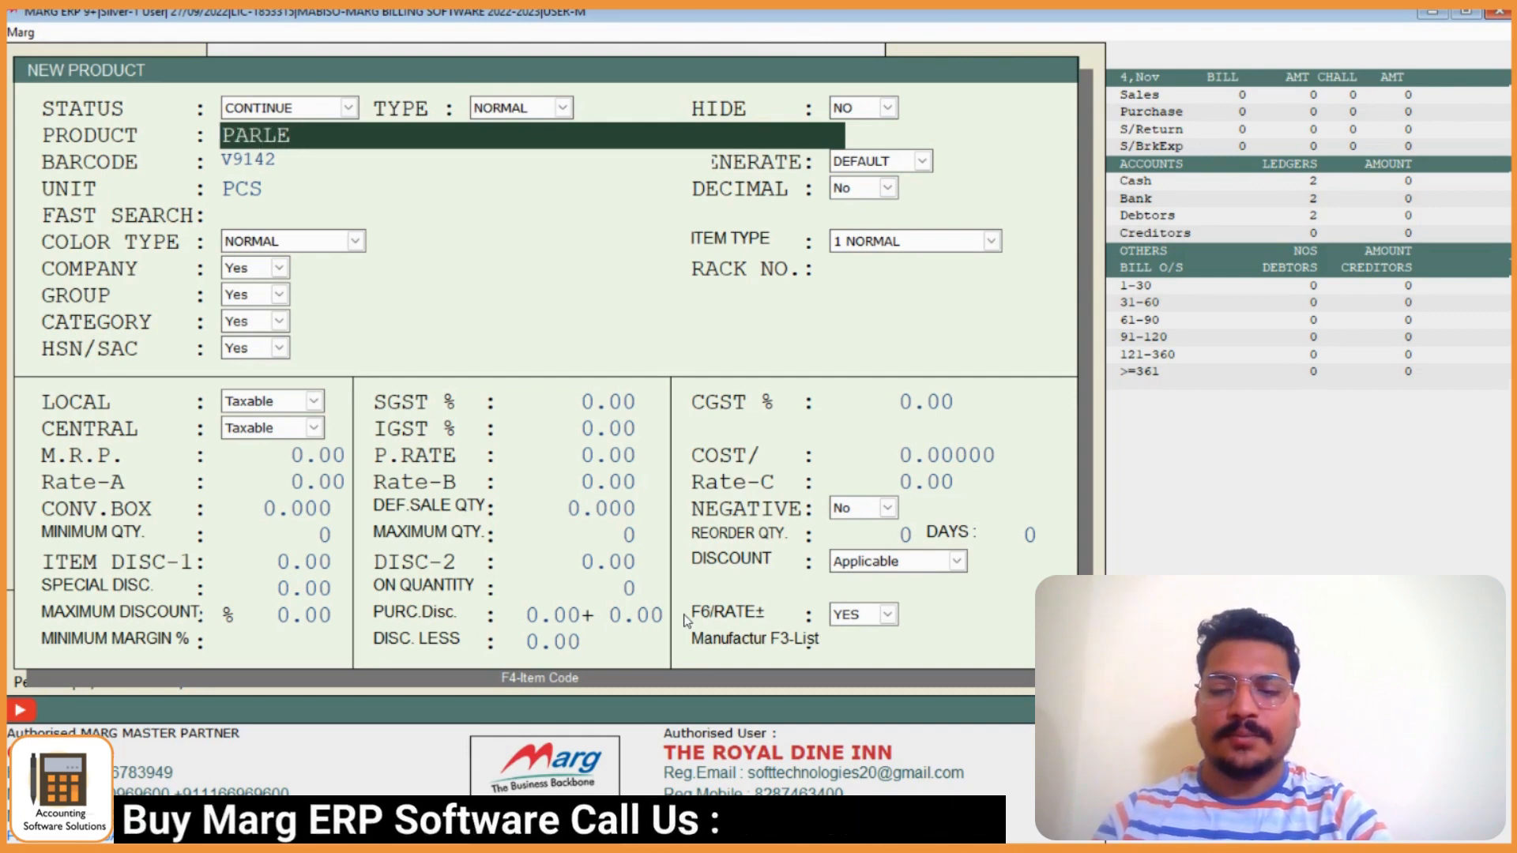
text( G 20G)
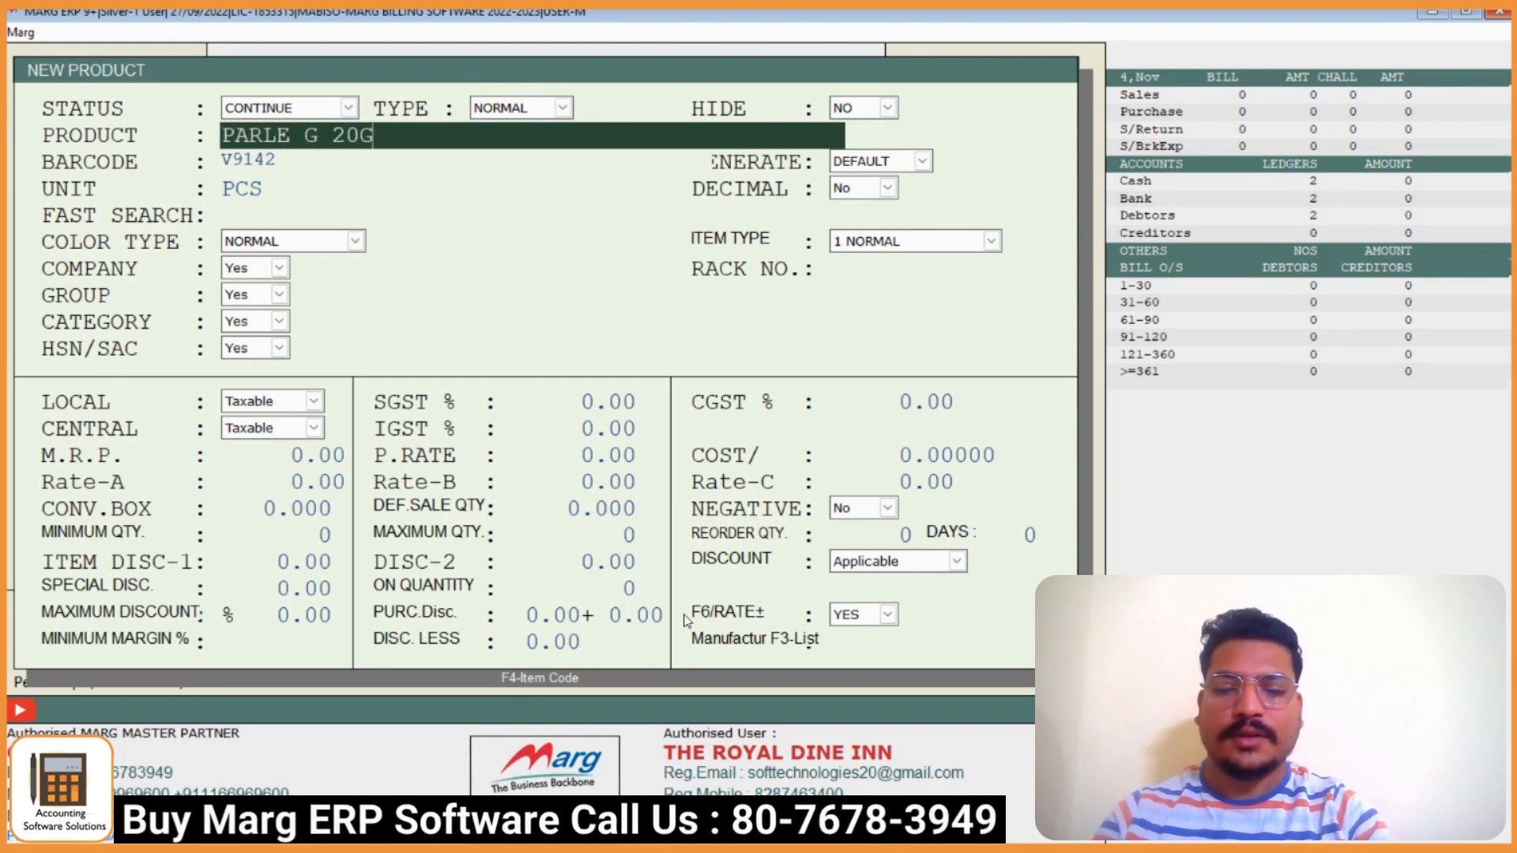
key(Return)
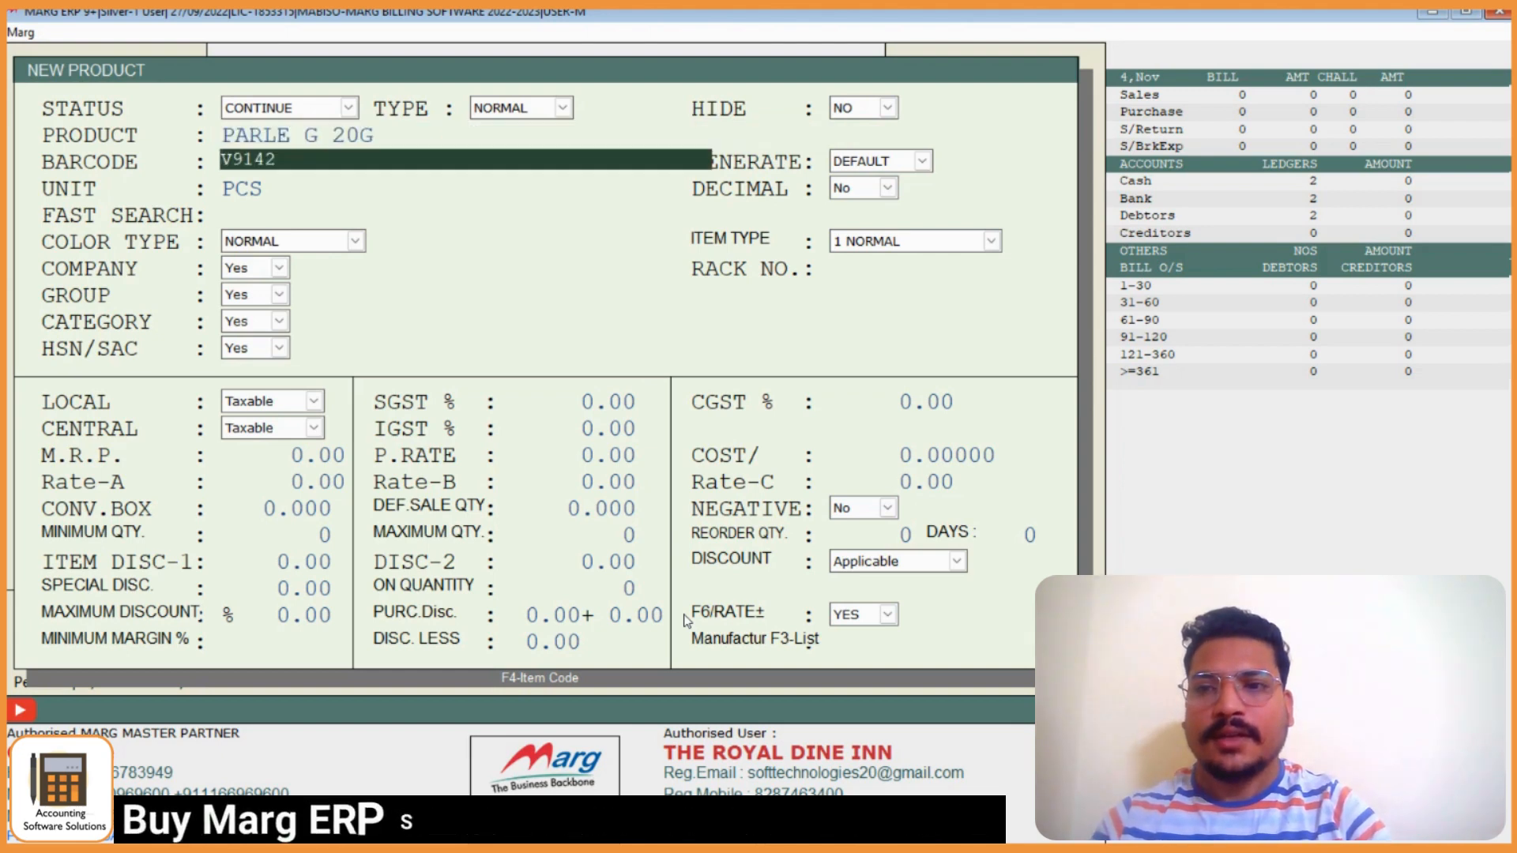
key(Return)
key(Return)
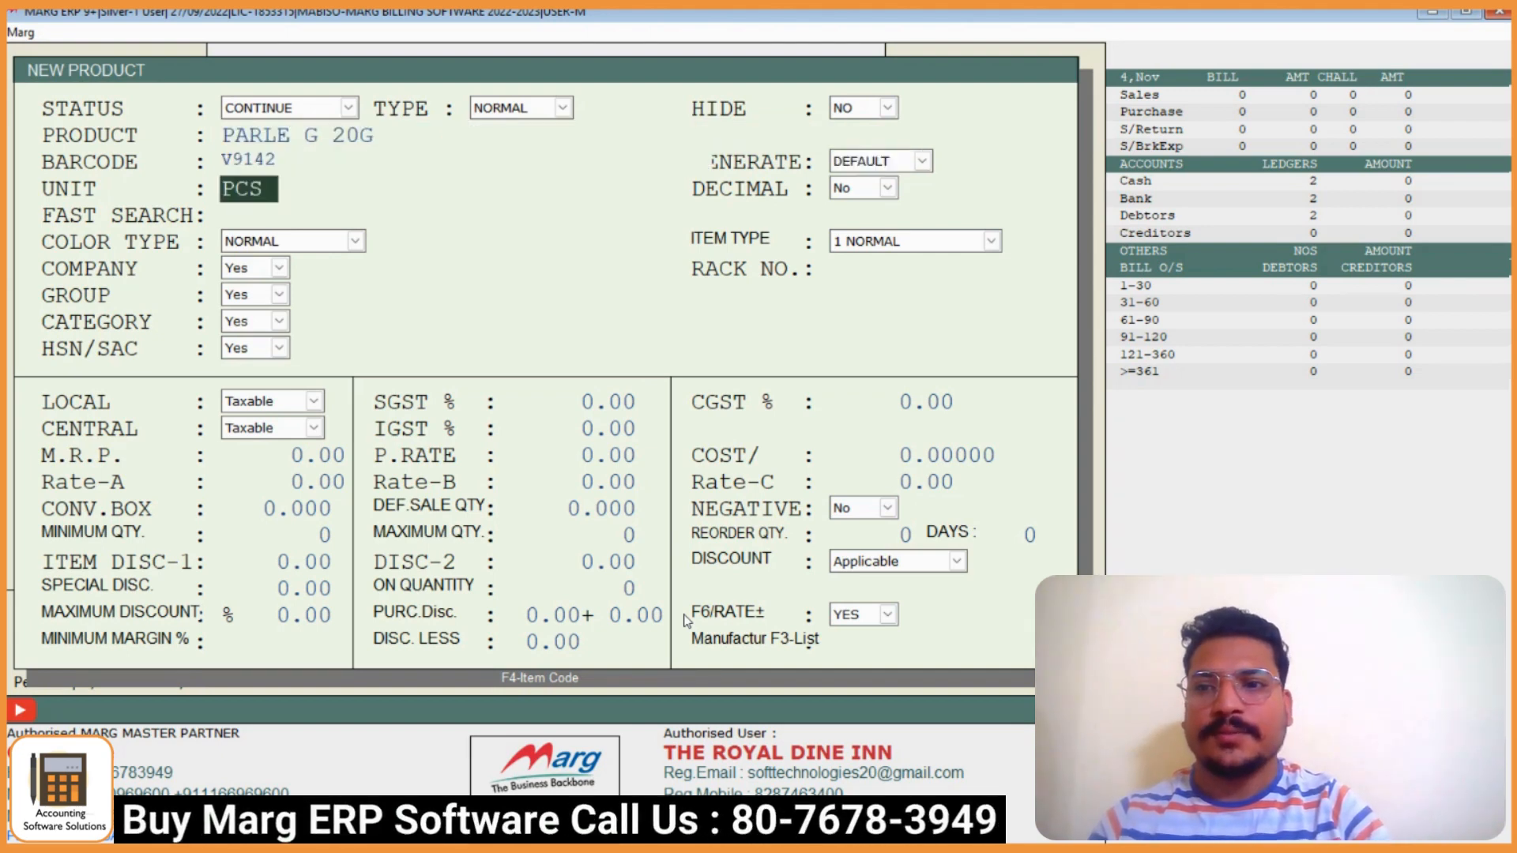
key(Return)
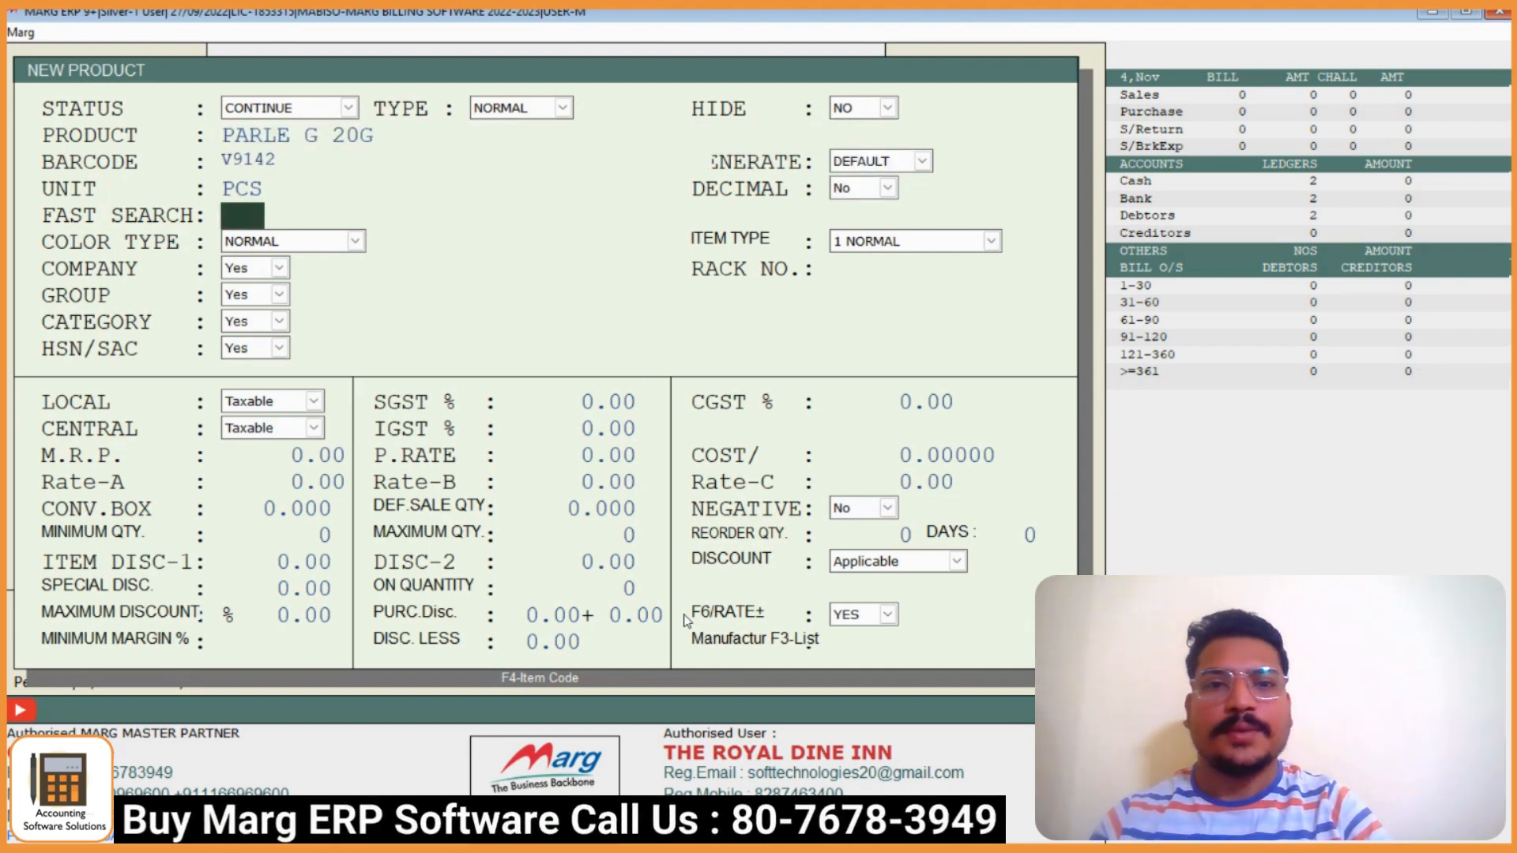
key(Return)
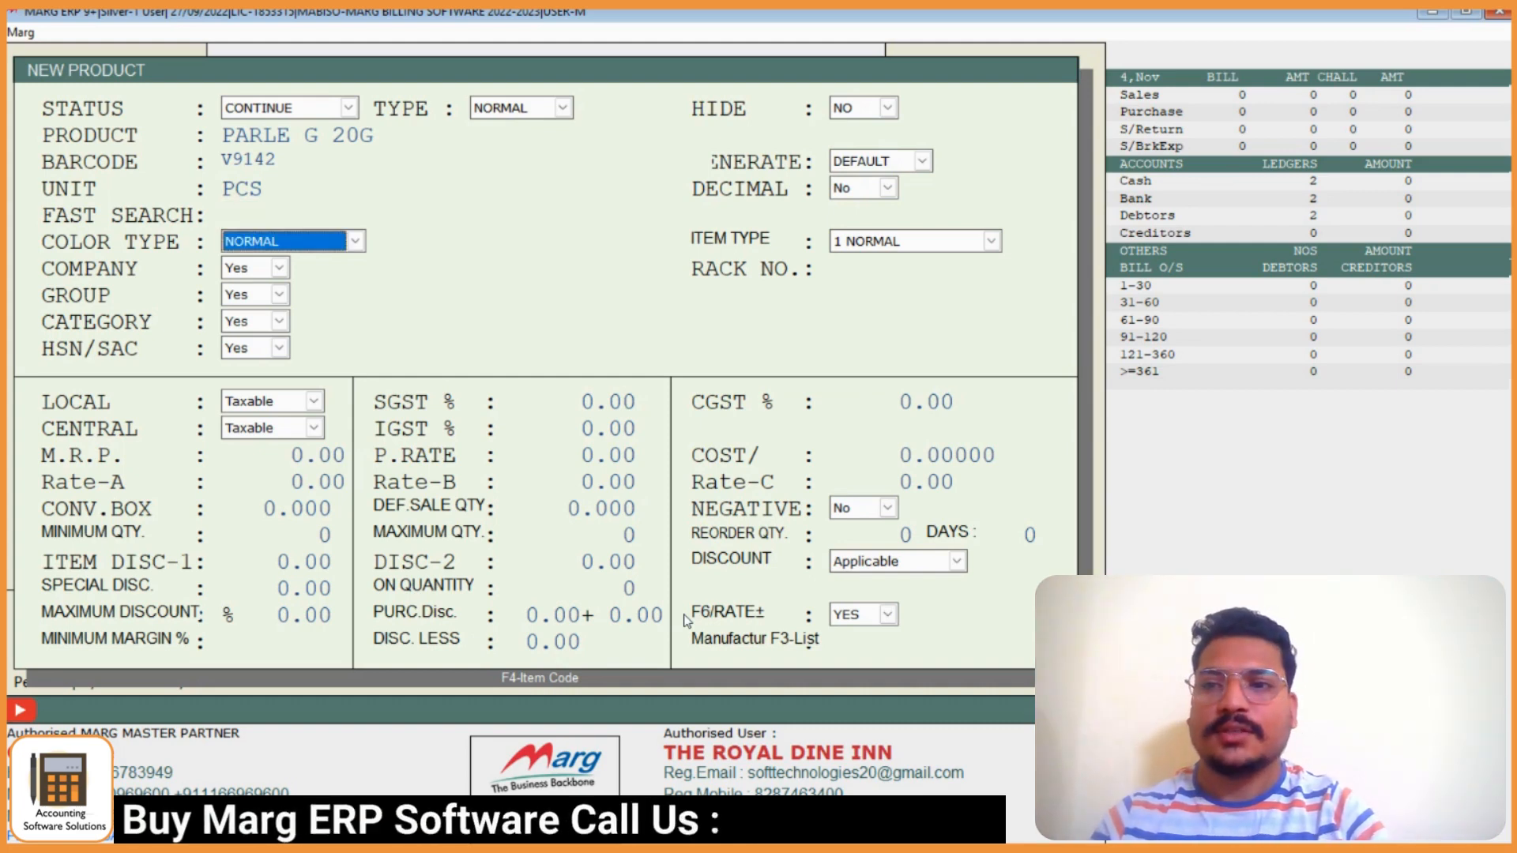
key(Return)
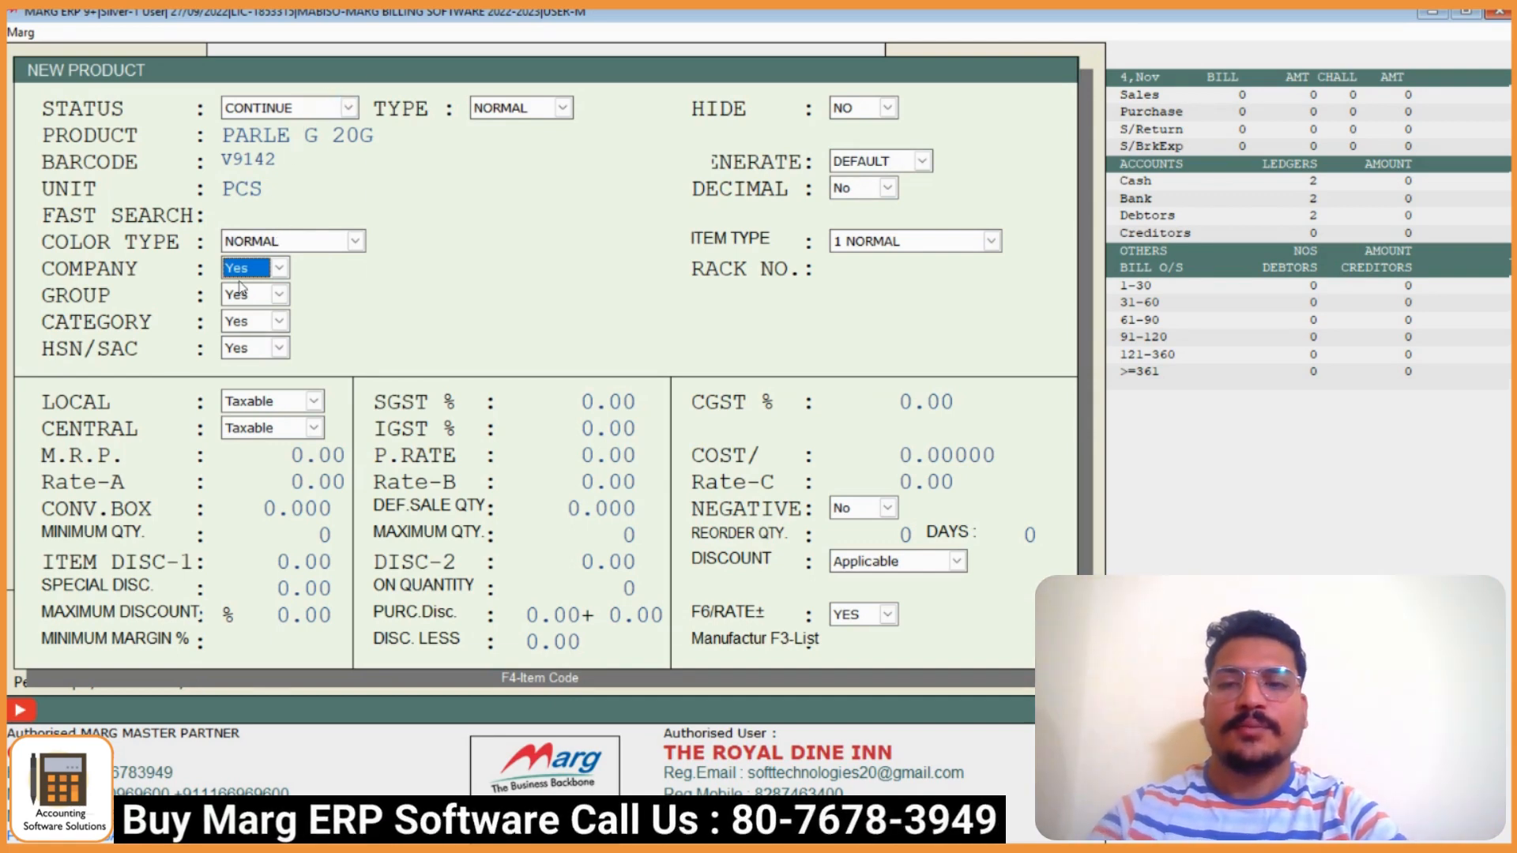
Create a company named PARLE G with default preferences and tax values, and assign it to the product
key(Return)
key(F2)
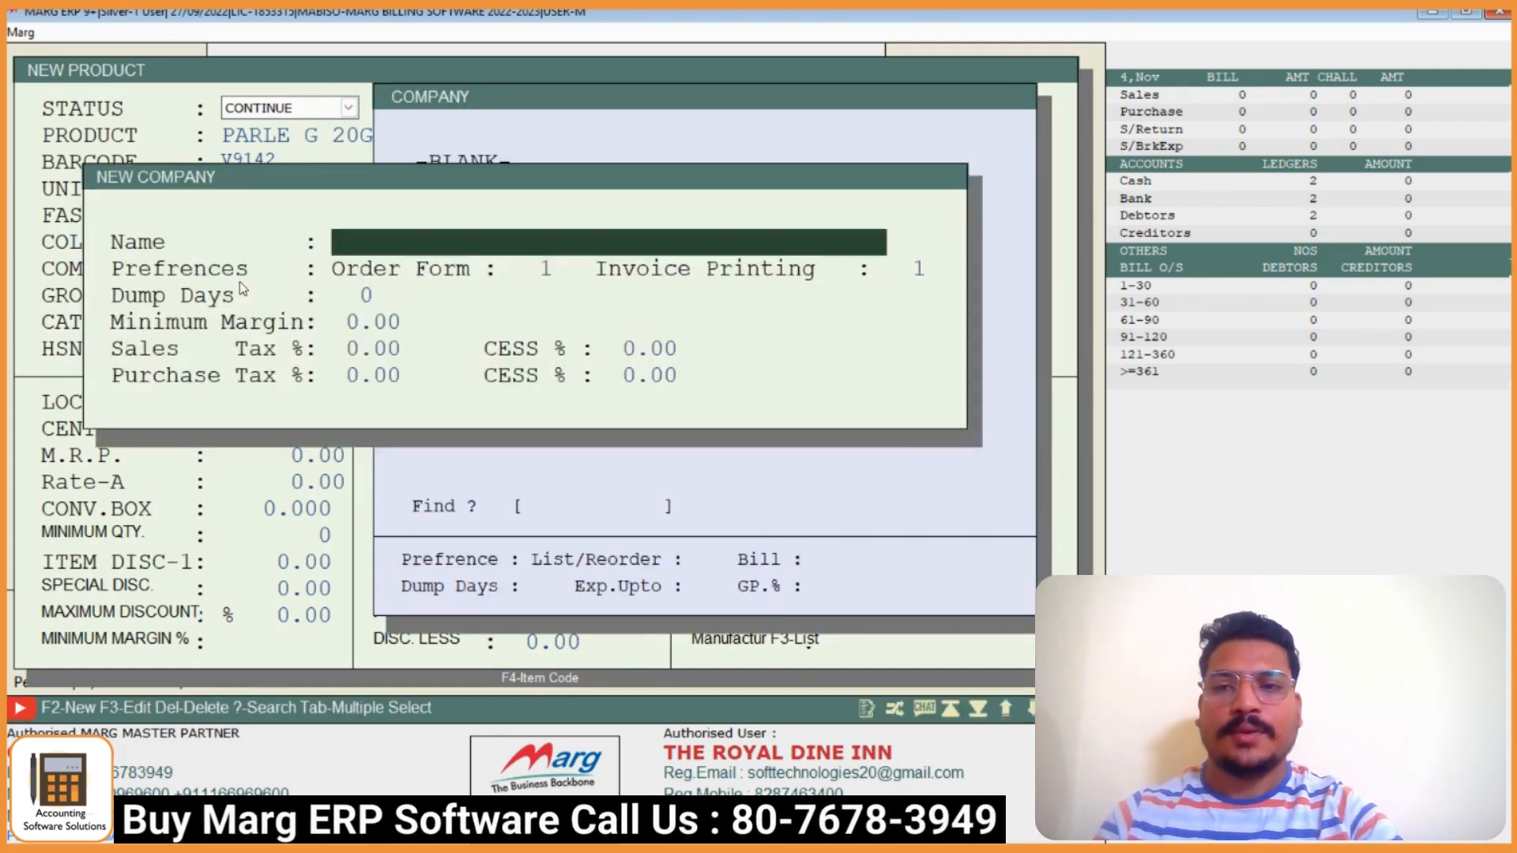
text(PARLE G)
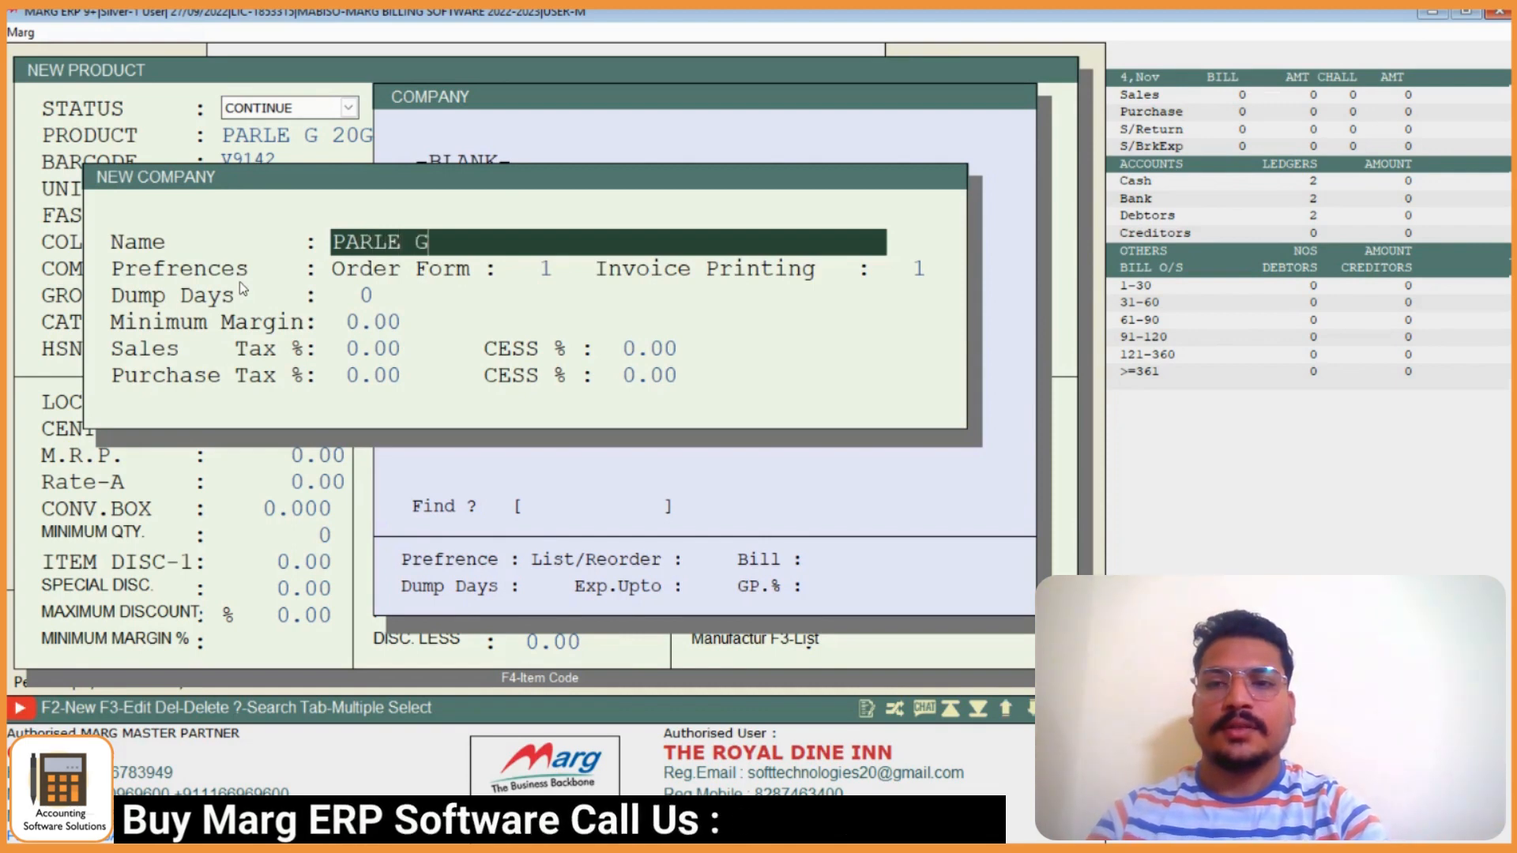
key(Return)
key(Return)
key(Return)
key(Return)
key(Return)
key(Return)
key(Return)
key(Return)
key(Return)
key(Return)
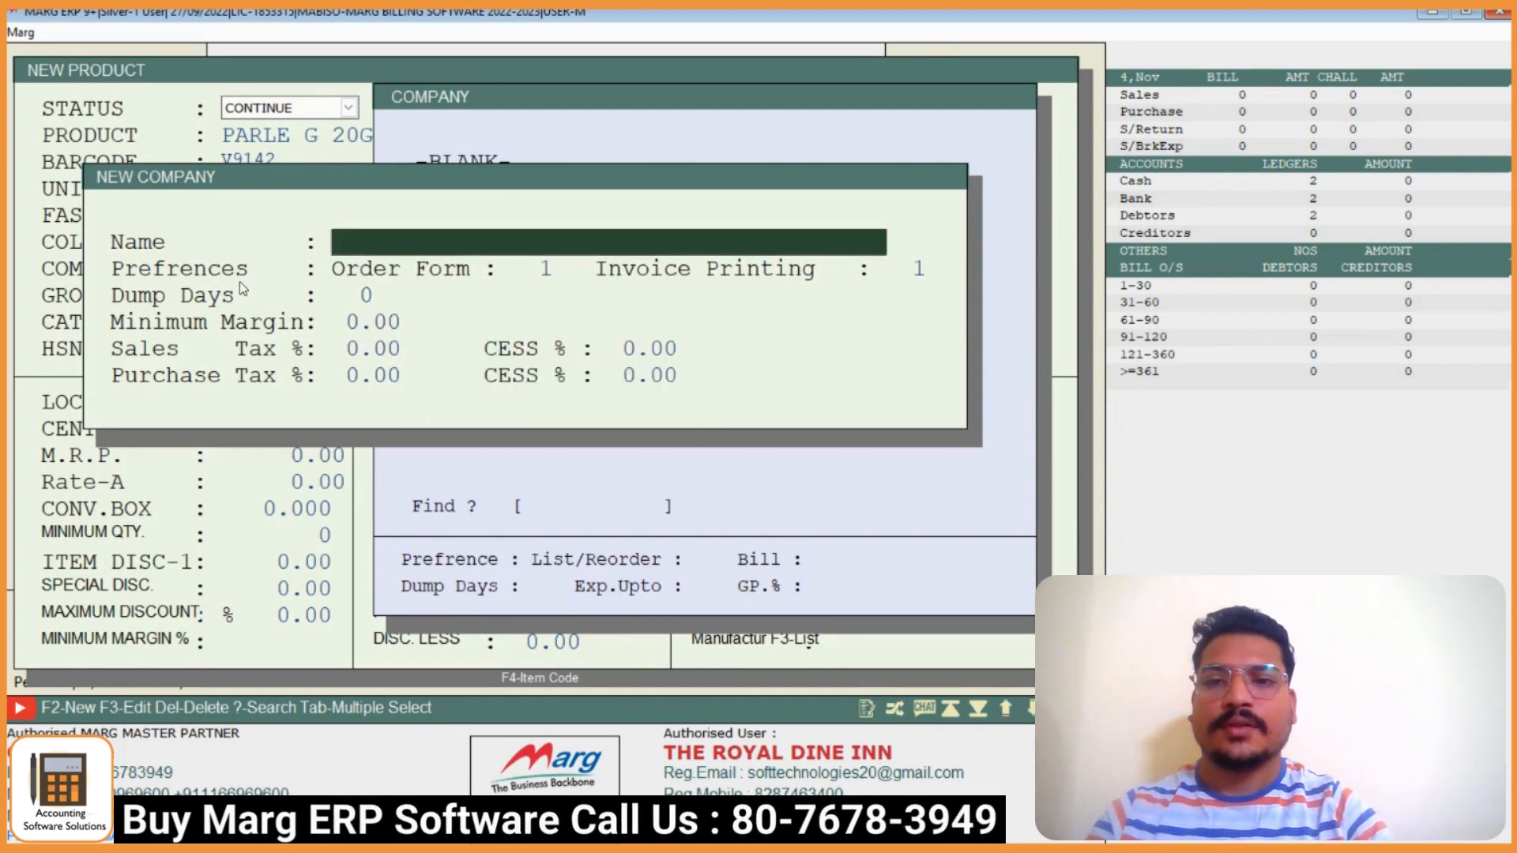
key(Down)
key(Return)
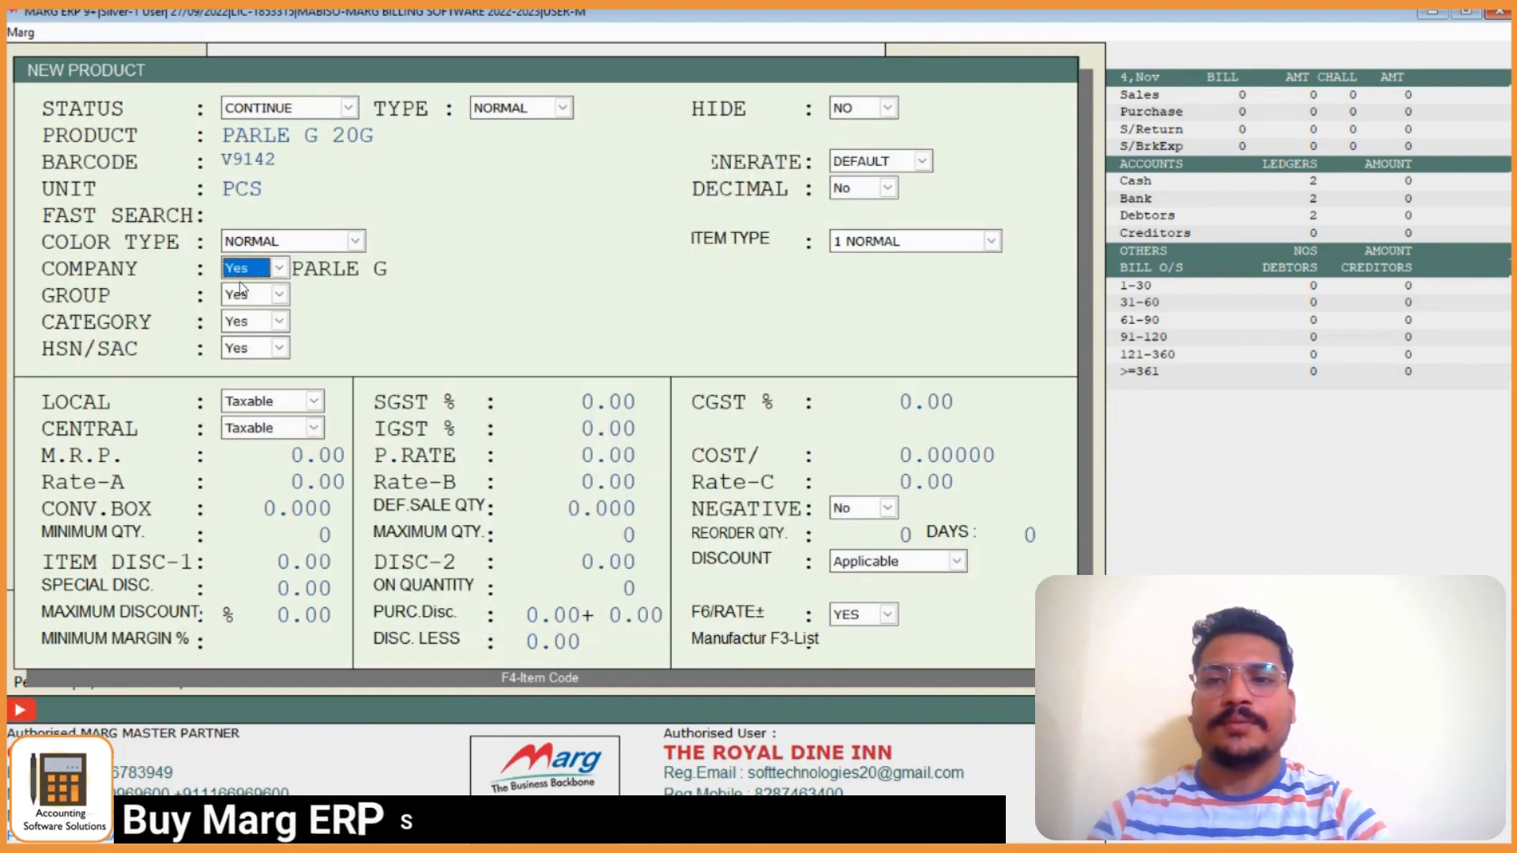
Create a product group named FOOD and assign it to the product
key(Return)
key(Return)
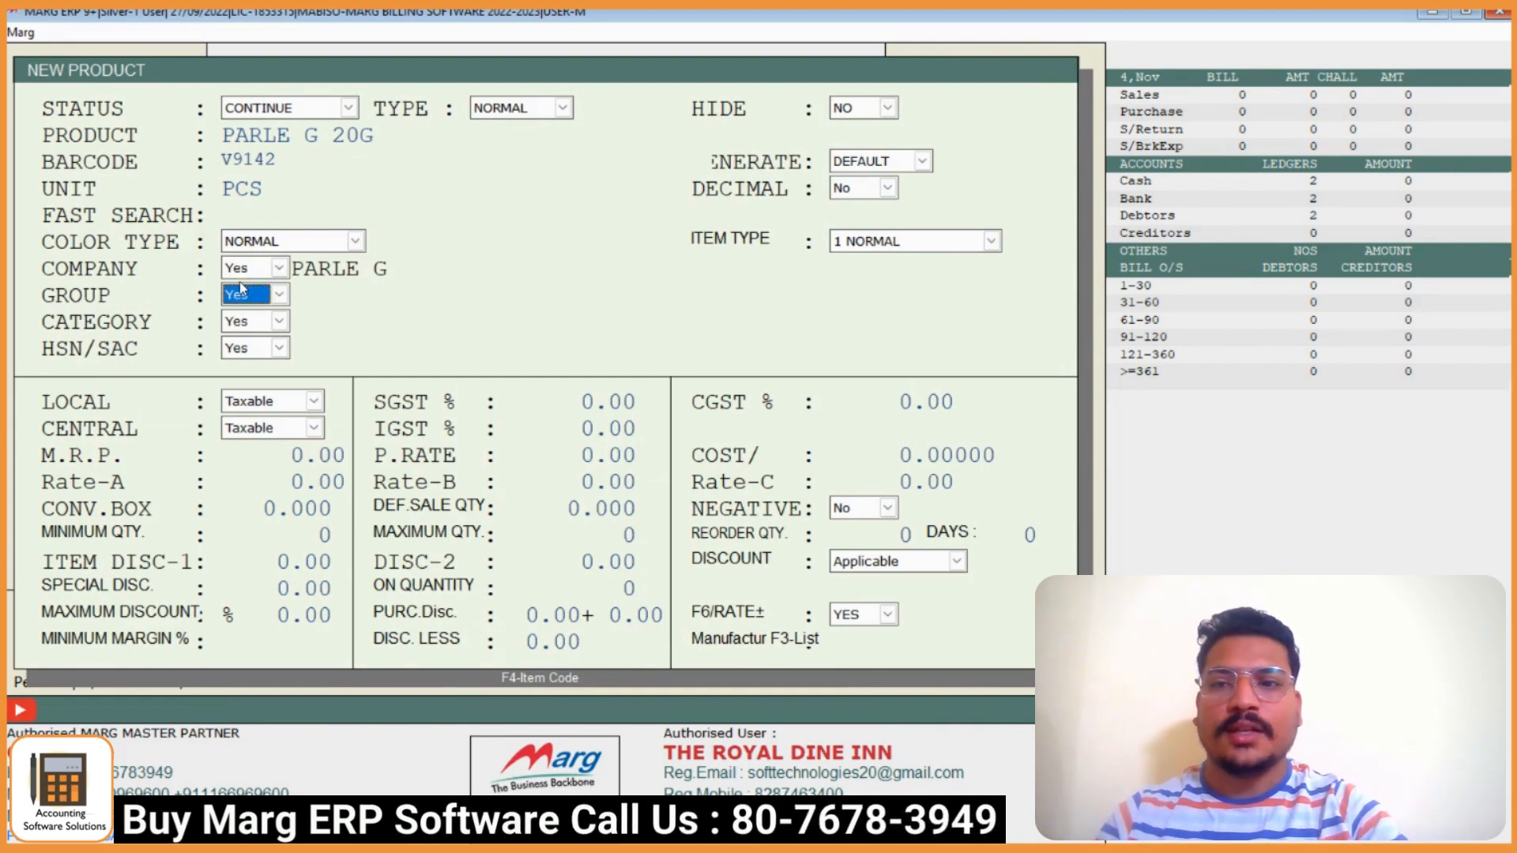
key(alt+Down)
click(249, 325)
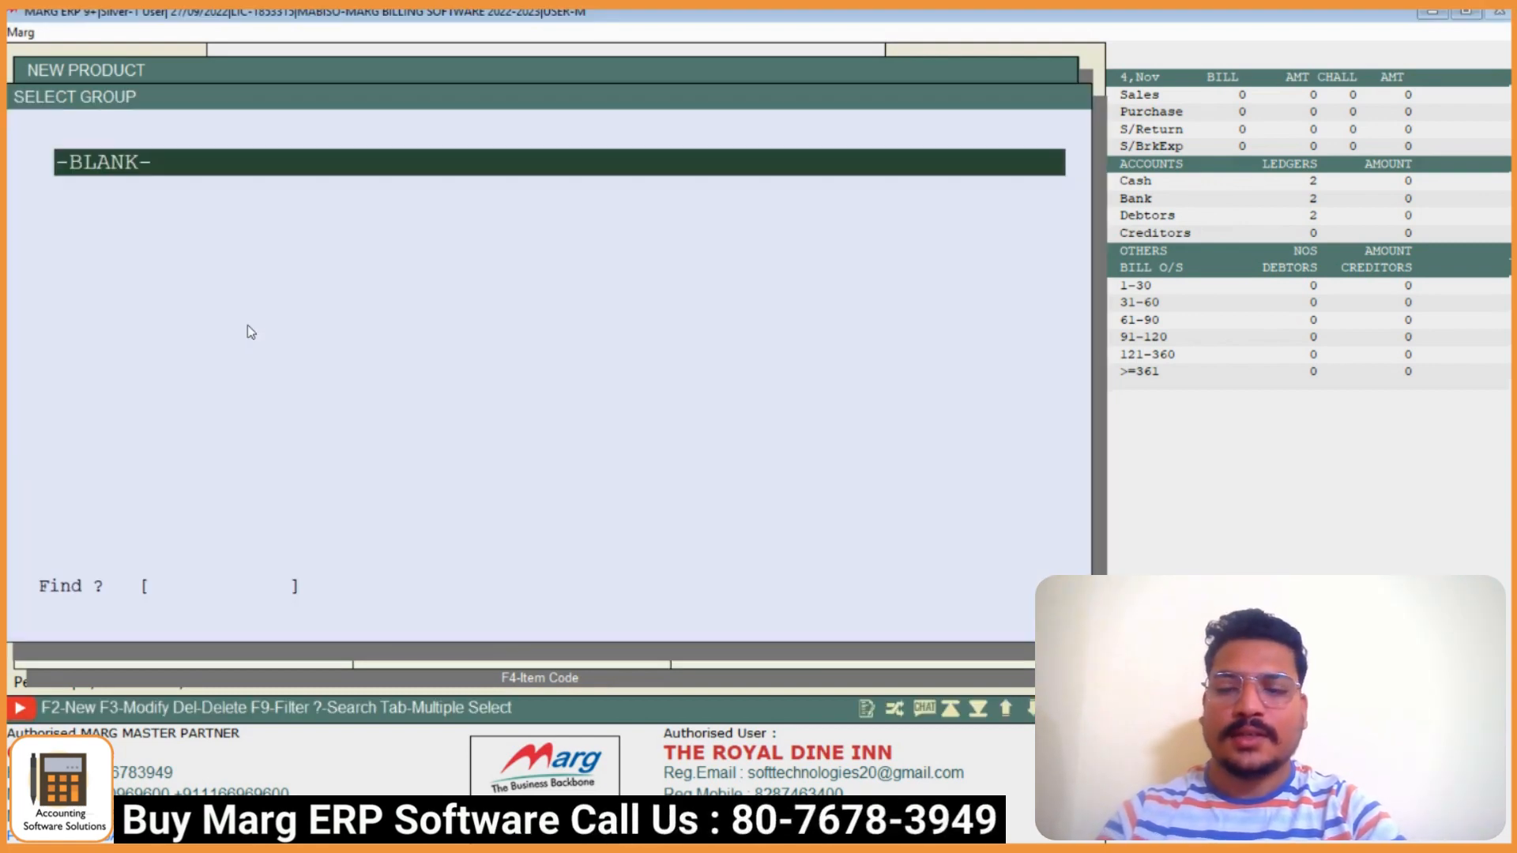
key(F2)
text(D)
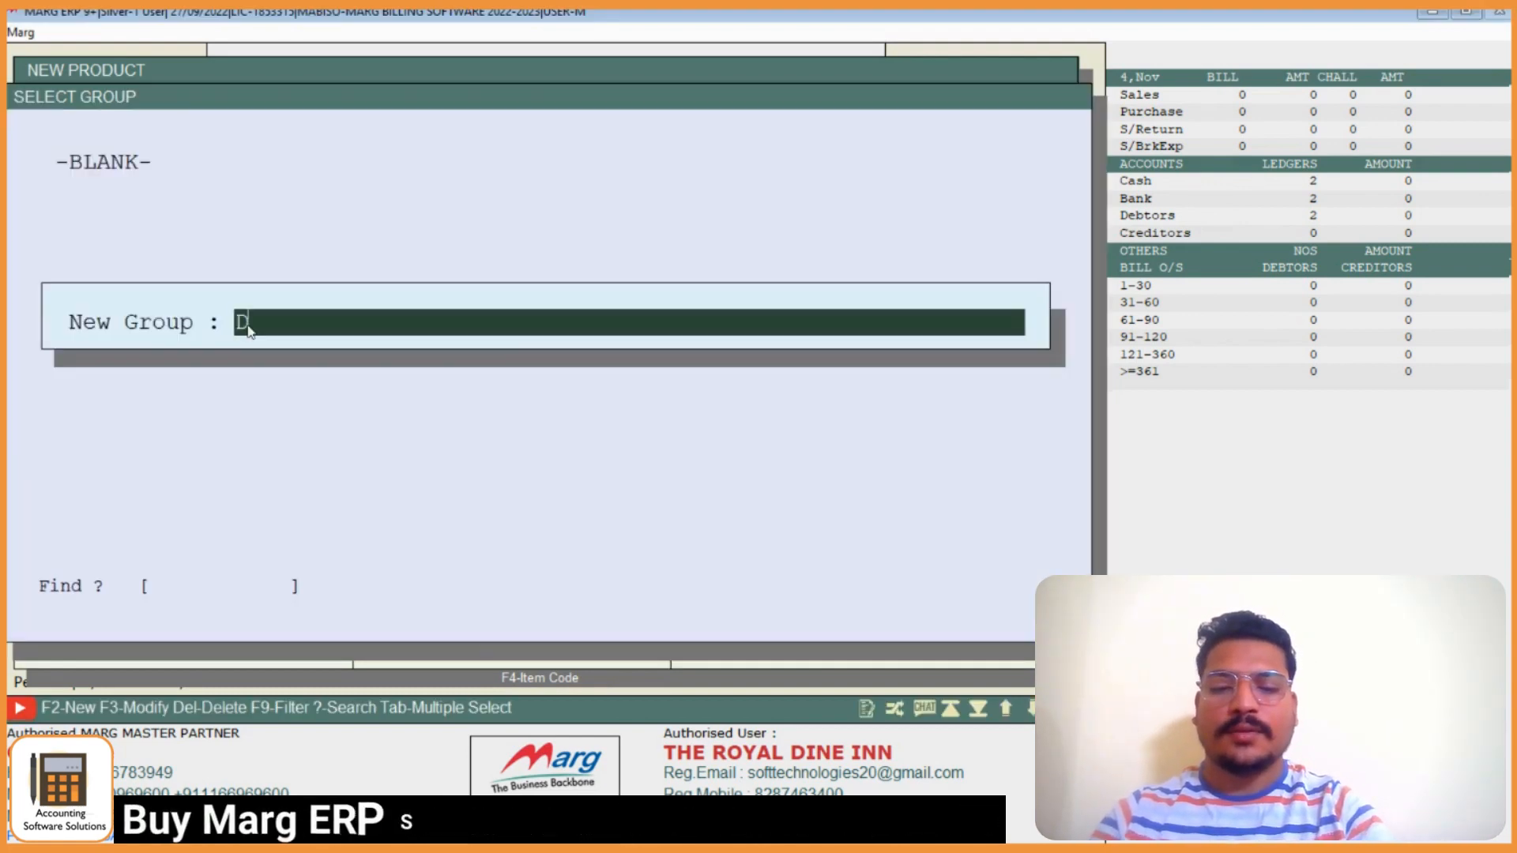
text(RIN)
key(BackSpace)
key(BackSpace)
key(BackSpace)
key(BackSpace)
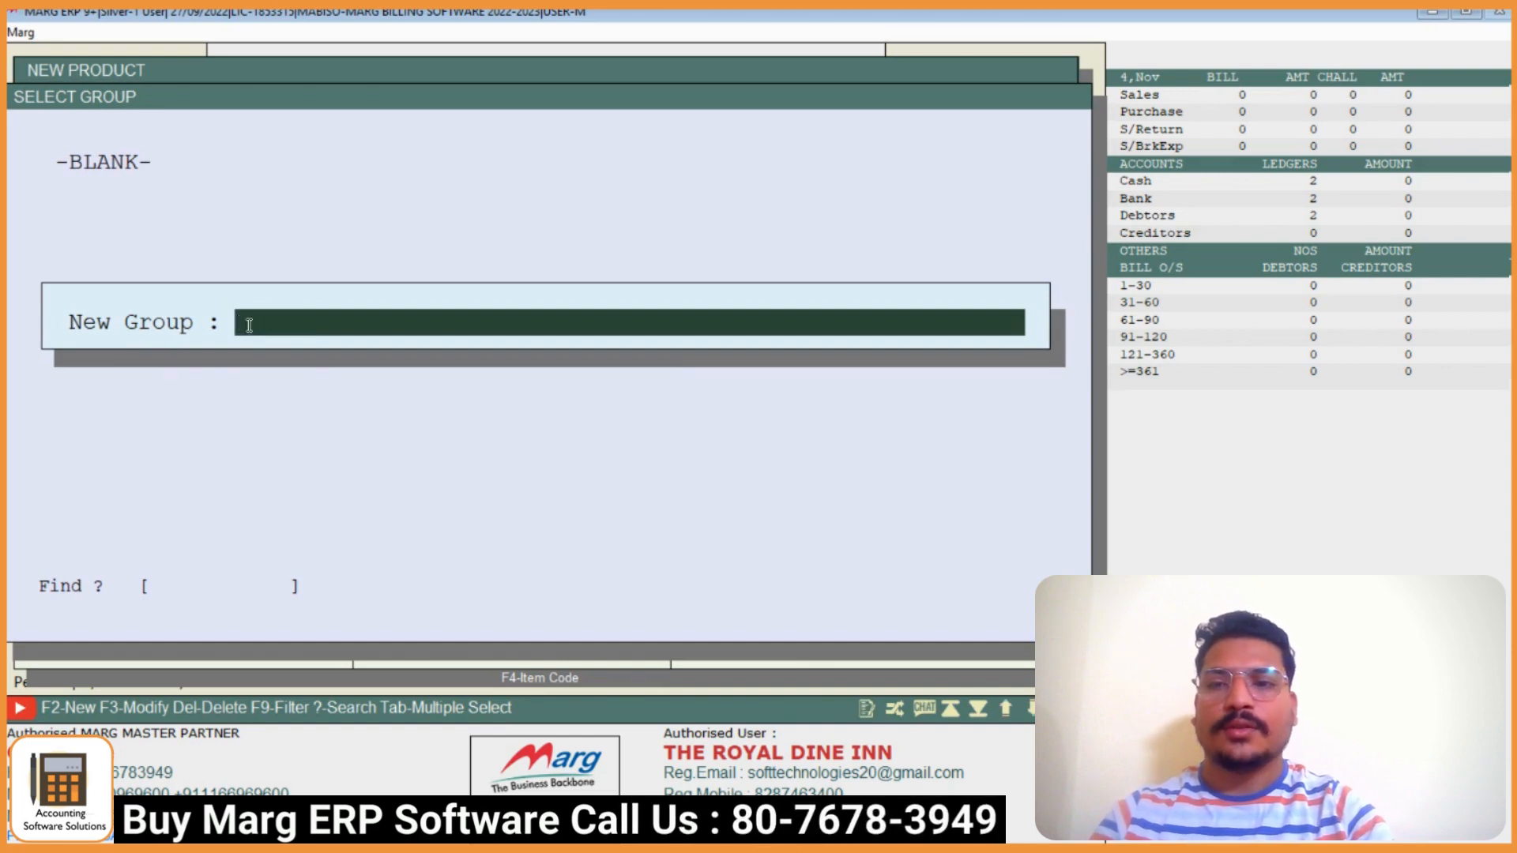
text(FOOD)
key(Return)
key(Return)
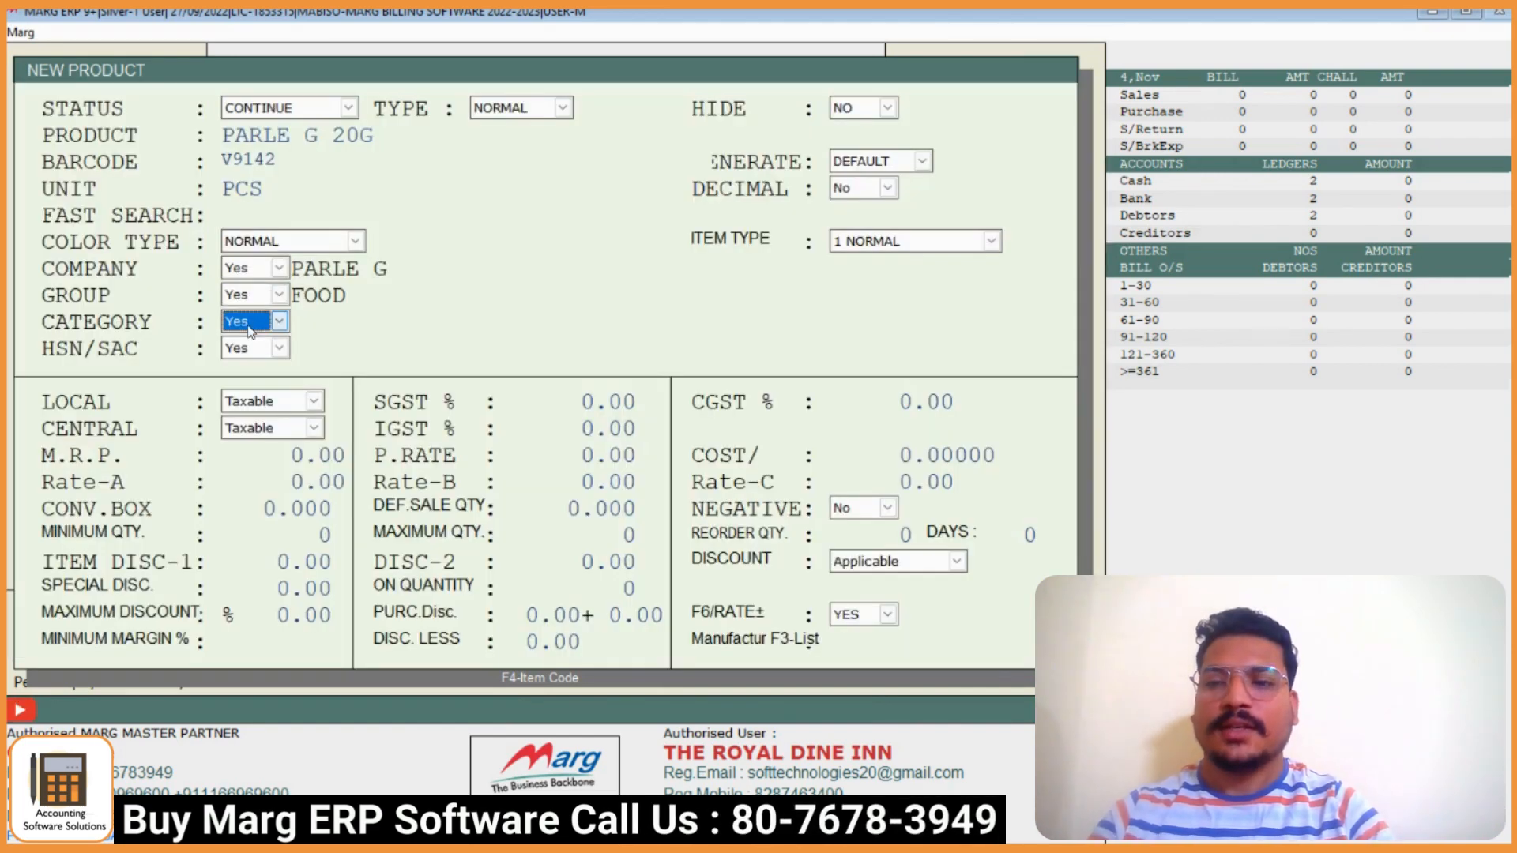
Create a category named A with the default minimum margin and assign it to the product
key(Return)
key(F2)
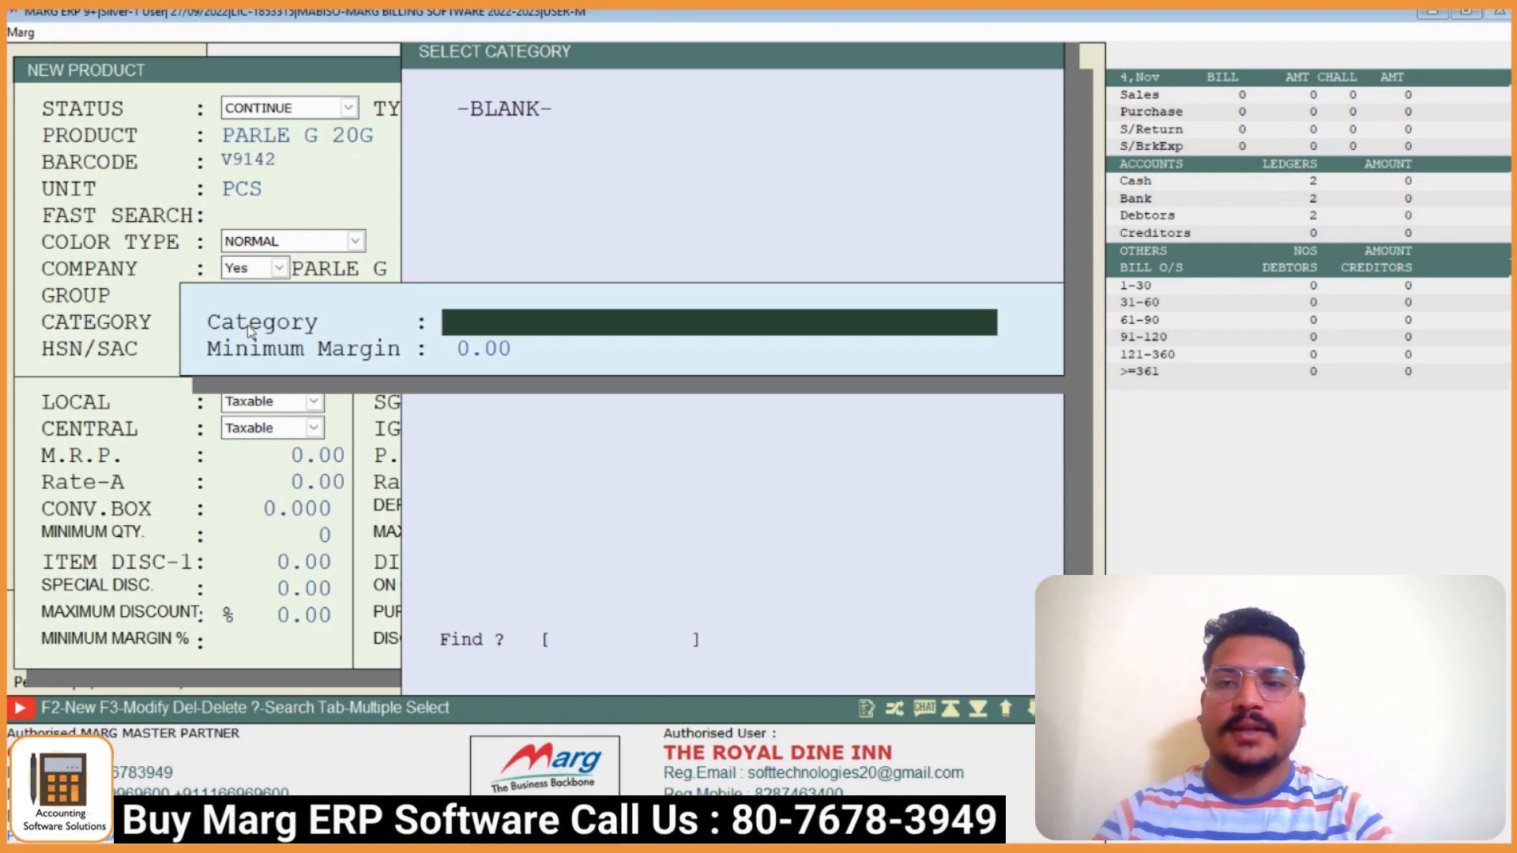
text(A)
key(Return)
key(Return)
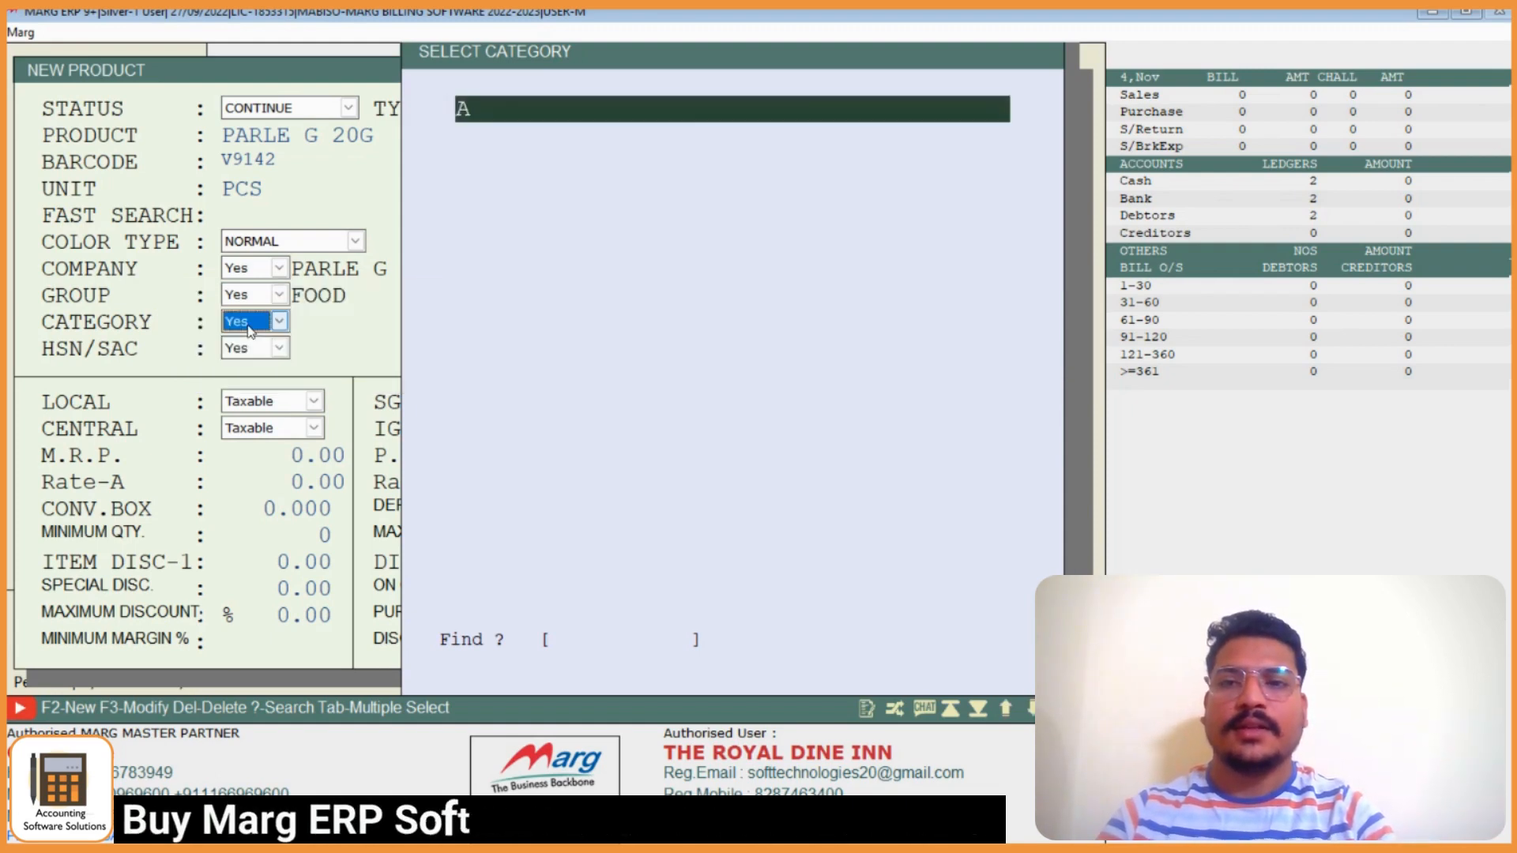
key(Return)
key(Return)
key(Return)
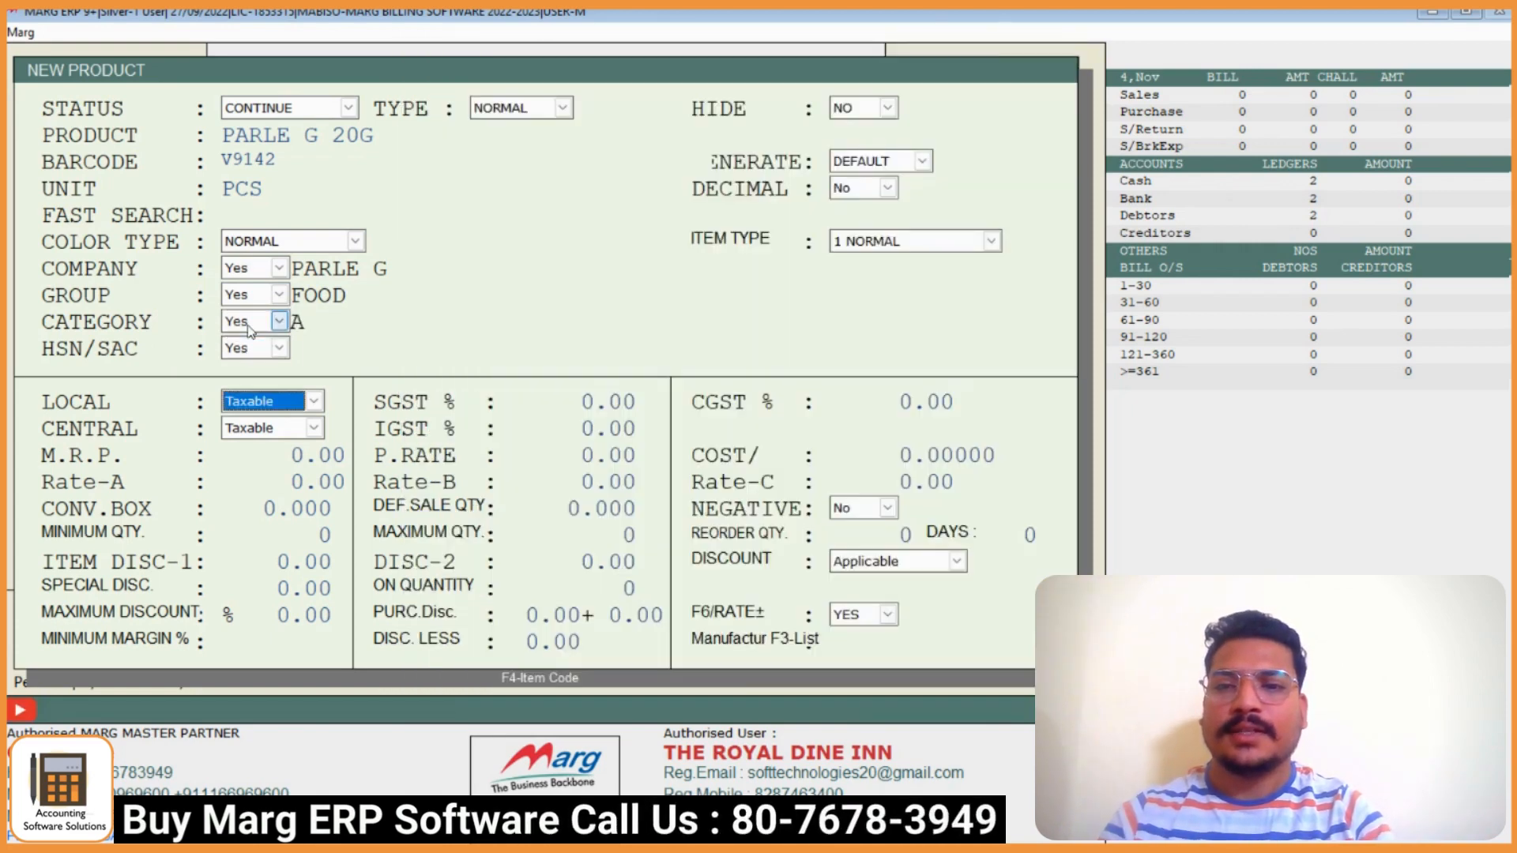
Create HSN/SAC code 736463 for Goods with SGST 9% and CGST 9%, and assign it to the product
key(Up)
key(Return)
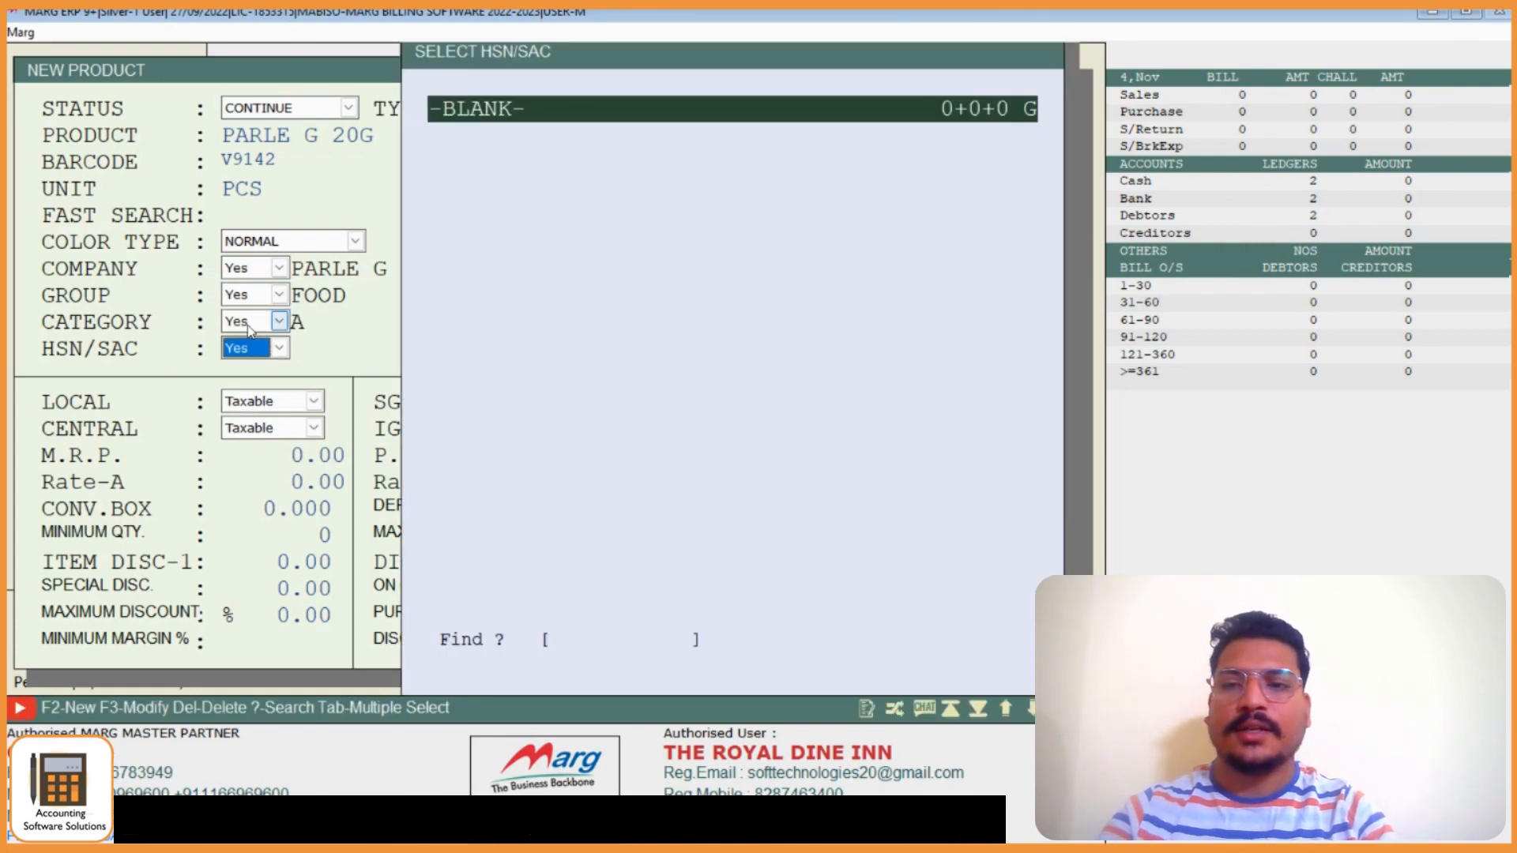
key(F2)
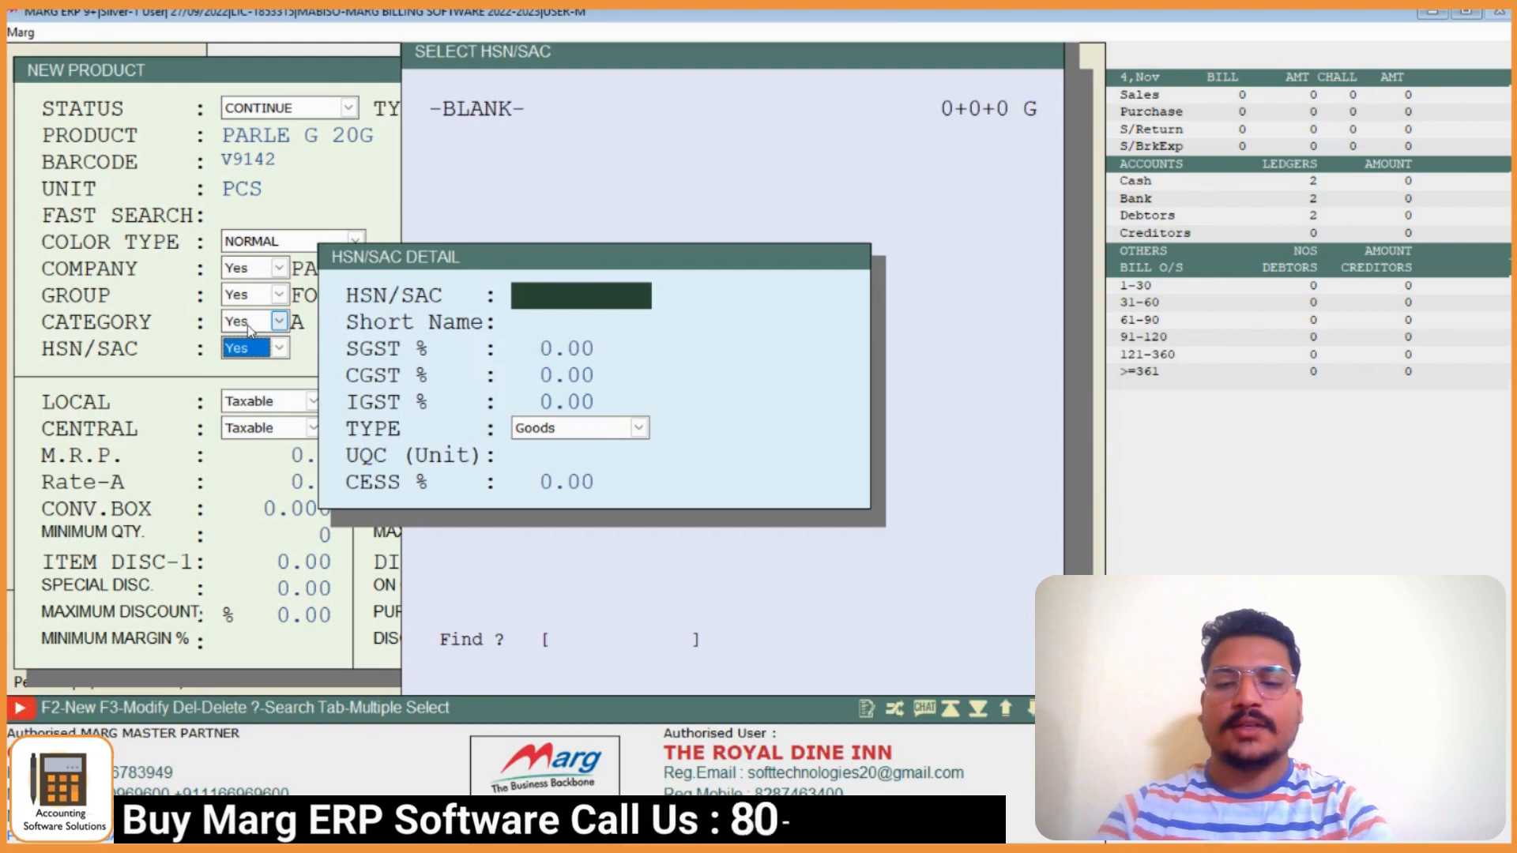
text(736463)
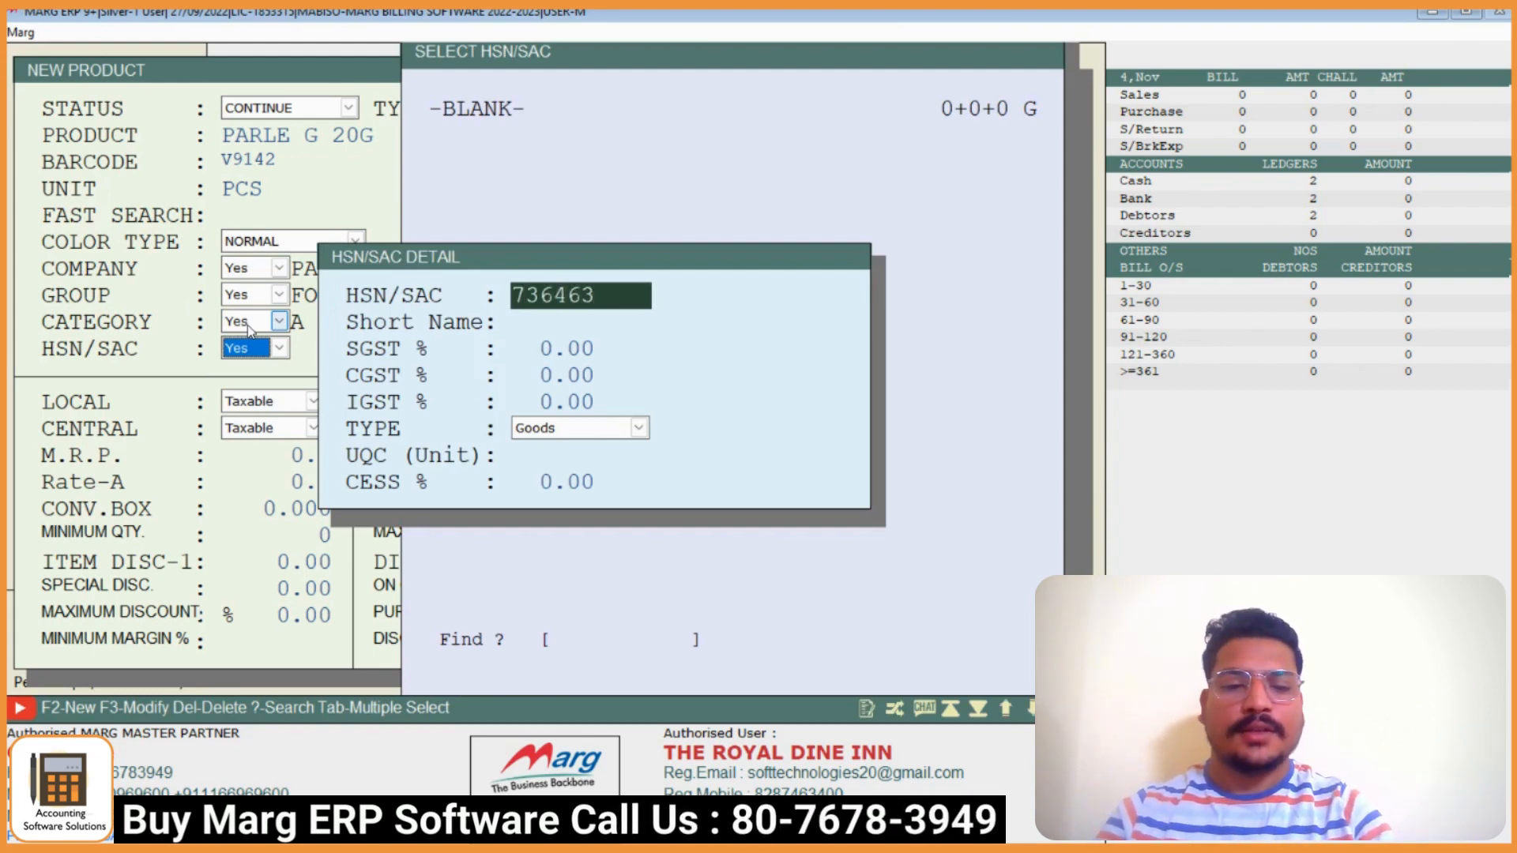
key(Return)
key(Return)
text(9 .)
key(Return)
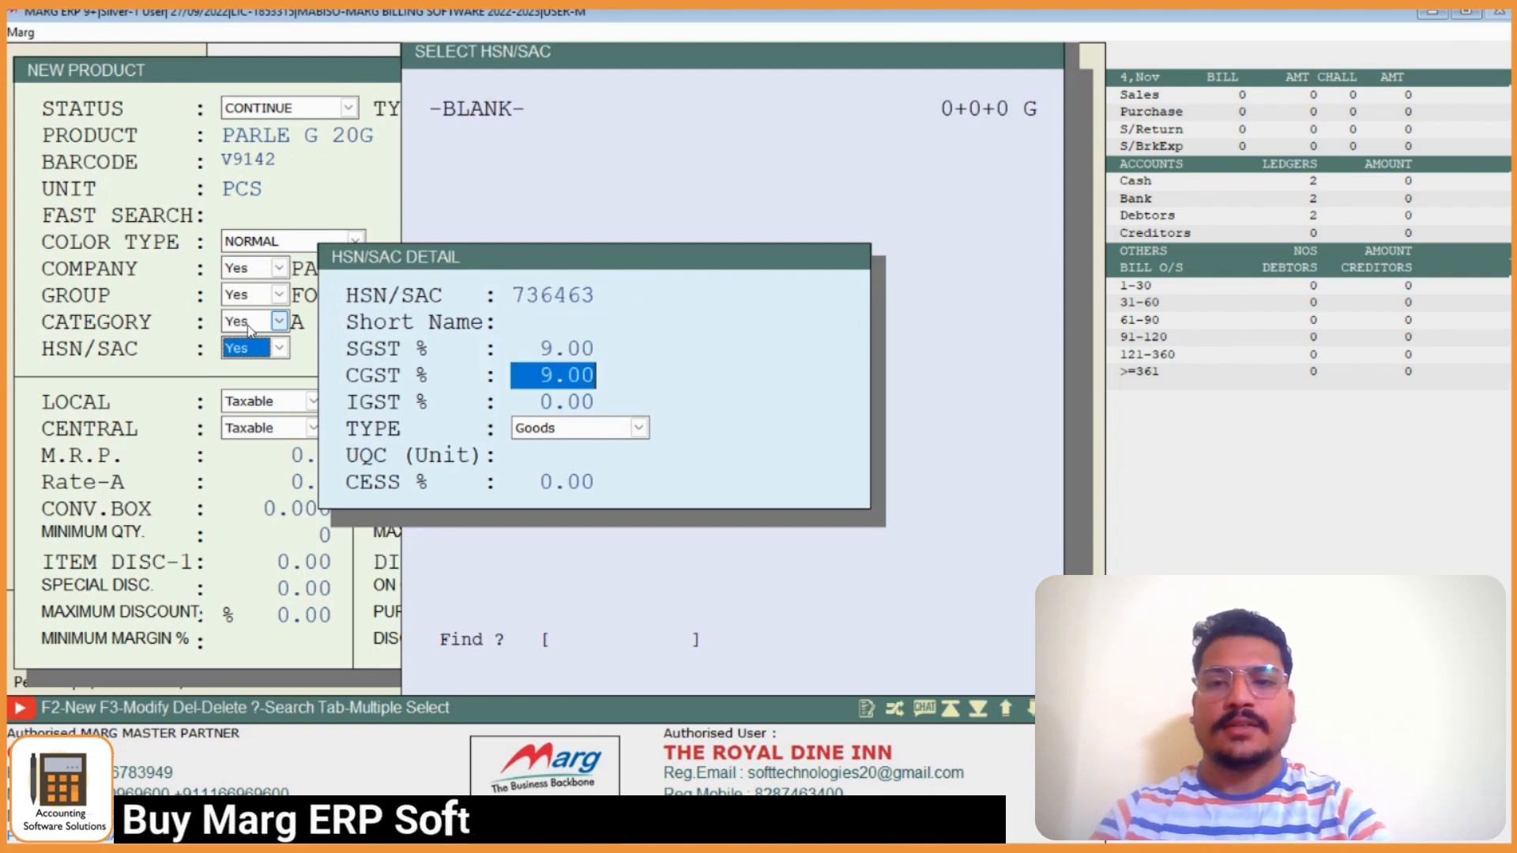
key(Return)
key(Return)
key(Return)
key(Return)
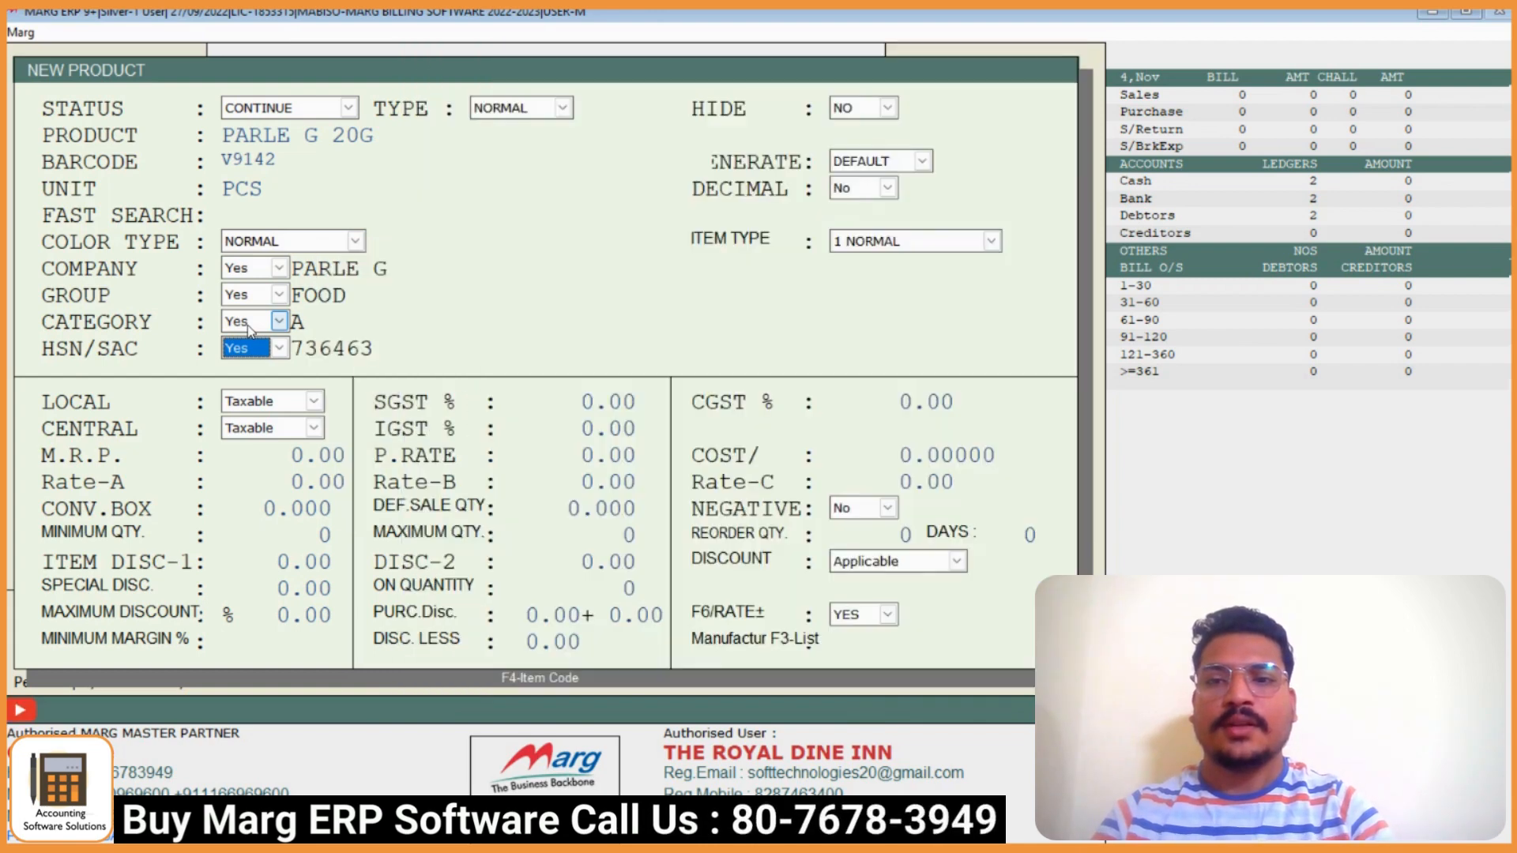
Keep the product Taxable for local and central sales and accept the GST rates from its HSN code
key(Return)
key(Return)
key(Return)
key(Return)
key(Return)
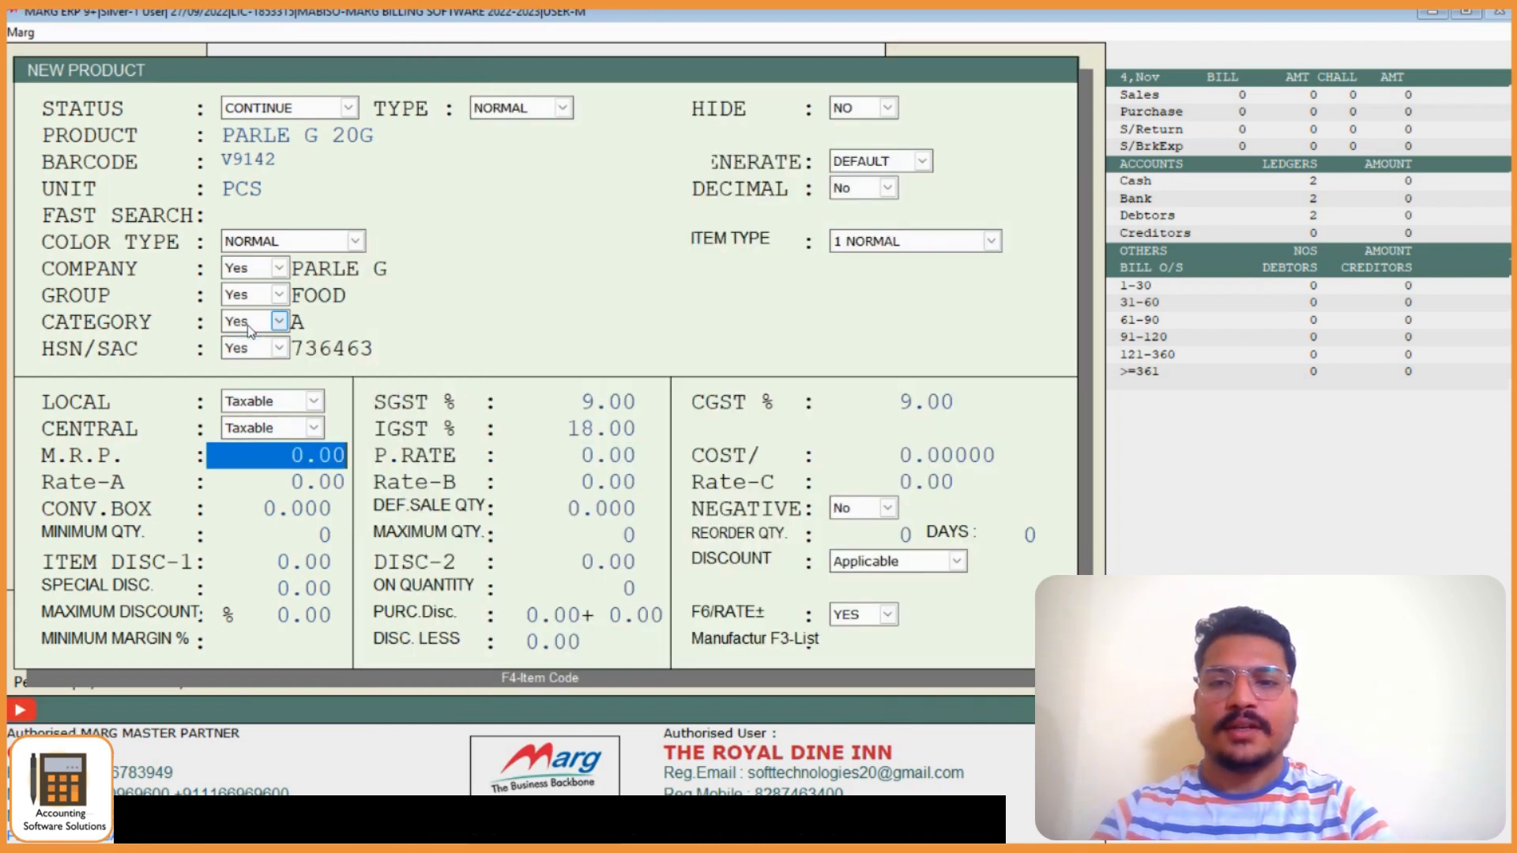
Set the product's M.R.P. to 20, purchase rate to 14 and Rate-A to 20, leaving Rate-B and Rate-C at zero
text(2)
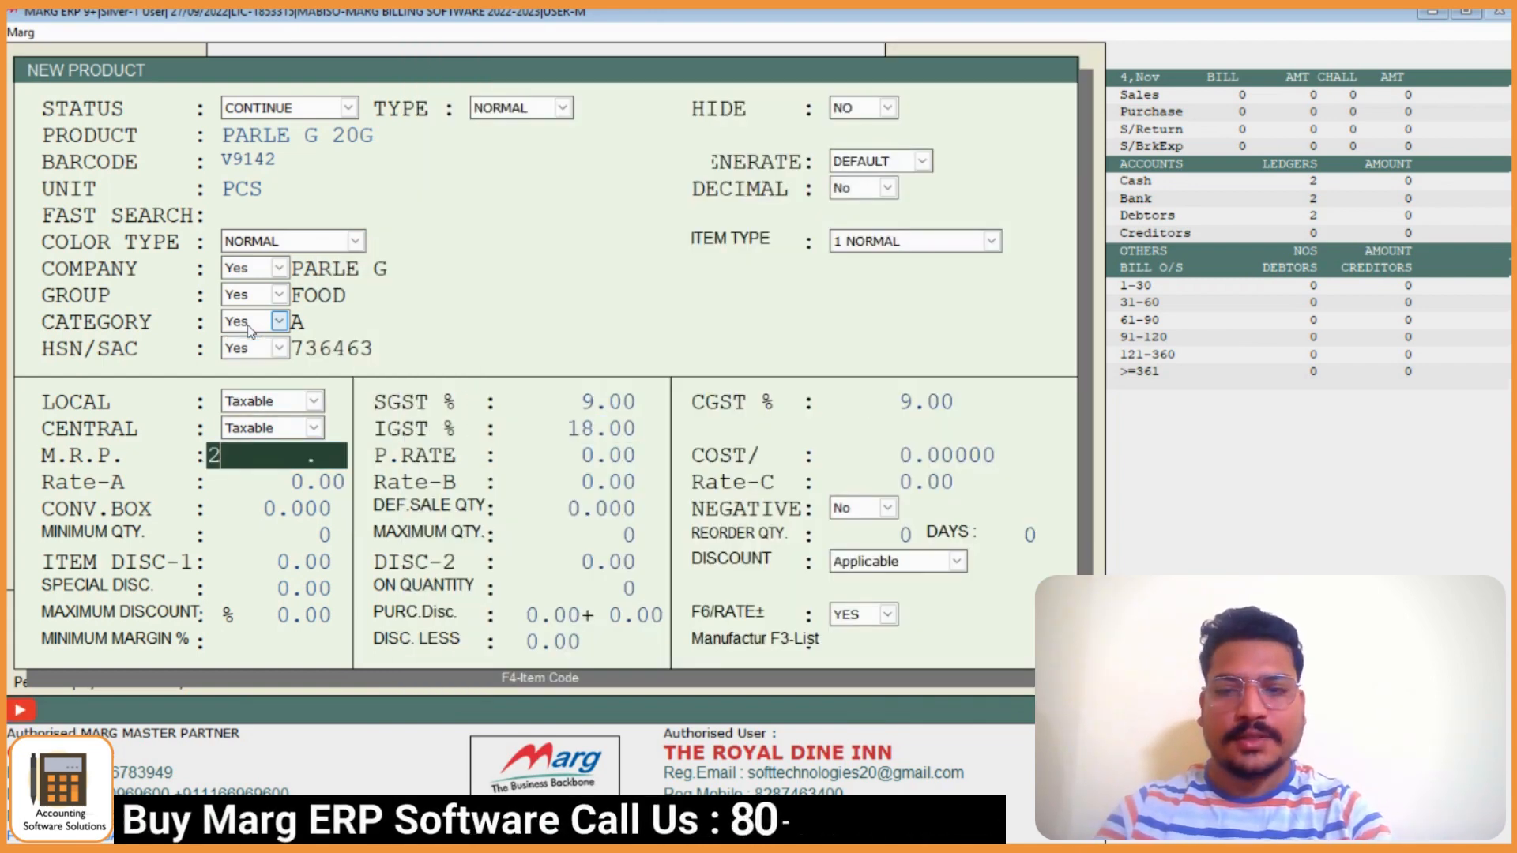
text(0)
key(Return)
text(1)
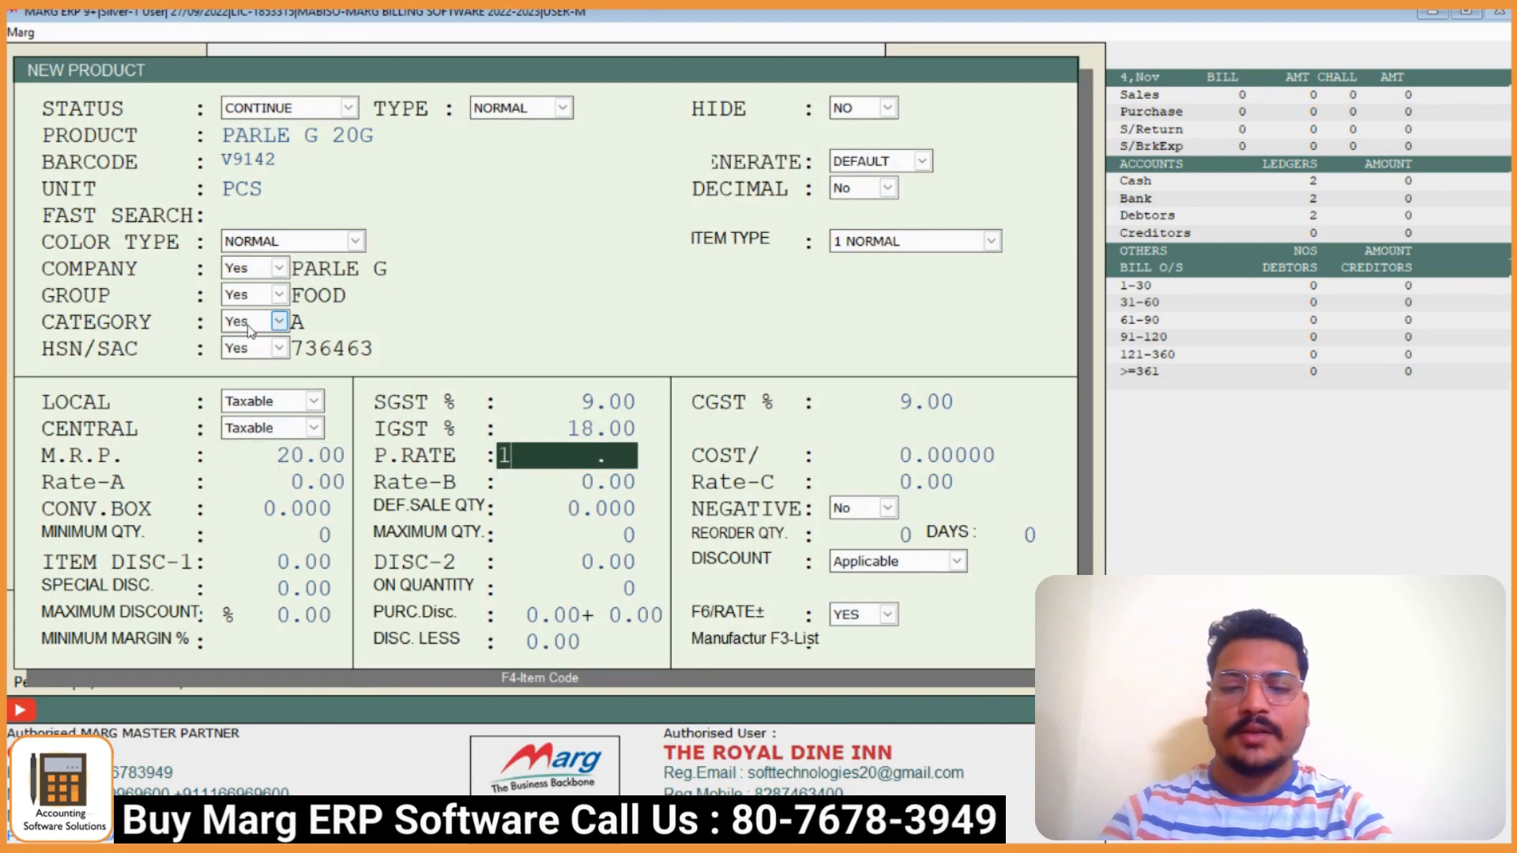
text(4)
key(Return)
key(Return)
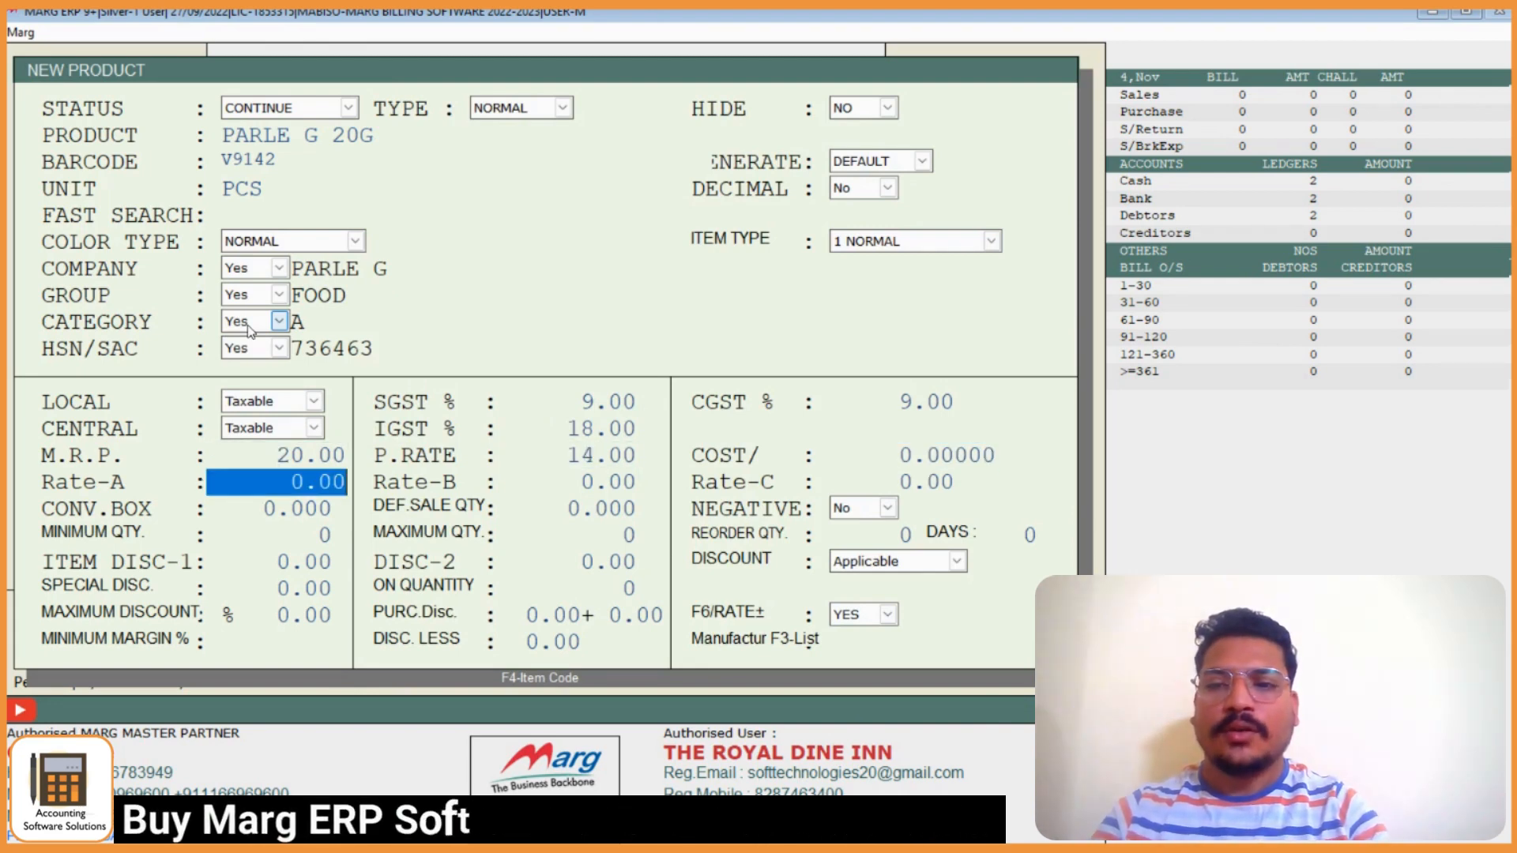
text(20)
key(Return)
key(Return)
key(Return)
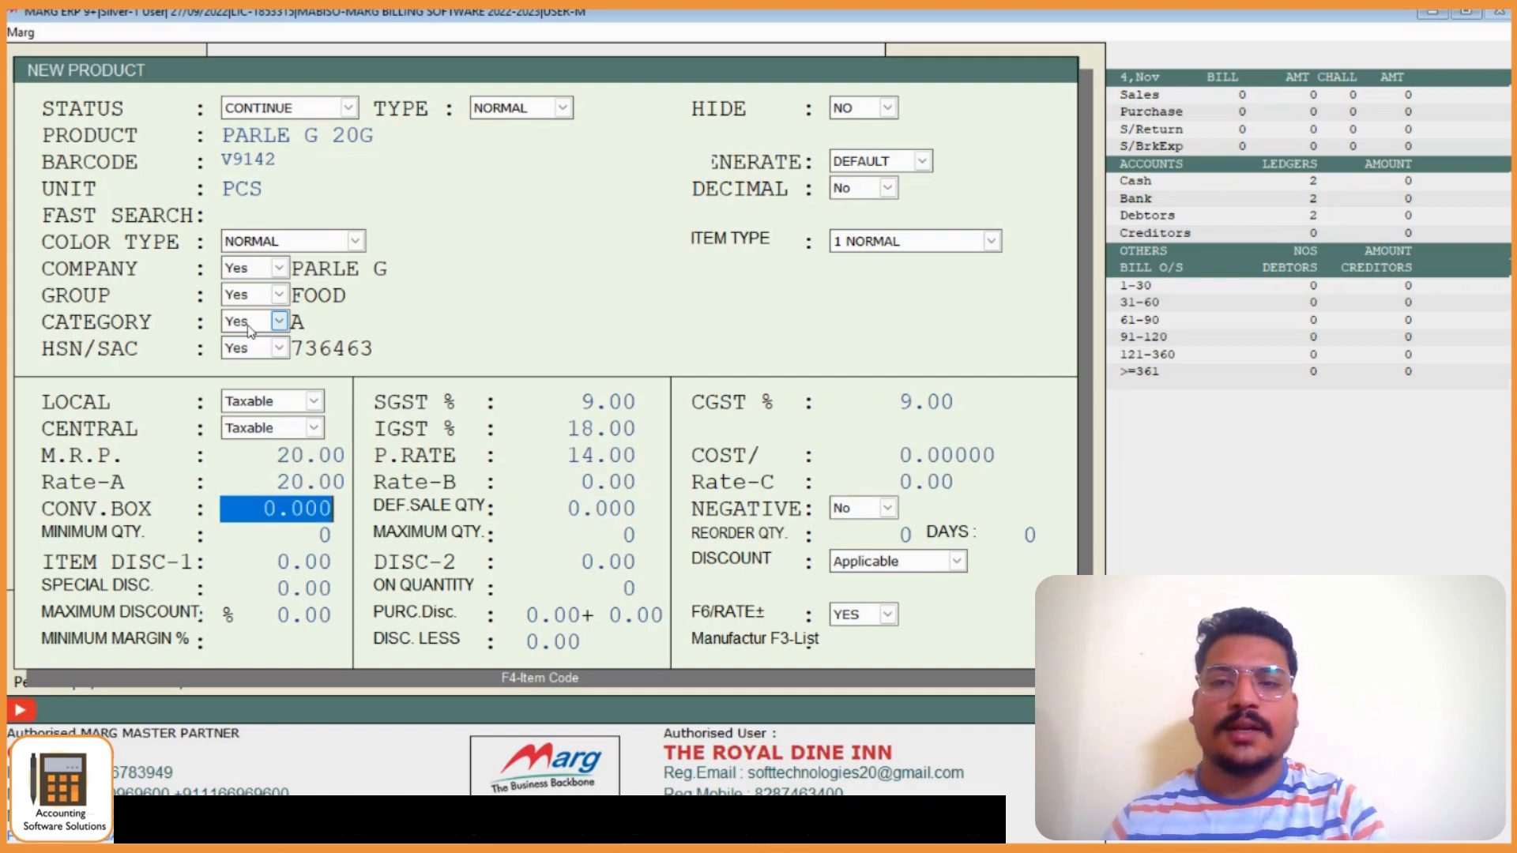
Keep the default box conversion, default sale quantity and negative stock setting, and go to the minimum quantity
key(Return)
key(Return)
key(Return)
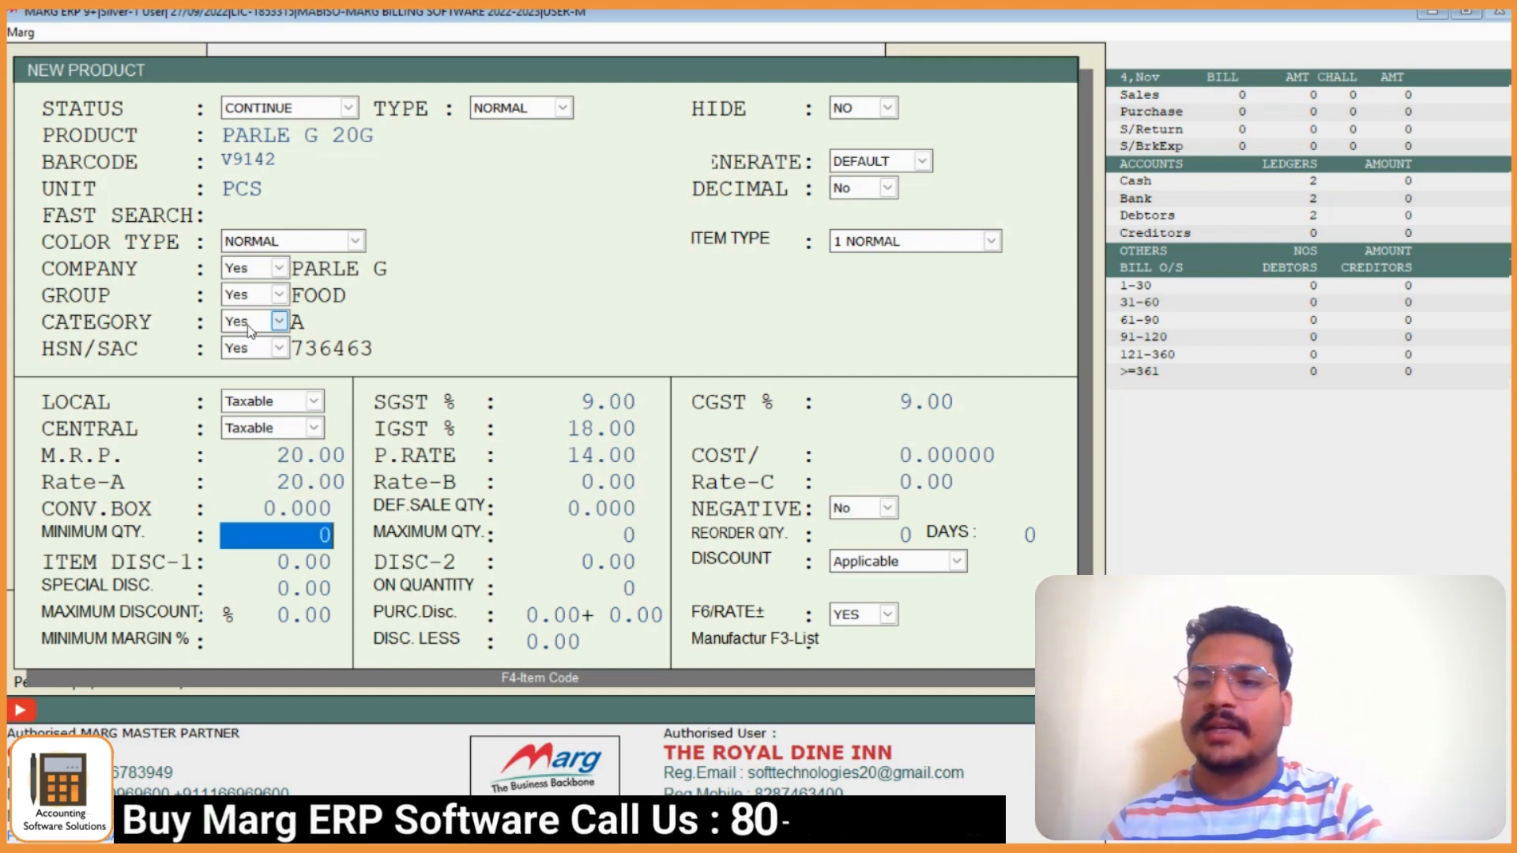
key(Return)
key(Up)
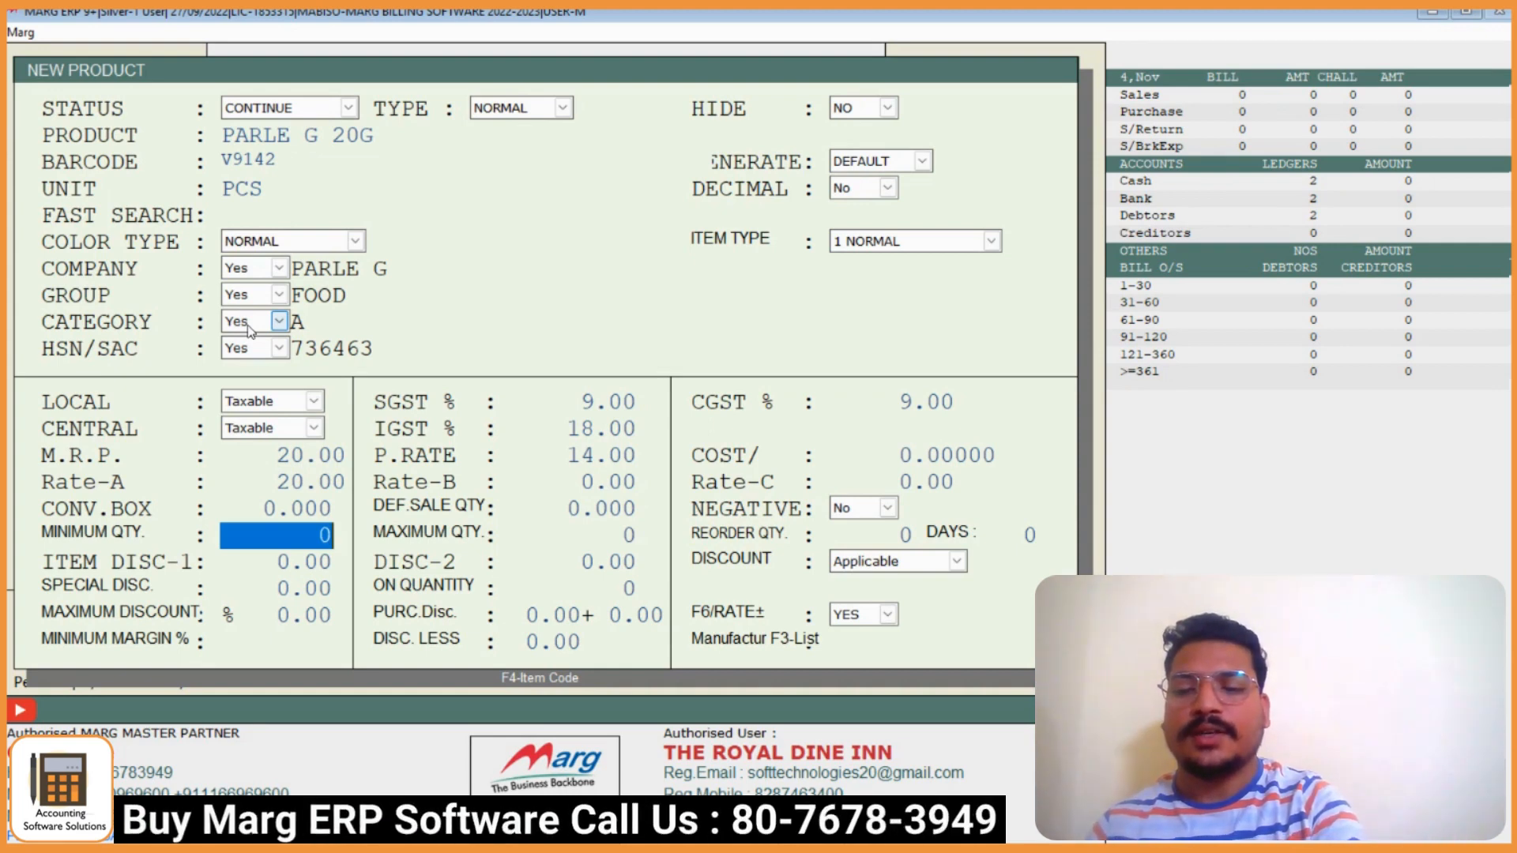
Set the product's minimum quantity to 20 and maximum quantity to 50
text(20)
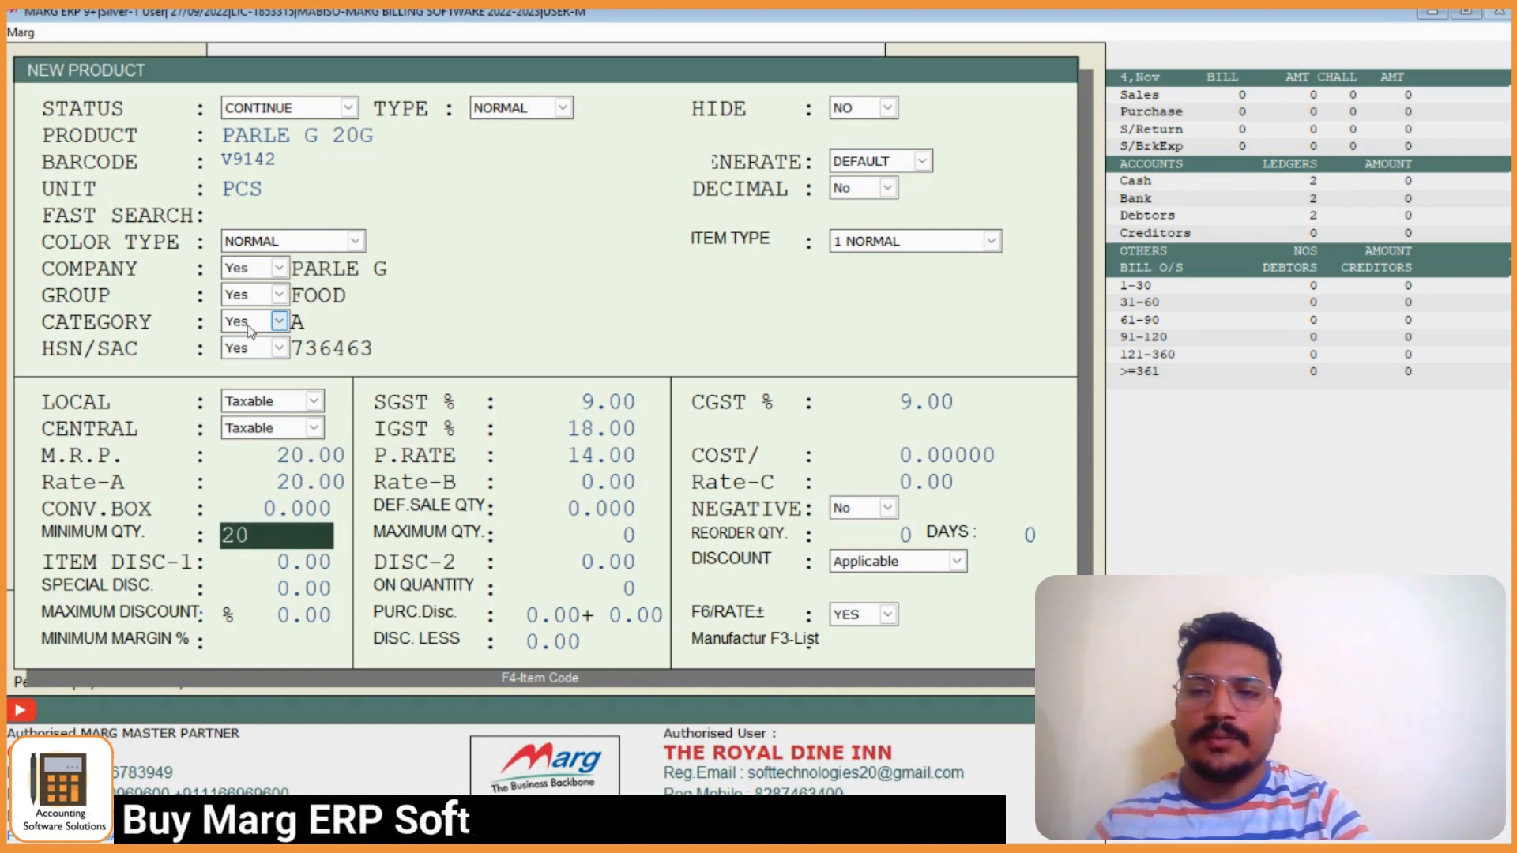
key(Return)
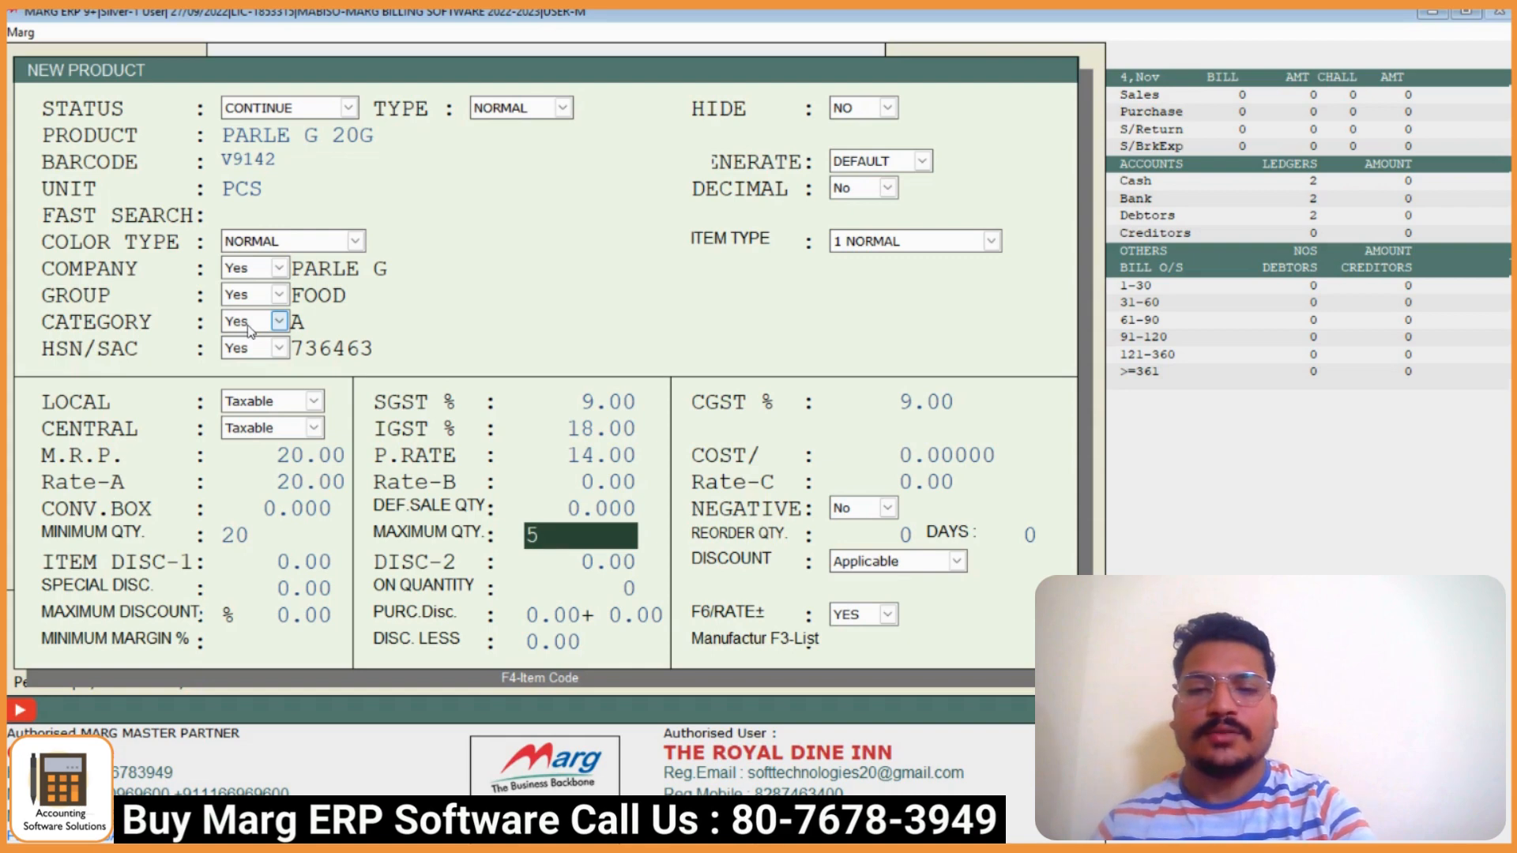
key(Return)
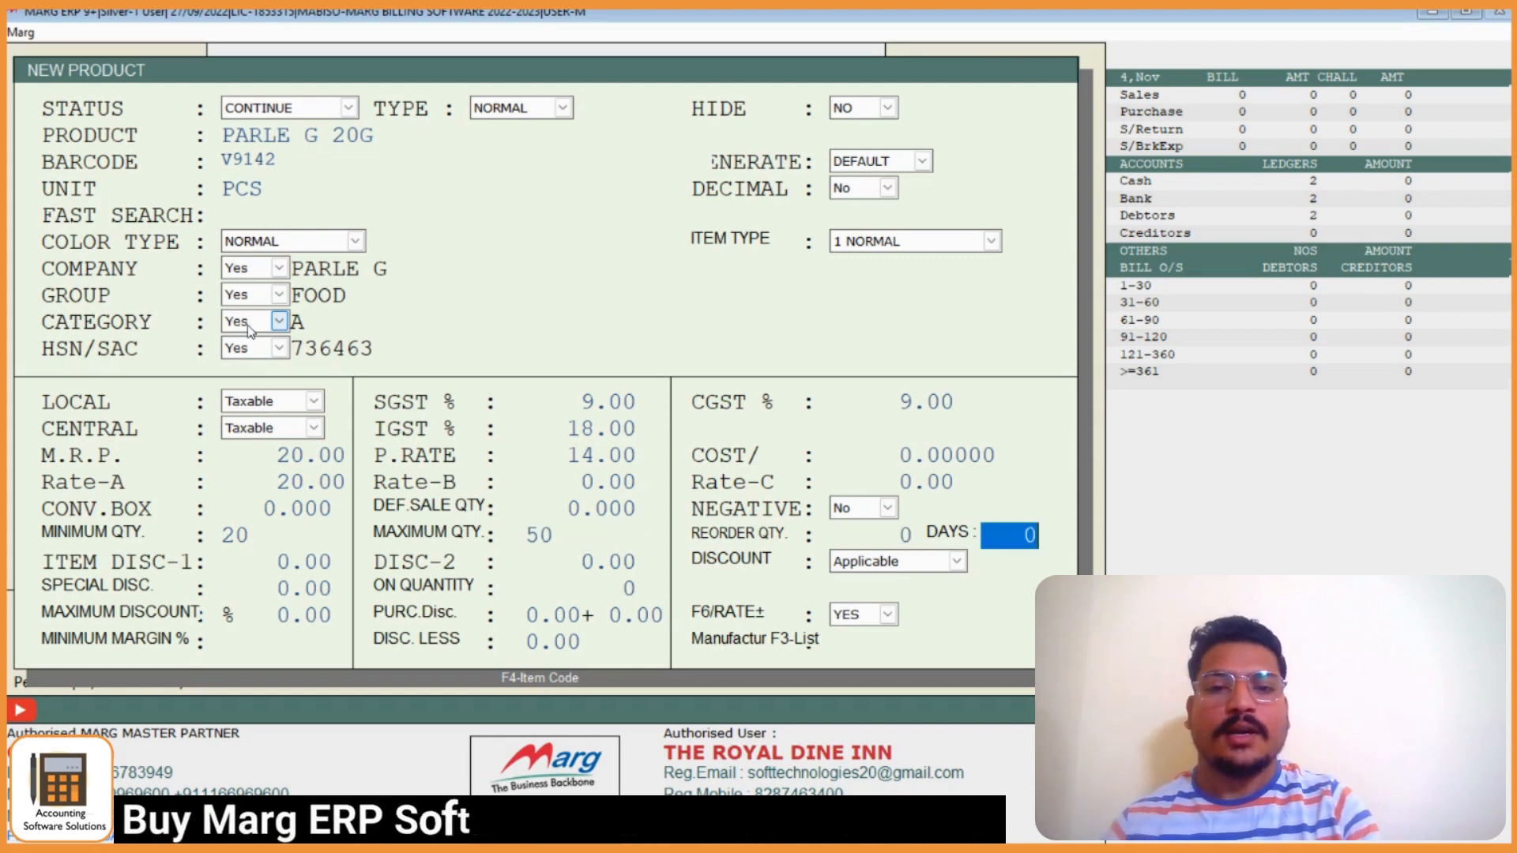
Set the product's reorder quantity to 12 and its reorder days to 7
key(Return)
key(Up)
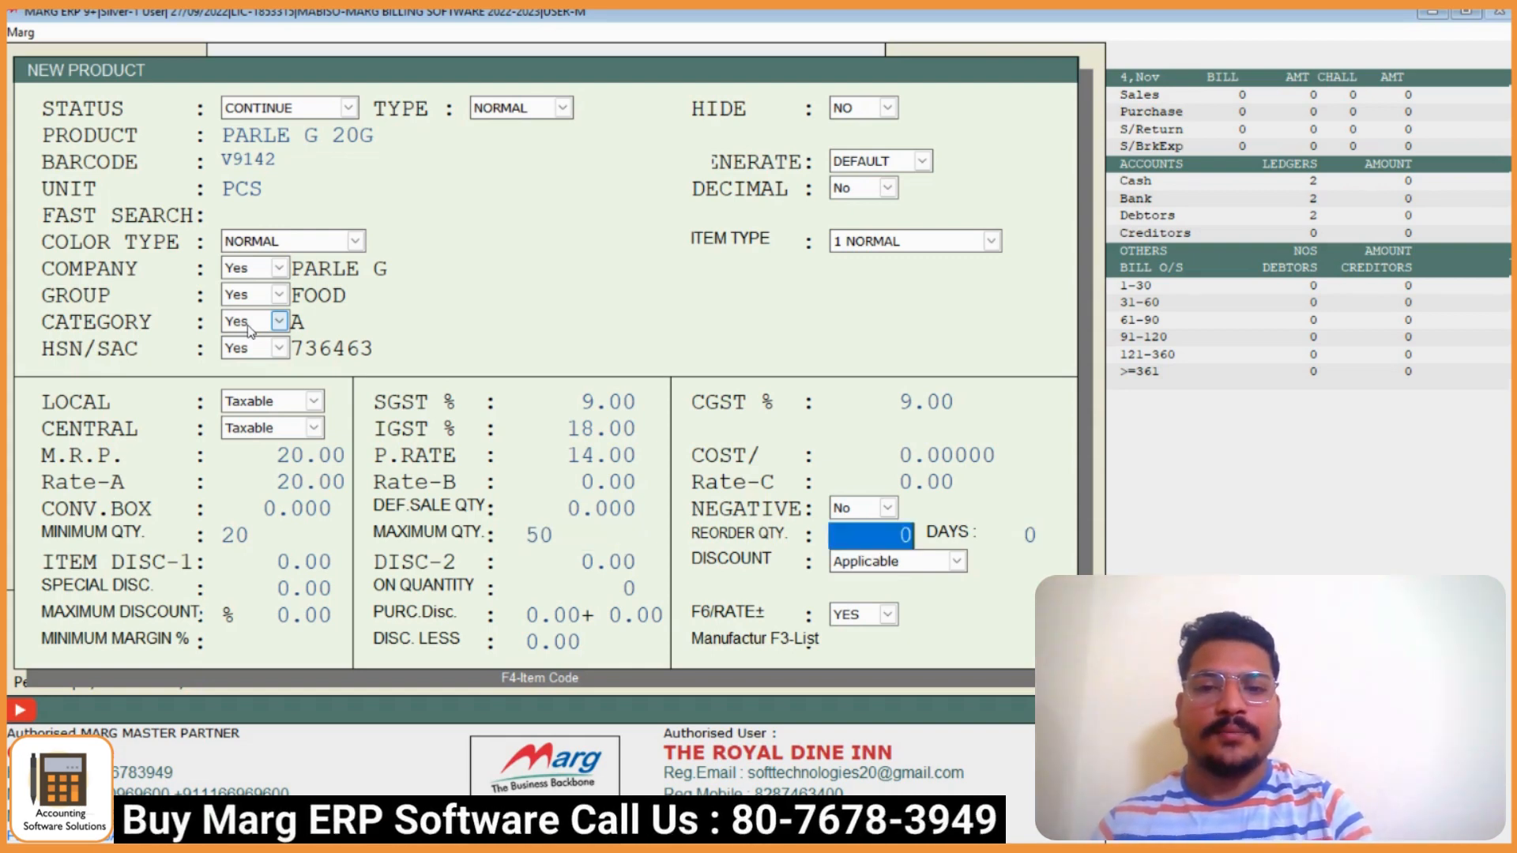
key(Return)
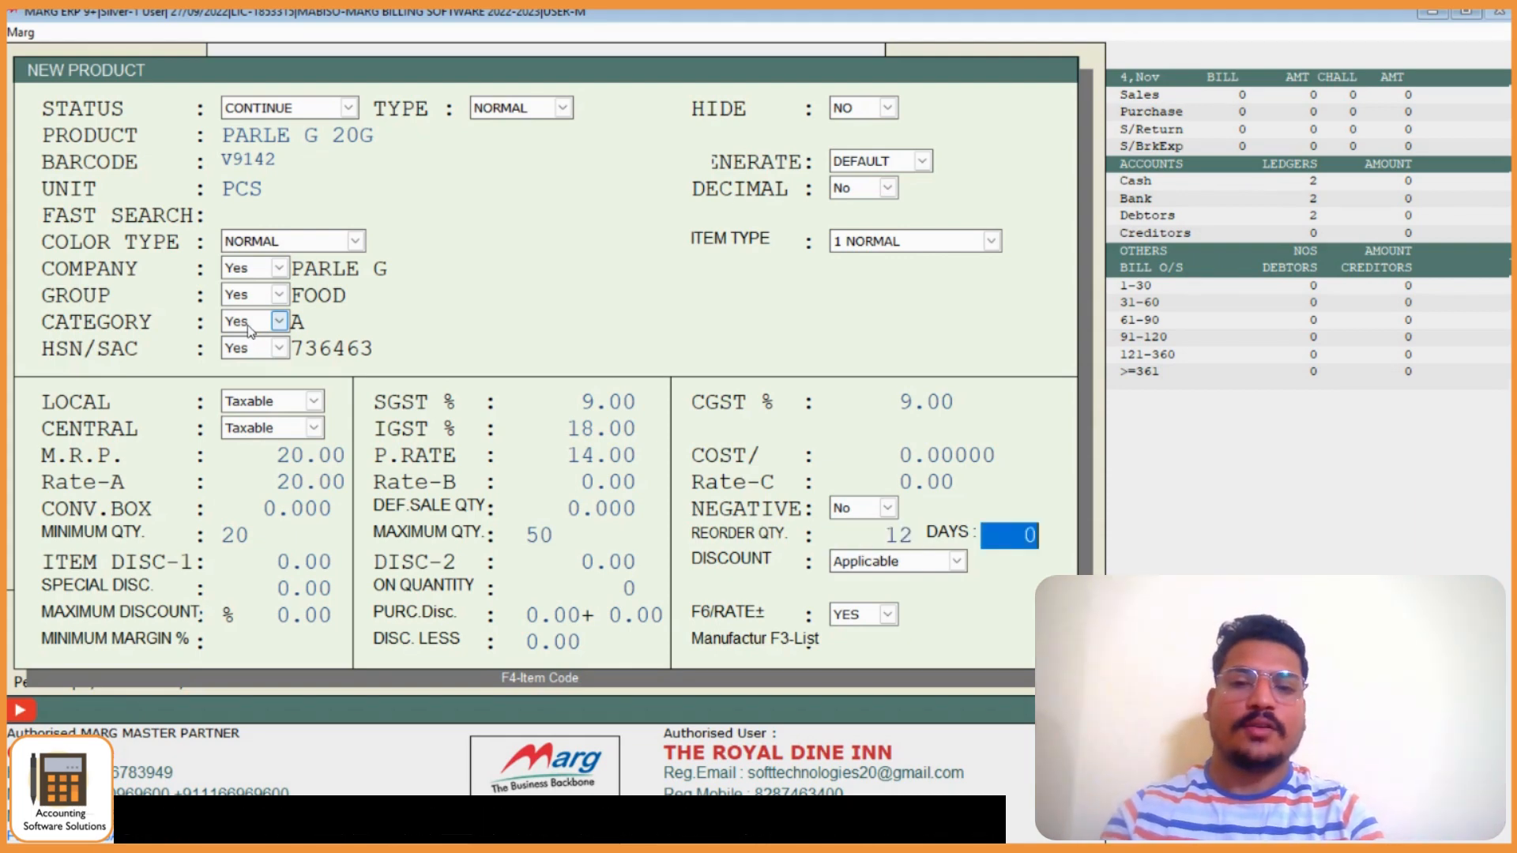
text(7)
key(Return)
key(Up)
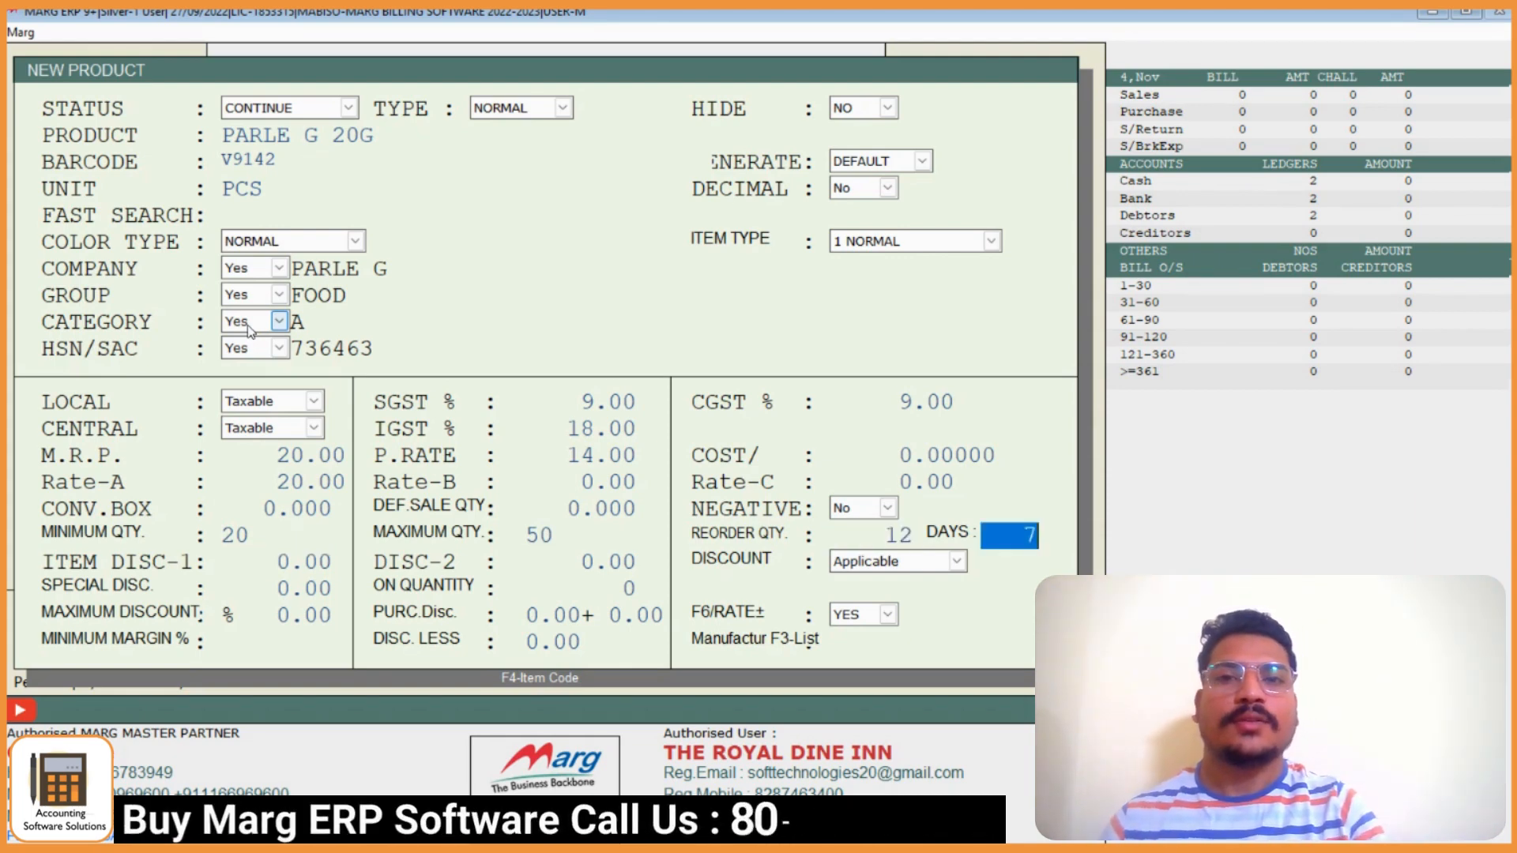
key(Up)
key(Return)
key(Return)
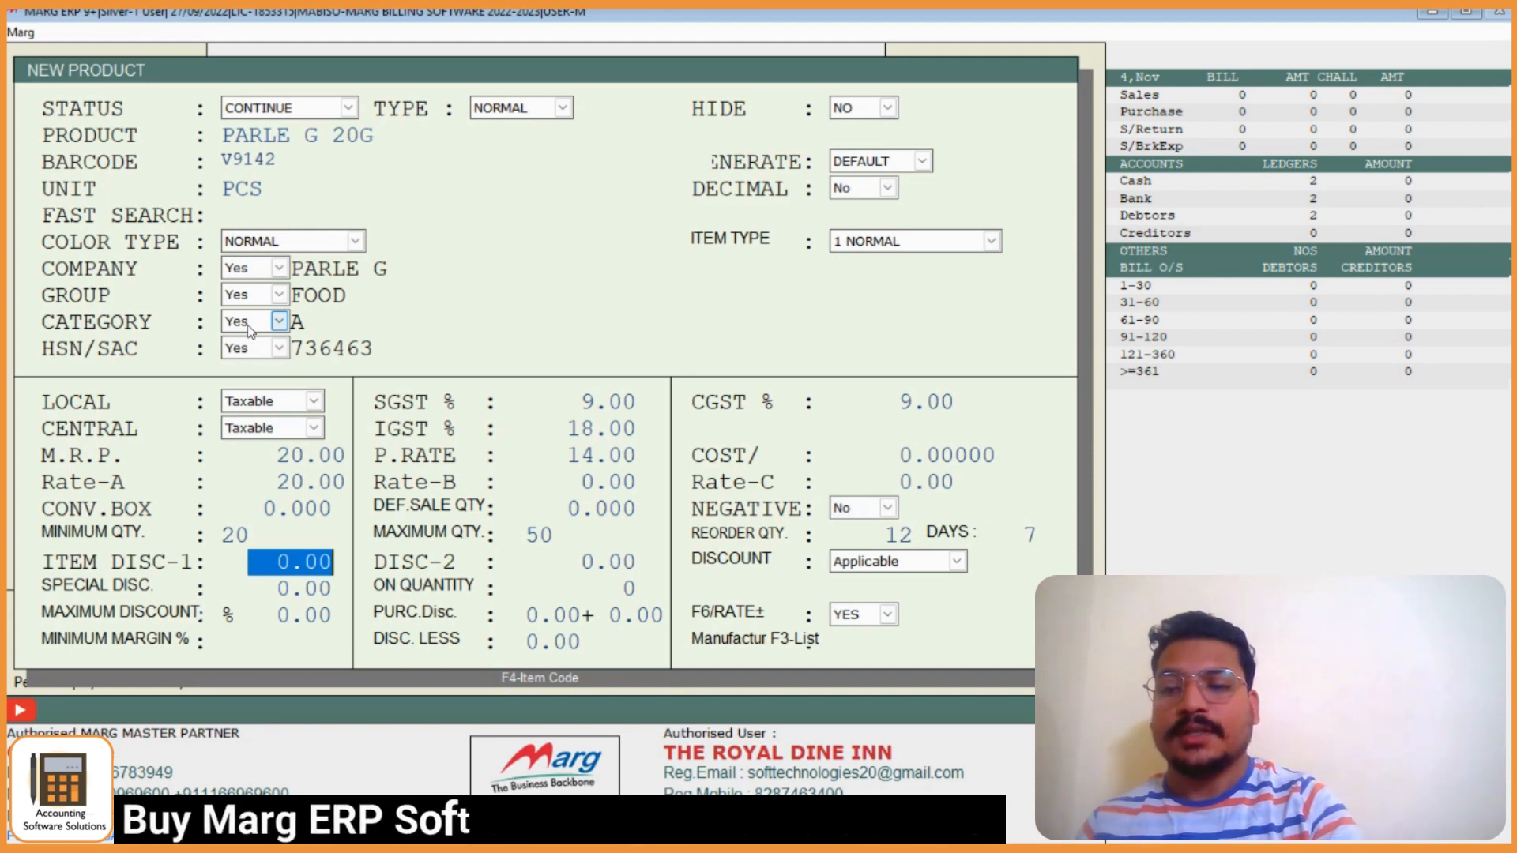
Set the product's Item Disc-1 to 10, leaving Disc-2 at zero and Discount as Applicable
text(1)
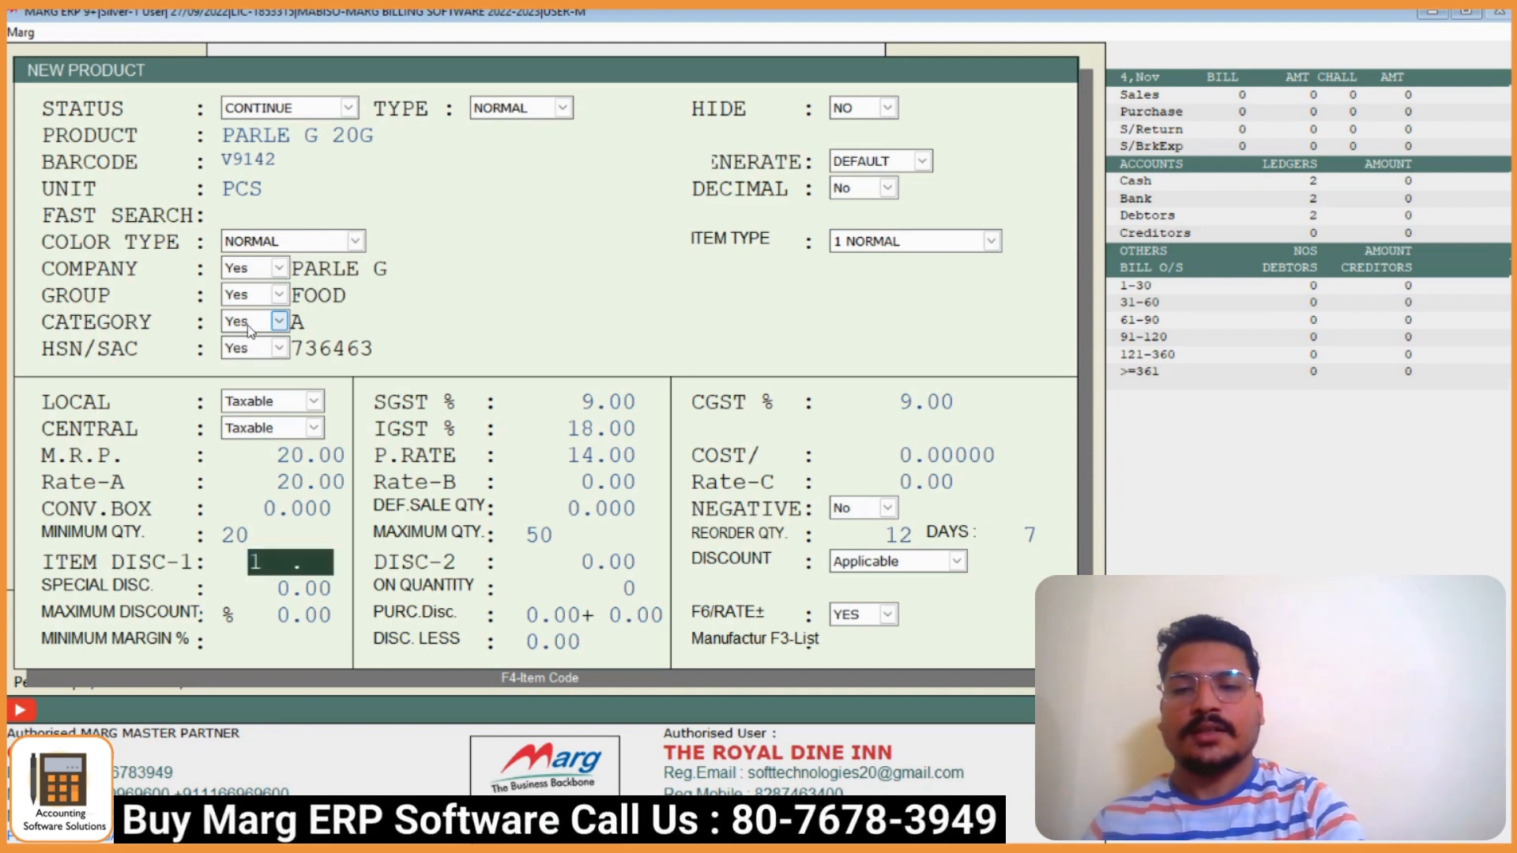
text(0)
key(Return)
key(Return)
key(Return)
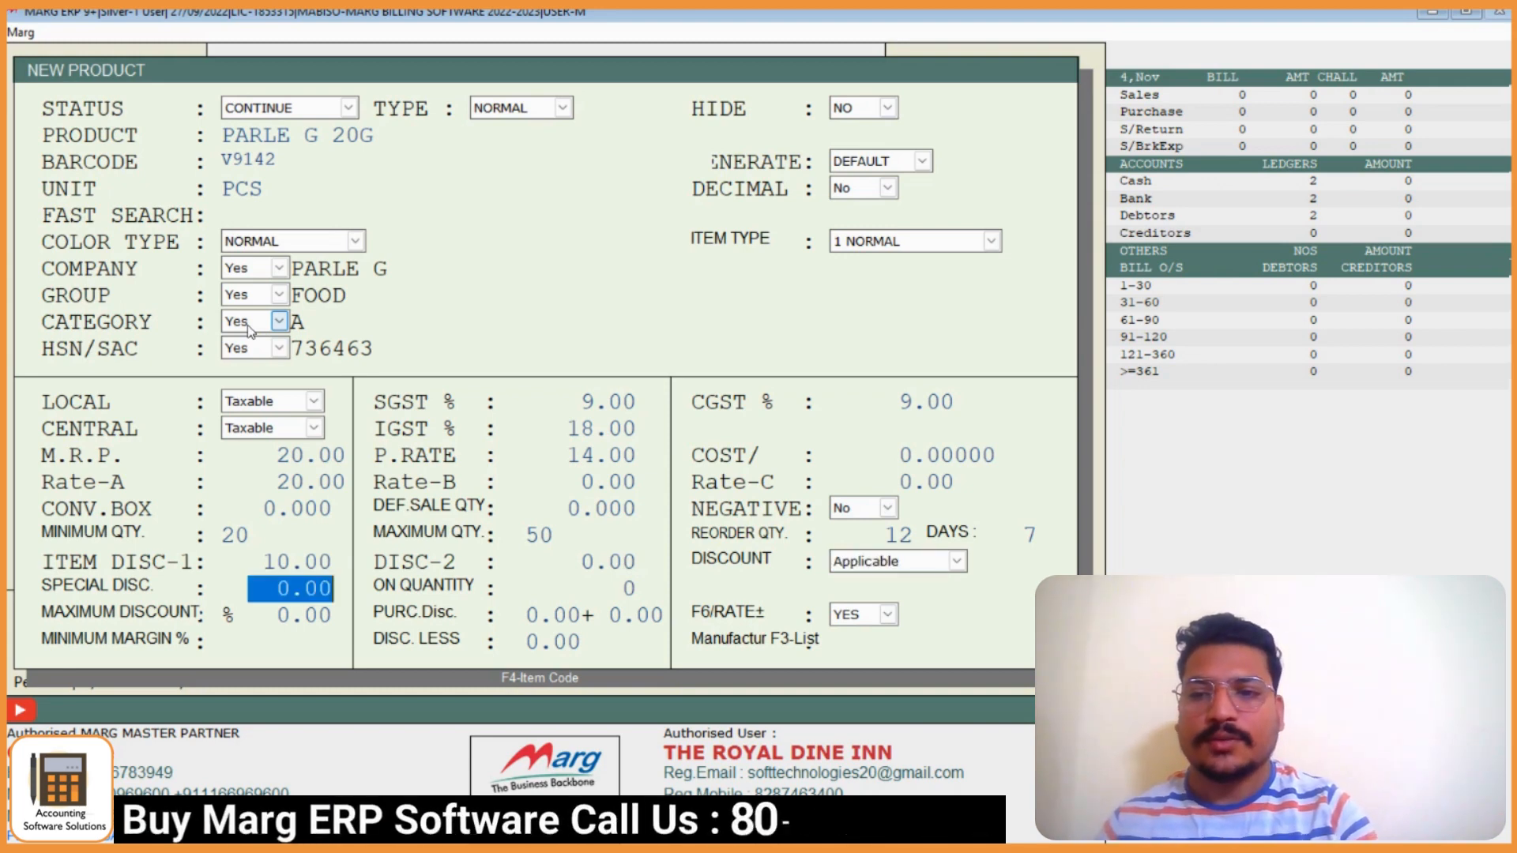
Give the product a special discount of 15 on a quantity of 10
key(Return)
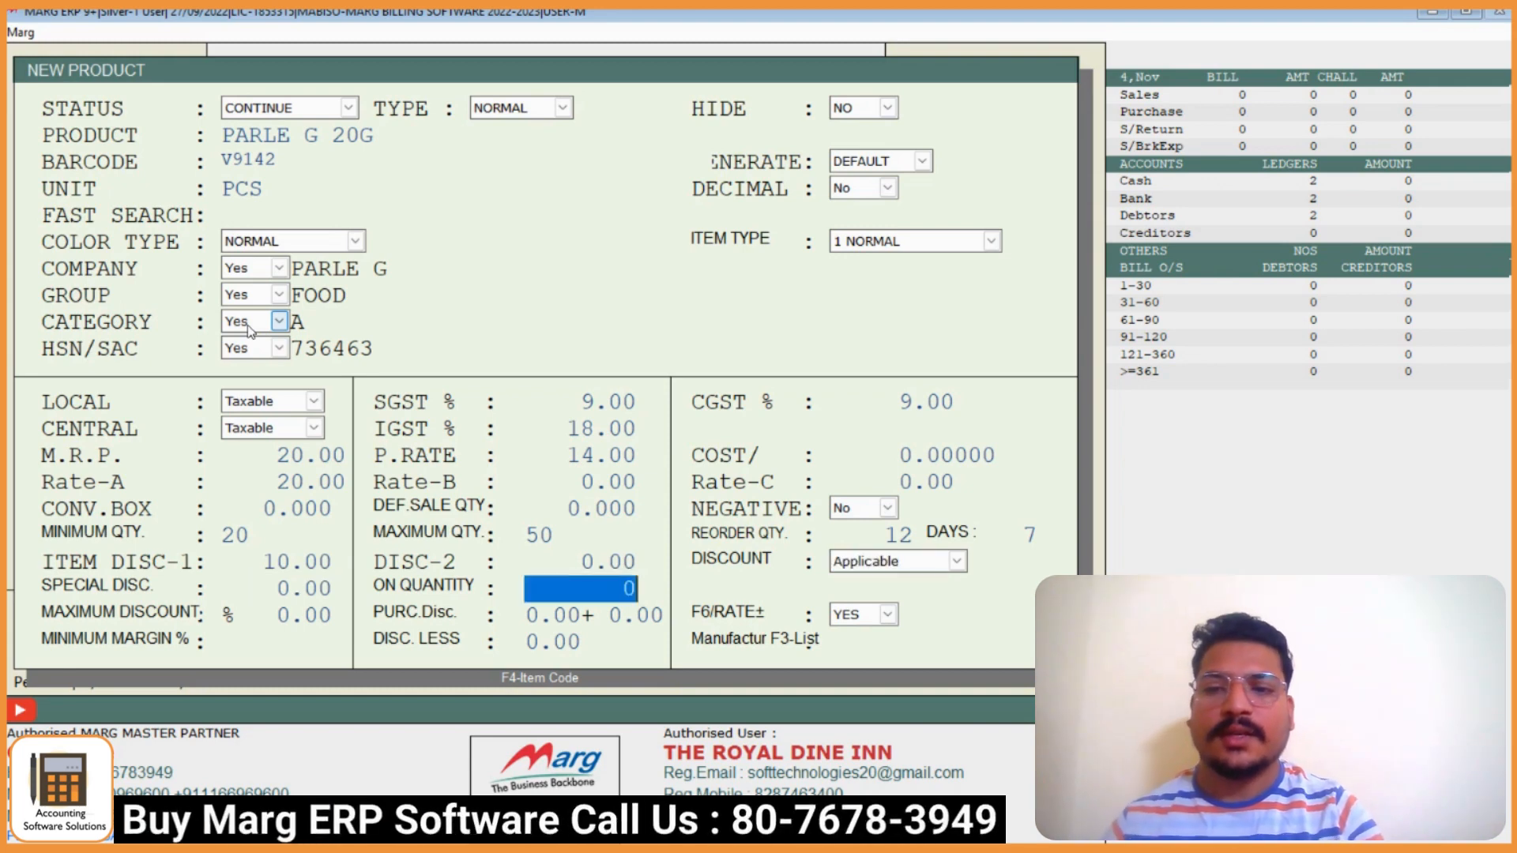
key(Up)
text(15)
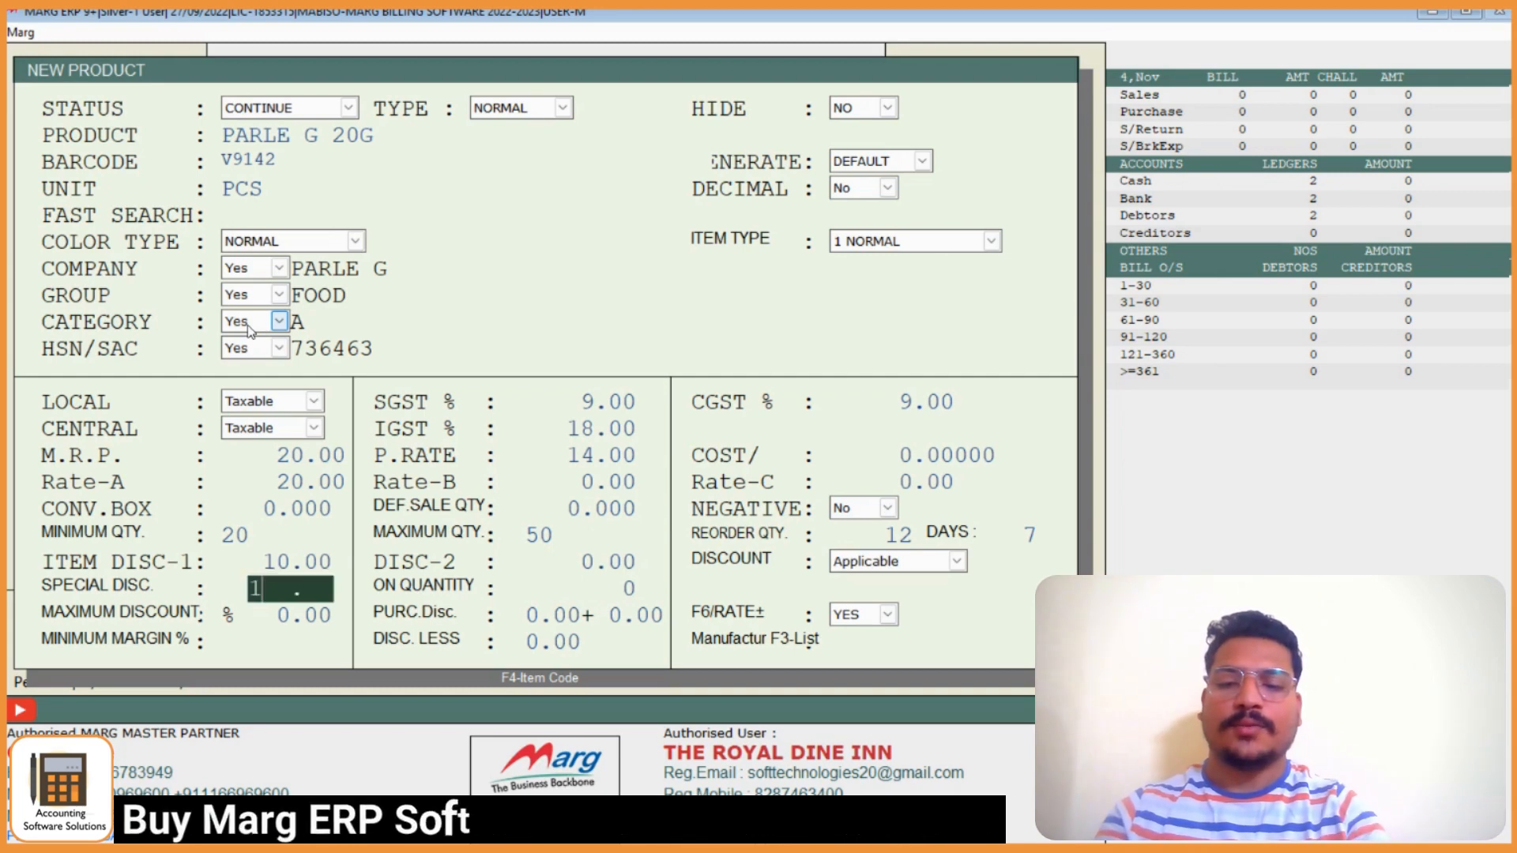
key(Return)
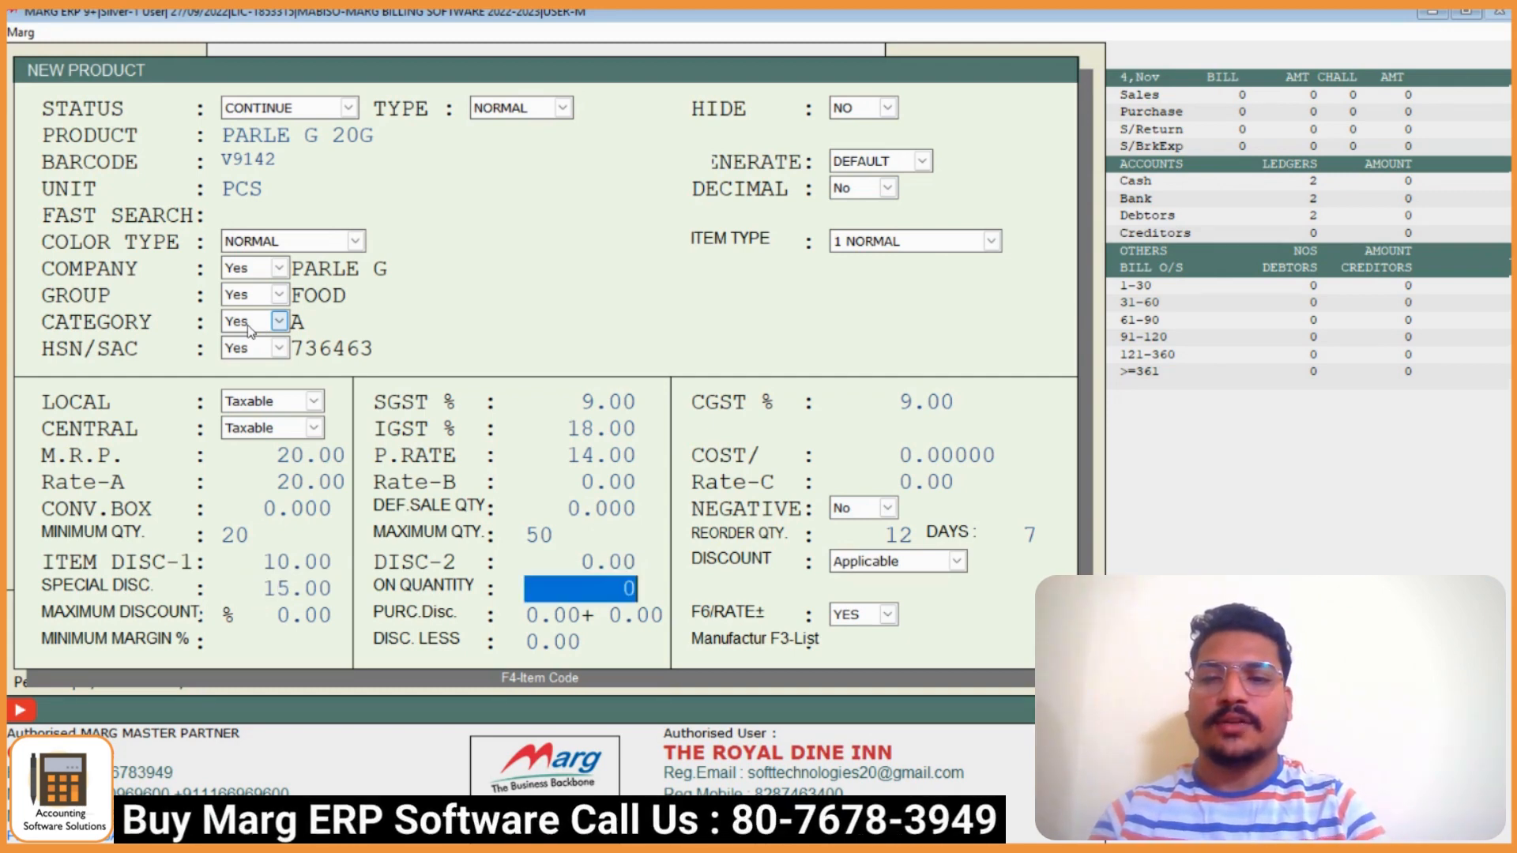
text(10)
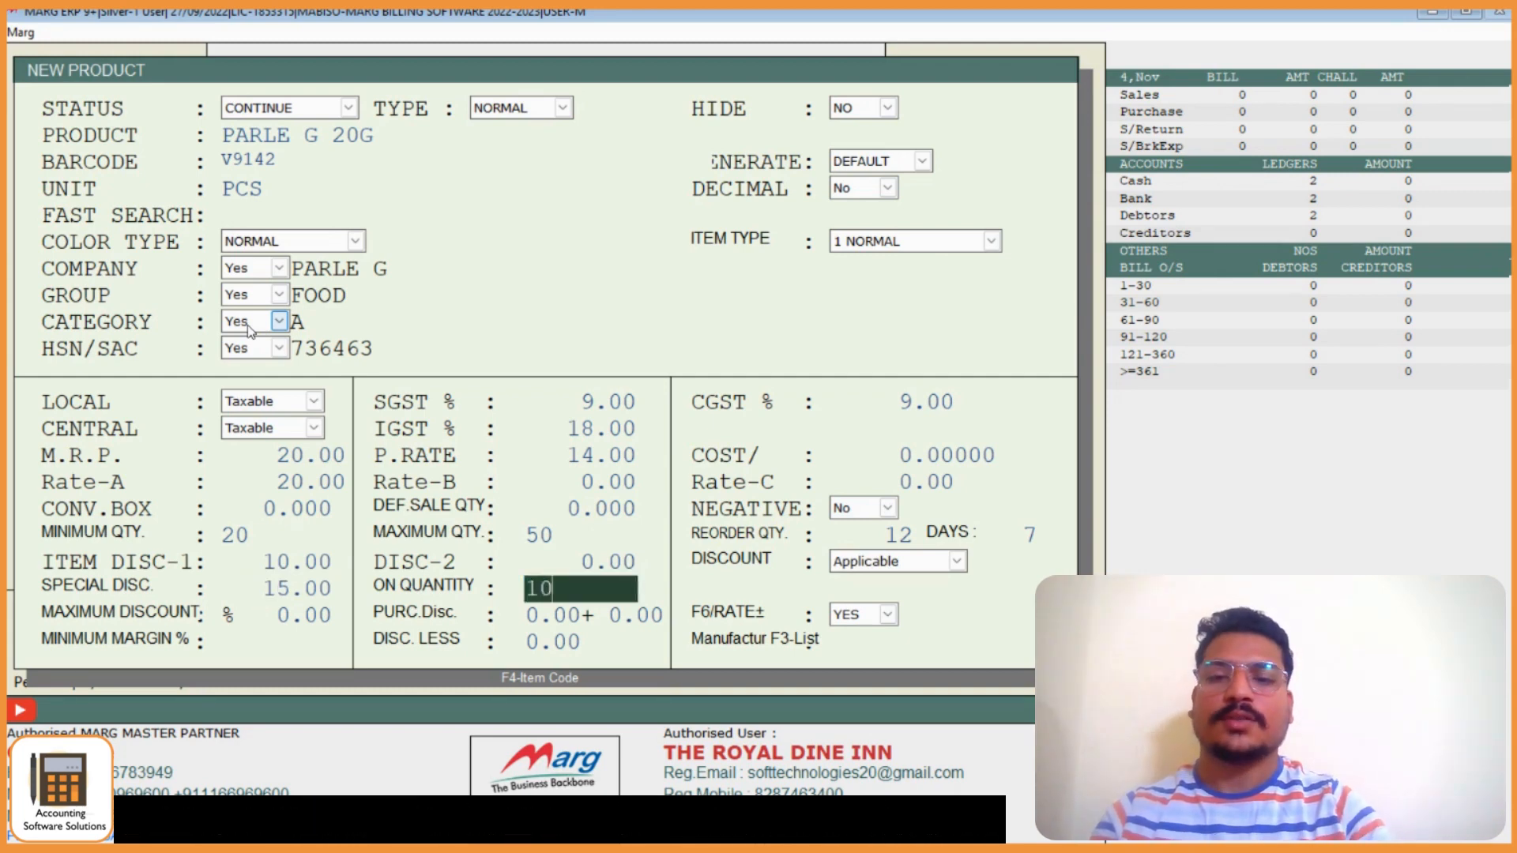
key(Return)
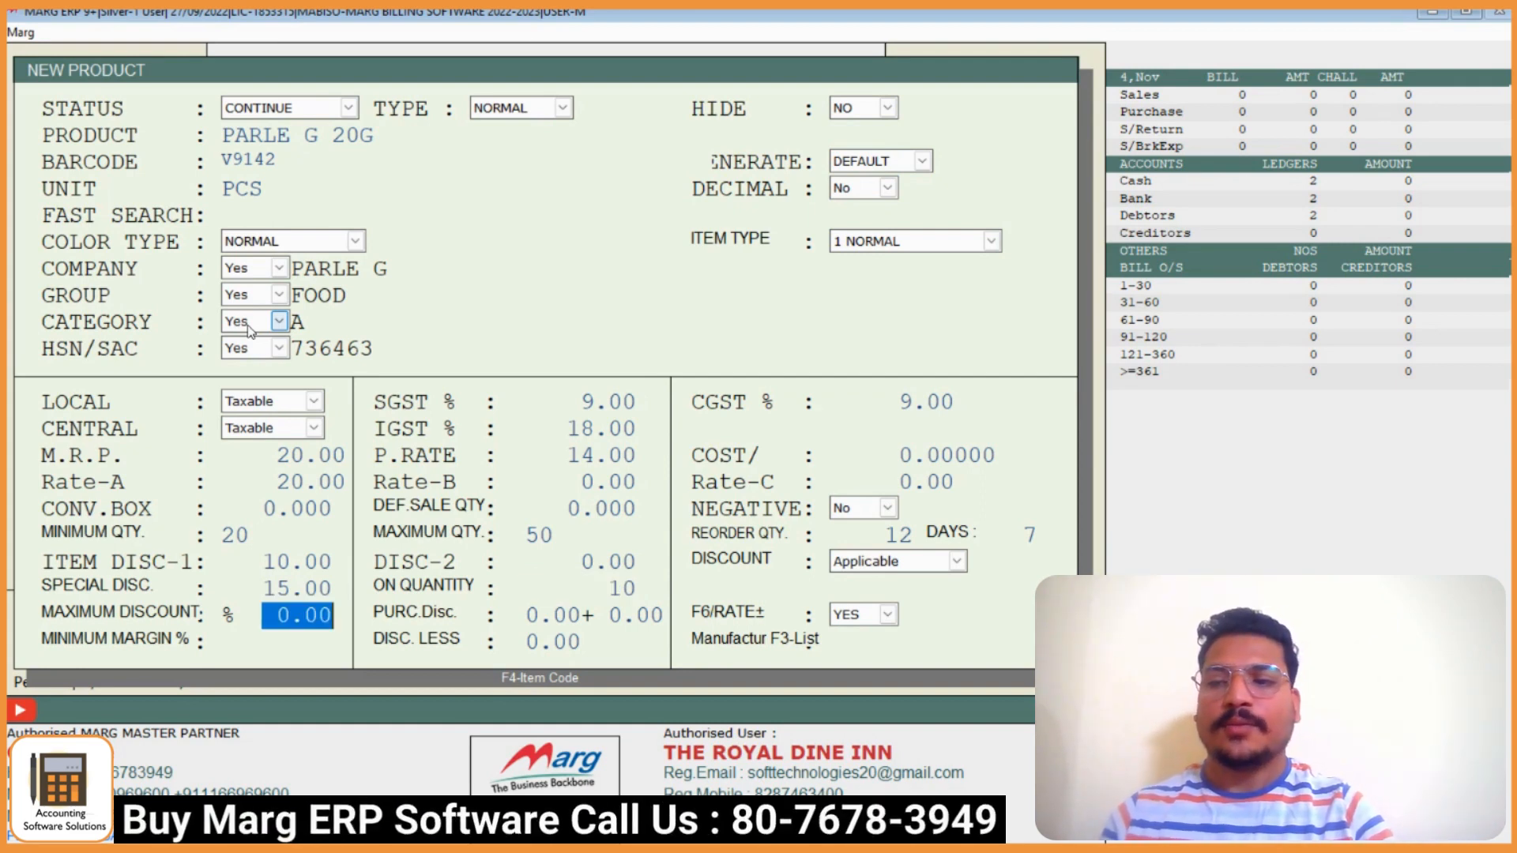
Keep the default maximum discount, purchase discounts, F6 rate setting, minimum margin and discount less, and go to the manufacturer
key(Return)
key(Return)
key(Return)
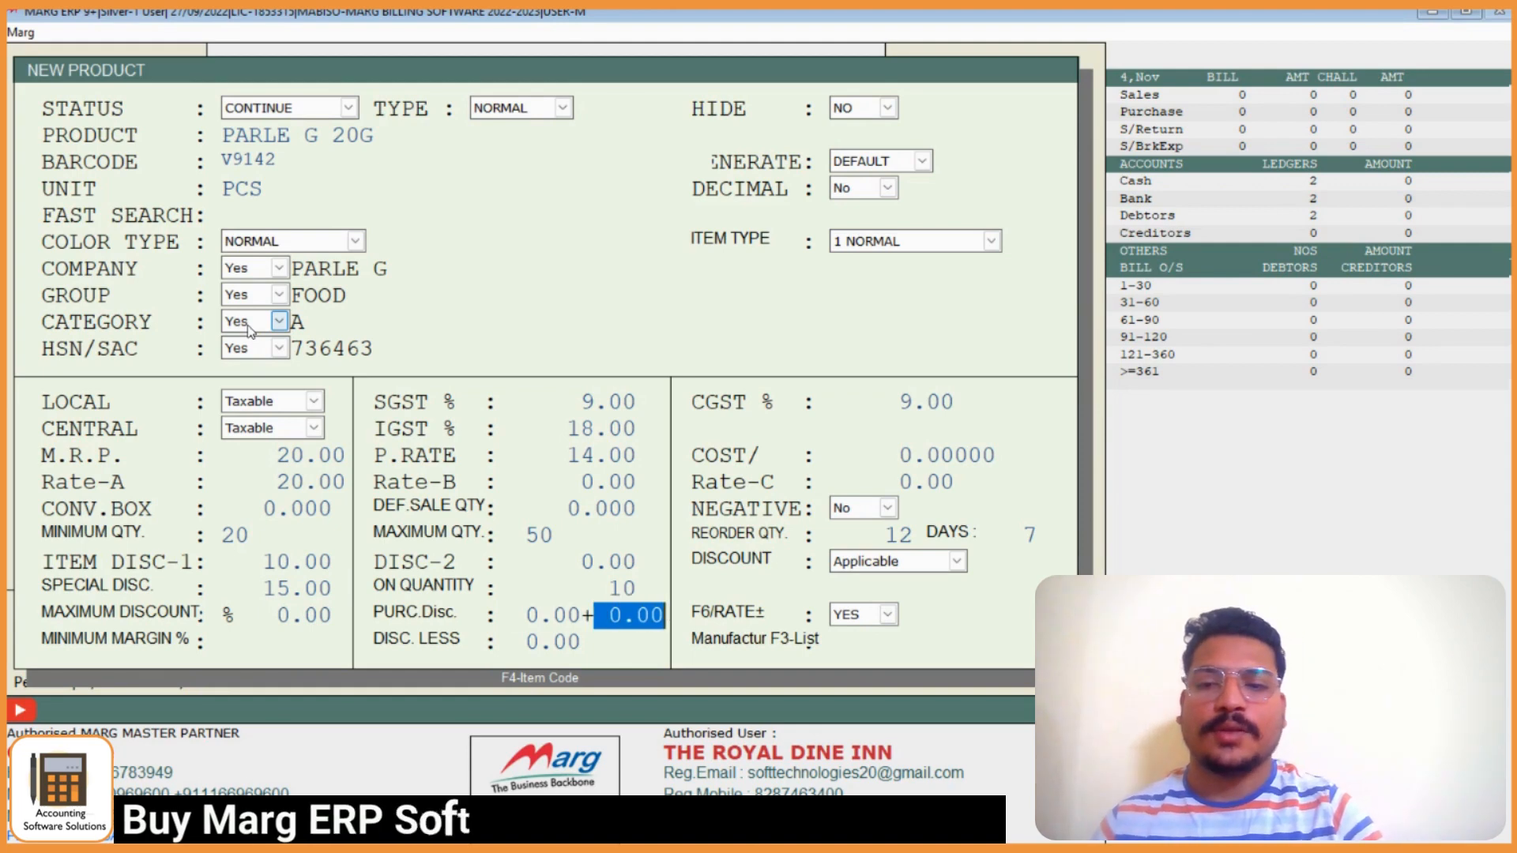
key(Return)
key(Return)
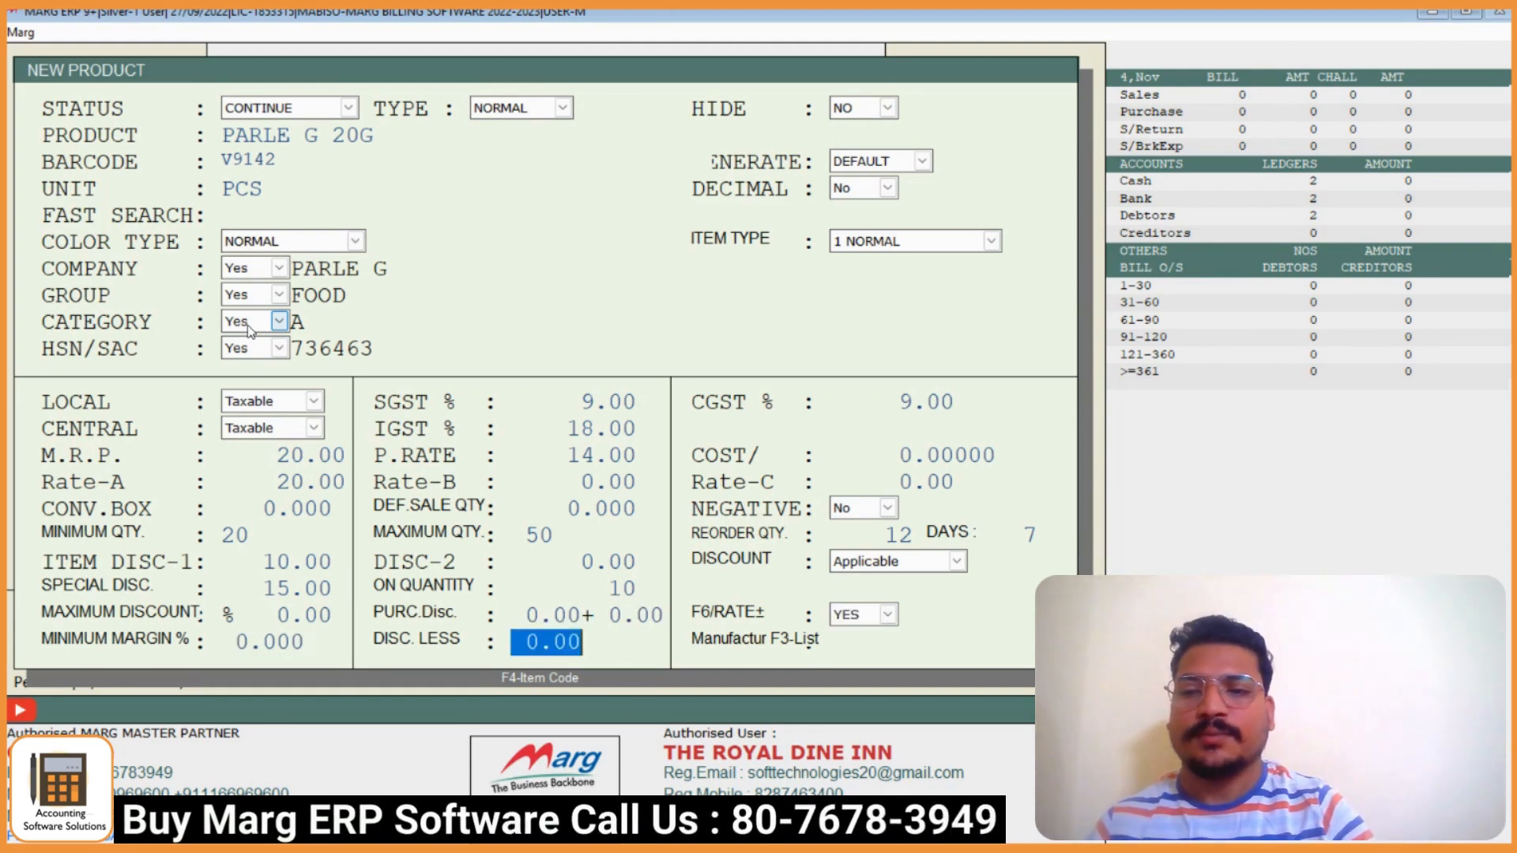
key(Up)
key(Return)
key(Return)
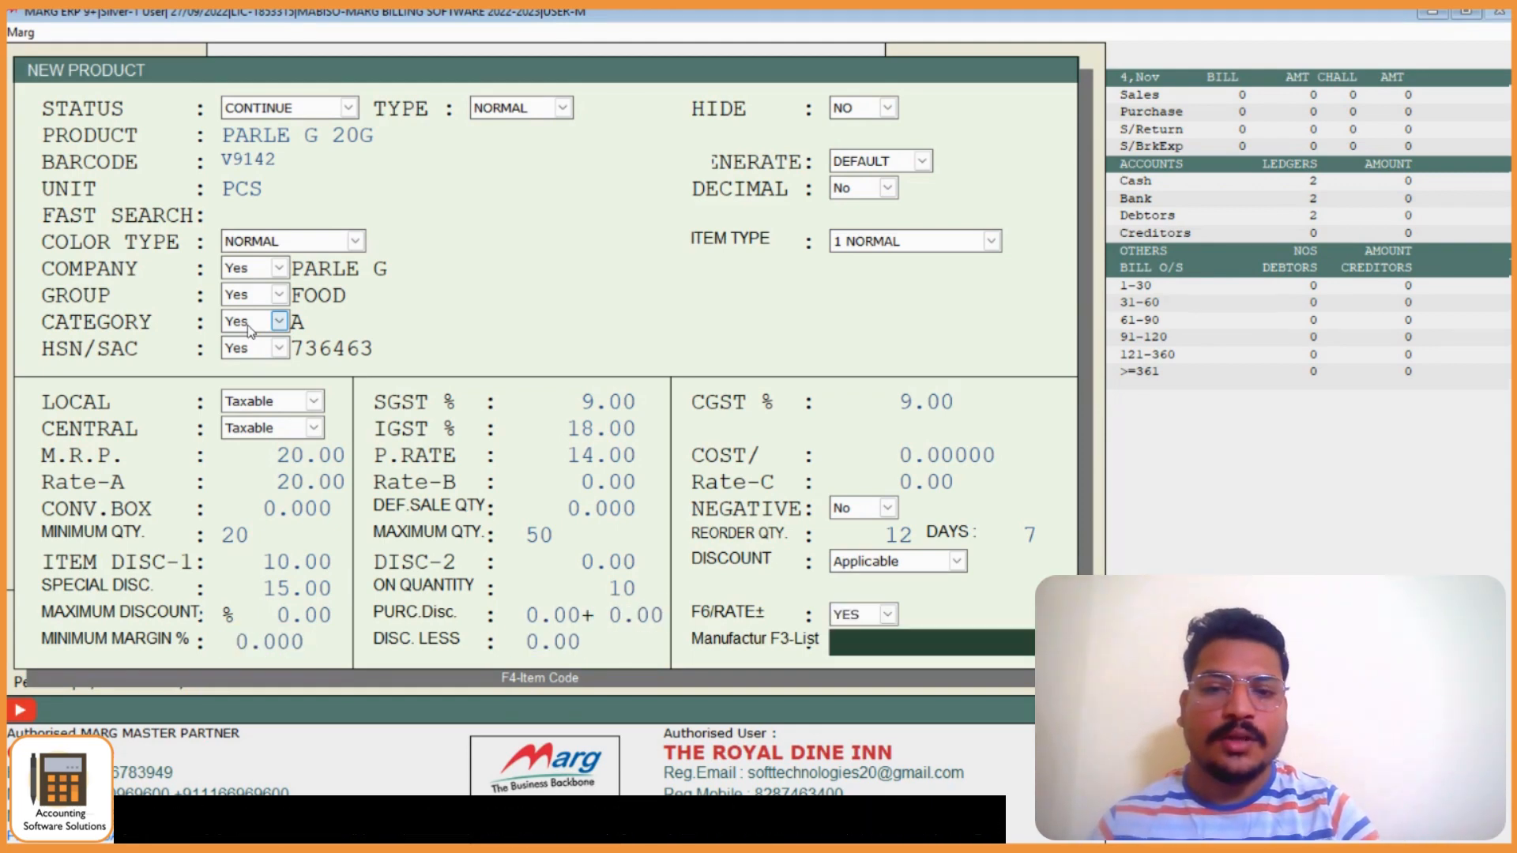
Leave the manufacturer blank, save the new product PARLE G 20G, and exit the item list to the home screen
key(Return)
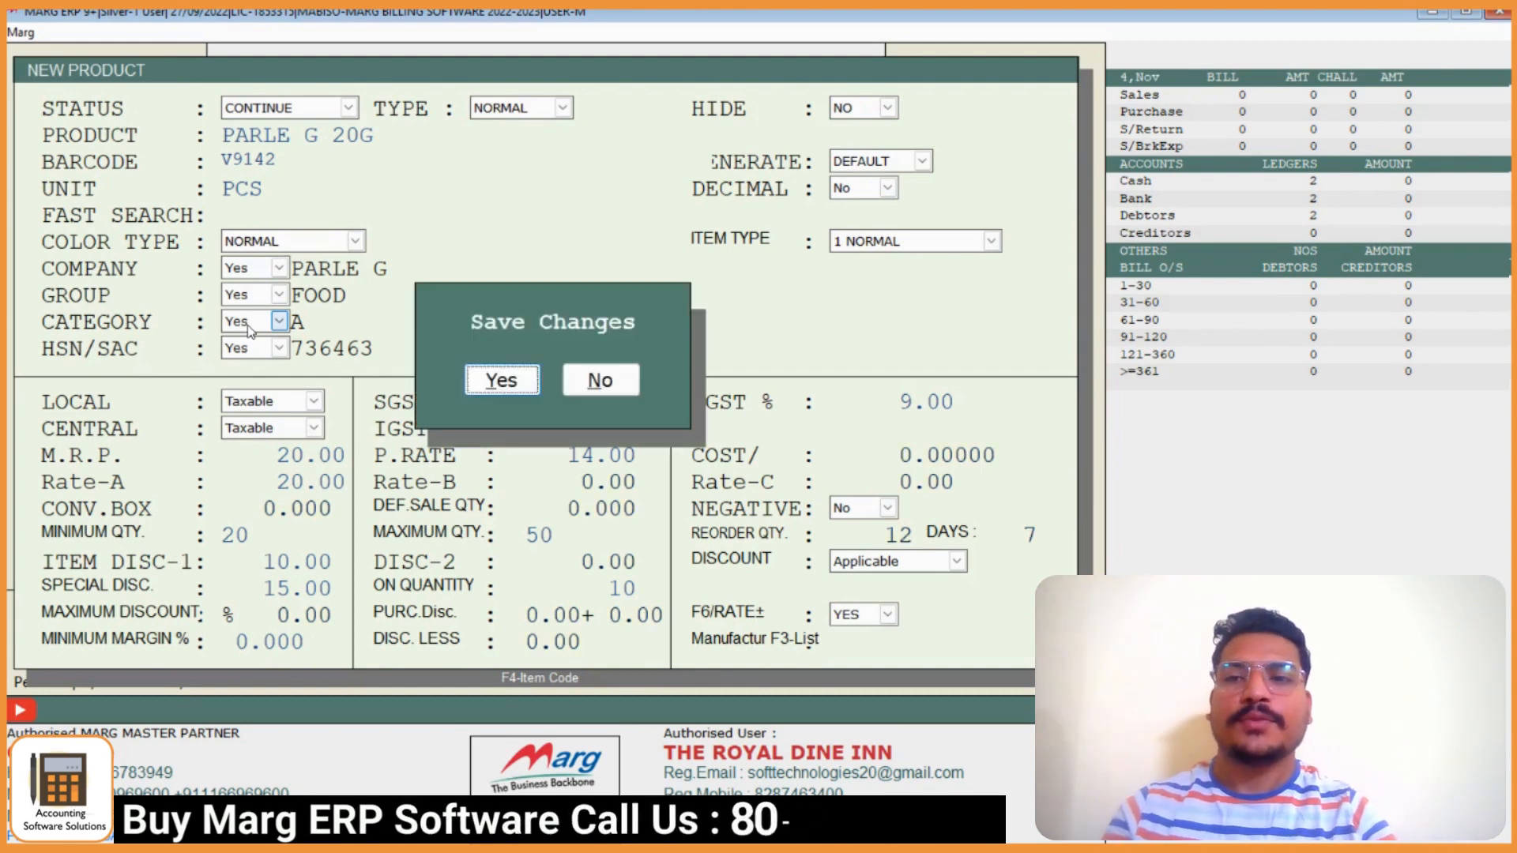
key(Return)
key(Escape)
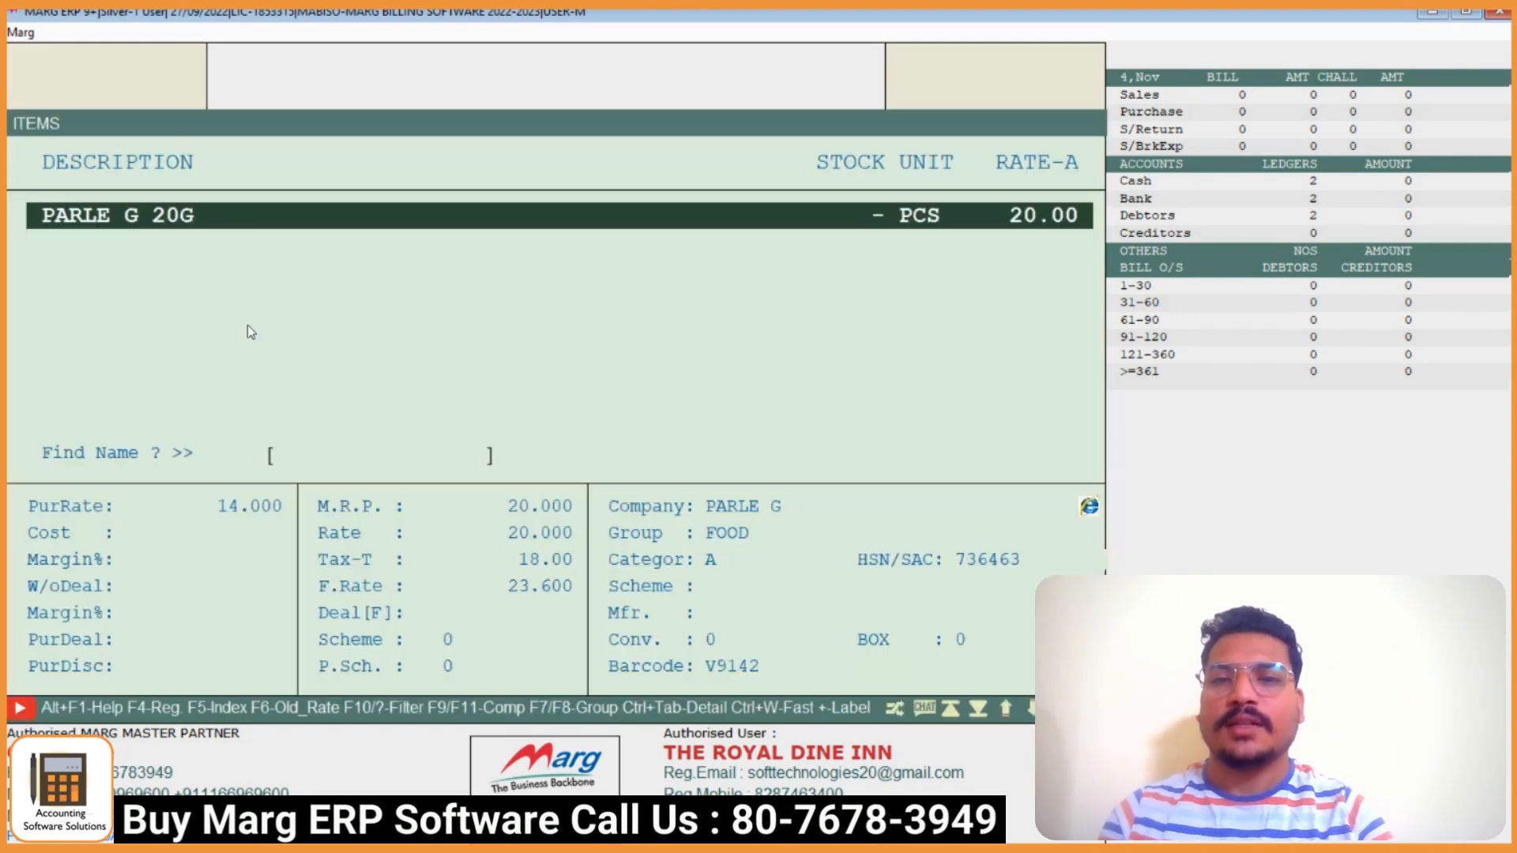
key(Up)
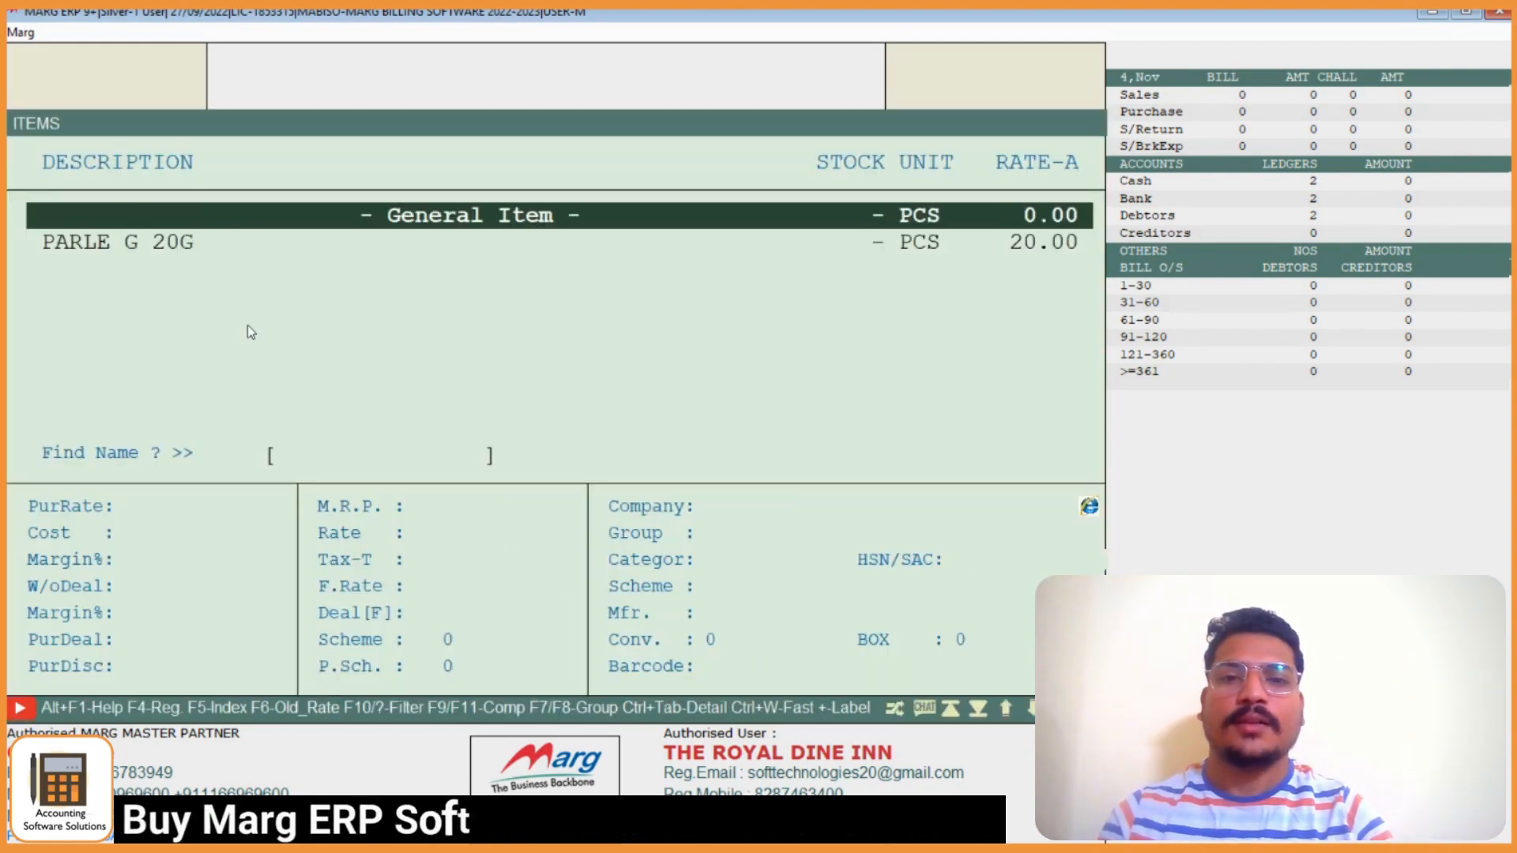
key(Down)
key(Escape)
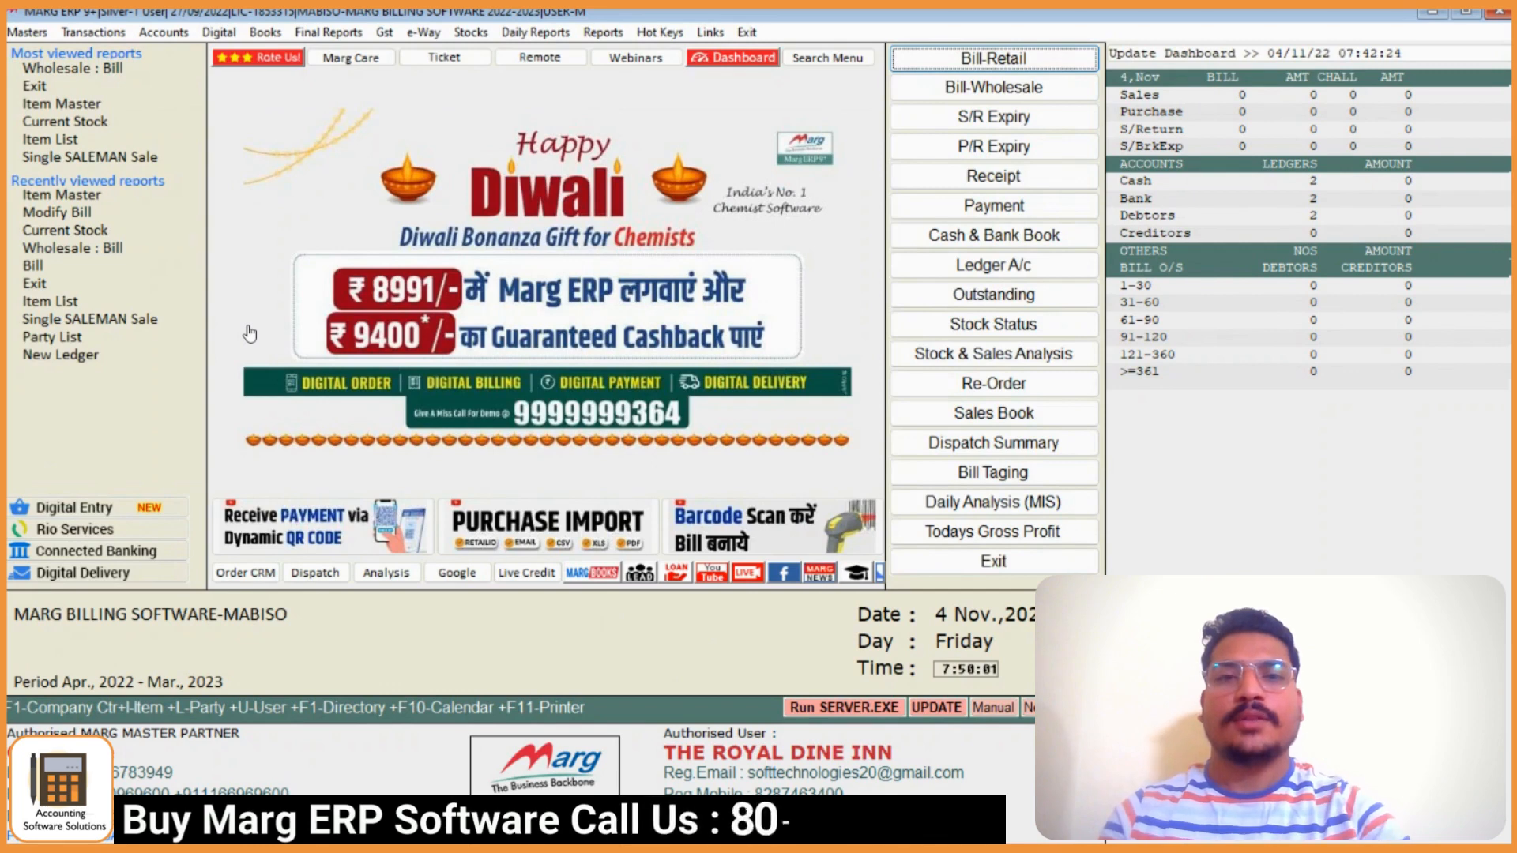
Start a new wholesale purchase bill and accept the date 04/11/2022
click(80, 38)
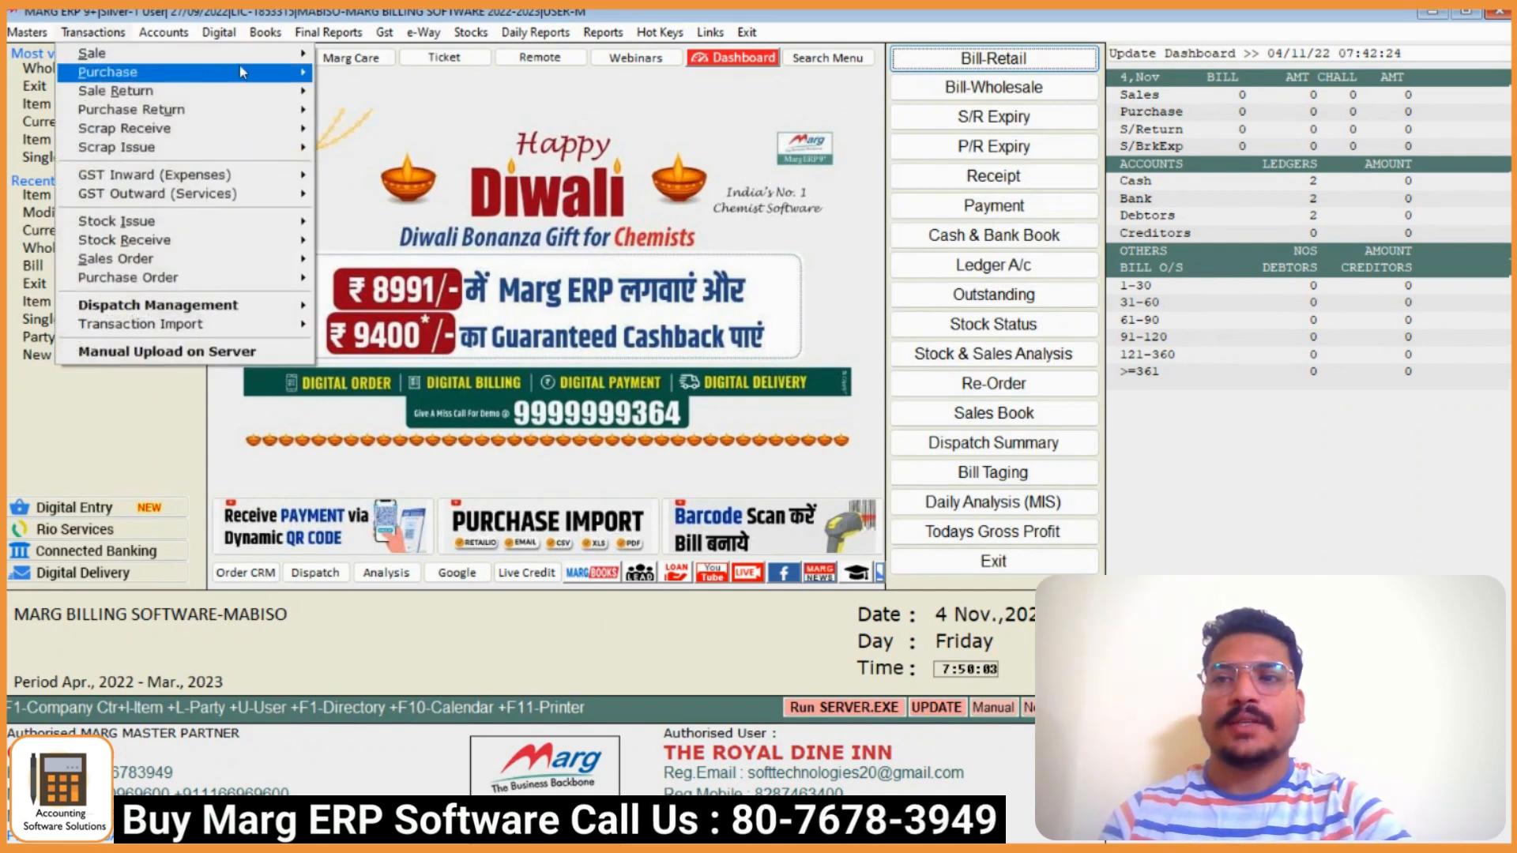
mouse_move(260, 79)
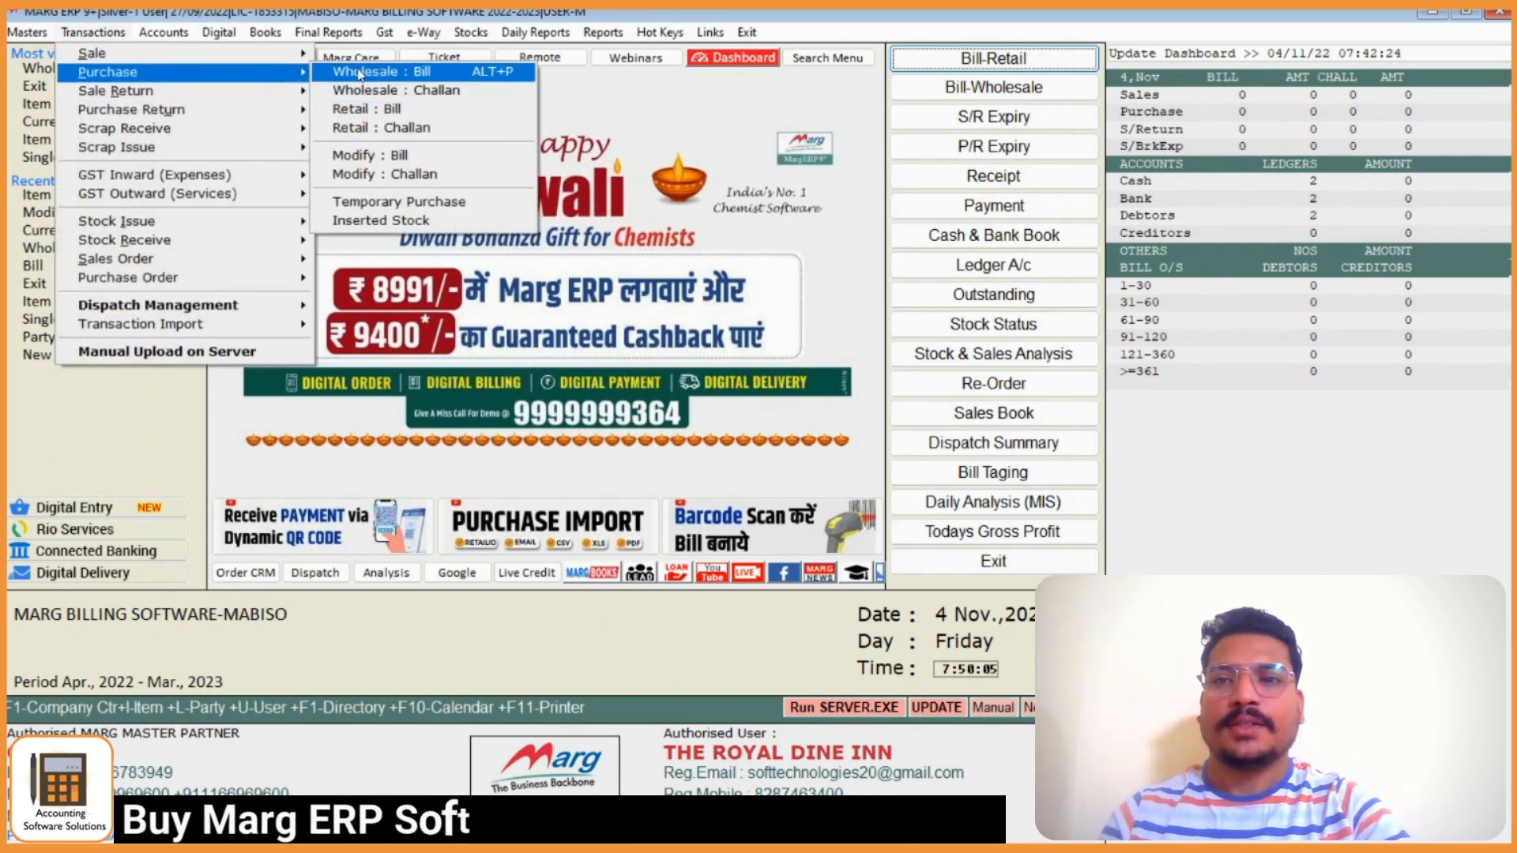
click(395, 79)
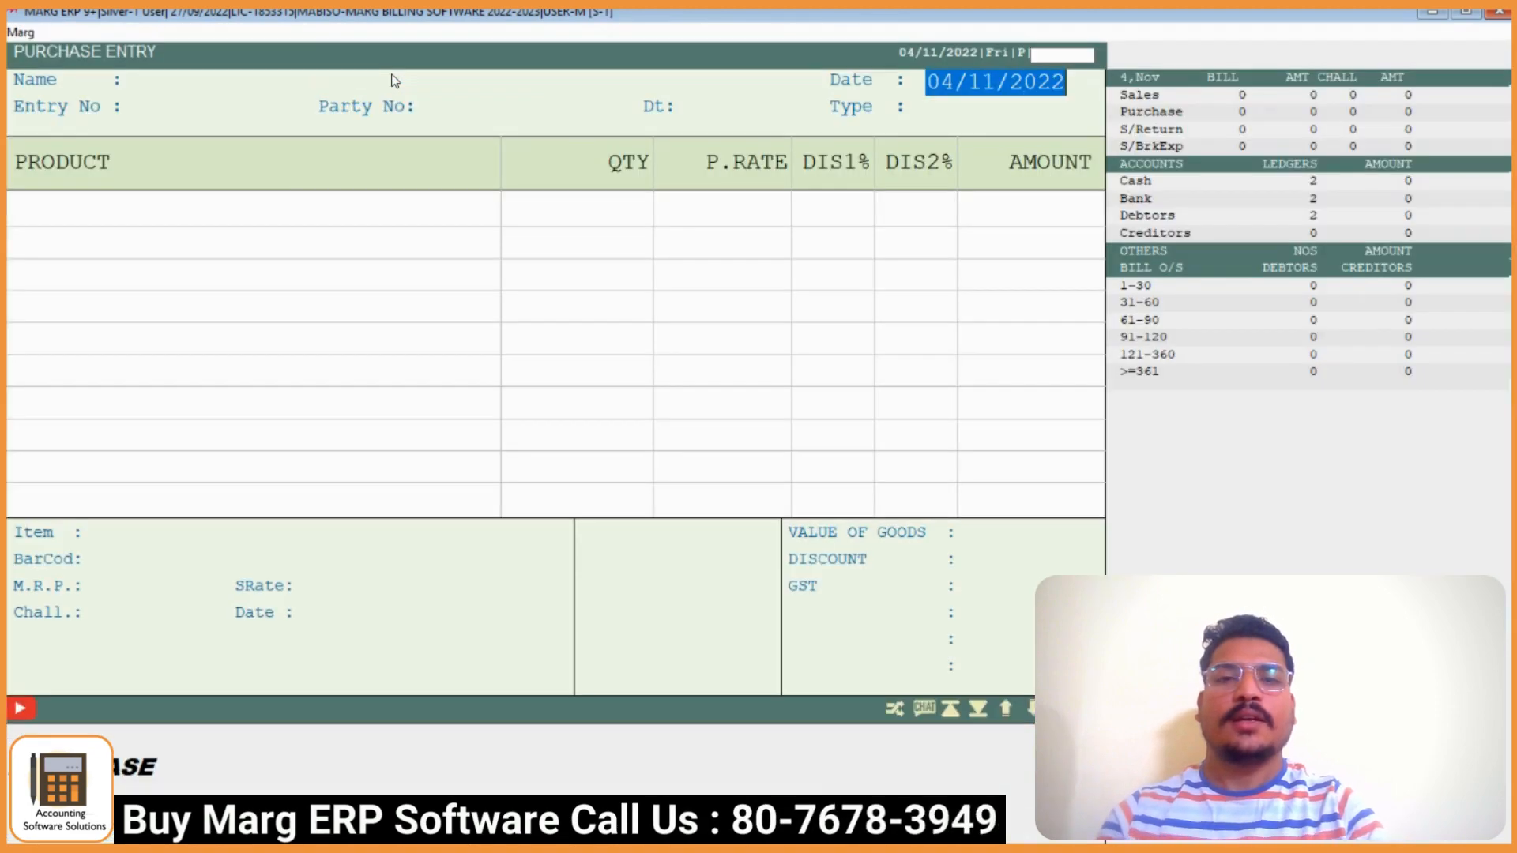
key(Return)
Start a new ledger from the bill's ledger list and name it SHARMA TRADERS
key(Down)
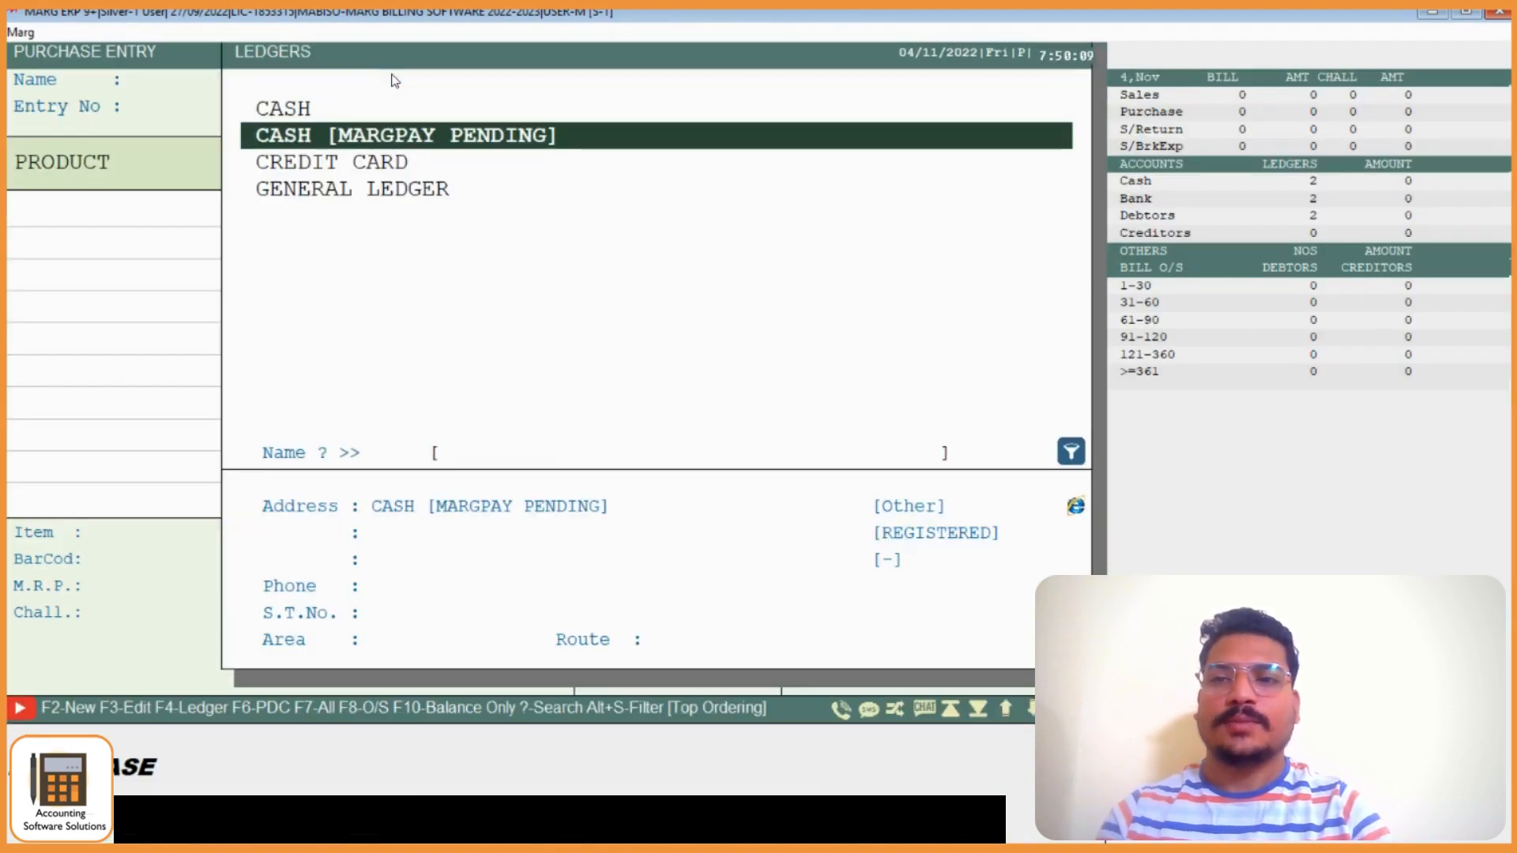
key(Down)
key(Down)
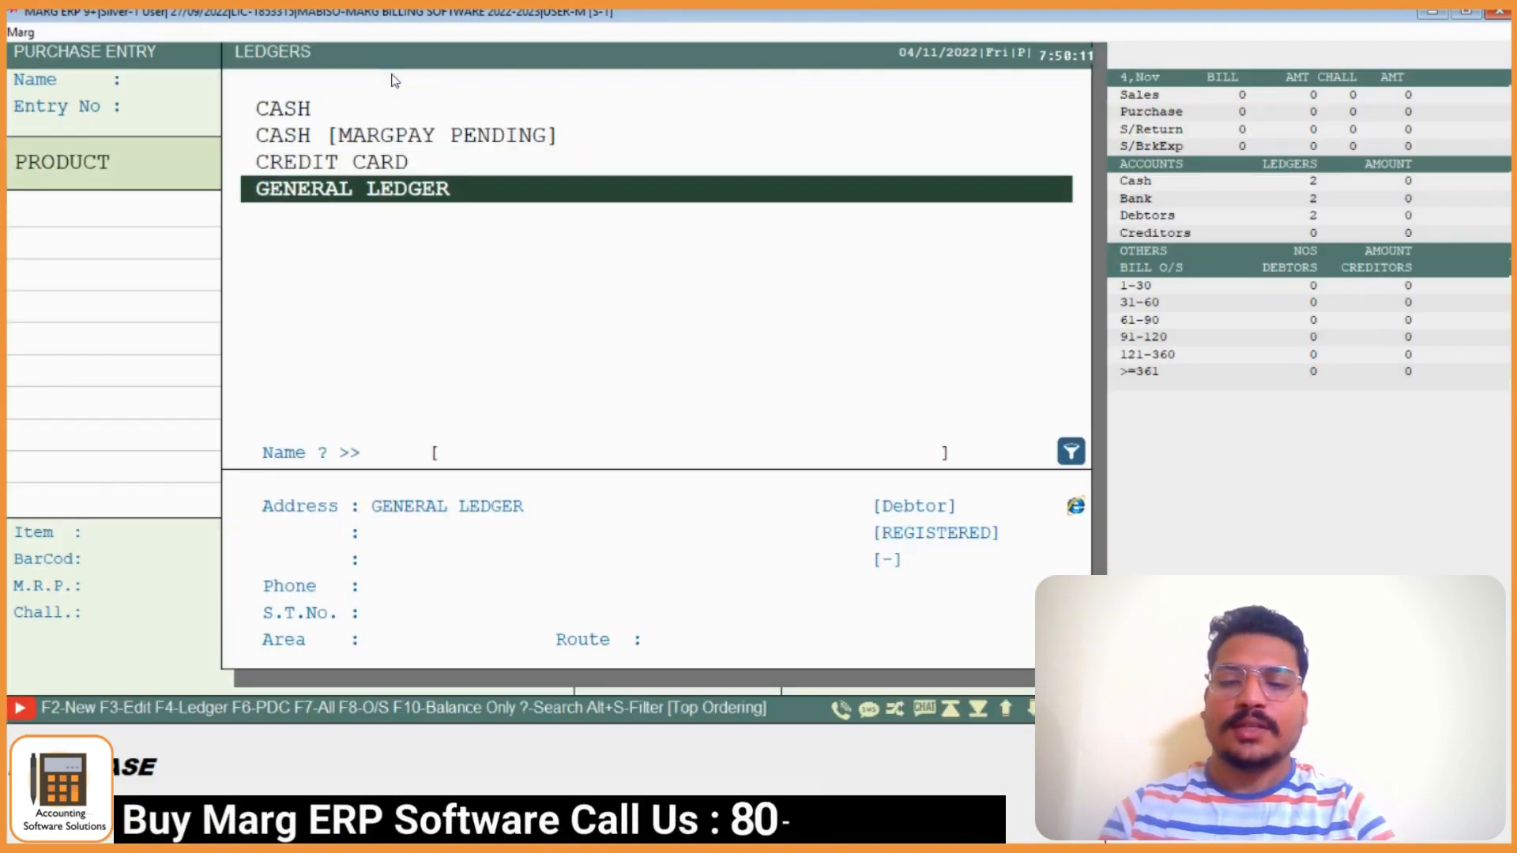
key(F2)
key(Return)
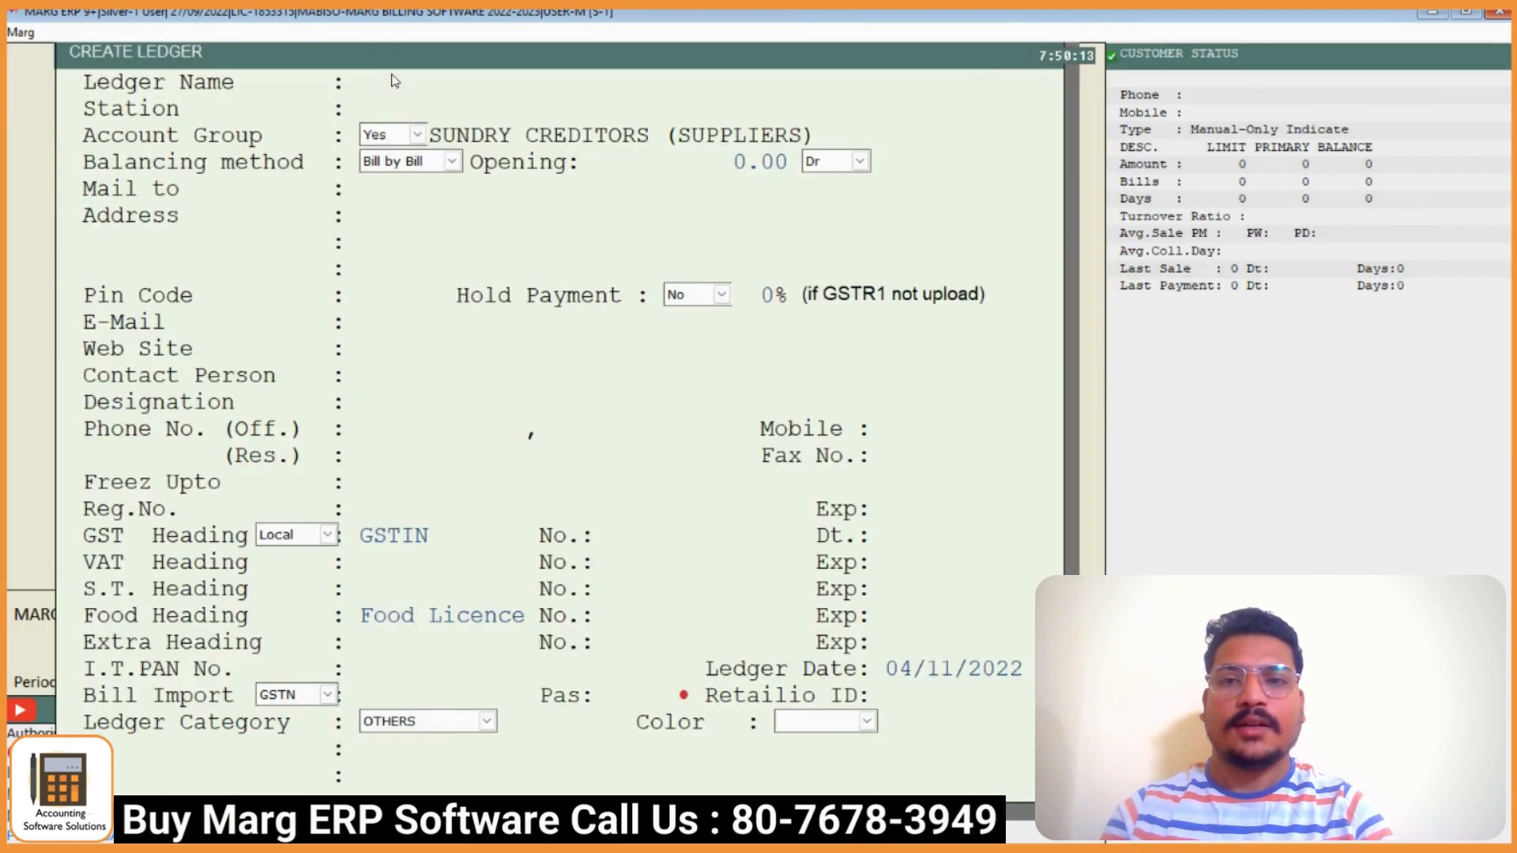
text(SHARMA)
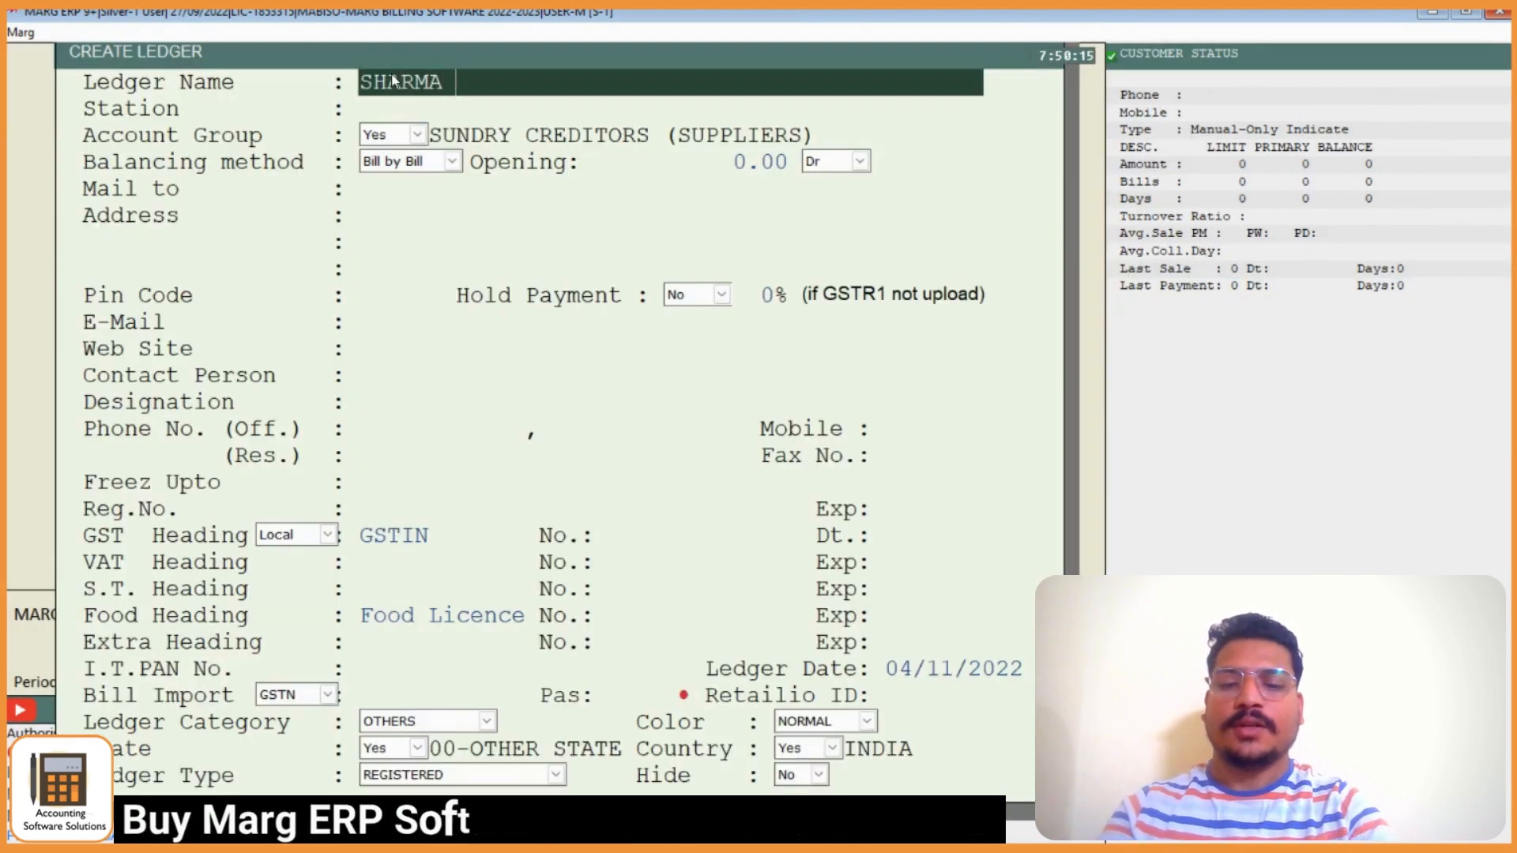
text( TRADERS)
key(Return)
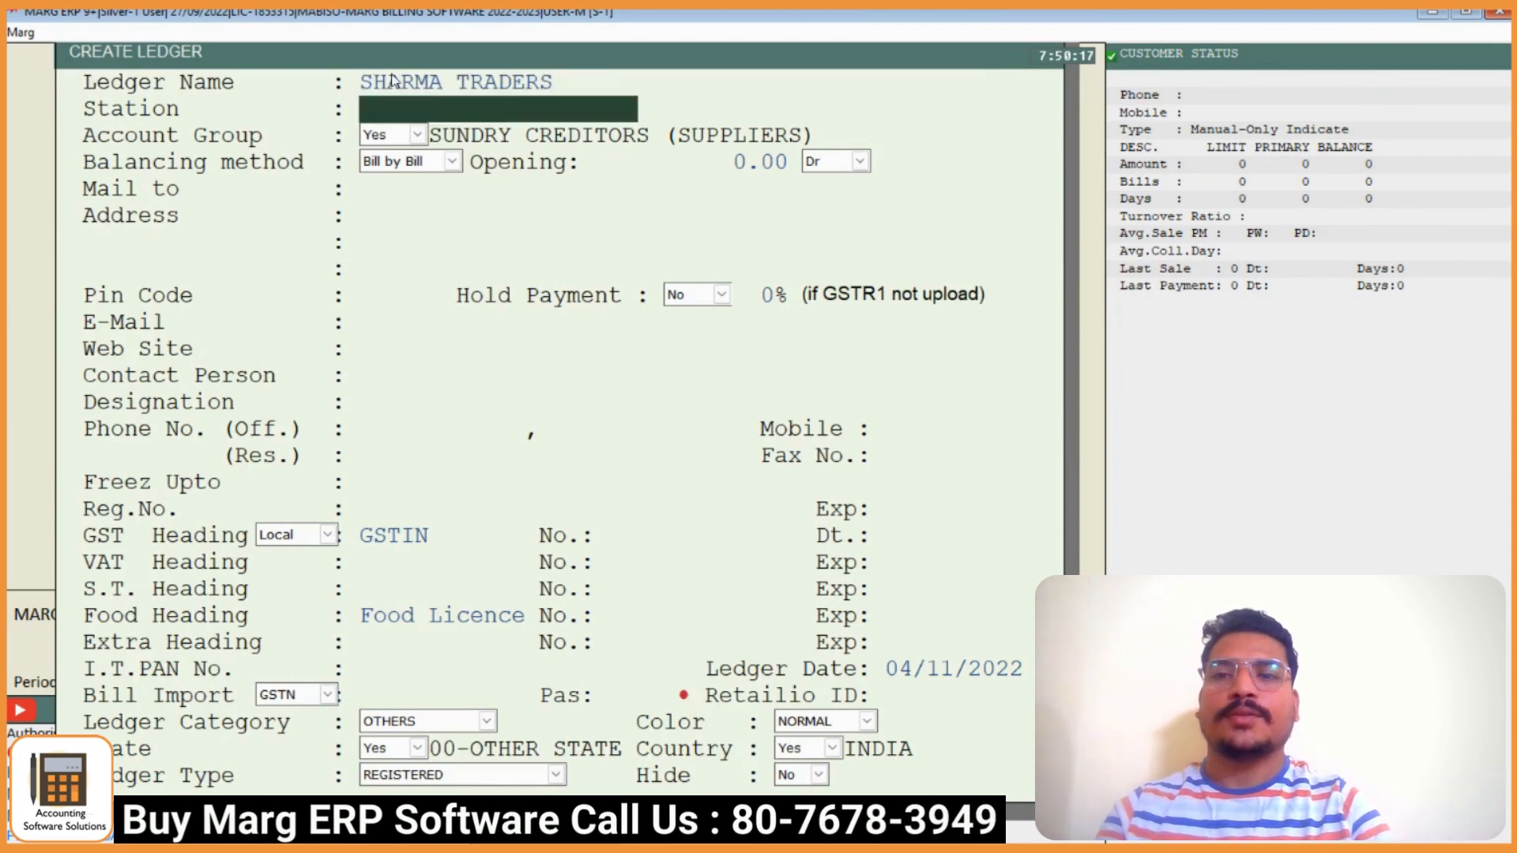
Keep the Sundry Creditors group and Bill by Bill balancing, leaving the station, address, e-mail, contact and office phone blank
key(Return)
key(Return)
key(Return)
key(Return)
key(Return)
key(Return)
key(Return)
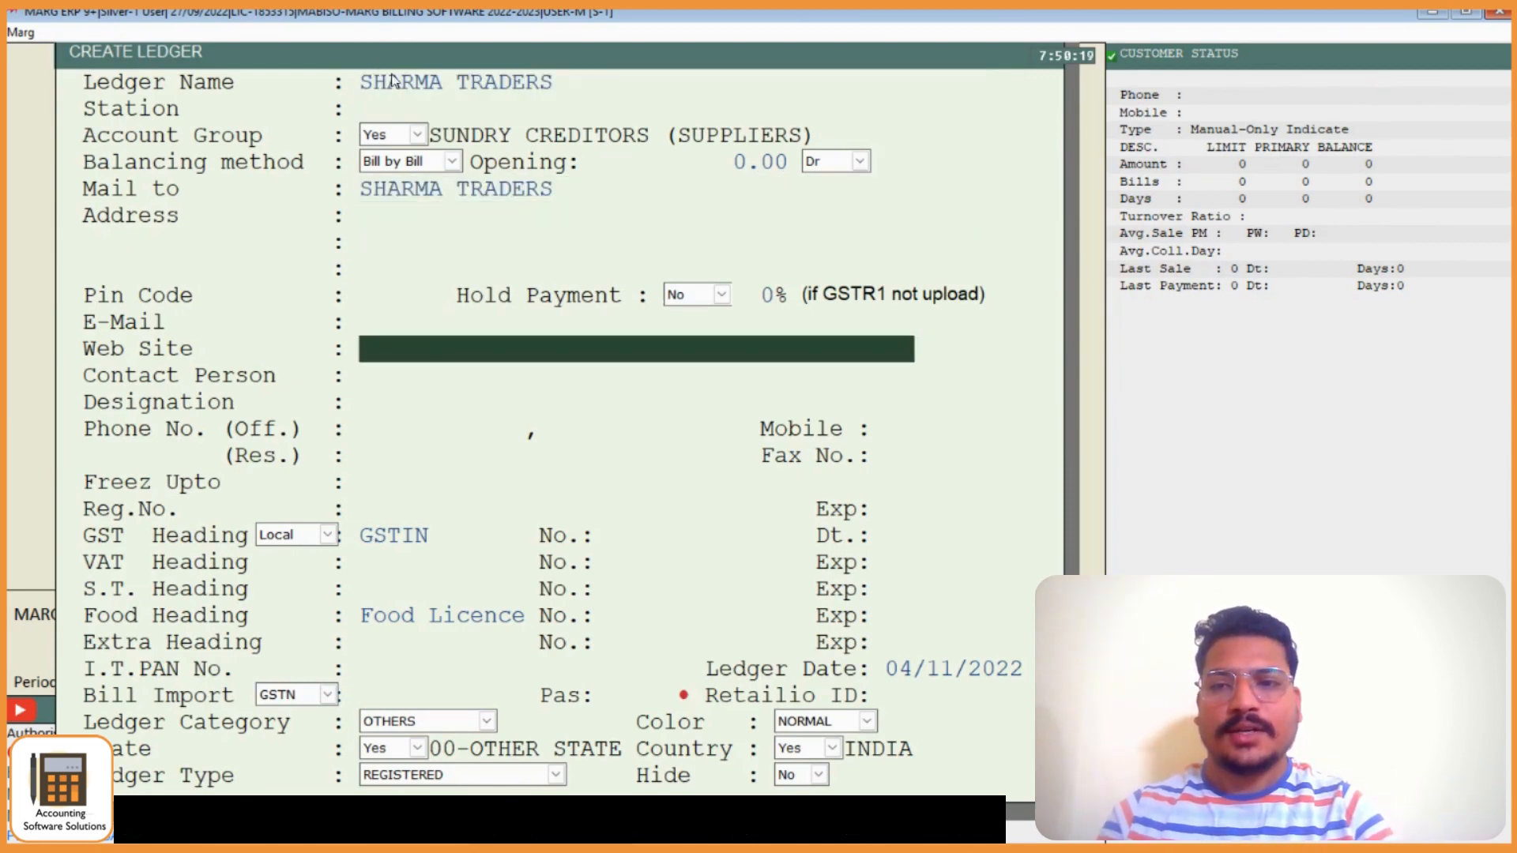
key(Return)
key(Return)
key(Return)
key(Return)
key(Return)
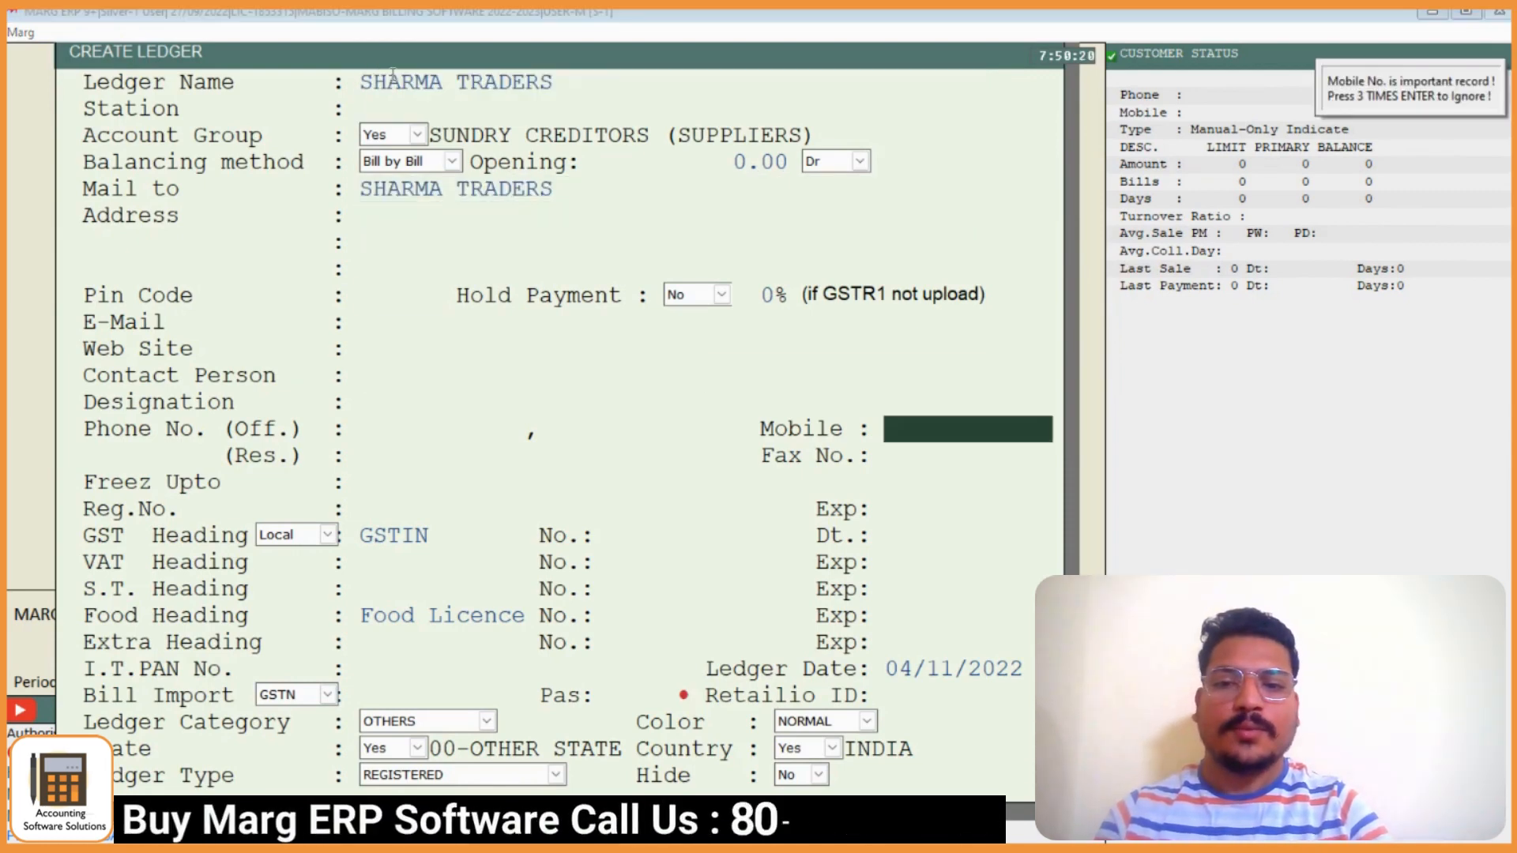
Skip the mobile number and GSTIN, keep the remaining defaults, and save the supplier ledger
key(Return)
key(Return)
key(Return)
key(Return)
key(Return)
key(Return)
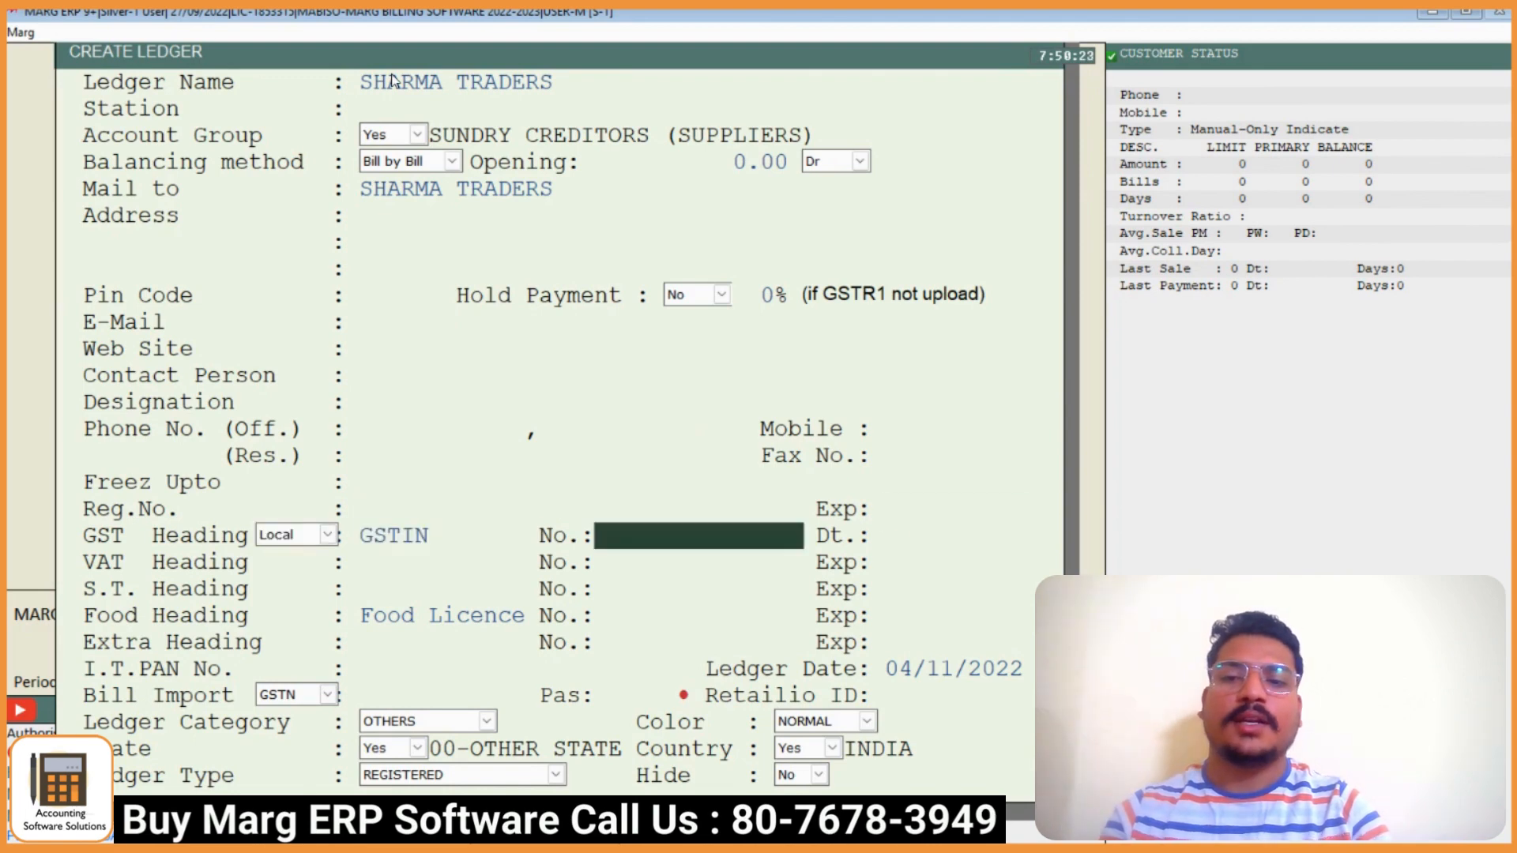
key(Return)
key(Page_Down)
key(Return)
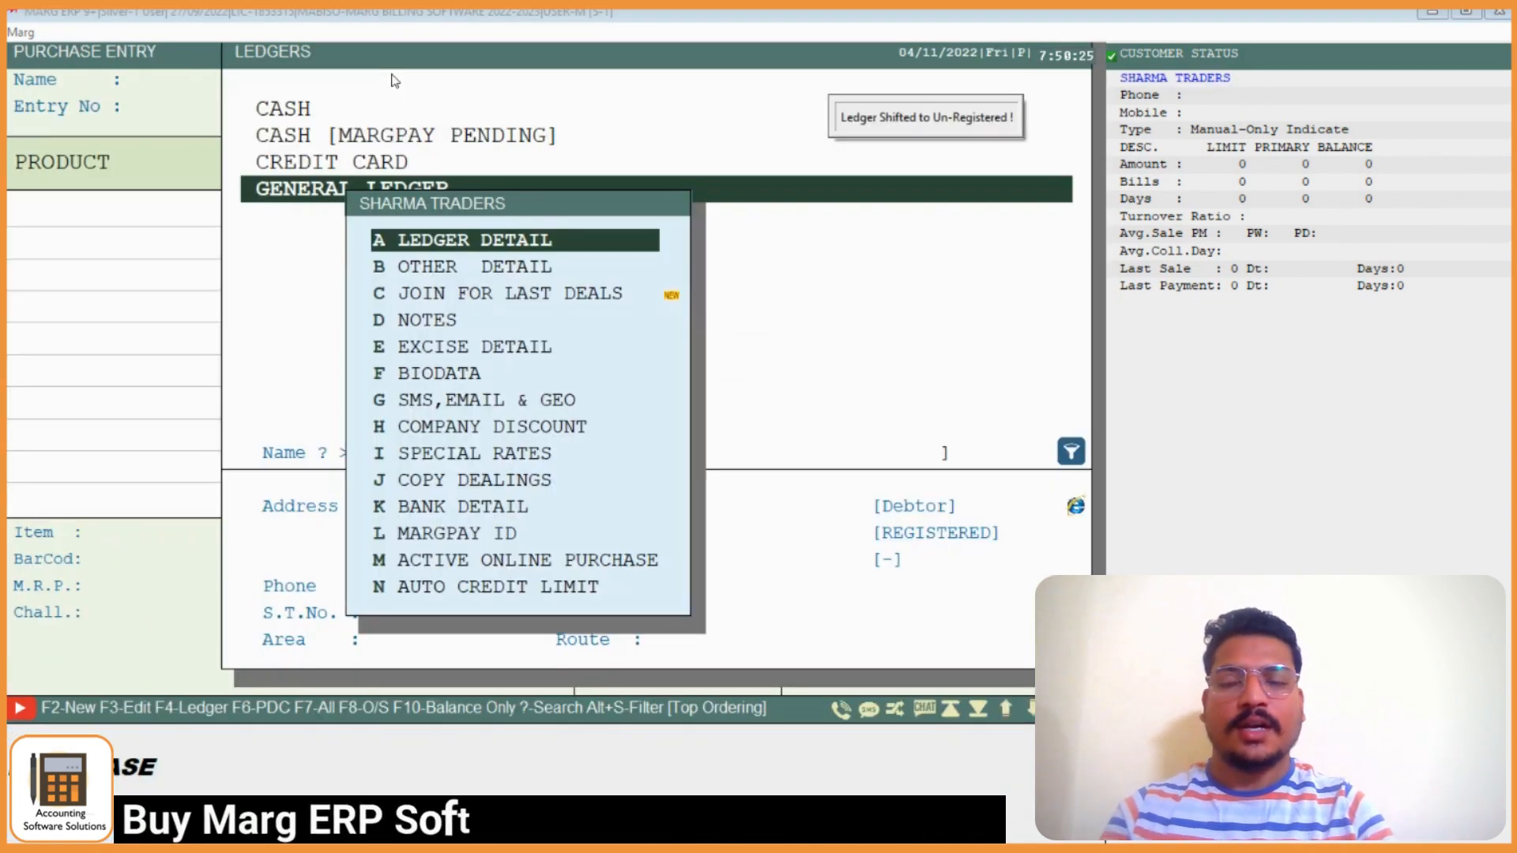
Use SHARMA TRADERS as the purchase bill's supplier, enter party number 43545, and keep the date 04/11/2022 and type LOCAL
key(Escape)
key(Return)
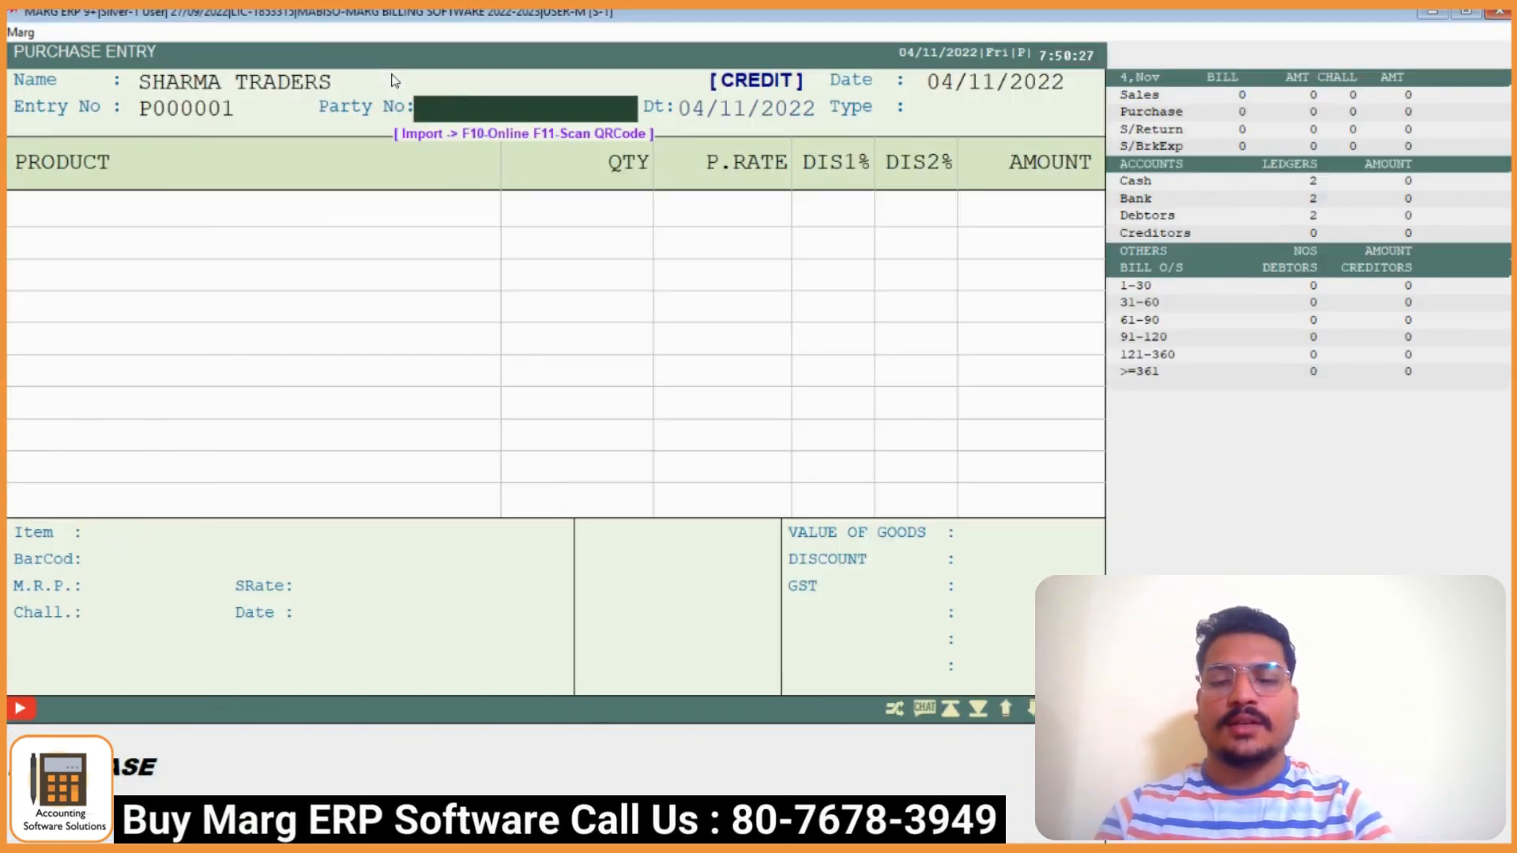
text(43545)
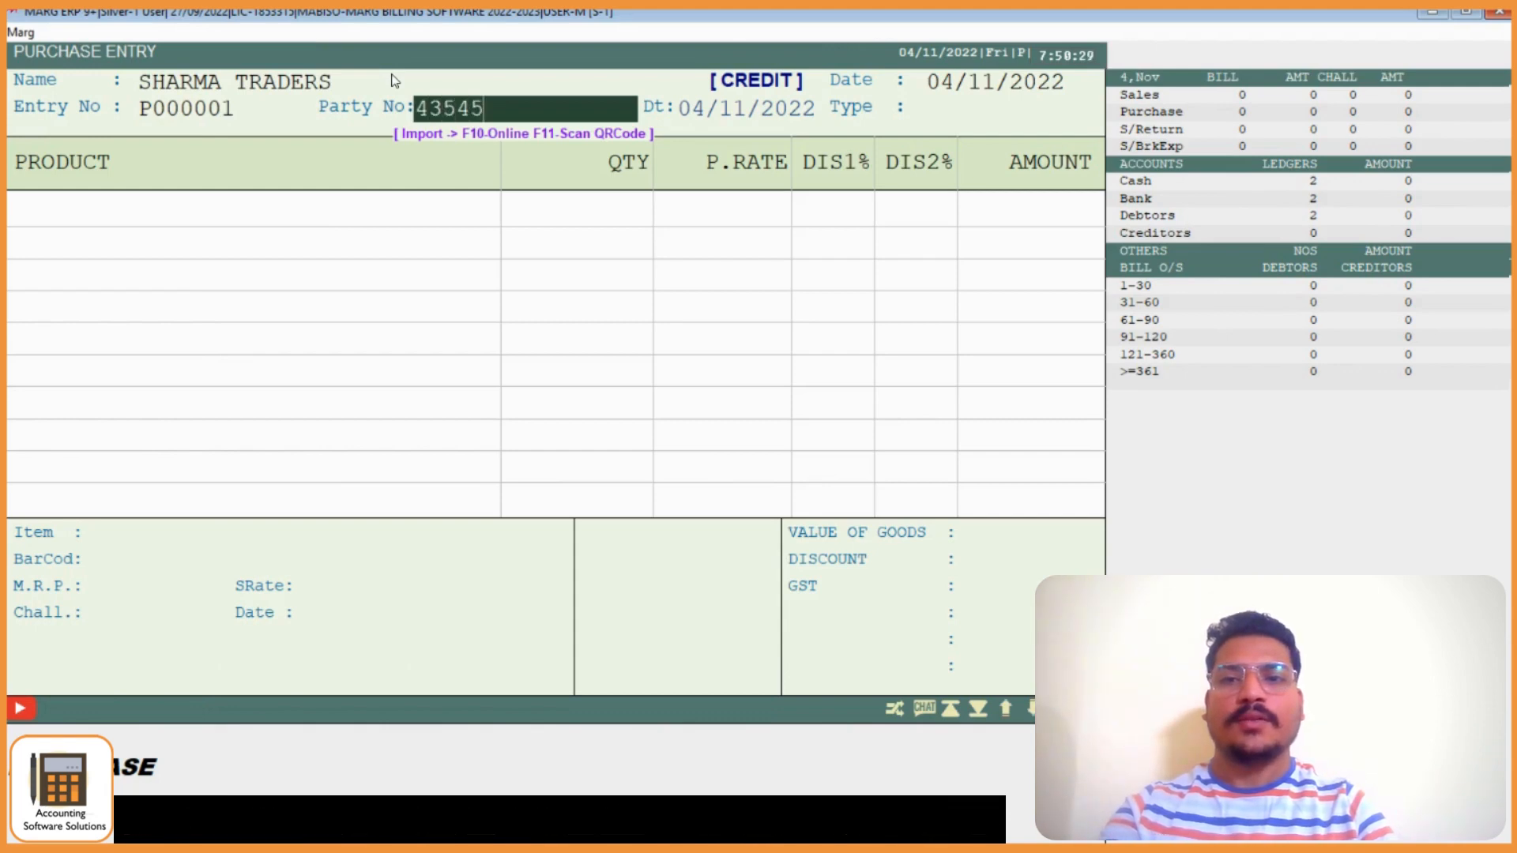
key(Return)
key(Return)
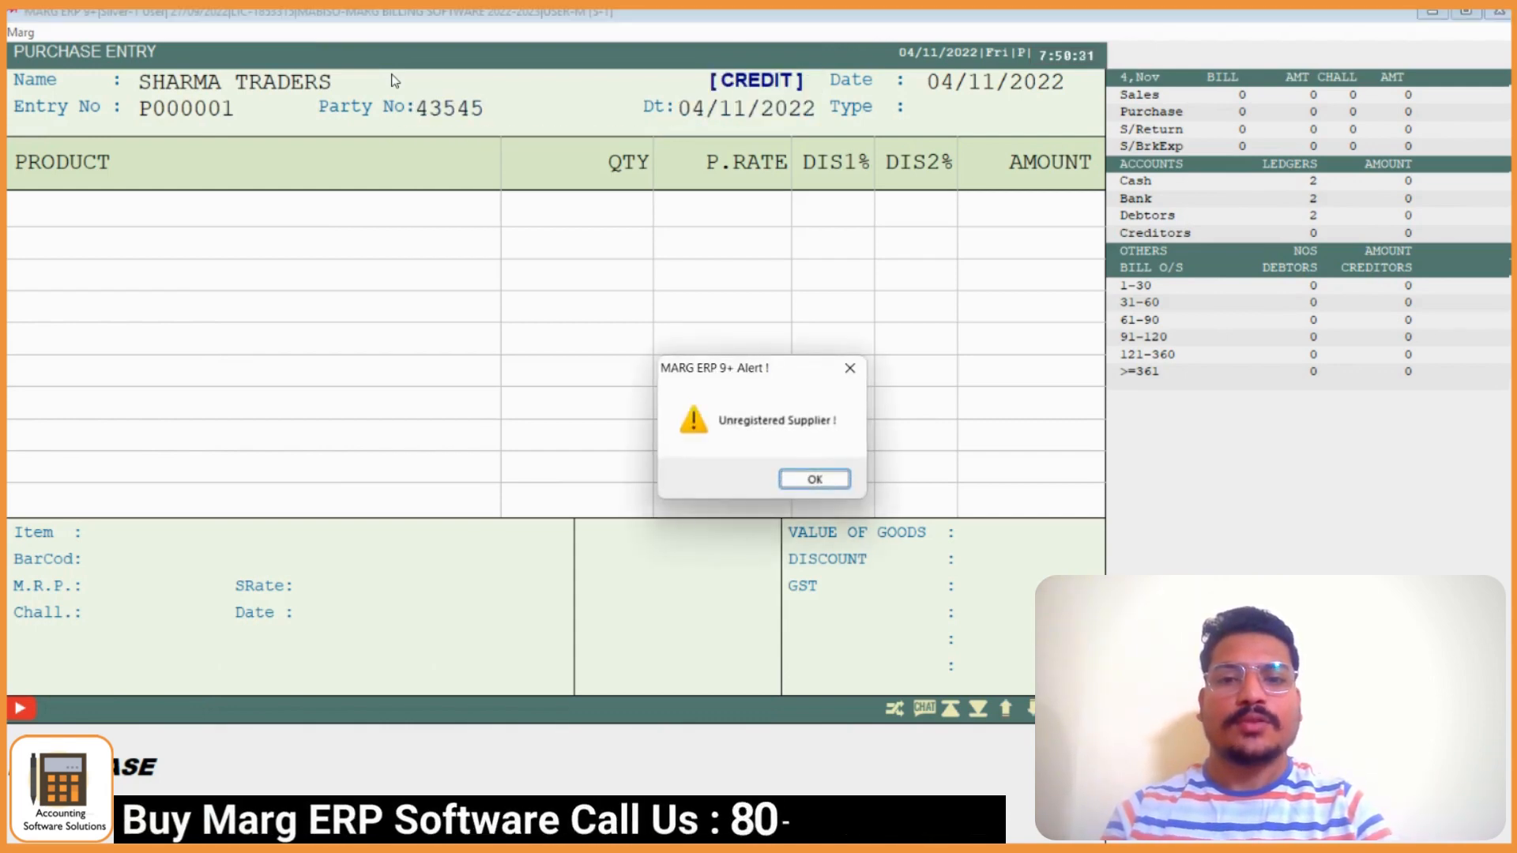
key(Return)
key(Return)
key(Return)
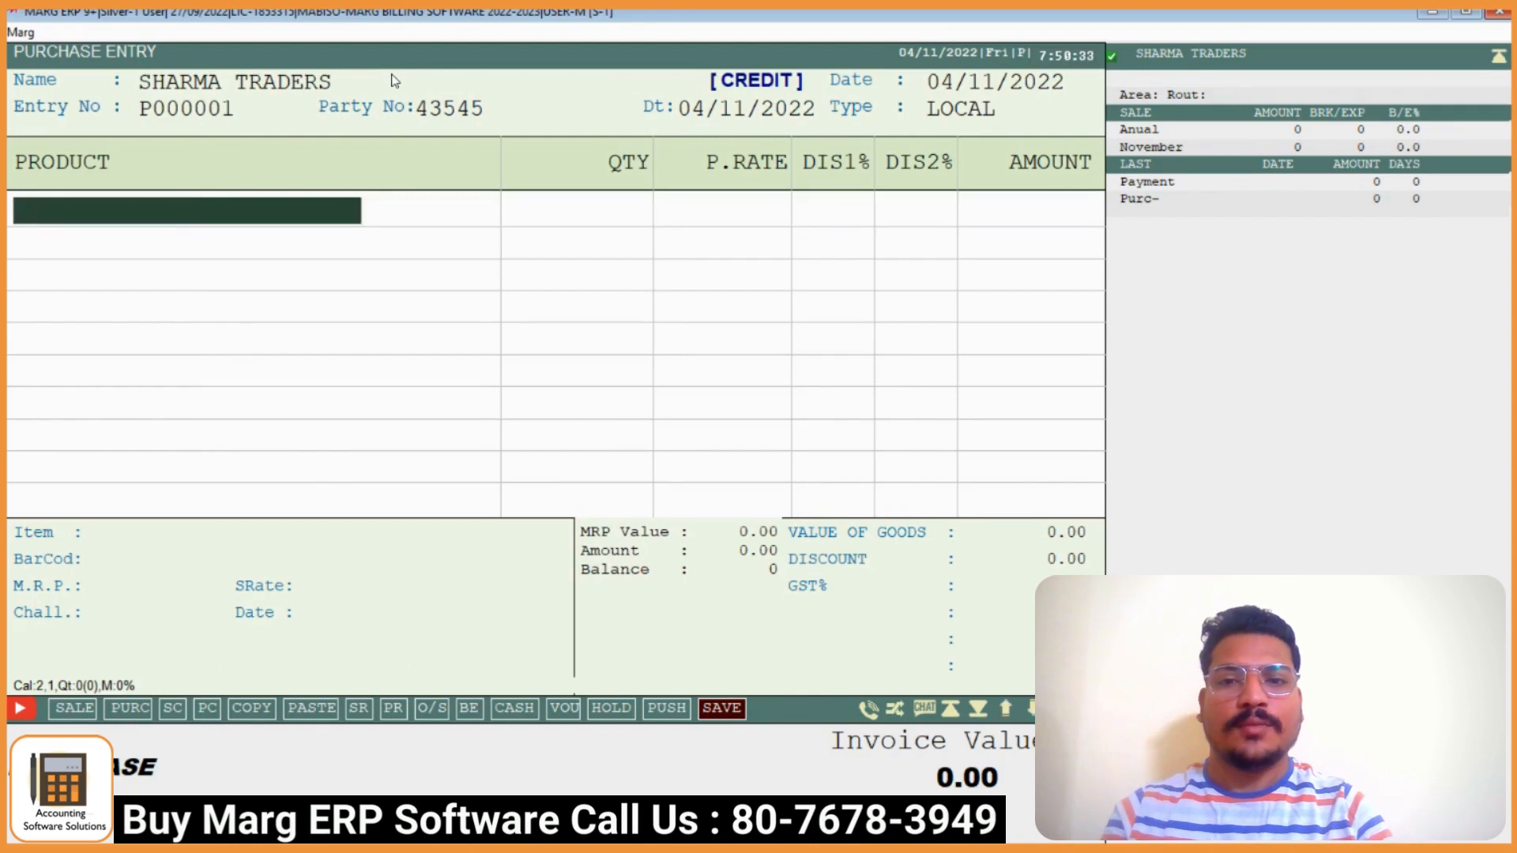
Add the item PARLE G 20G to the purchase bill with quantity 15, keeping the purchase rate of 14
key(Return)
key(Down)
key(Return)
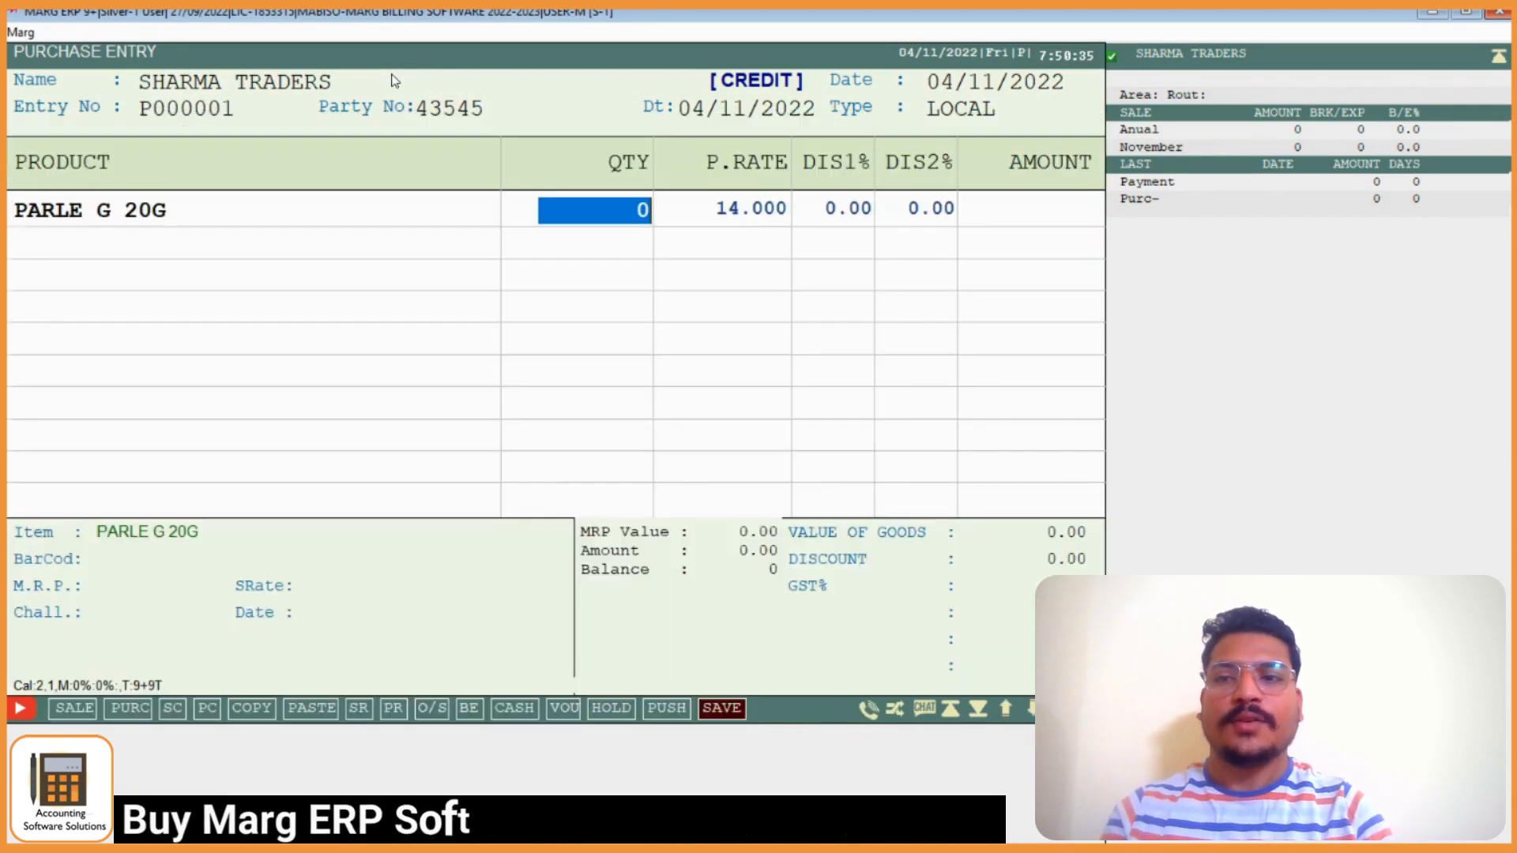
text(1)
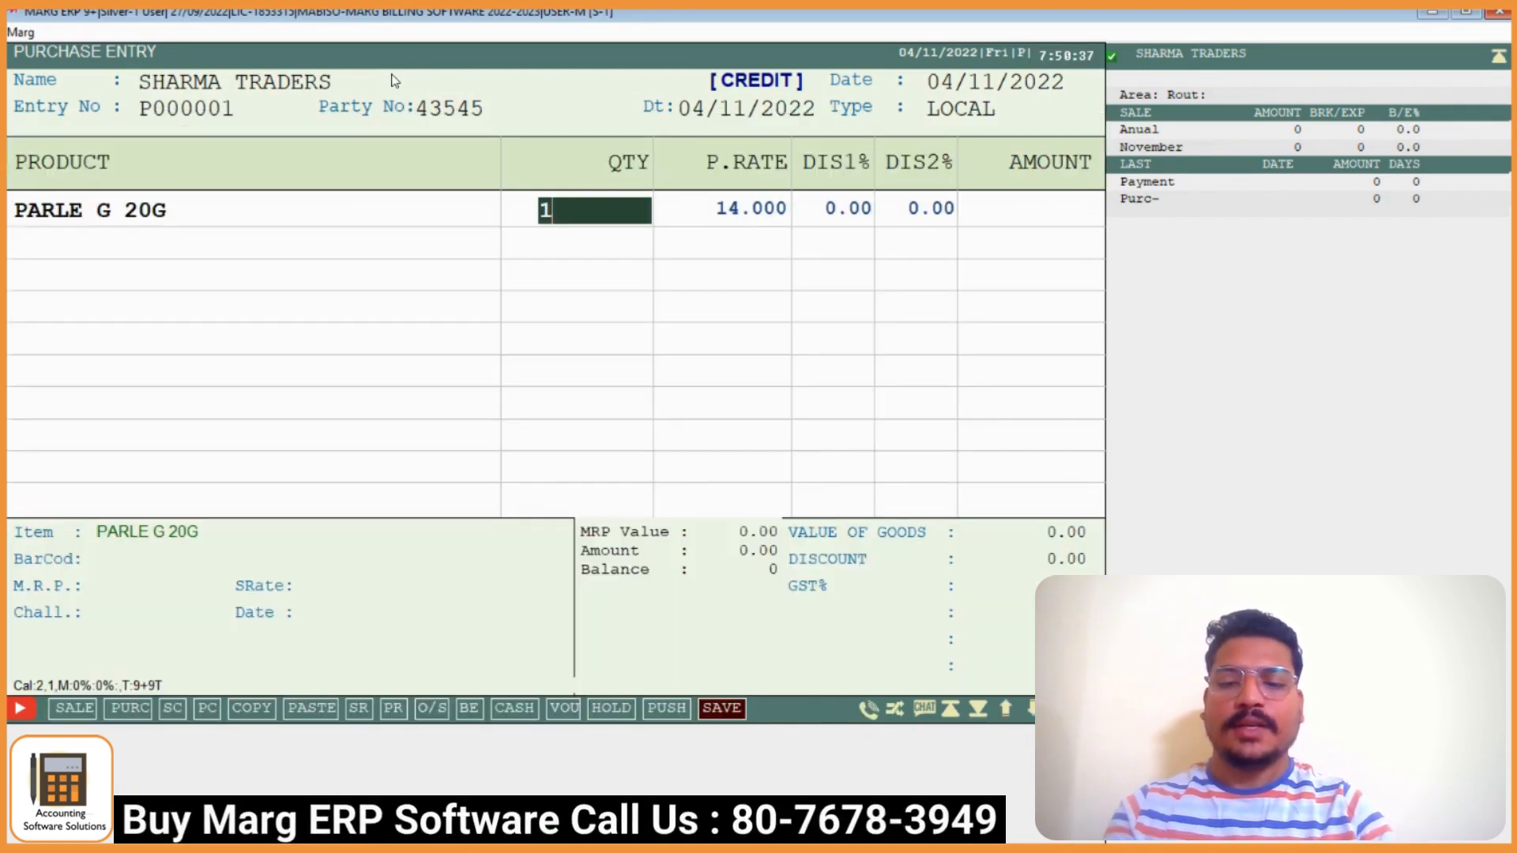
text(5)
key(Return)
key(Return)
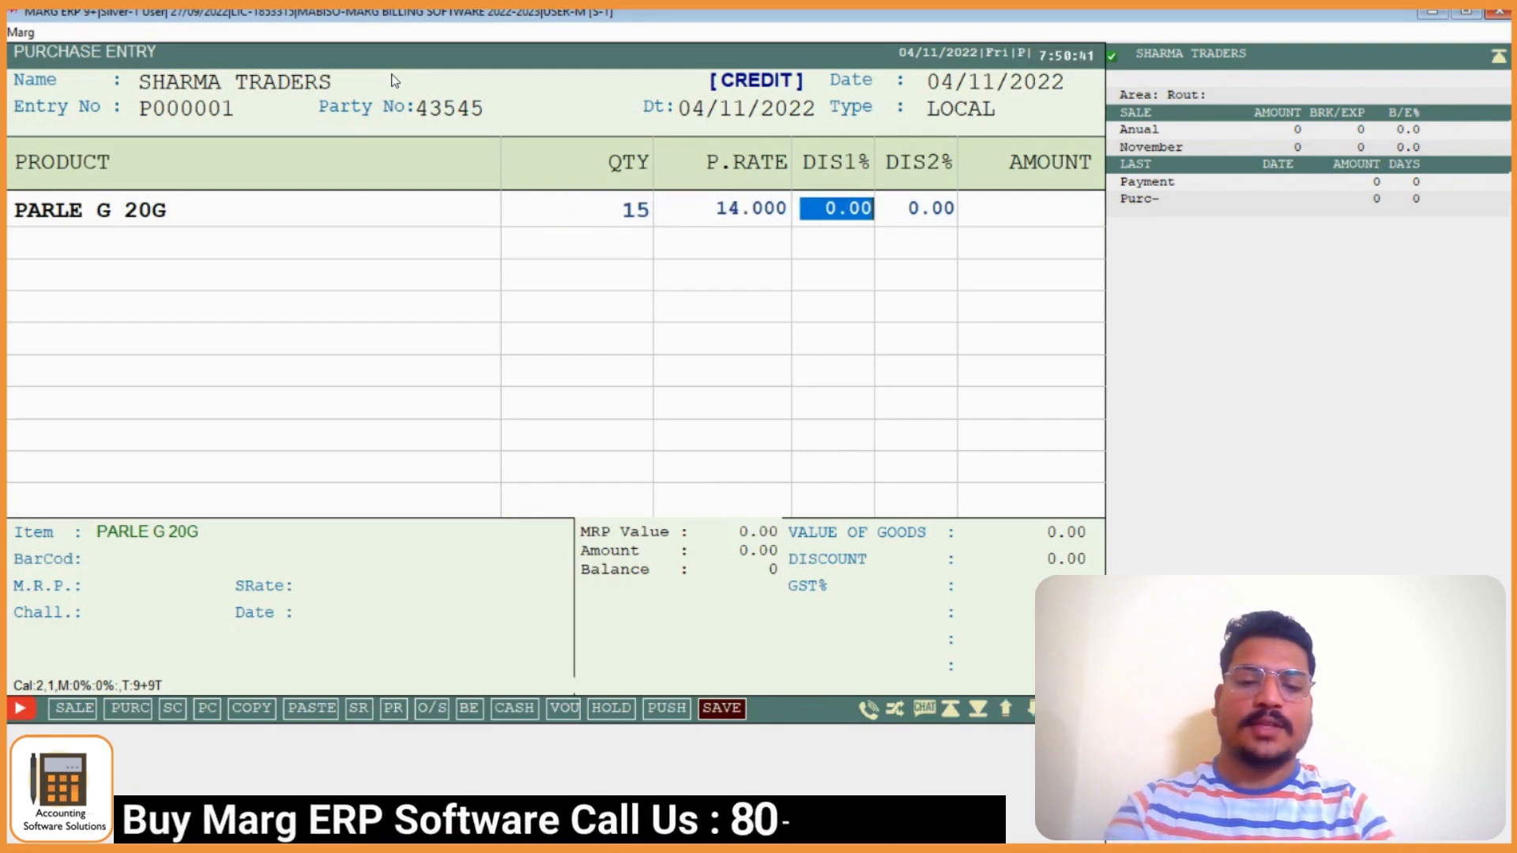
Set the PARLE G 20G line's first discount to 7%, keep the second at 0, and store the discount as Product Special
text(7 .)
key(Return)
key(Return)
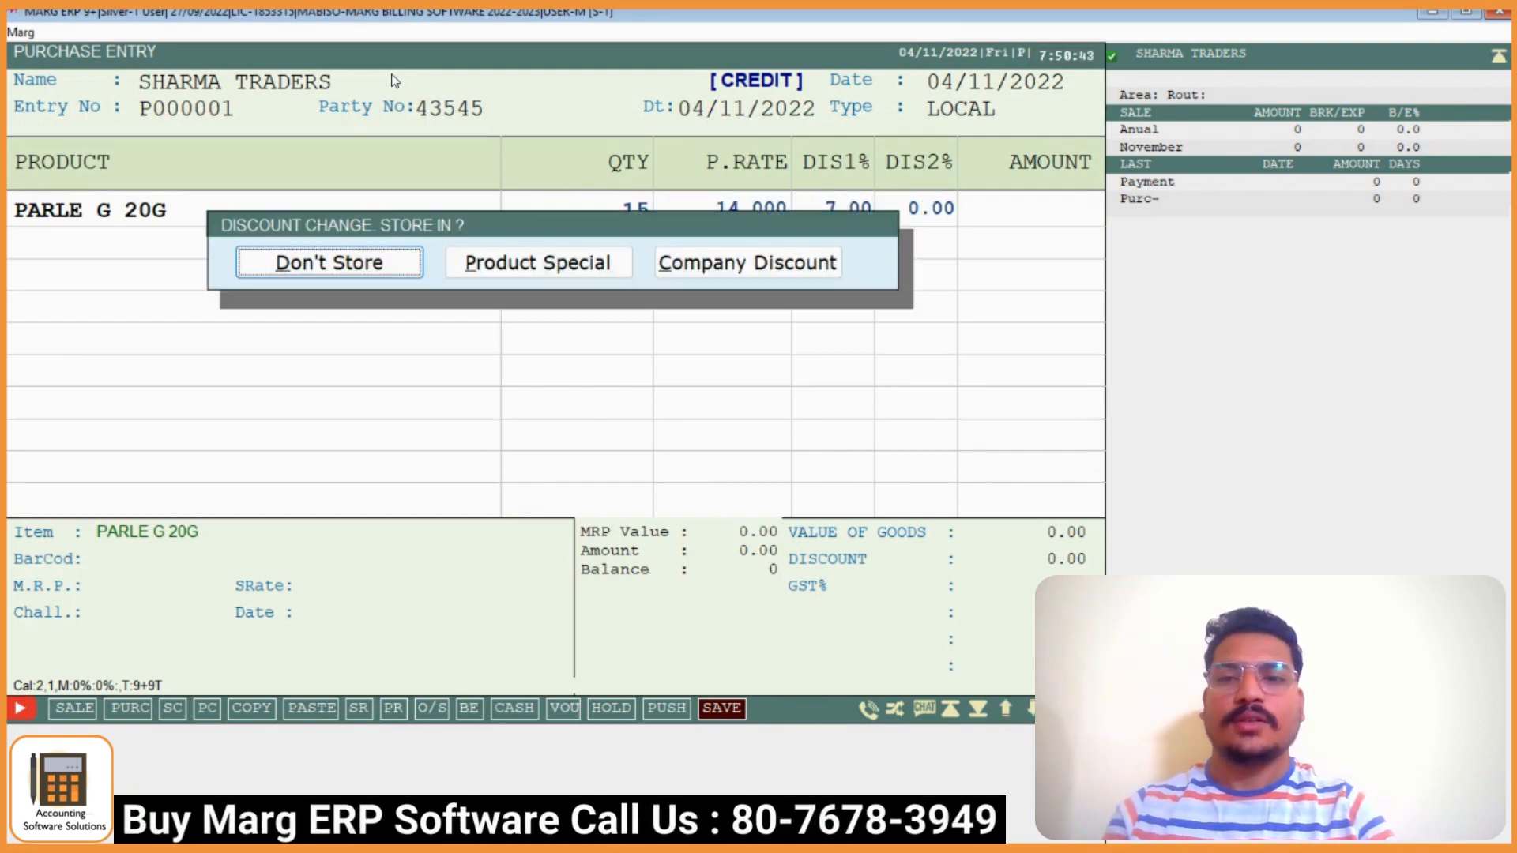
key(Right)
key(Left)
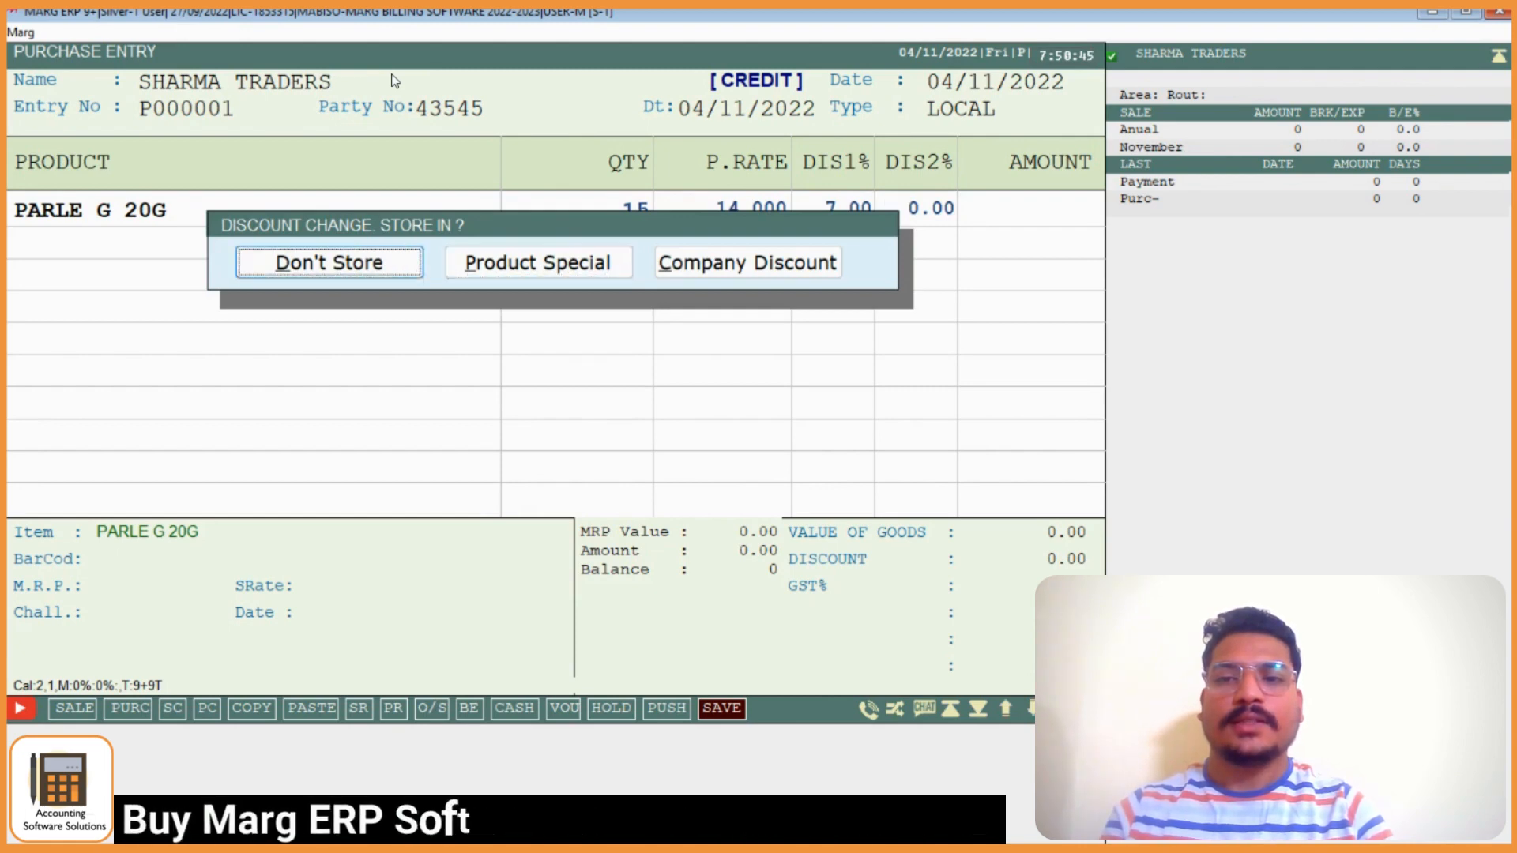
key(Right)
key(Right)
key(Left)
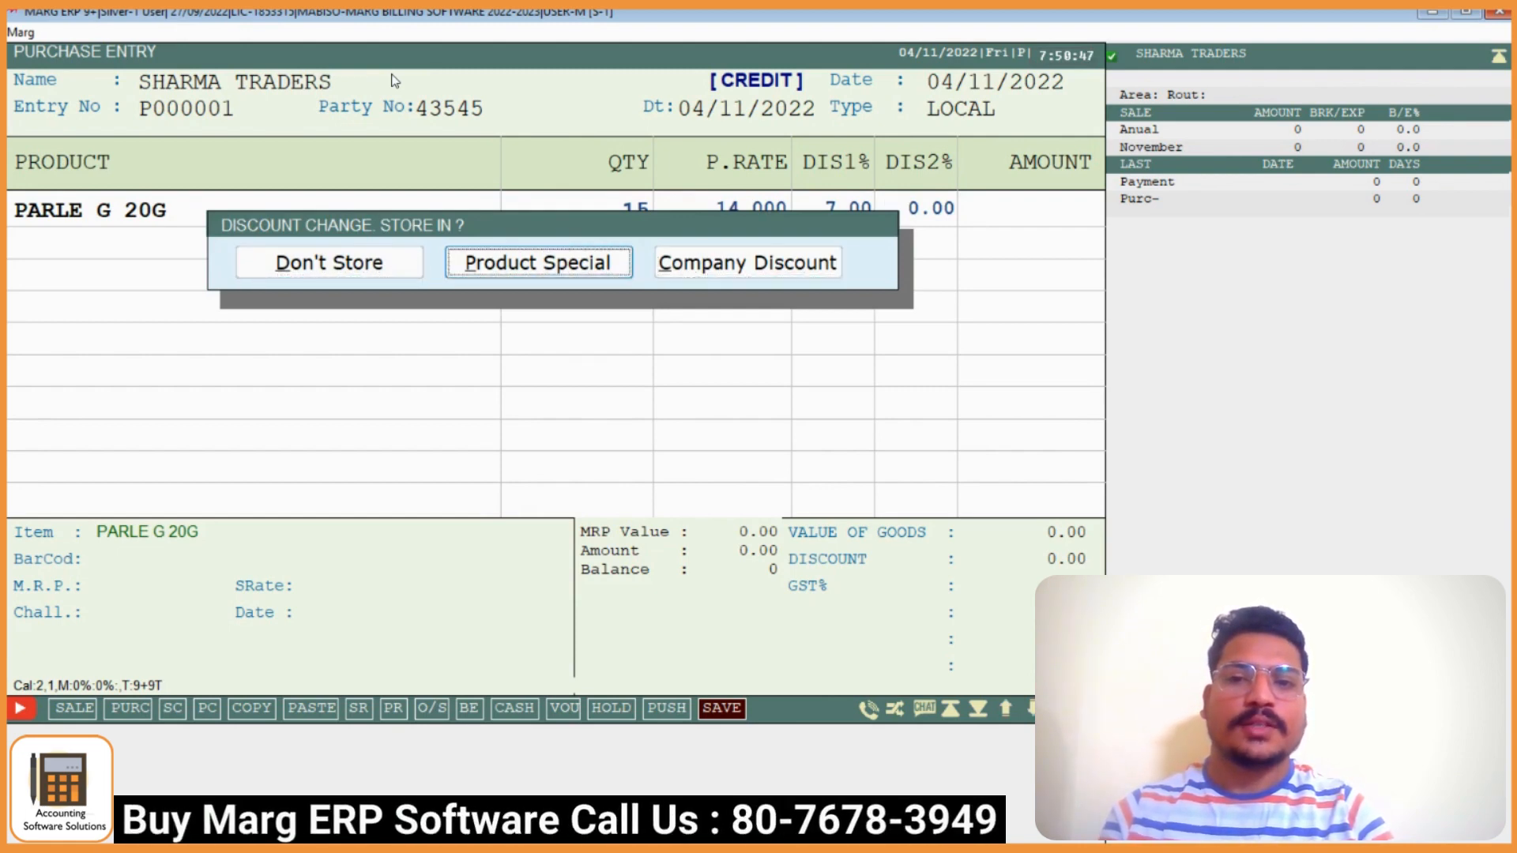
key(Right)
key(Left)
key(Return)
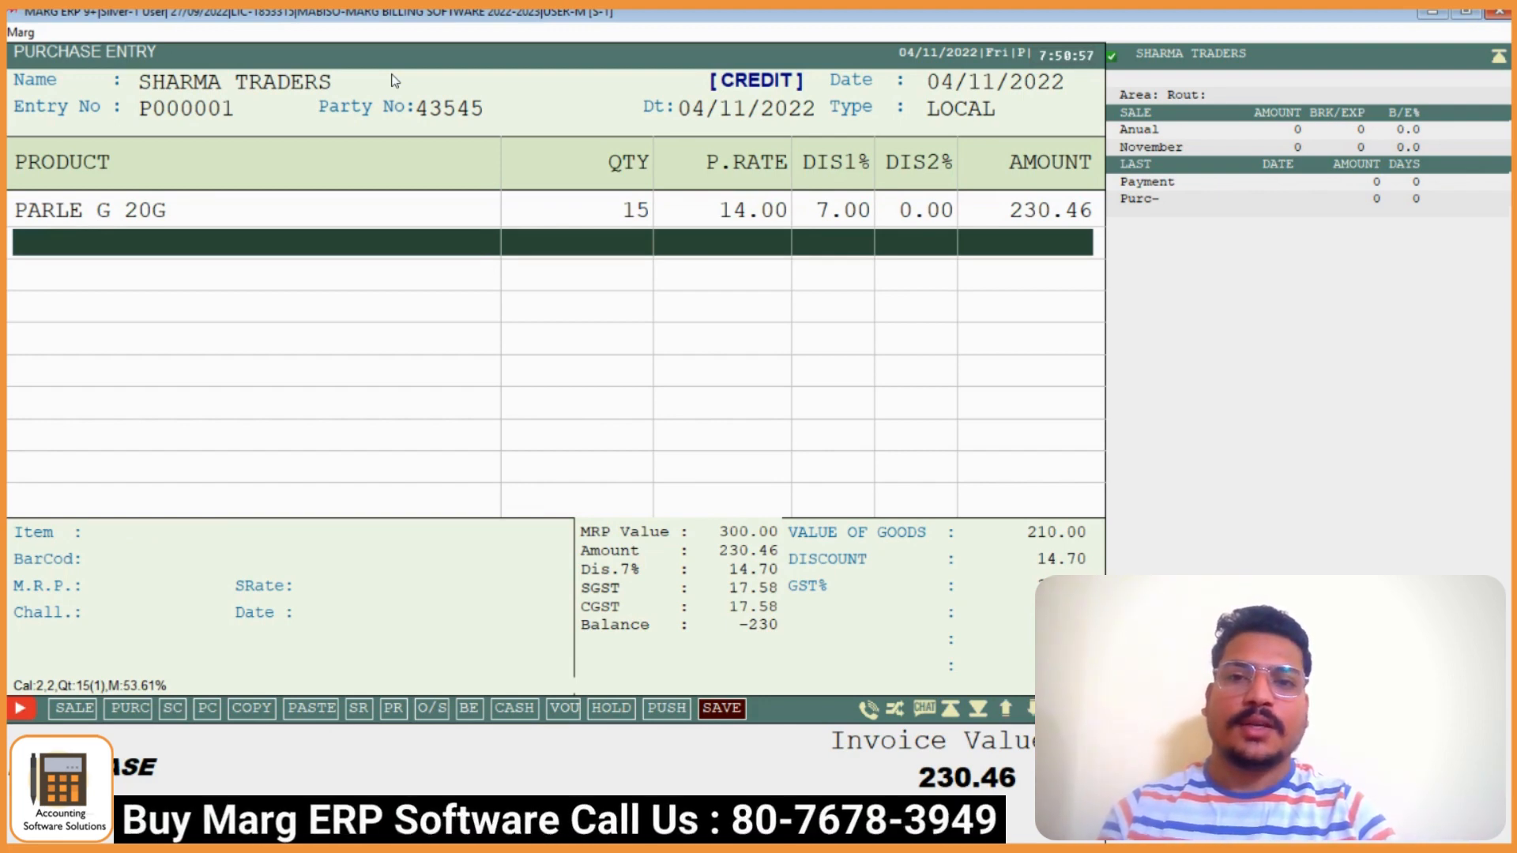
Save the purchase bill with no cash paid, skip printing, and return to the main screen
key(Escape)
key(Return)
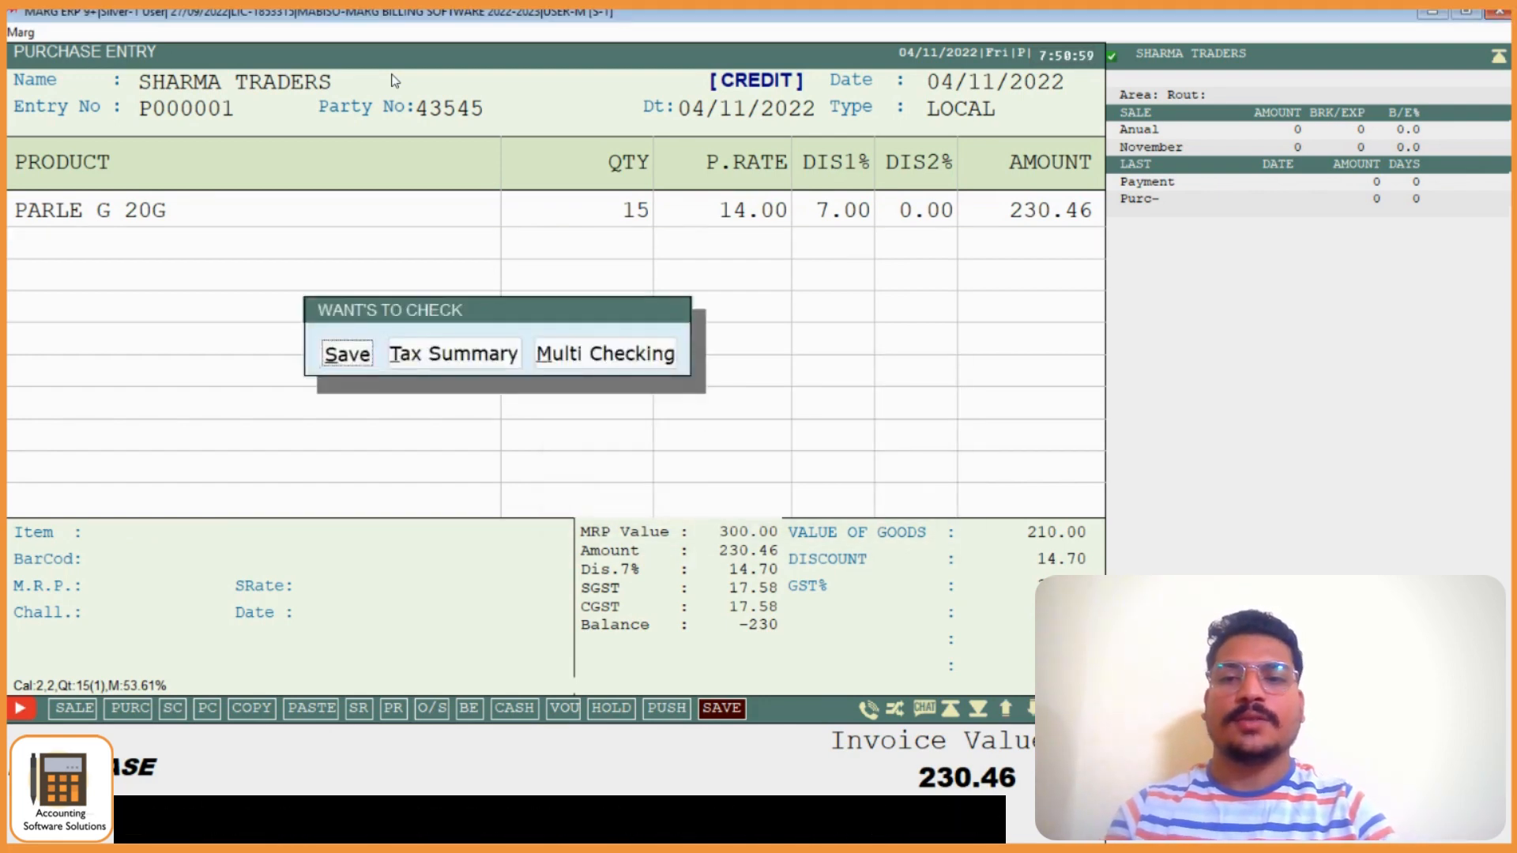
key(Return)
key(Return)
key(Return)
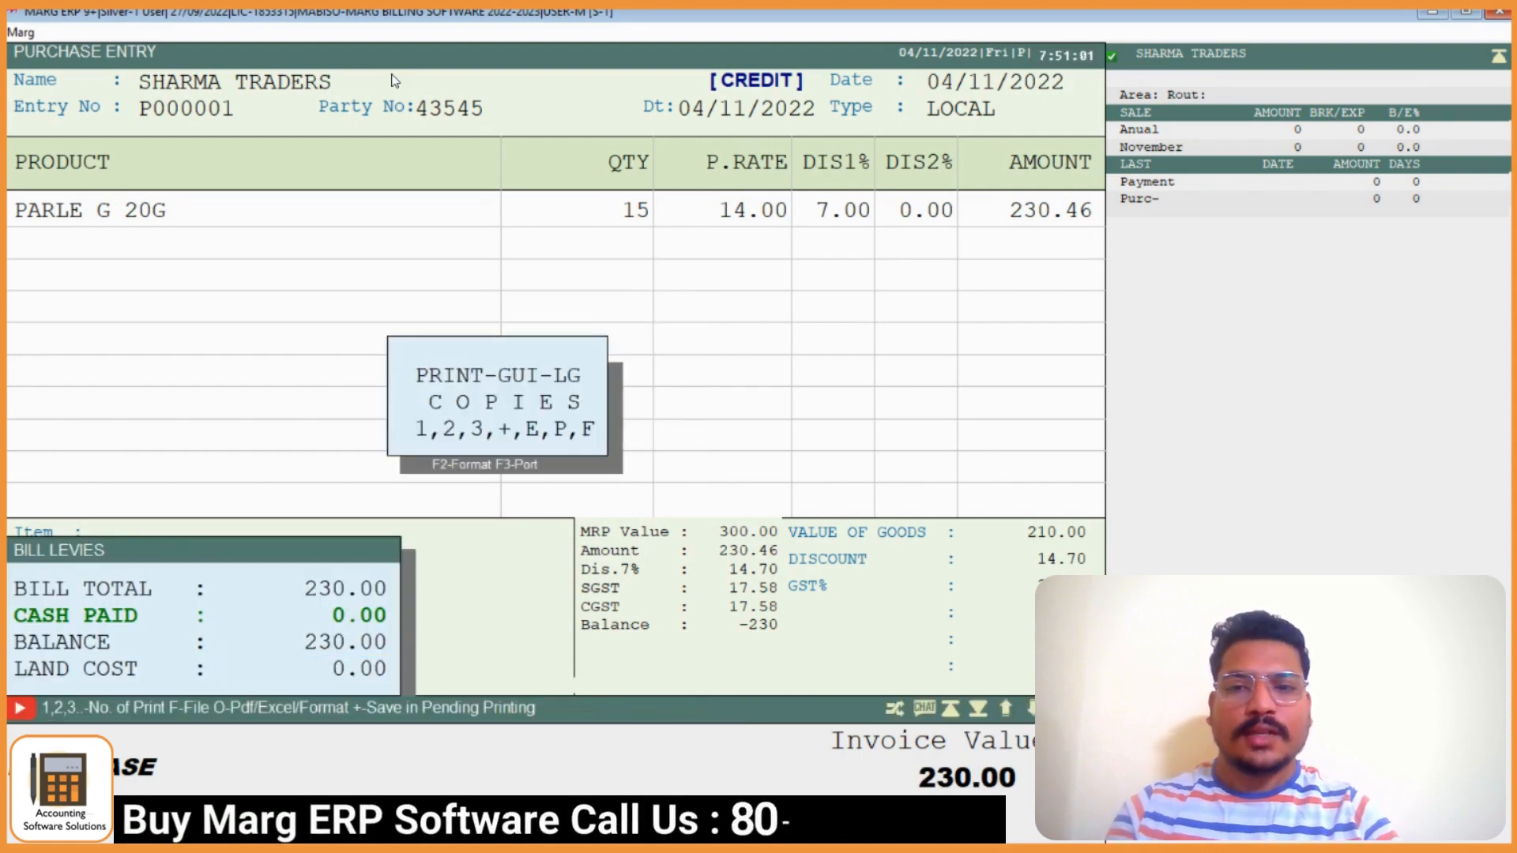
key(Escape)
key(Escape)
key(Escape)
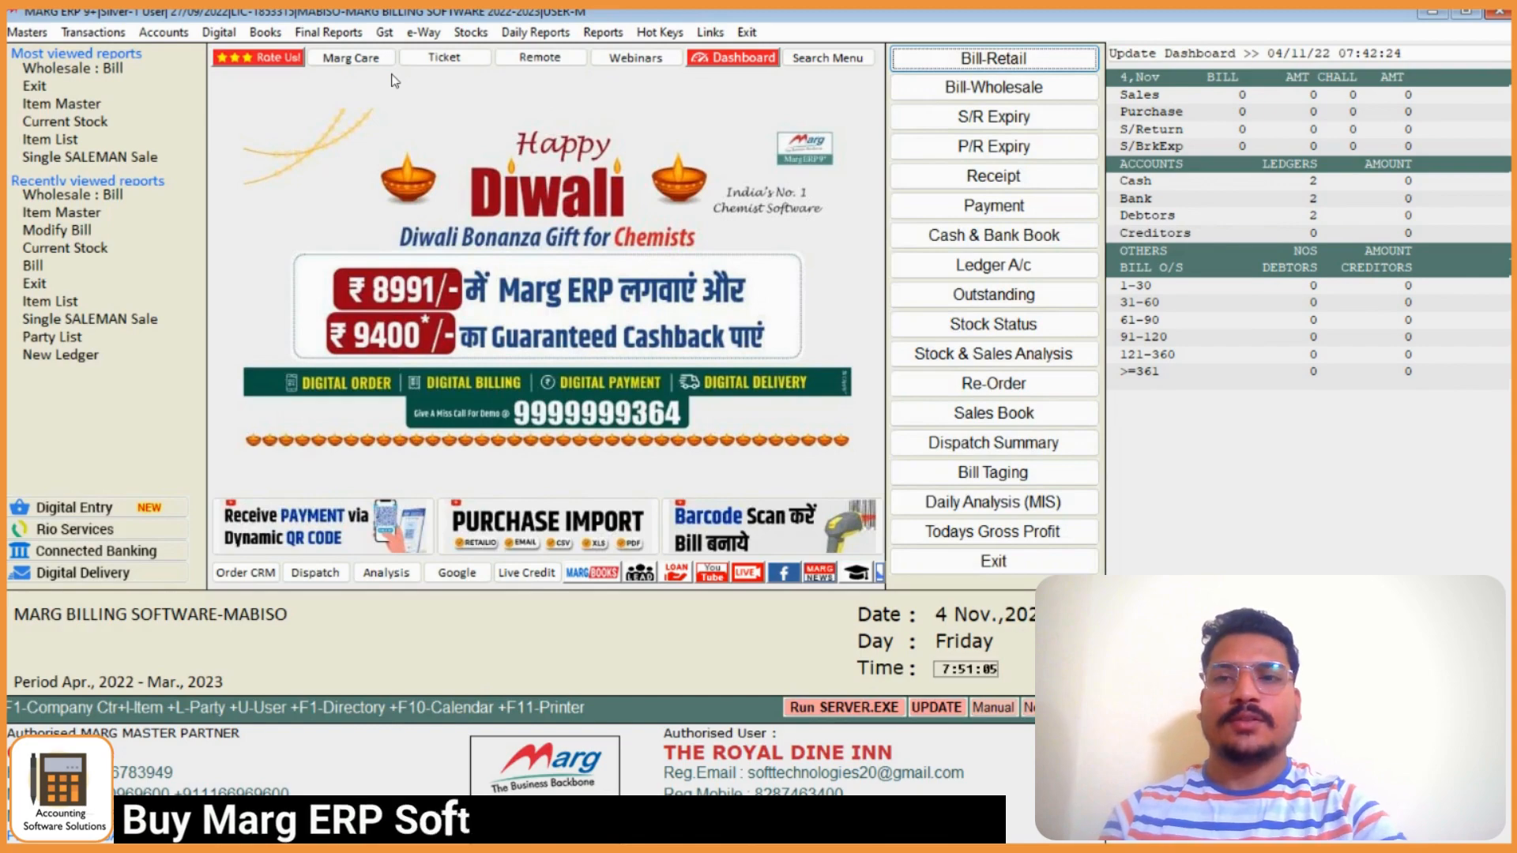
Open the Current Stock report, check the closing stock of PARLE G 20G, and close the report
click(479, 33)
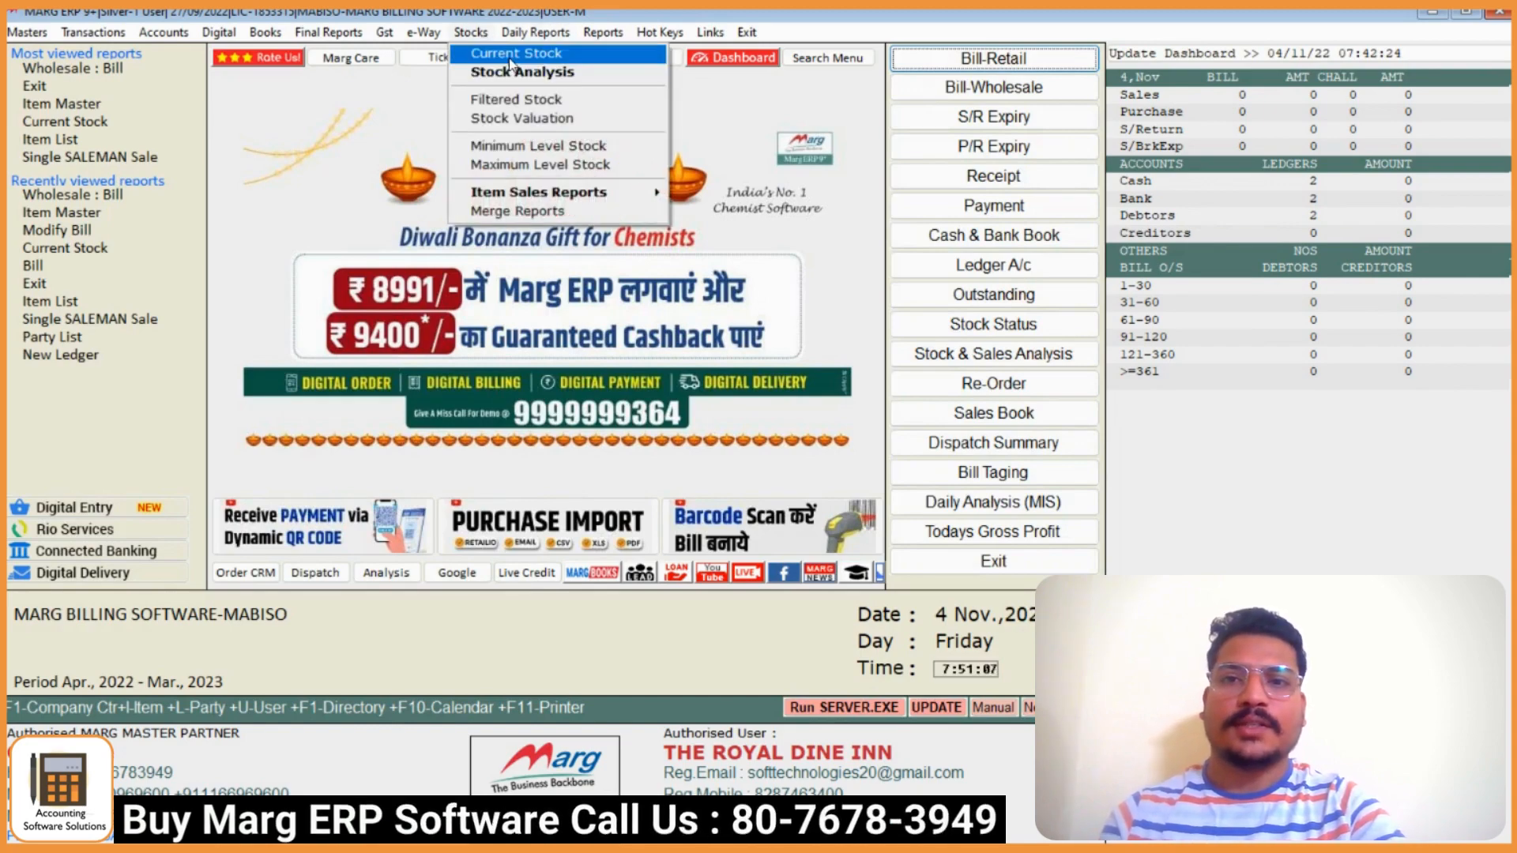
click(511, 59)
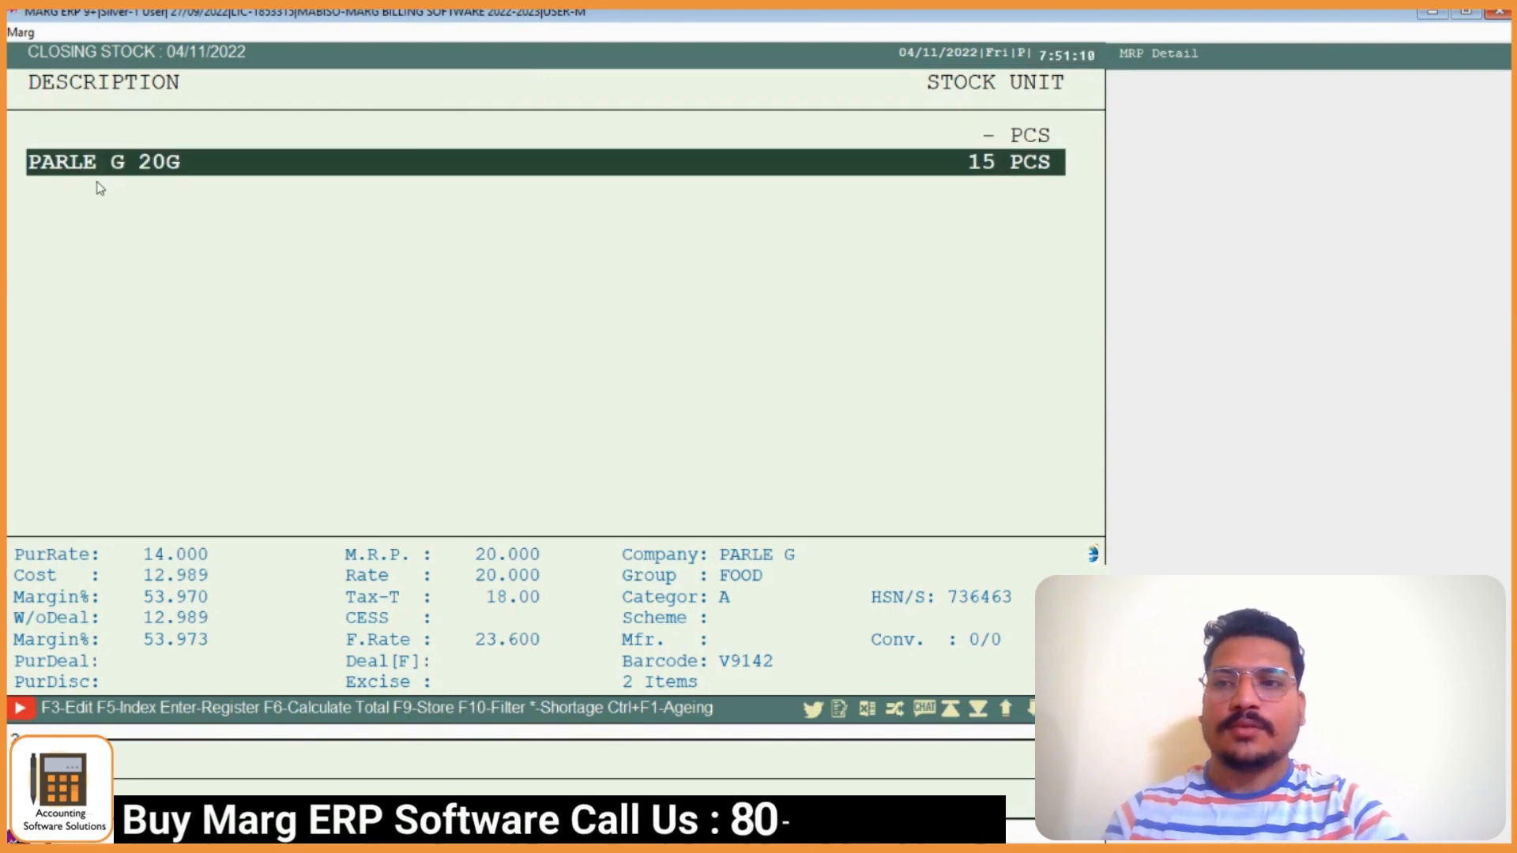
key(Up)
key(Down)
key(Up)
key(Down)
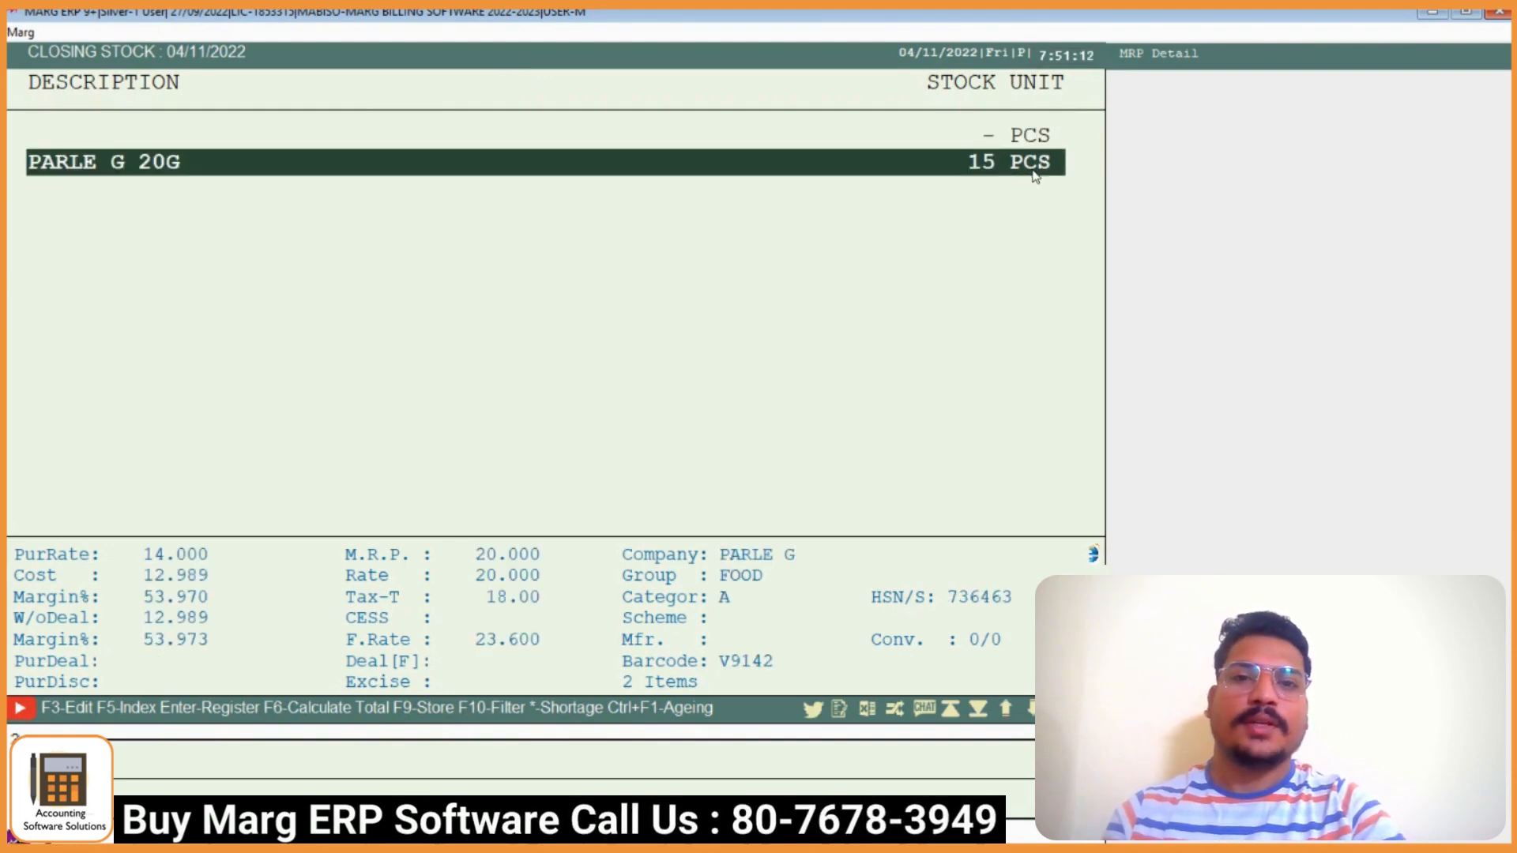
key(Escape)
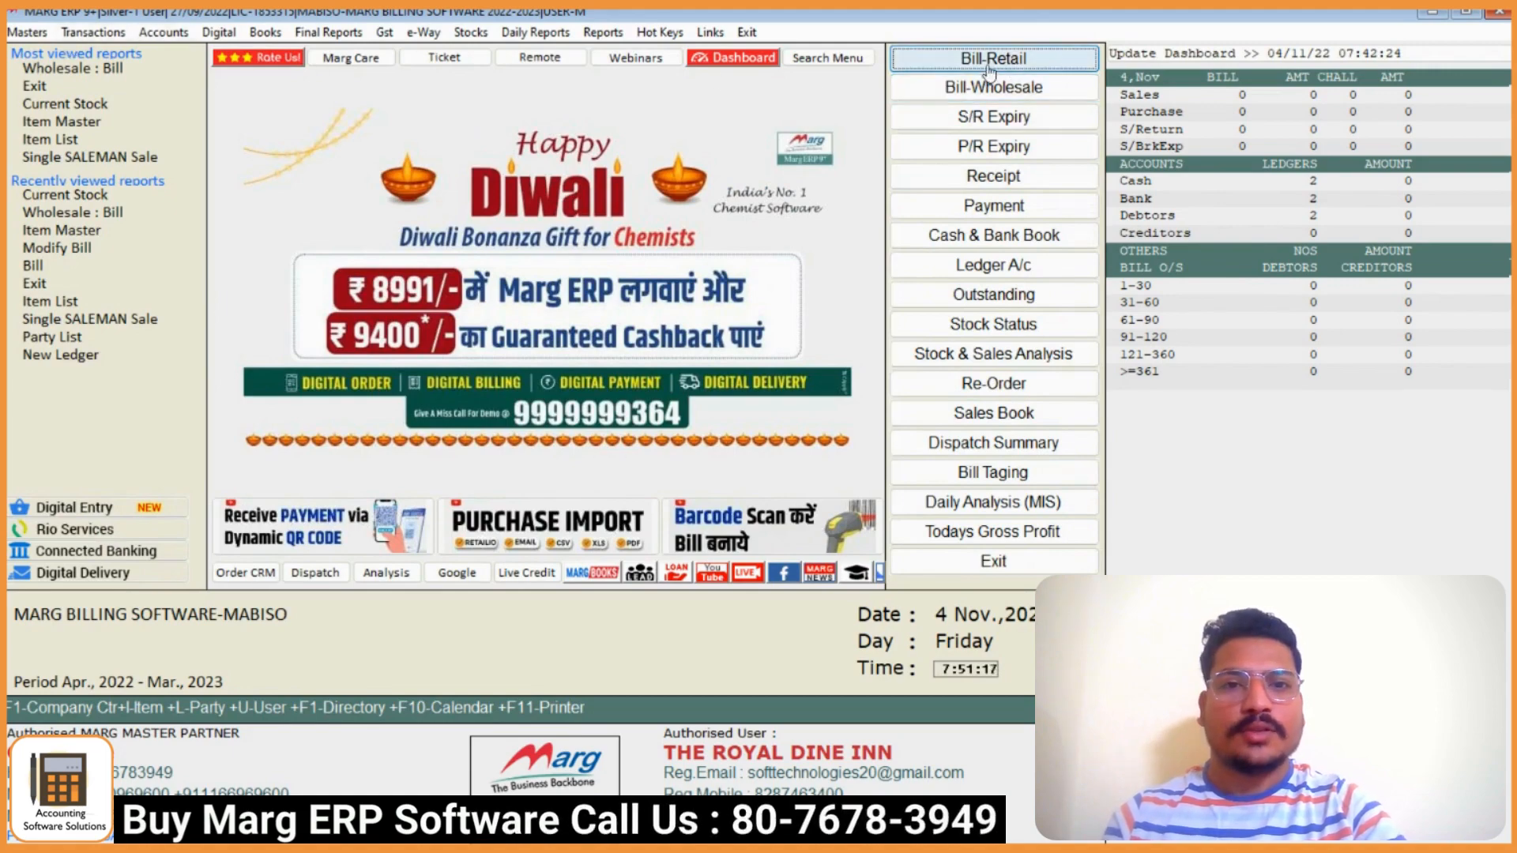
Start a new wholesale sales bill and accept the date 04/11/2022
click(1043, 64)
key(Escape)
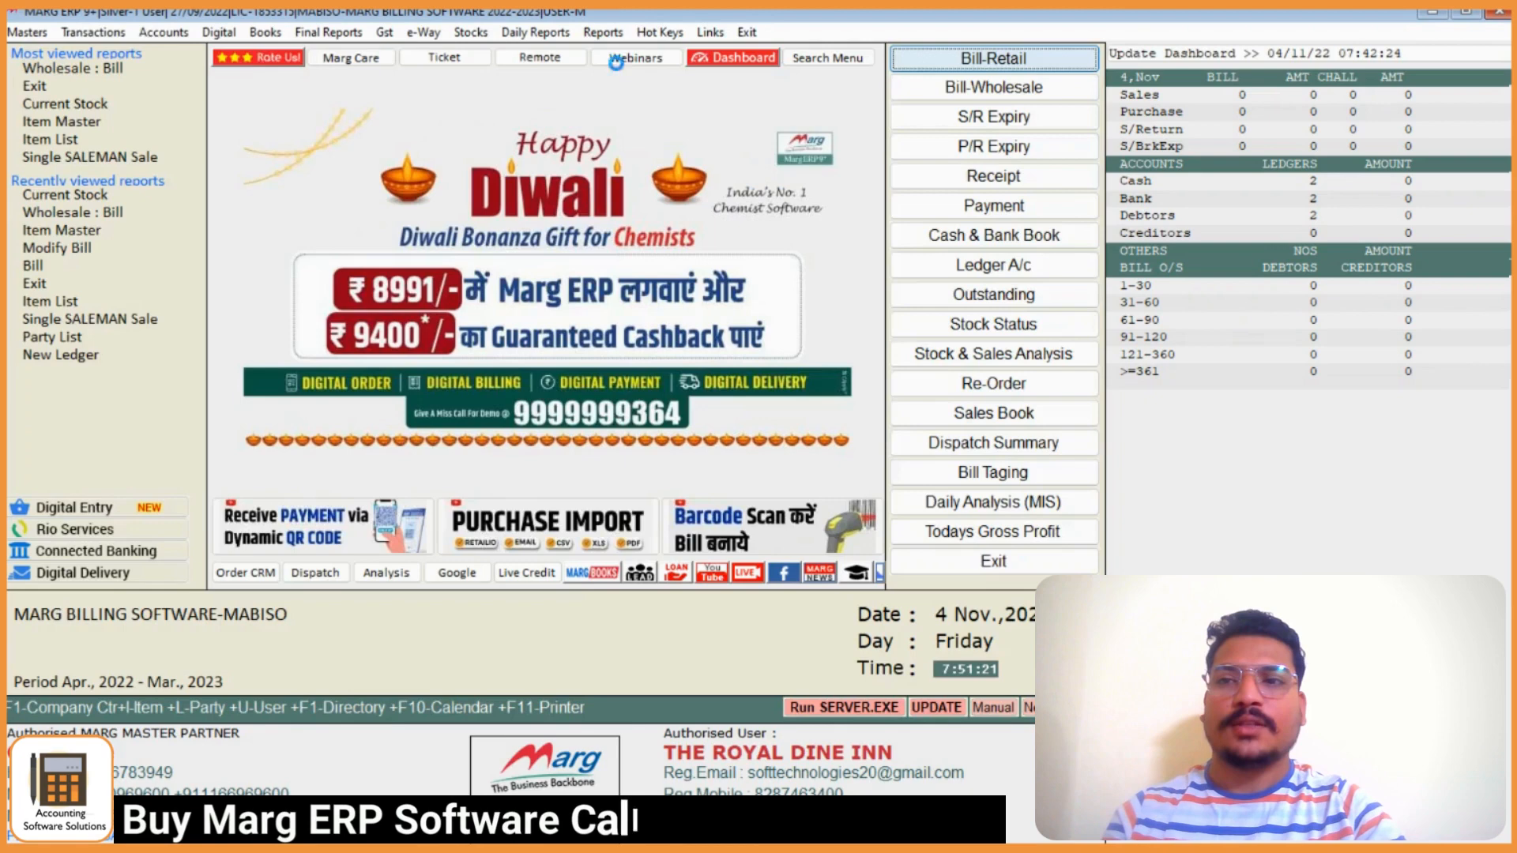
click(73, 35)
mouse_move(92, 53)
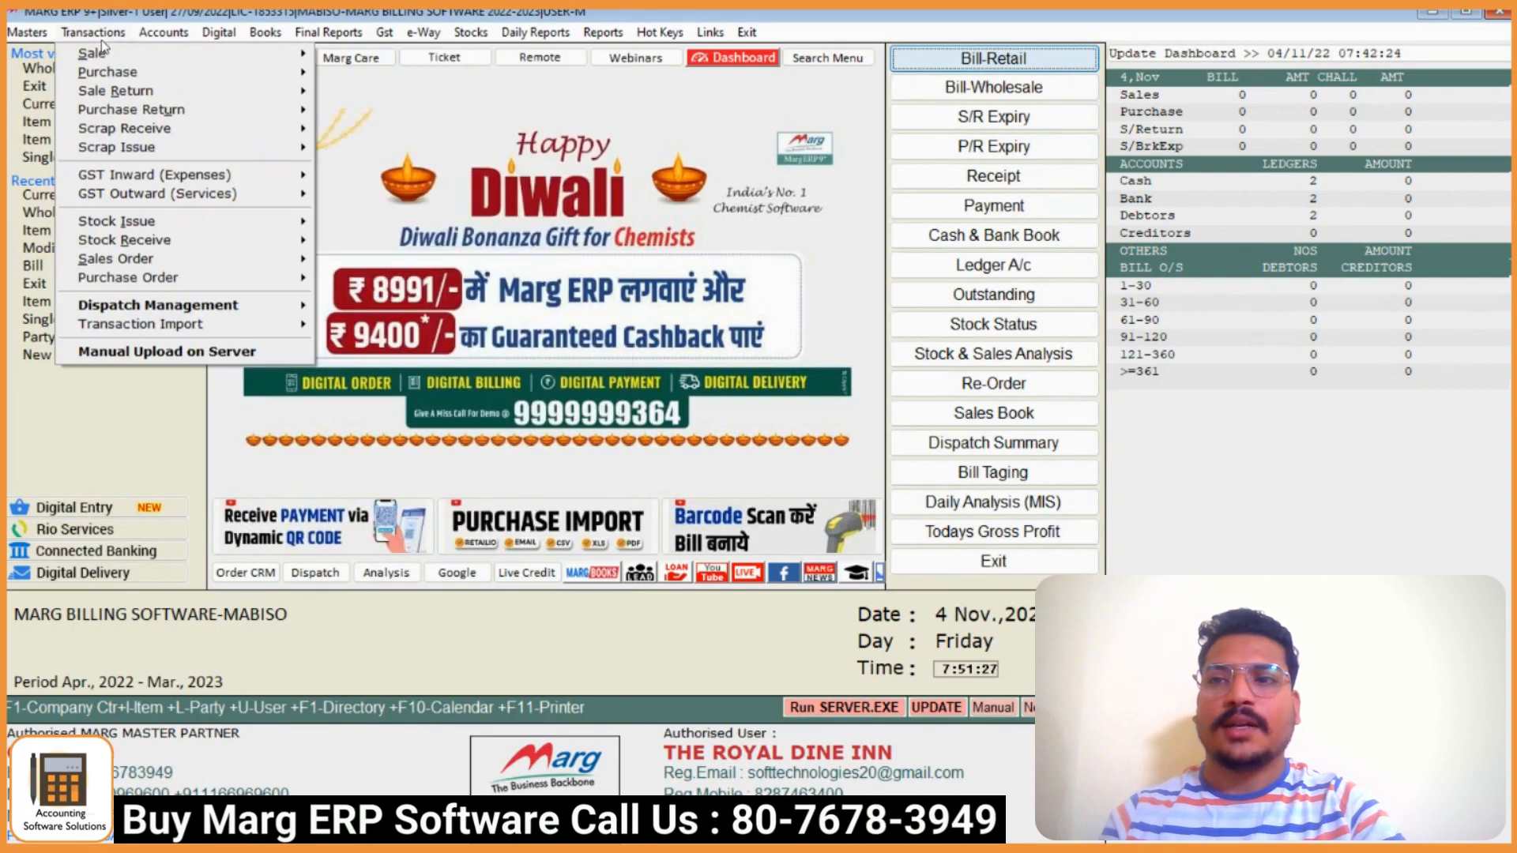
mouse_move(230, 56)
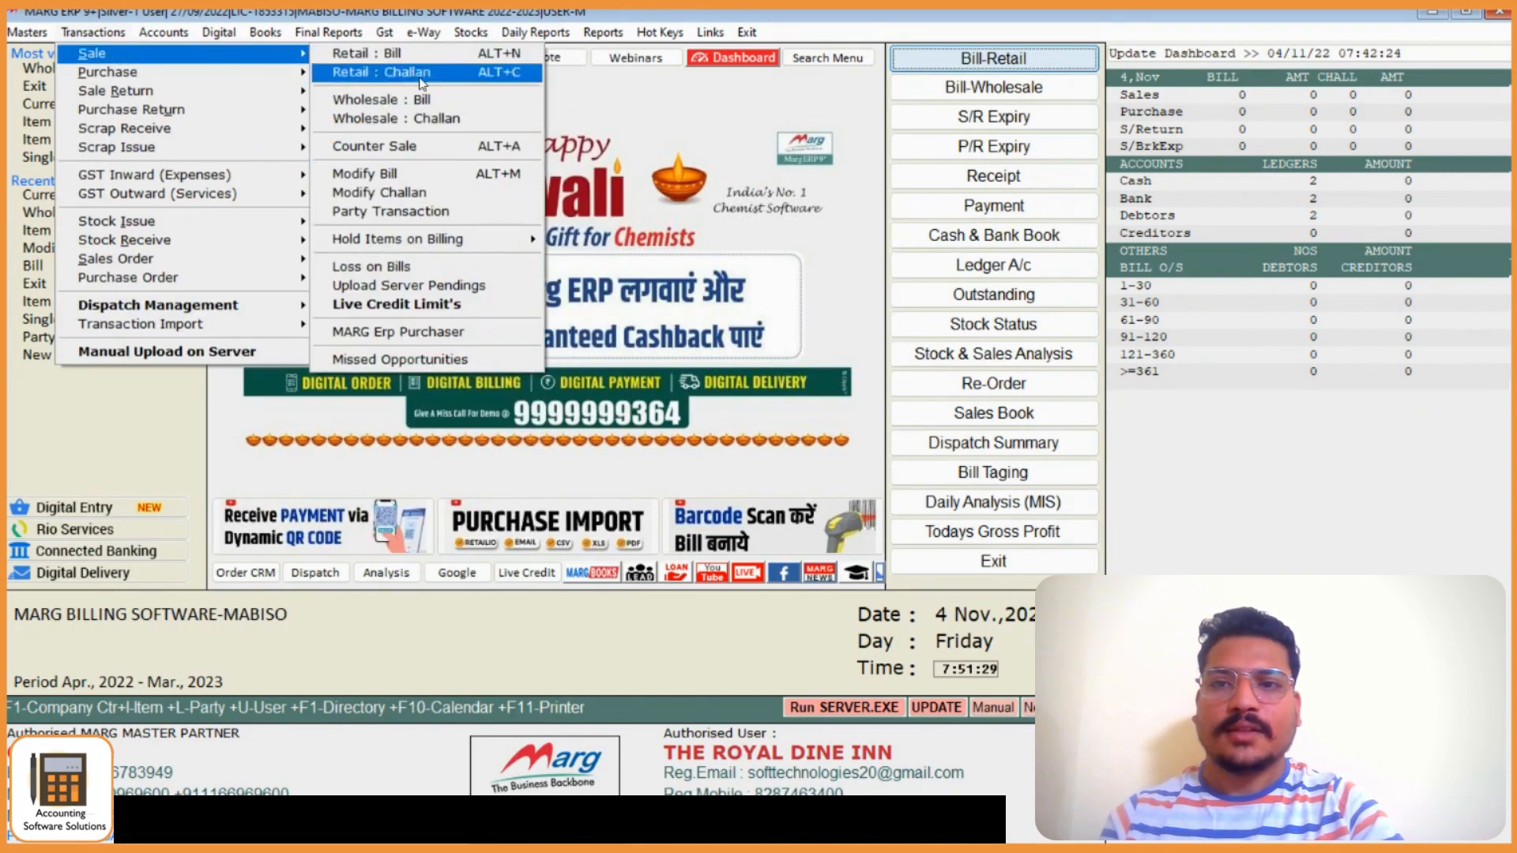
click(425, 101)
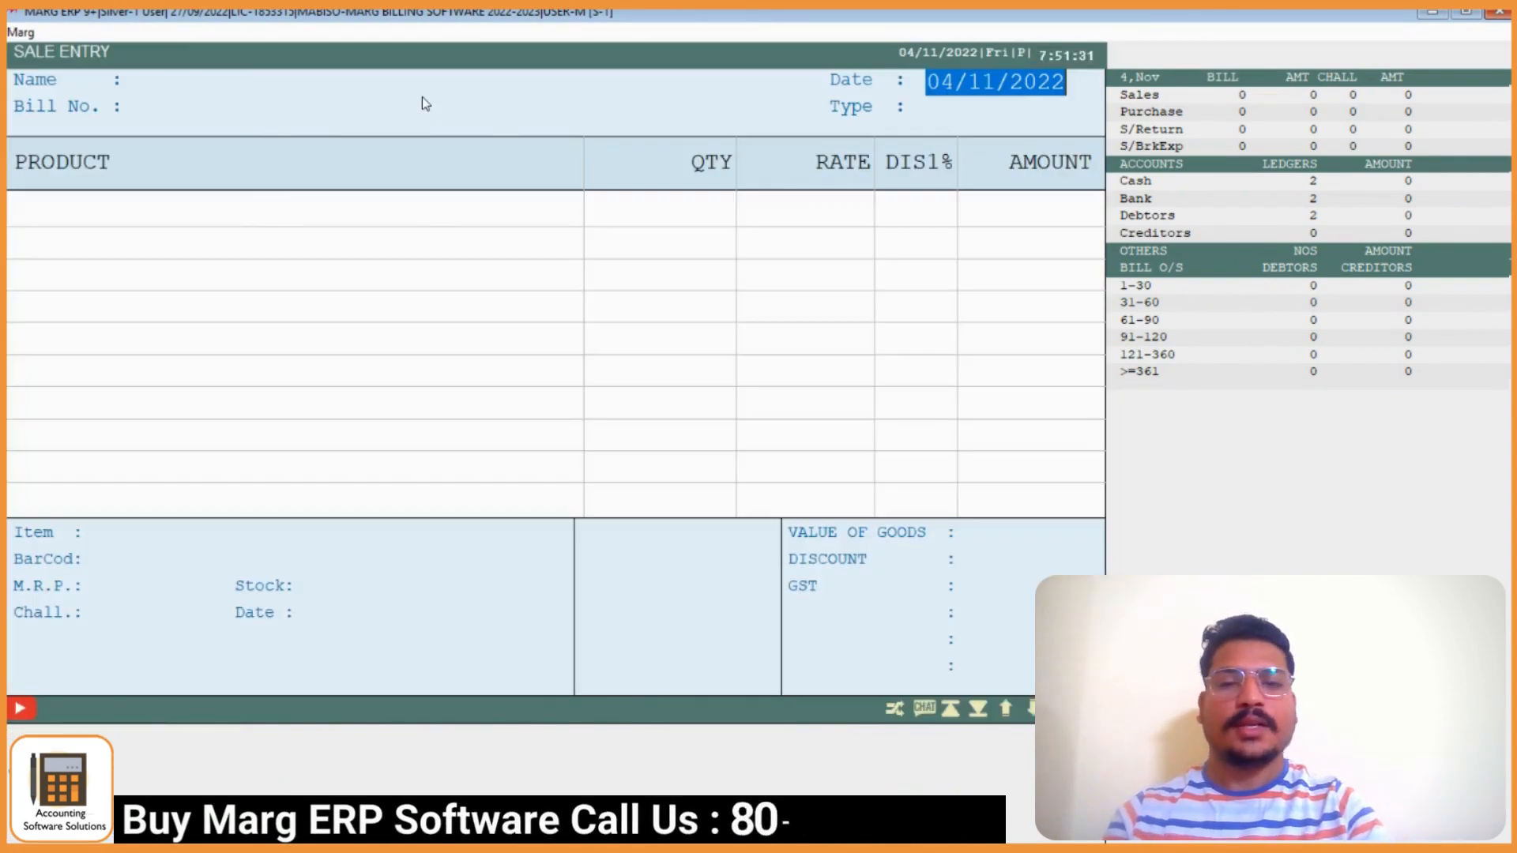
key(Return)
key(Down)
key(Down)
key(Down)
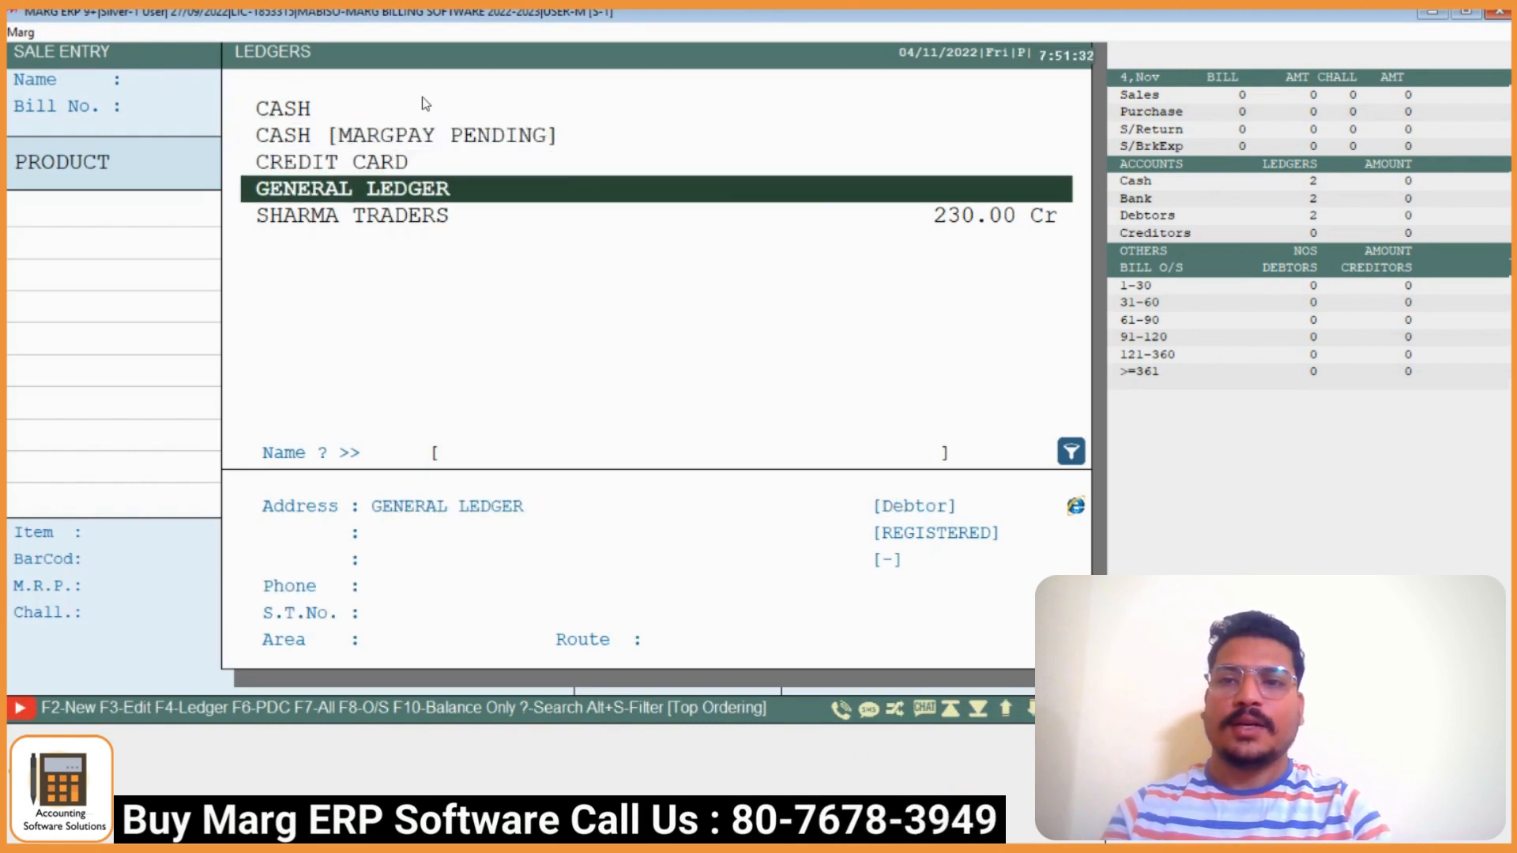
key(Up)
key(Up)
key(Up)
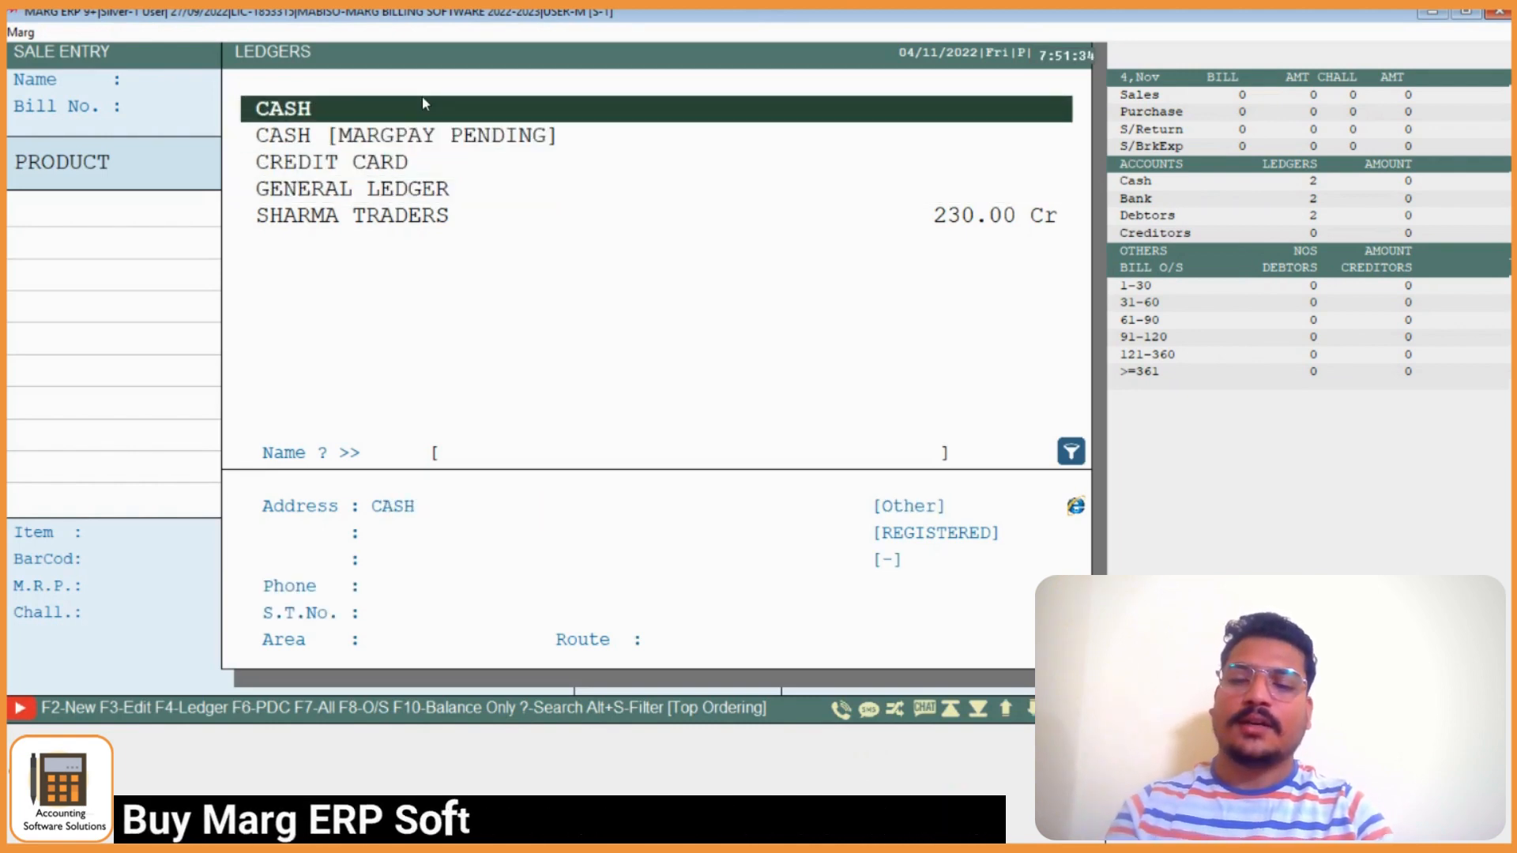
key(Return)
key(Return)
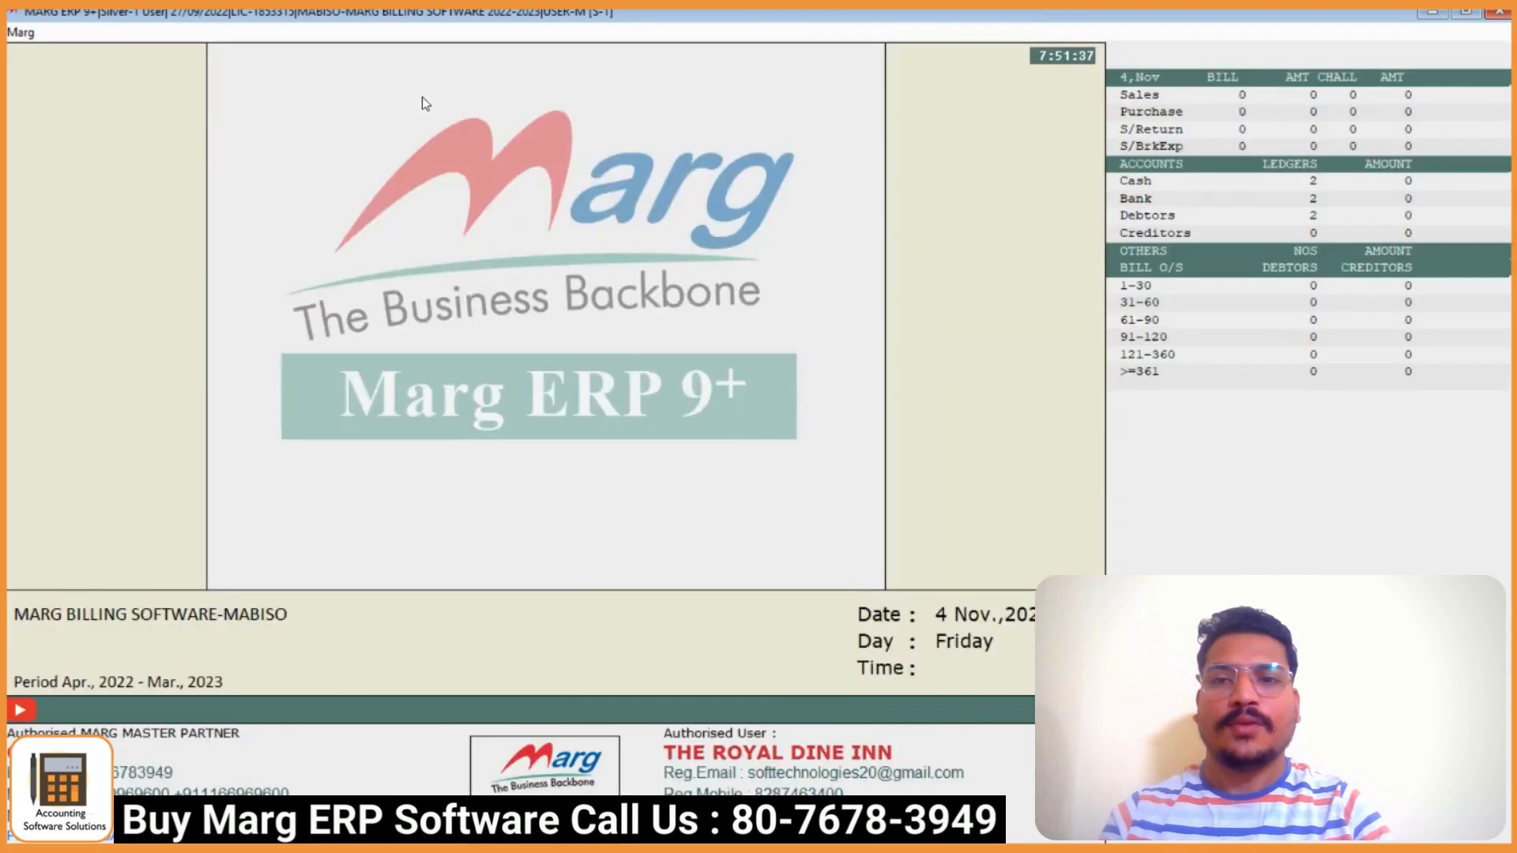
key(Escape)
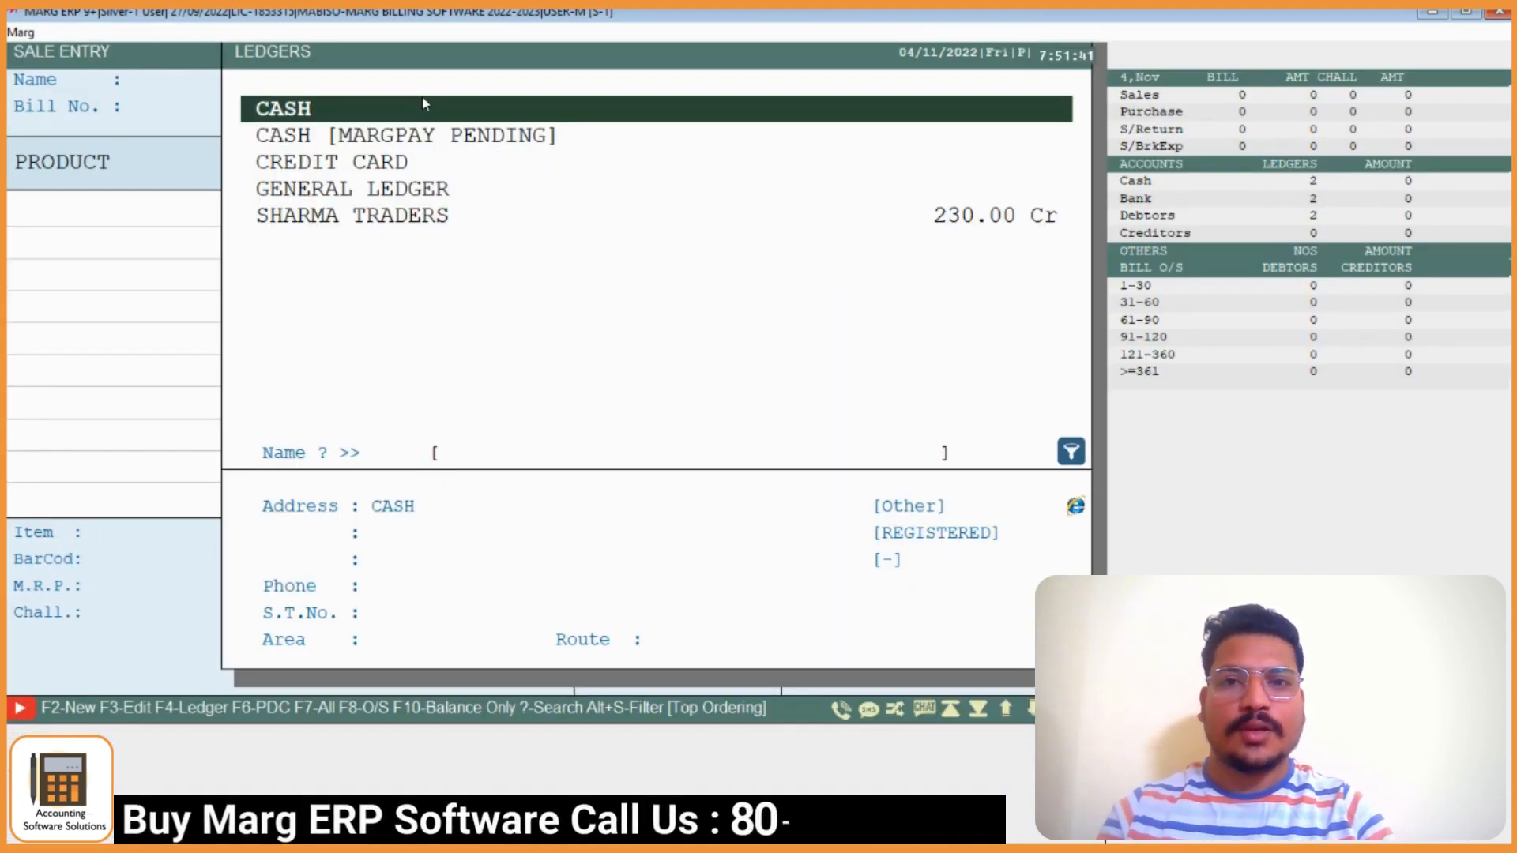
Create a new customer ledger under the Sundry Debtors group and name it SS TRADERS
key(F2)
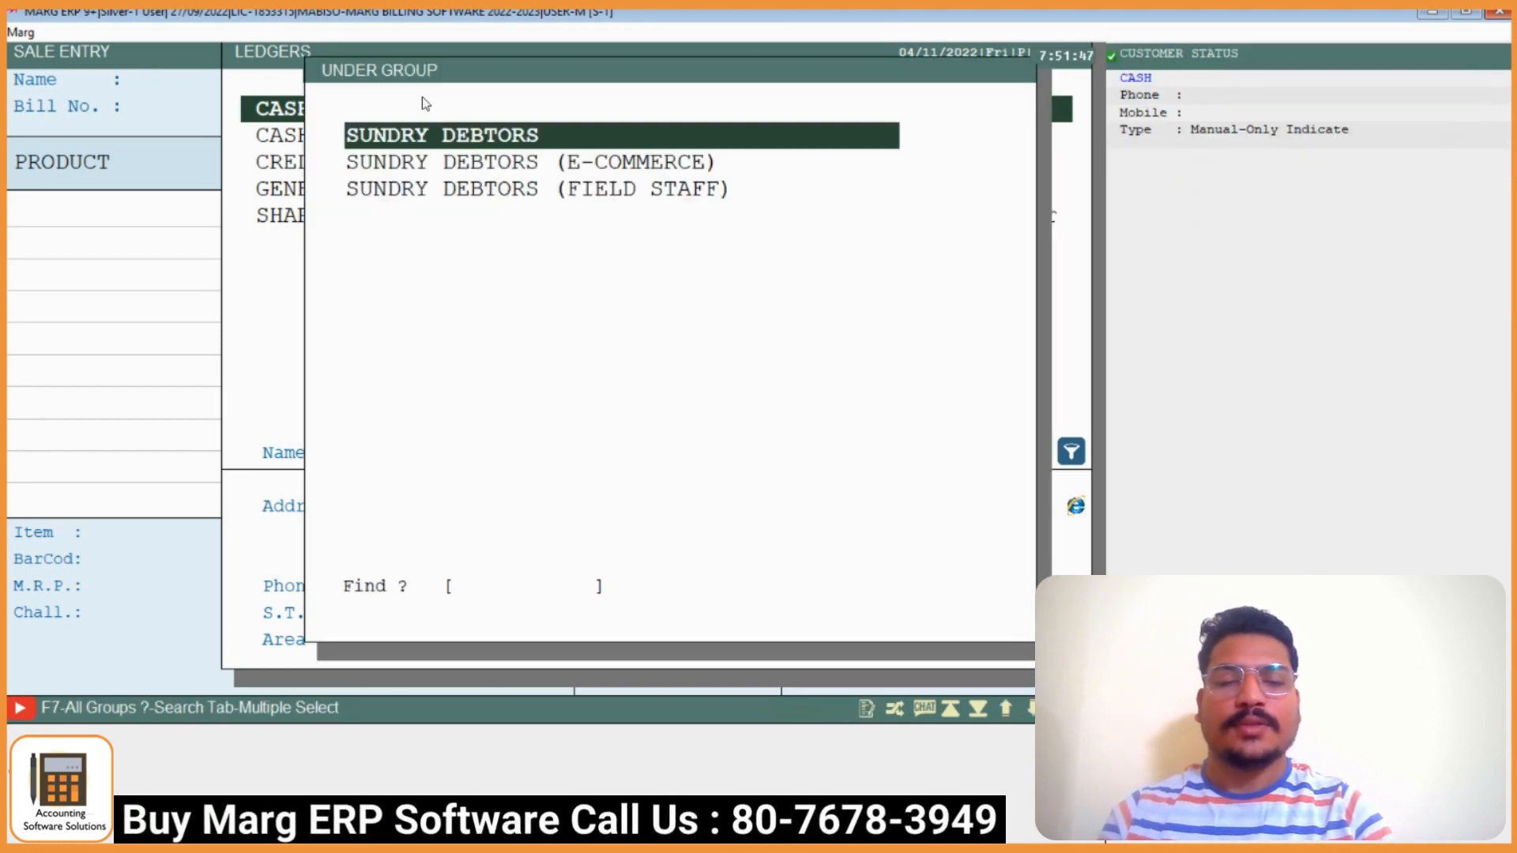
key(Return)
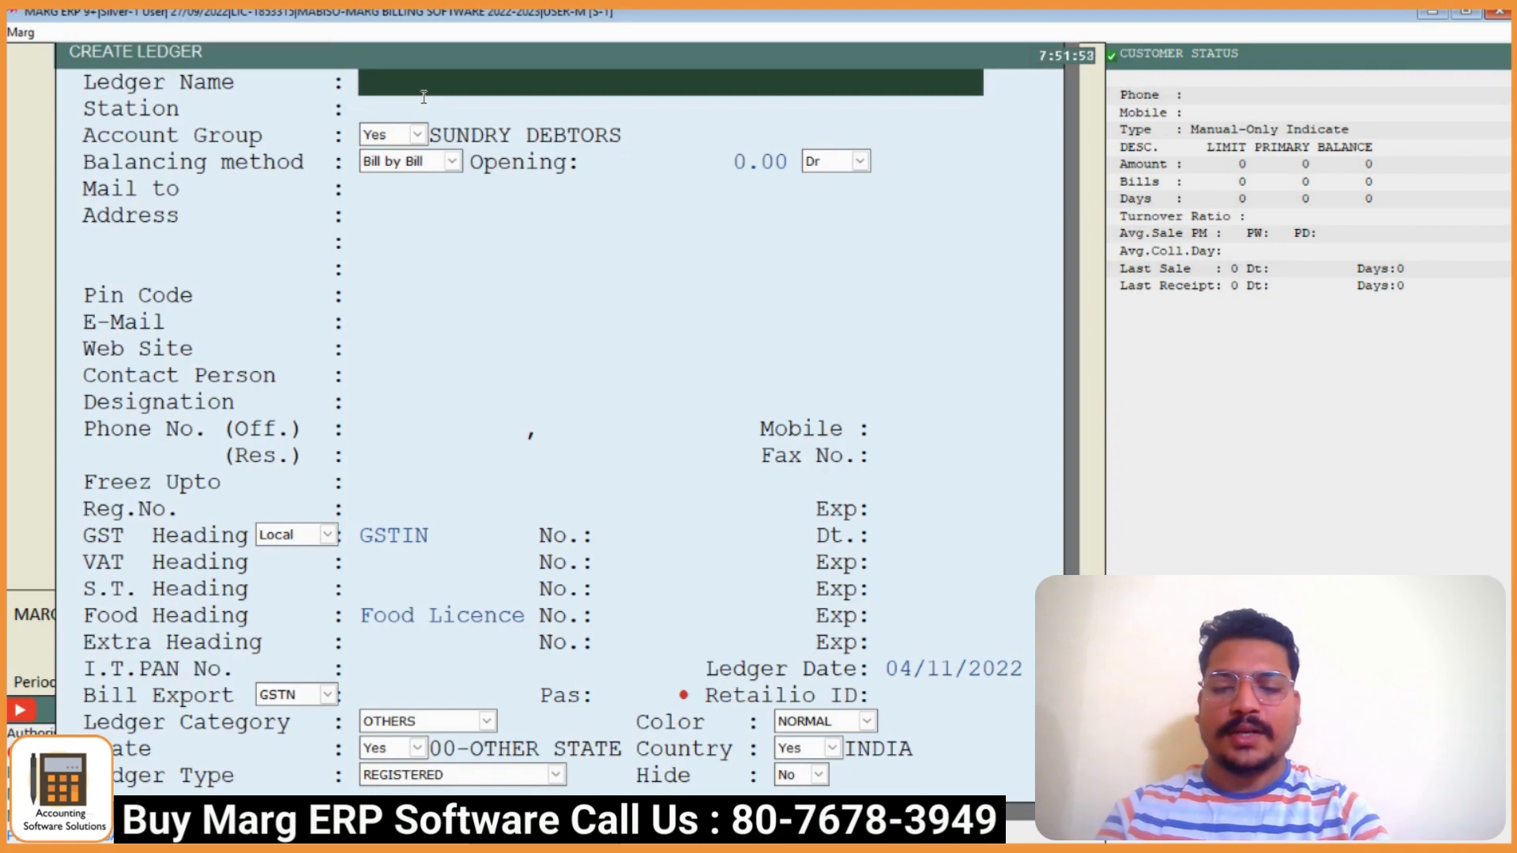
text(SS)
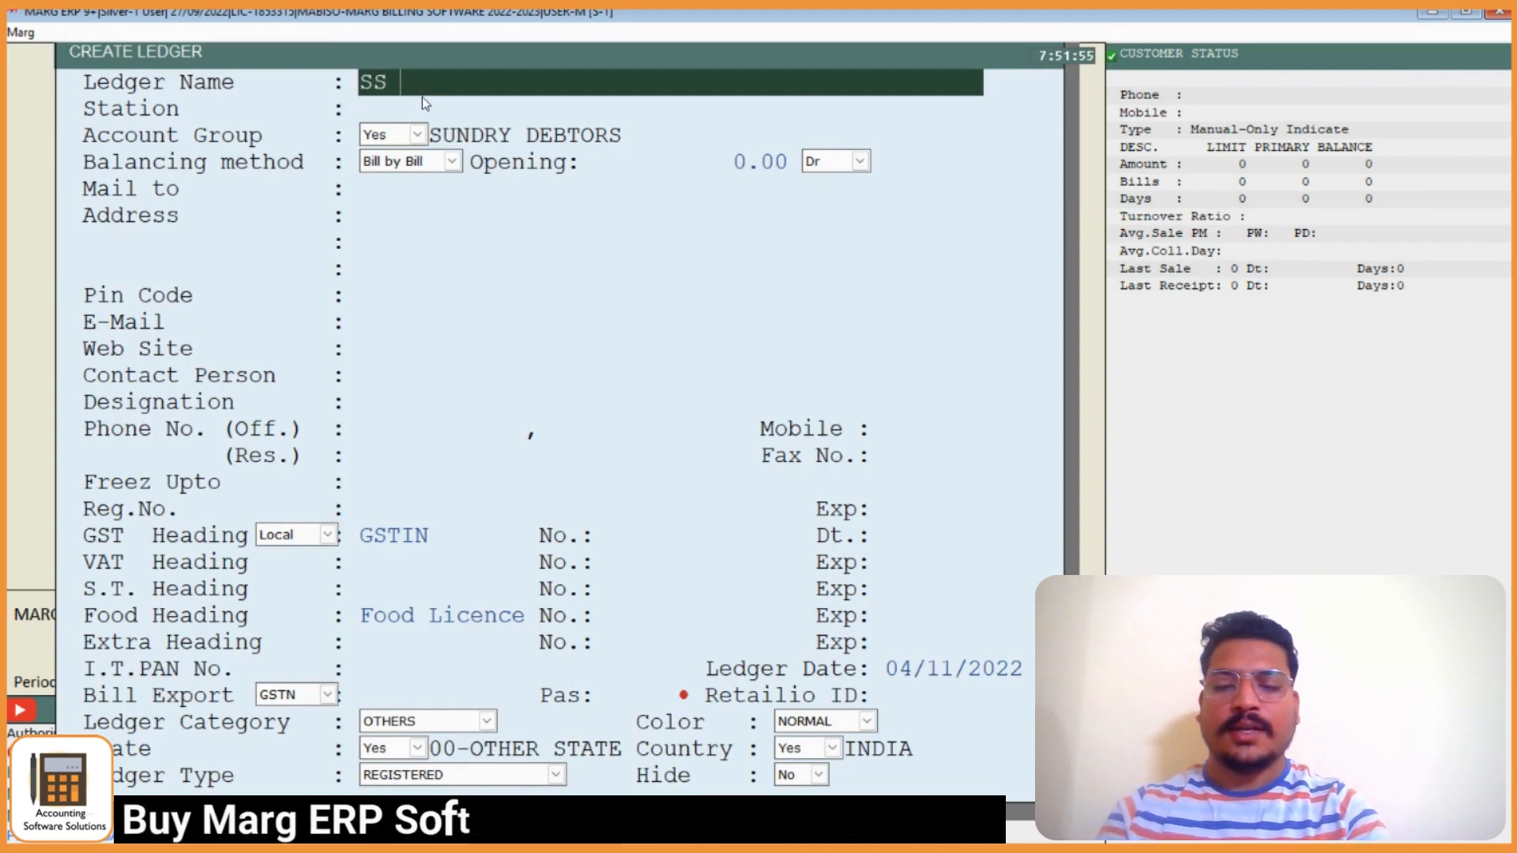
text( TRADERS)
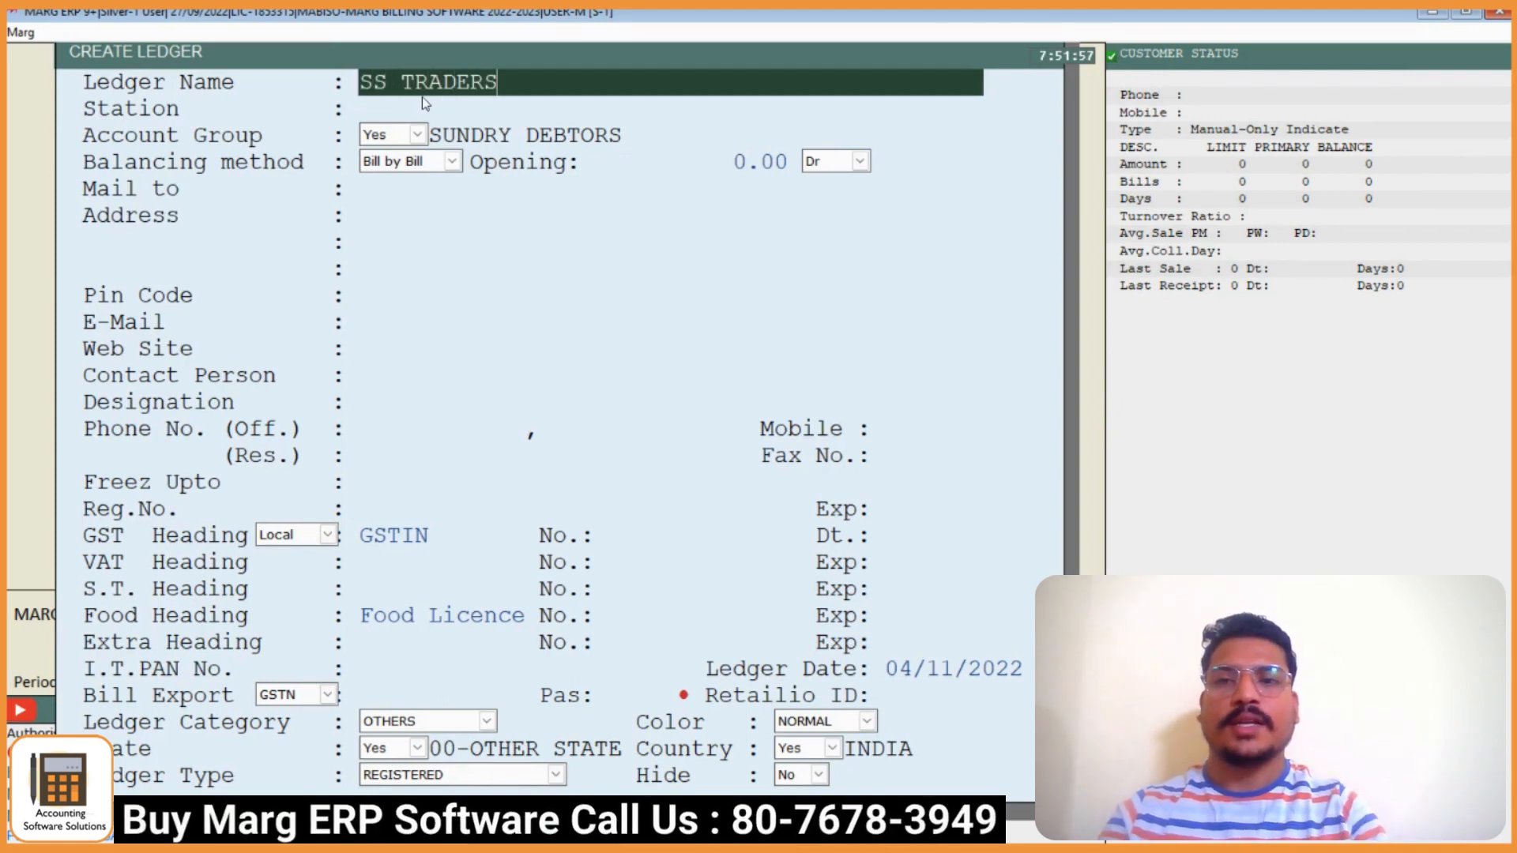
Keep Bill by Bill balancing for the ledger, leaving the station, address, e-mail, contact and office phone blank
key(Return)
key(Return)
key(Return)
key(Return)
key(Return)
key(Return)
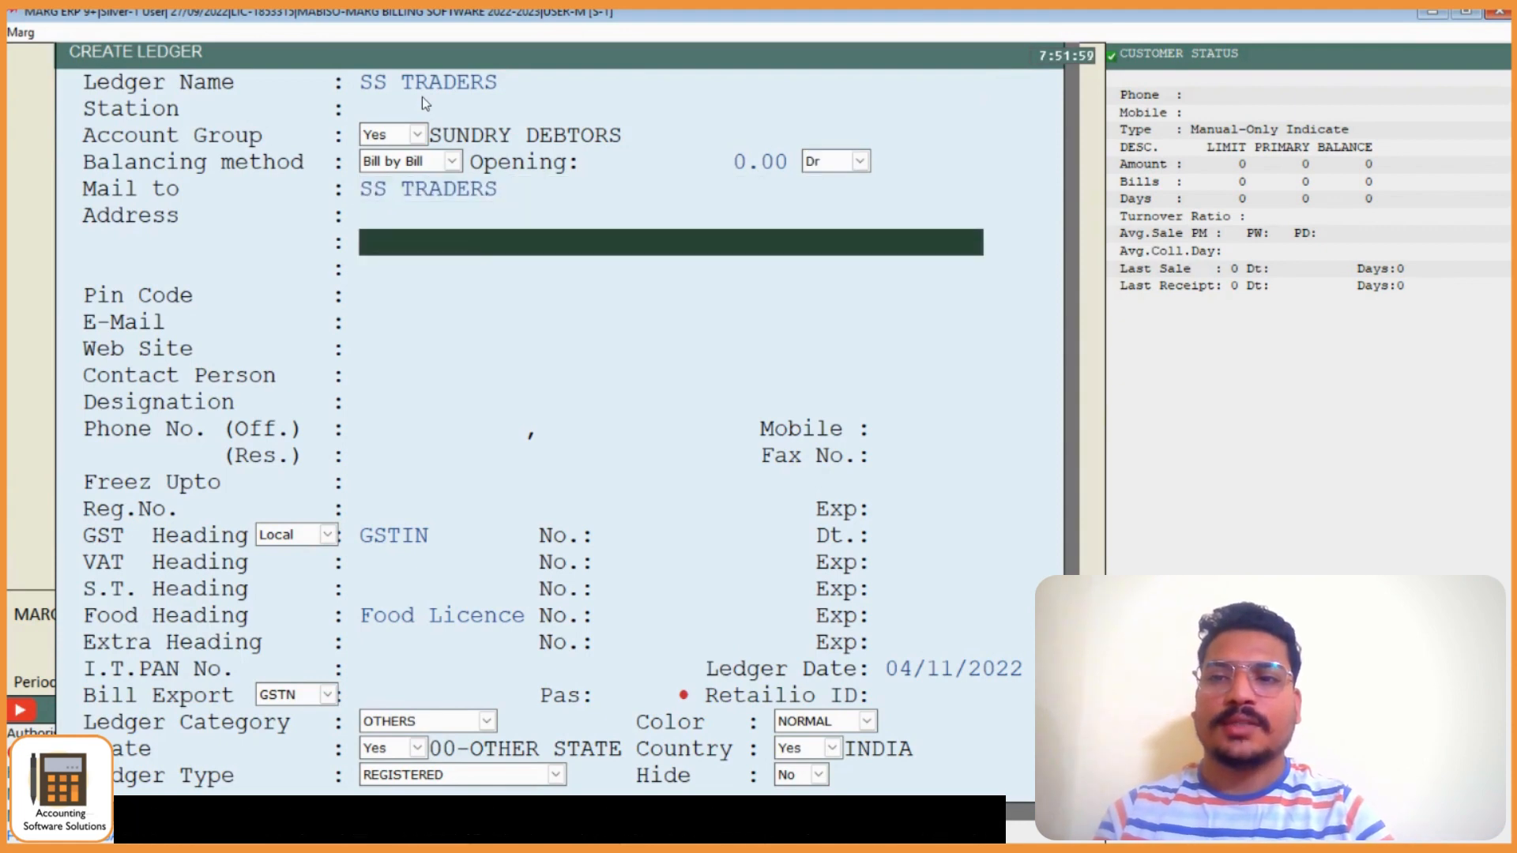
key(Return)
key(Return)
key(Return)
key(Return)
key(Return)
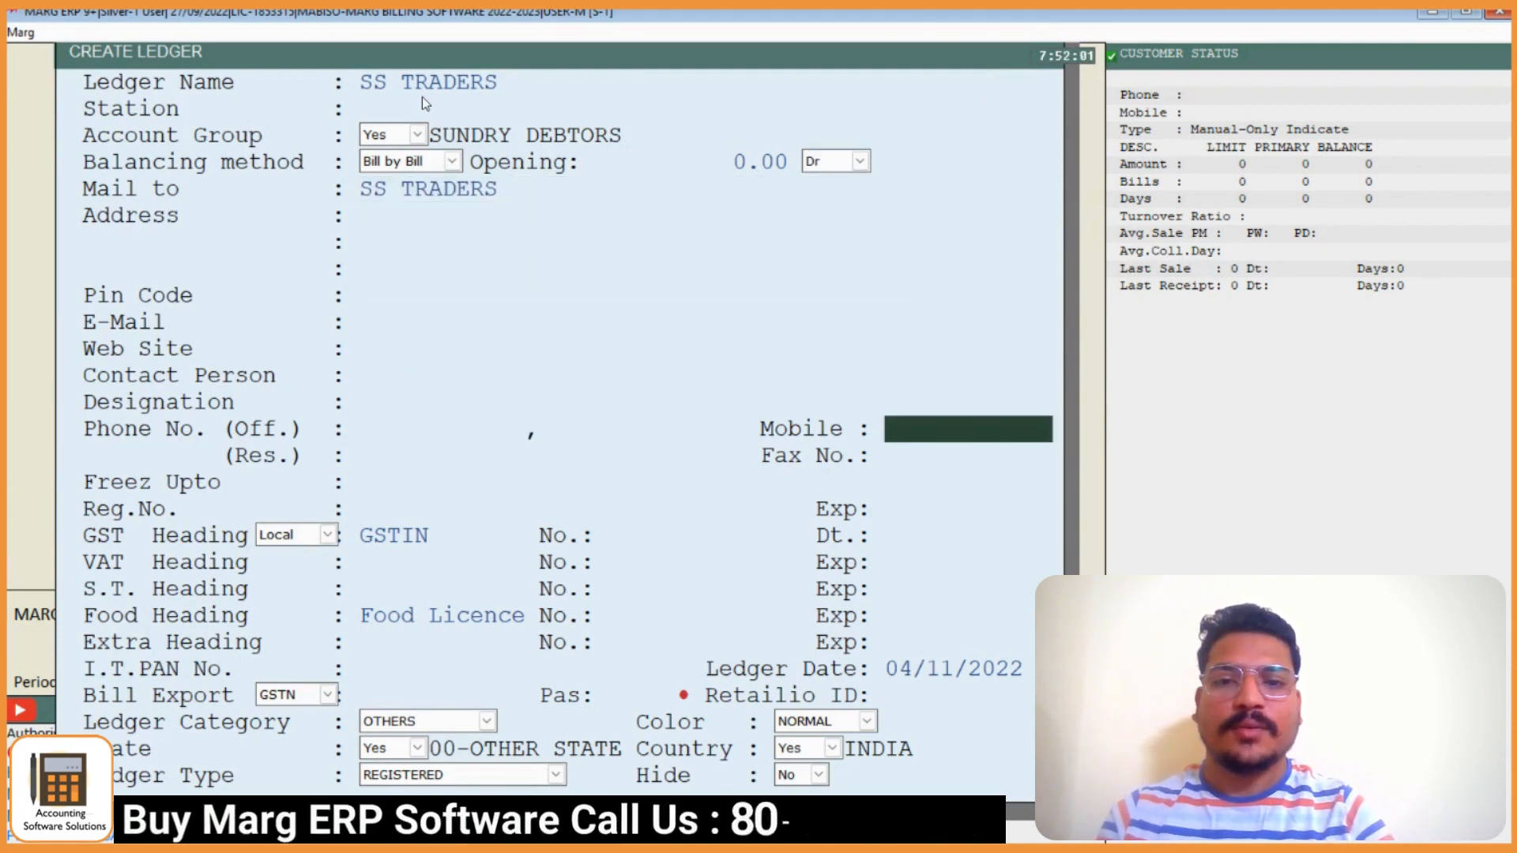
Leave the customer's mobile number and GSTIN empty, keep the remaining defaults, and save the ledger
key(Return)
key(Return)
key(Return)
key(Return)
key(Page_Down)
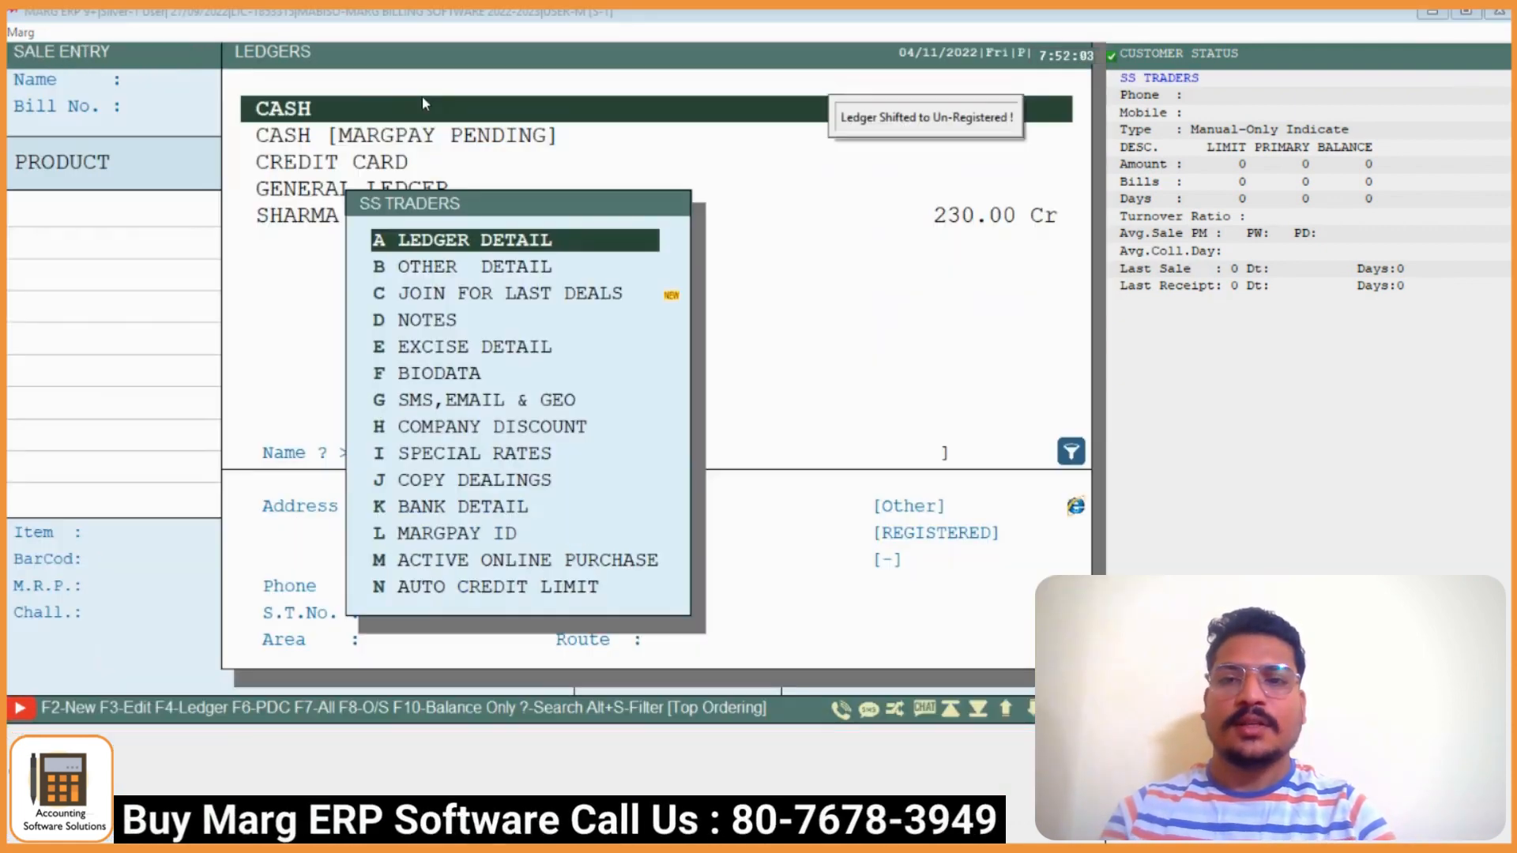
Close the new ledger's options, use SS TRADERS as the sales bill's customer, and begin the first product line
key(Escape)
key(Return)
key(Return)
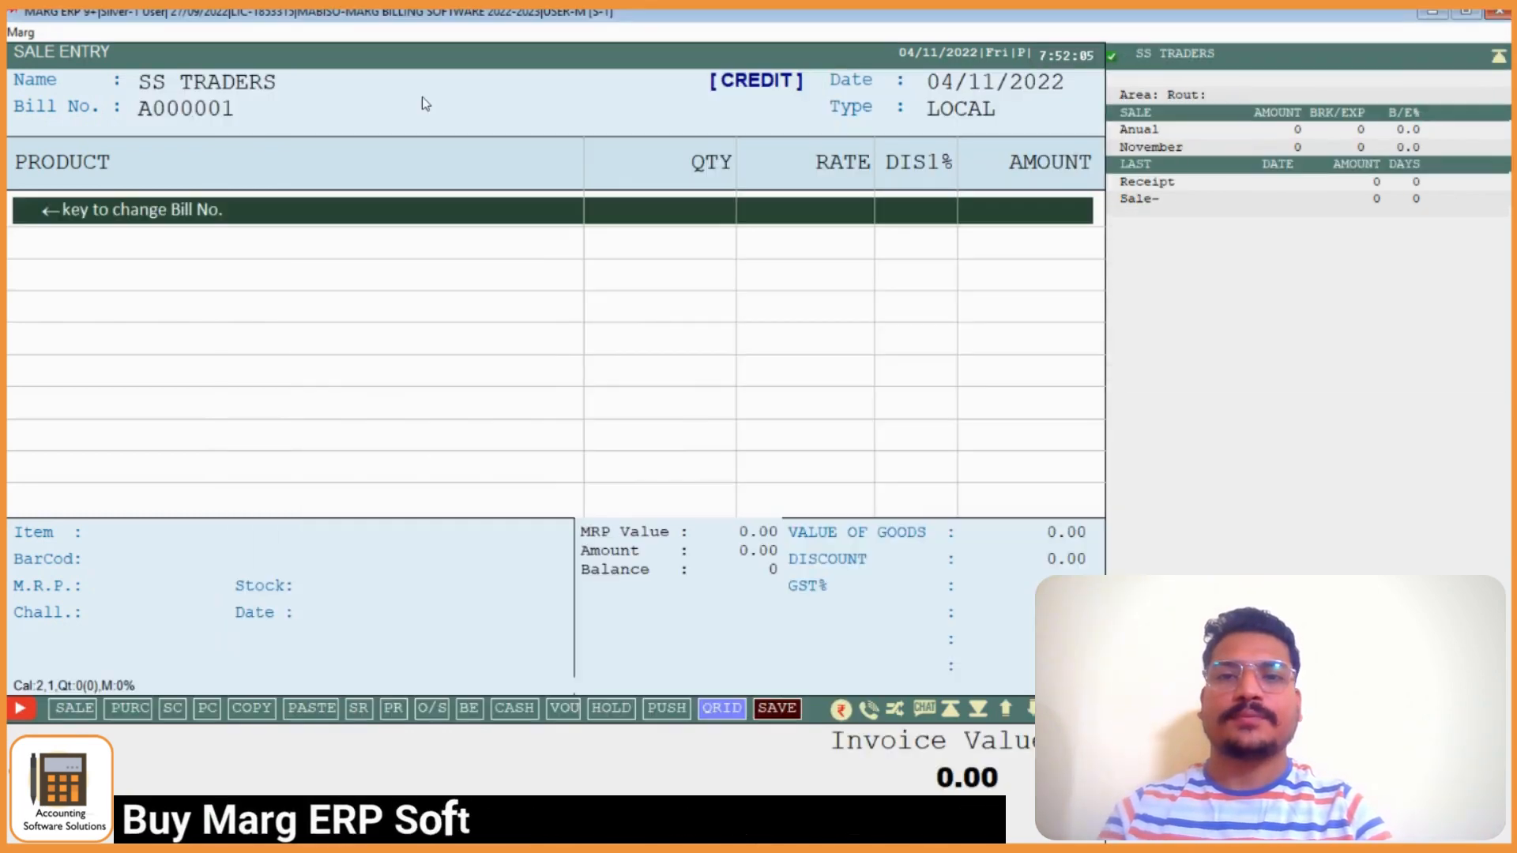
key(Return)
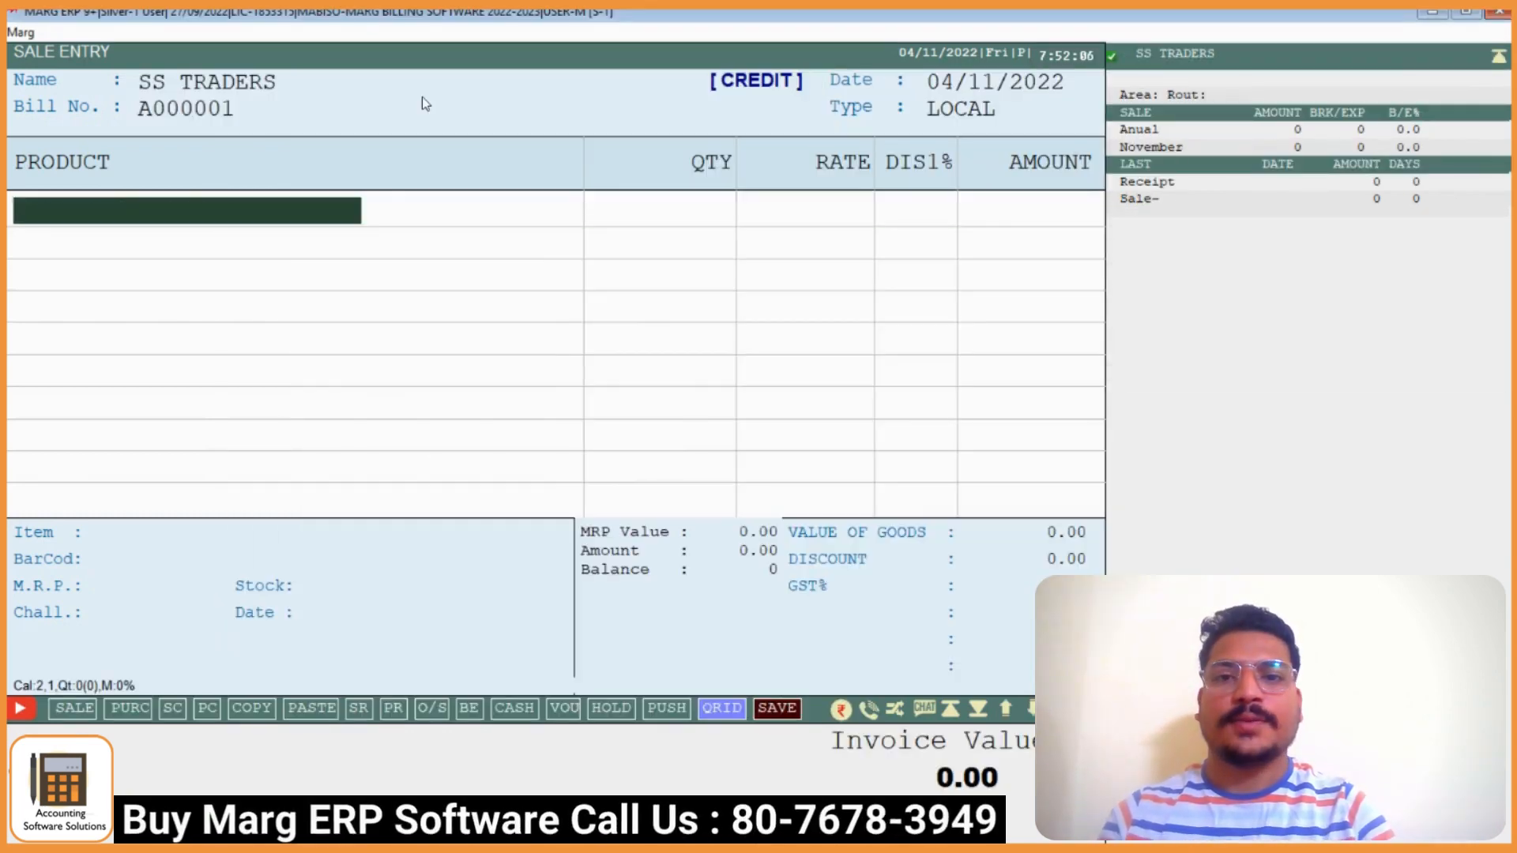
Add PARLE G 20G to the sales bill with quantity 10, rate 20.00 and a 25% discount
key(Return)
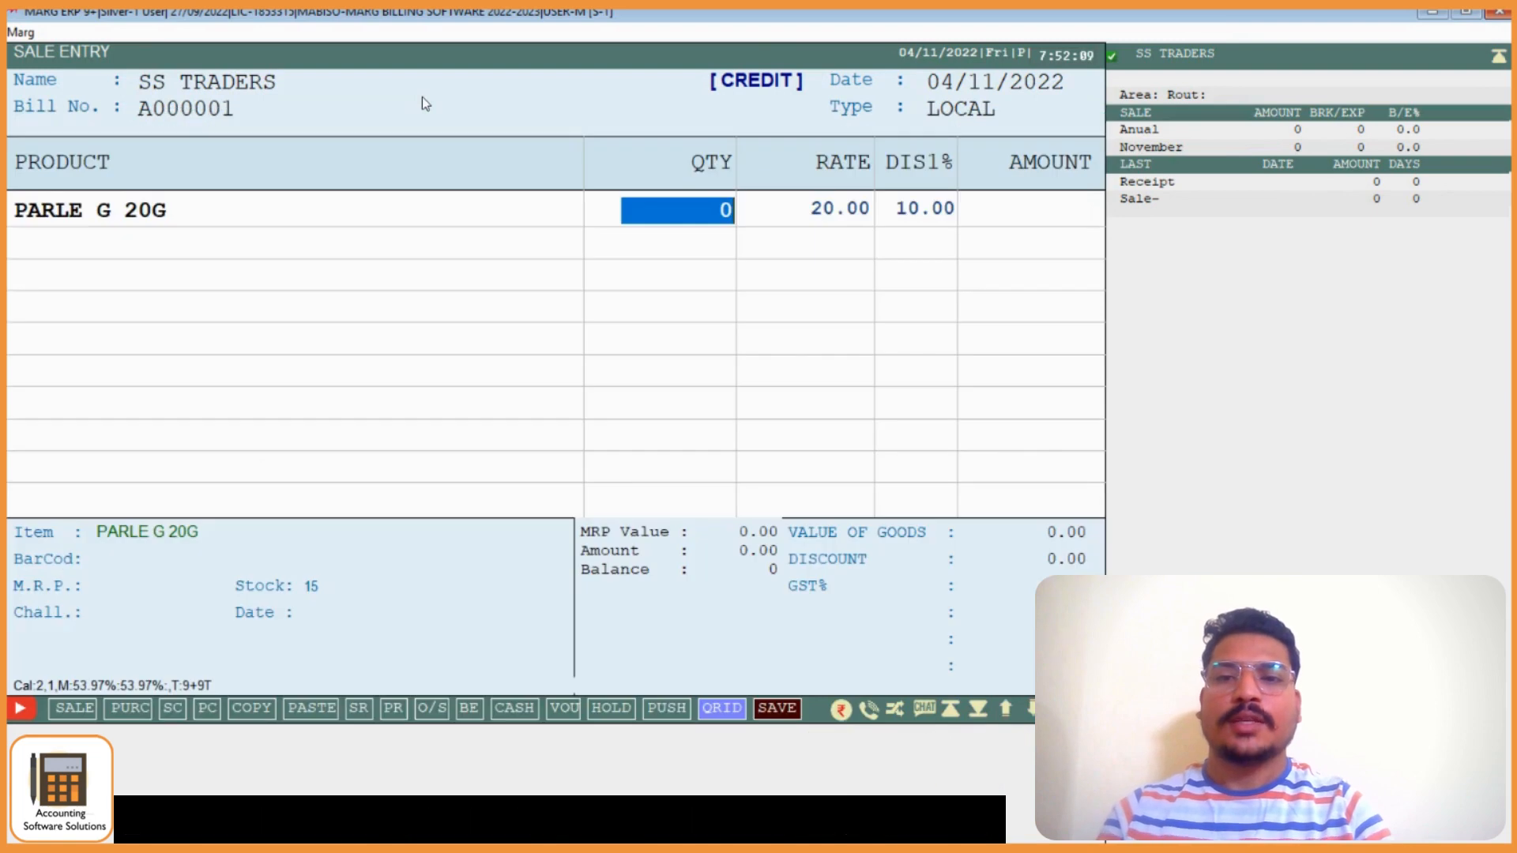
text(10)
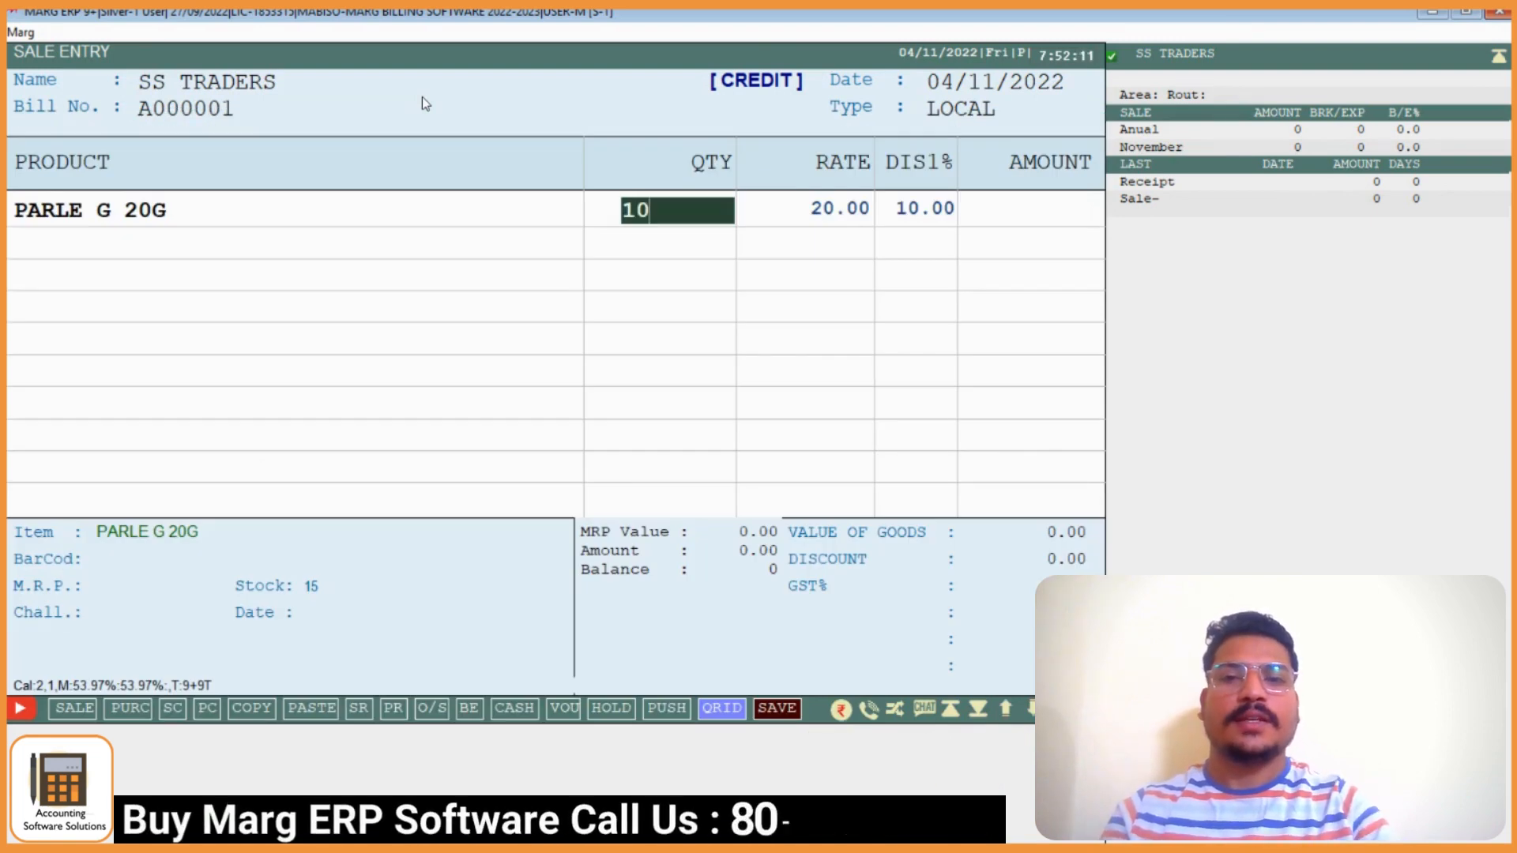
key(Return)
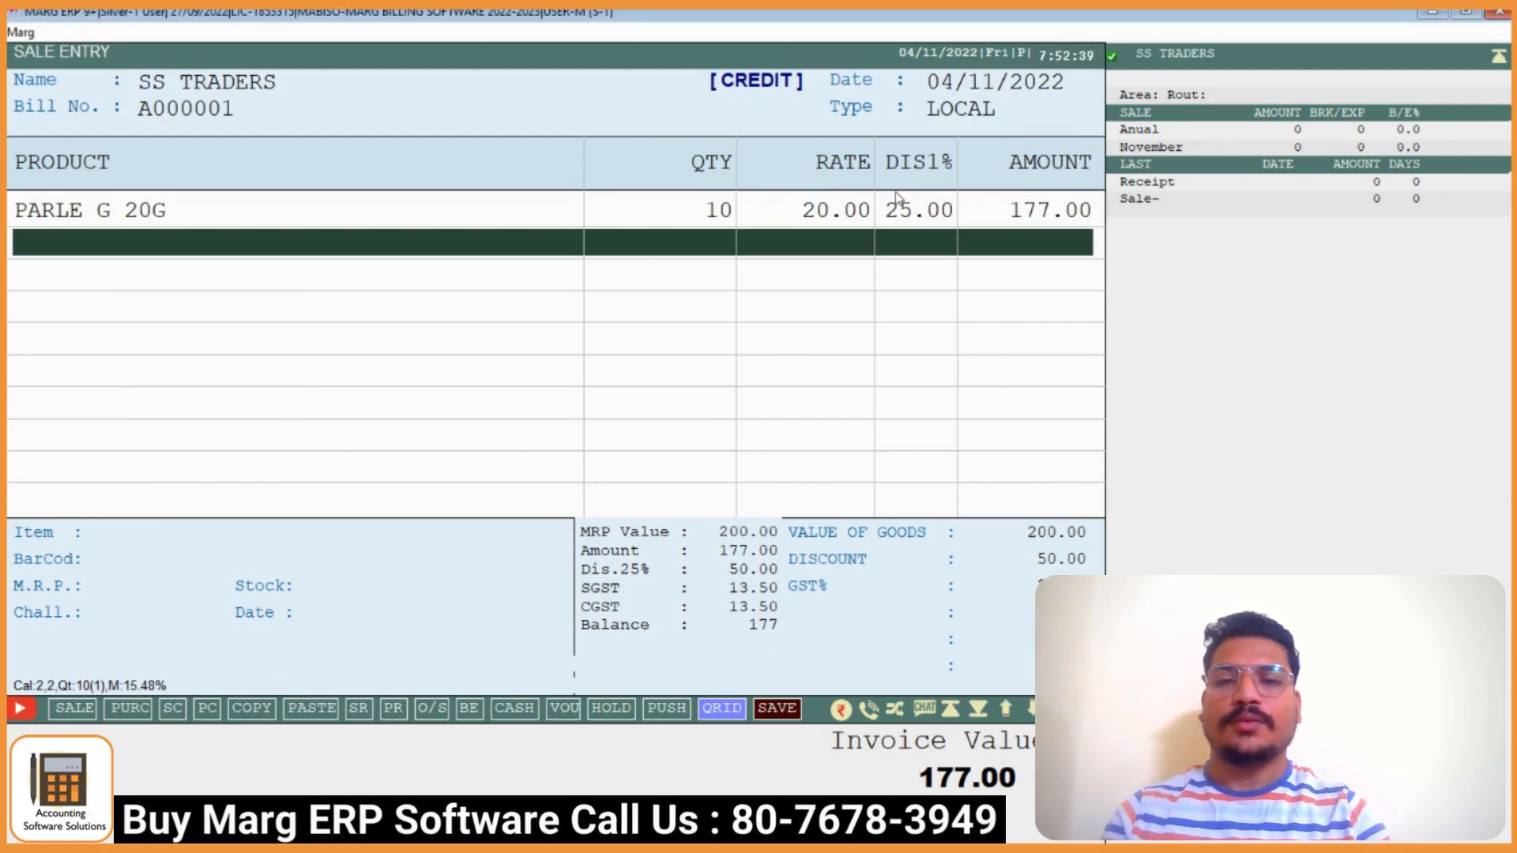
Save the SS TRADERS sales bill with no cash received and preview its invoice in the LG print format
key(ctrl+w)
key(Right)
key(Return)
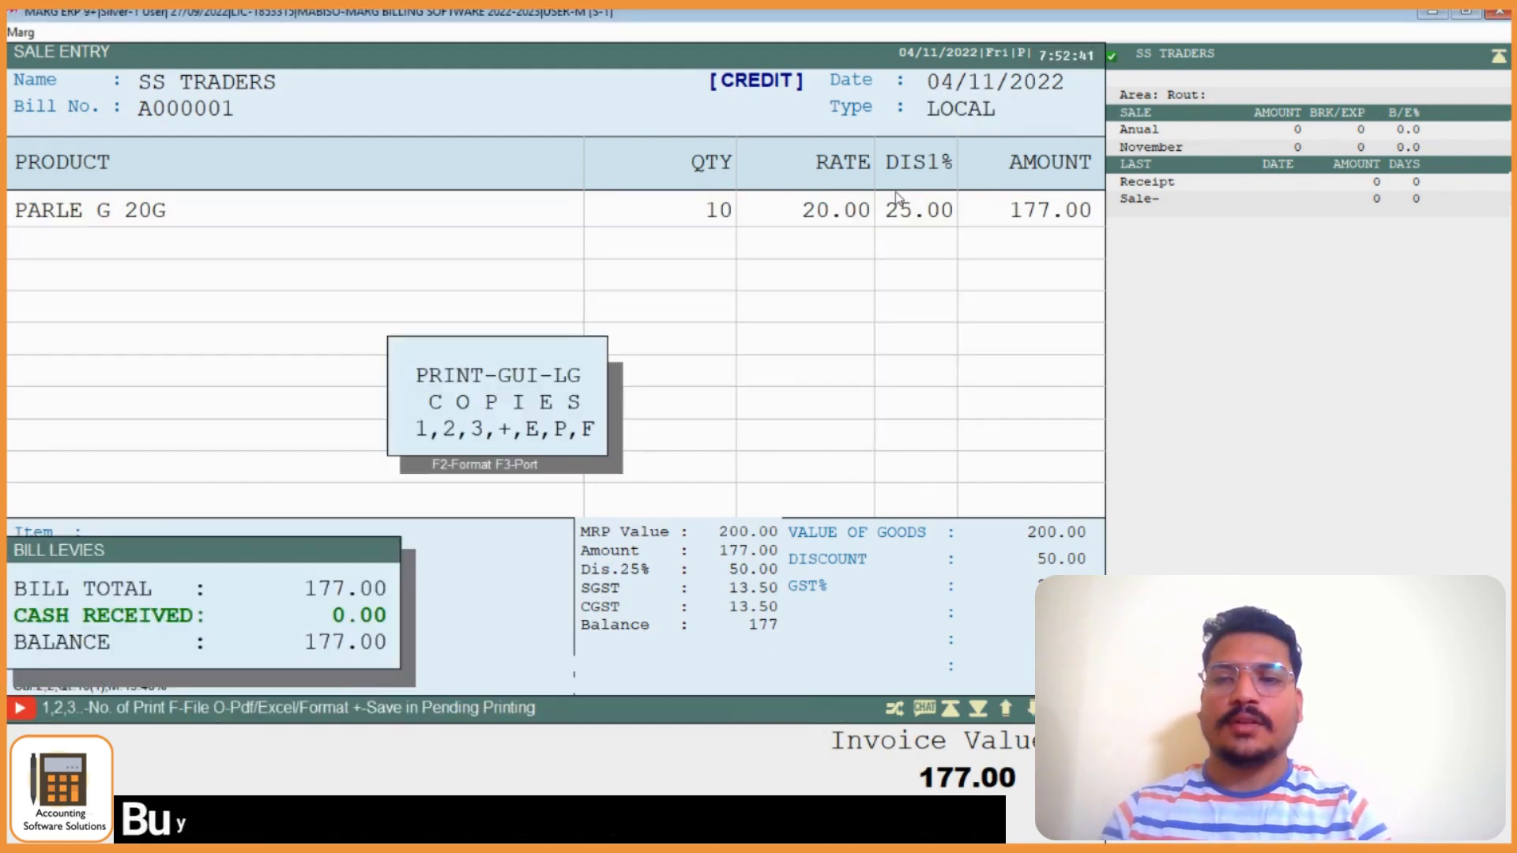
key(Return)
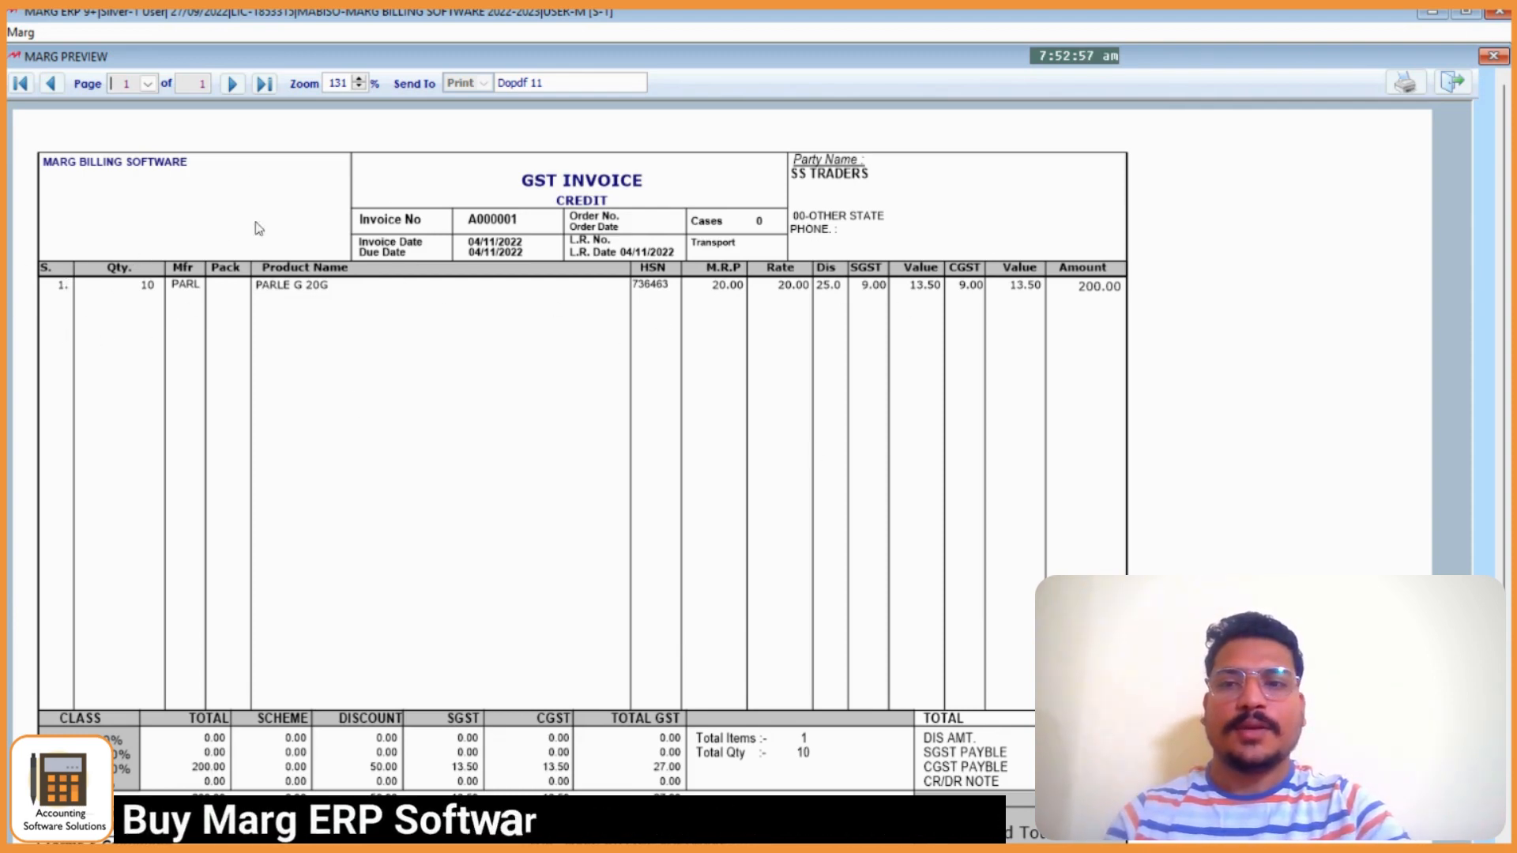
key(Escape)
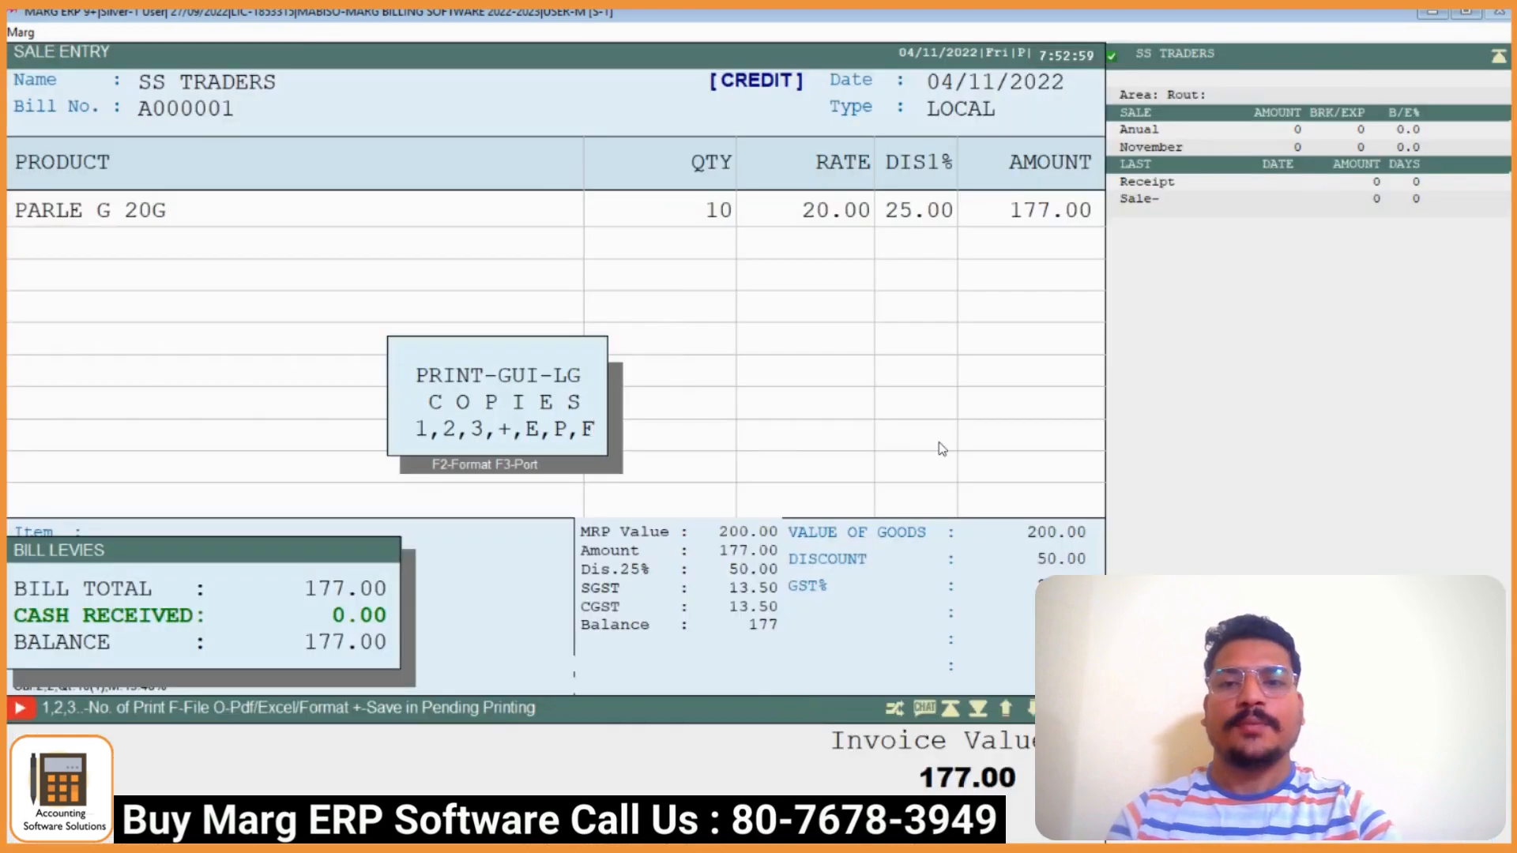
key(Escape)
key(Escape)
Open the Self Format setup and enter the software-provider password to reach the list of print formats
key(alt+m)
key(Up)
key(Right)
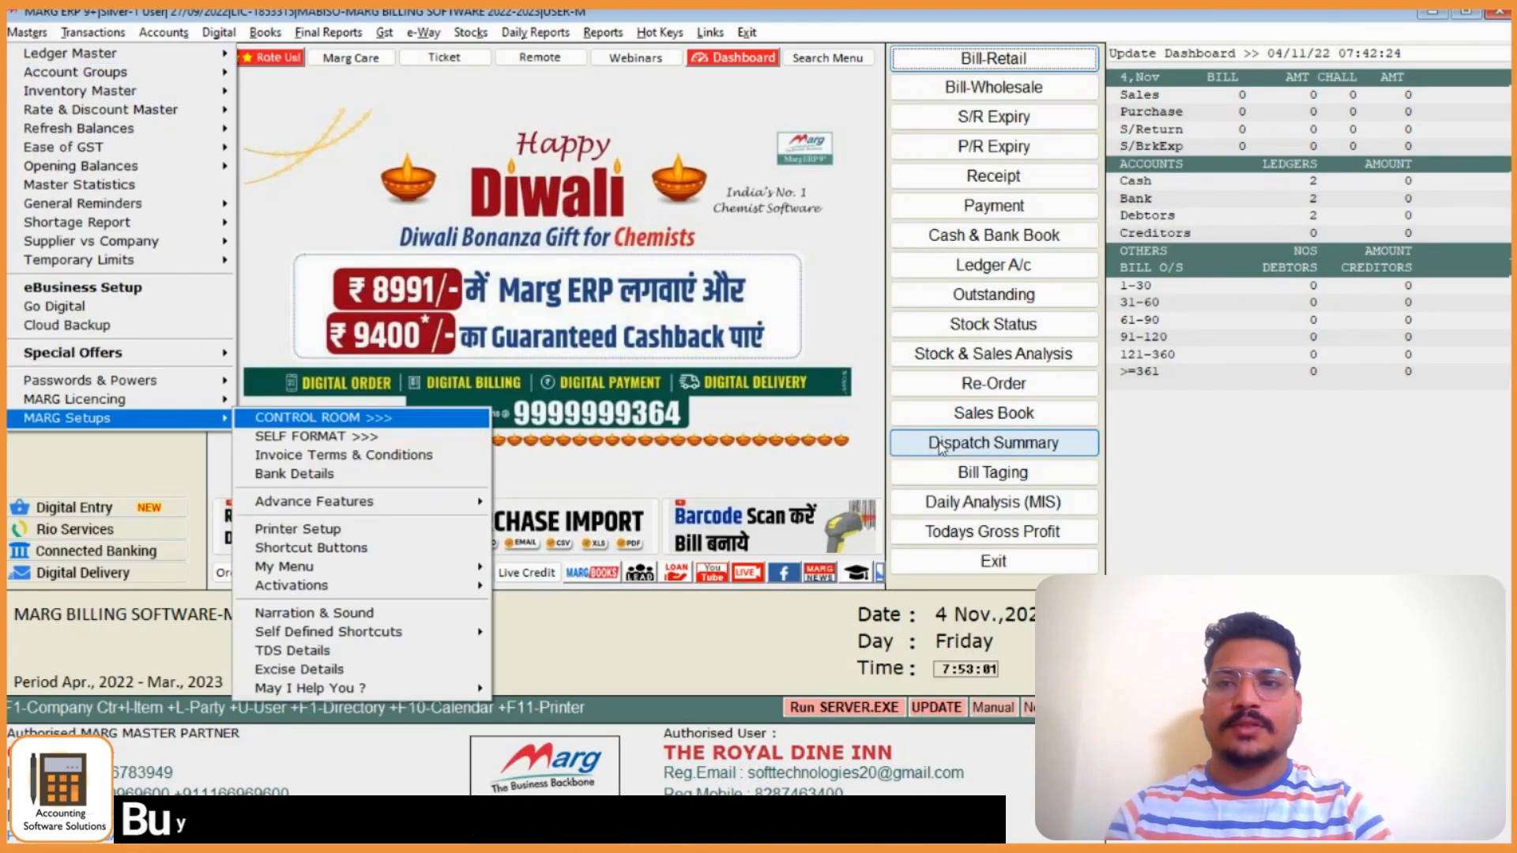
key(Down)
key(Return)
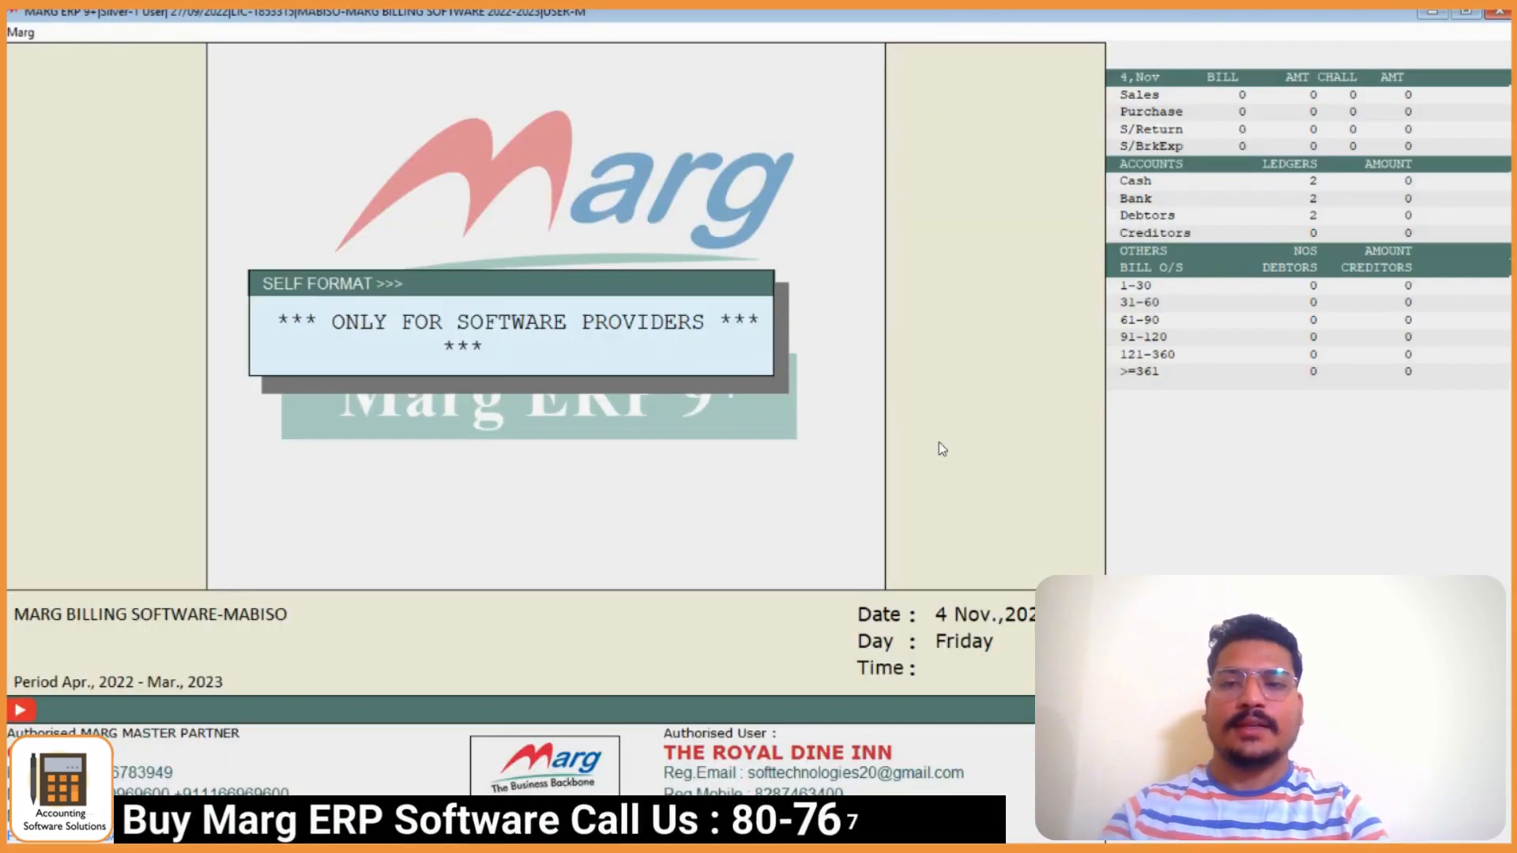
text(*)
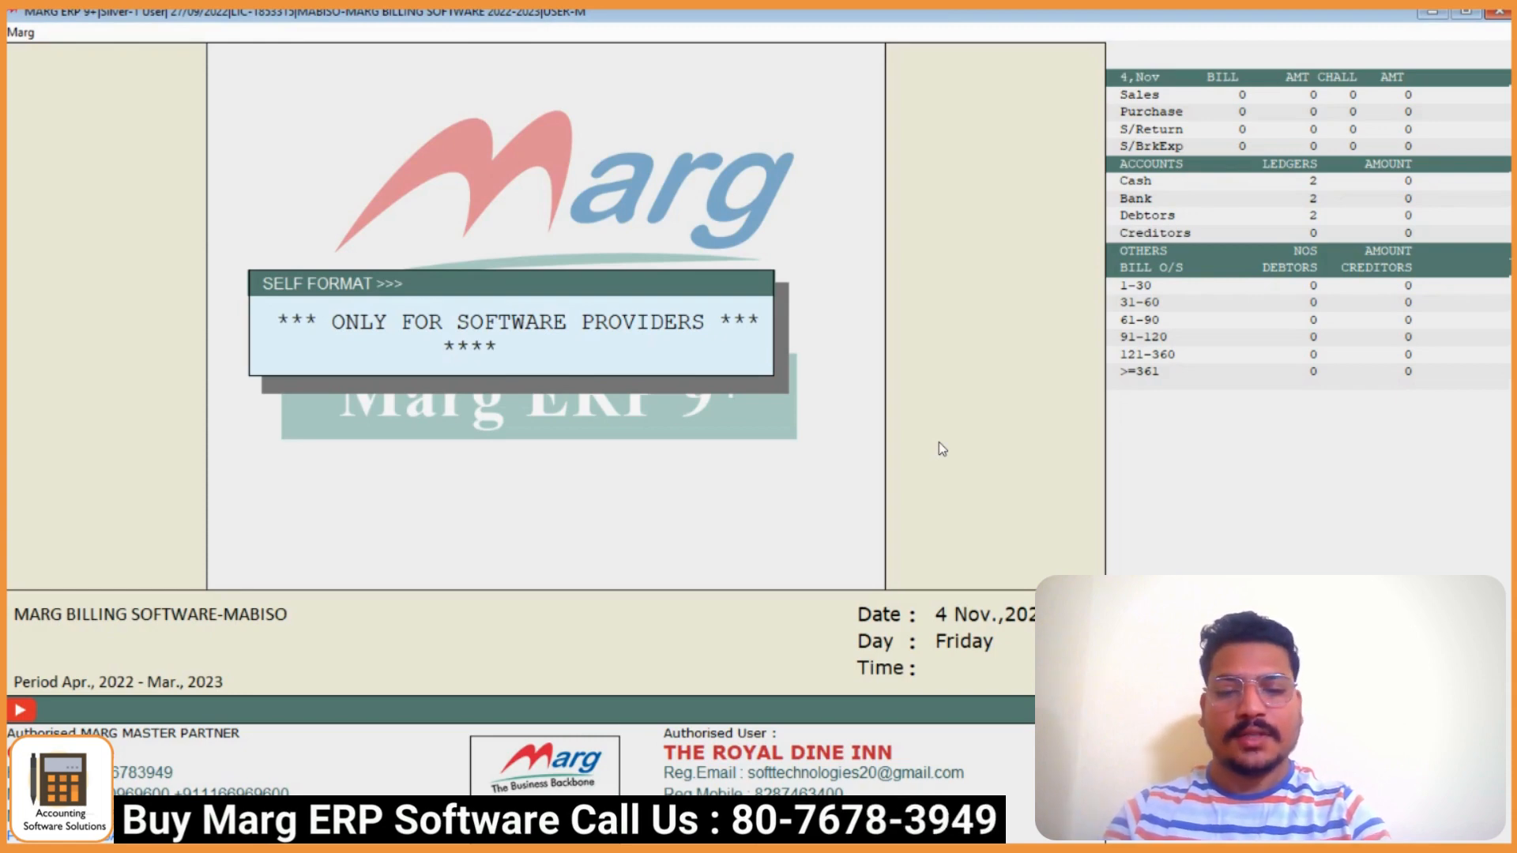
text(**)
key(Return)
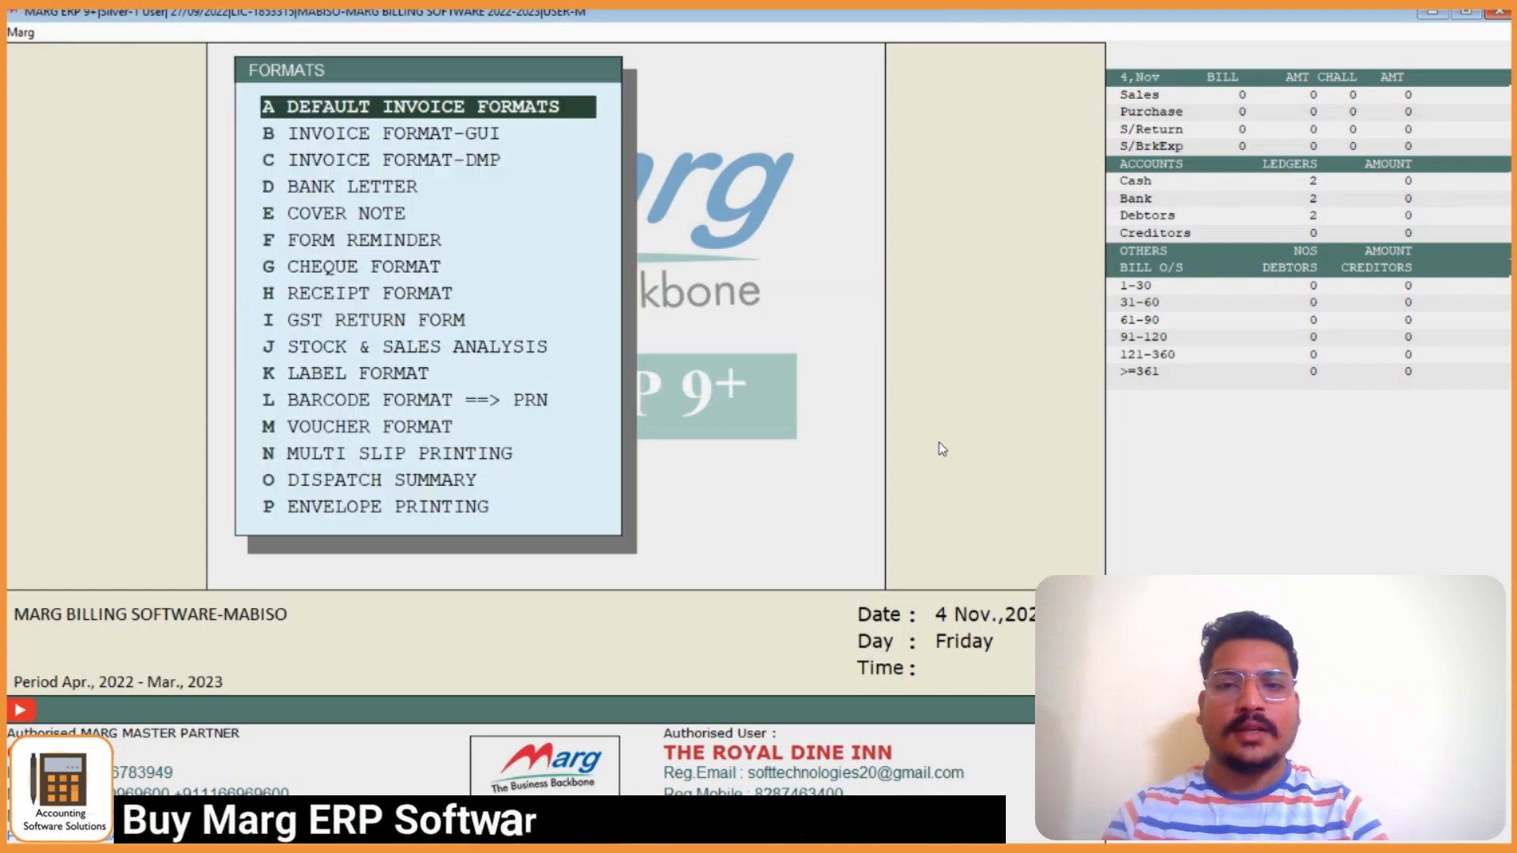
Load the default format Full Page Local w/o mrp (GT) as GUI invoice format A4
key(Down)
key(Return)
key(Down)
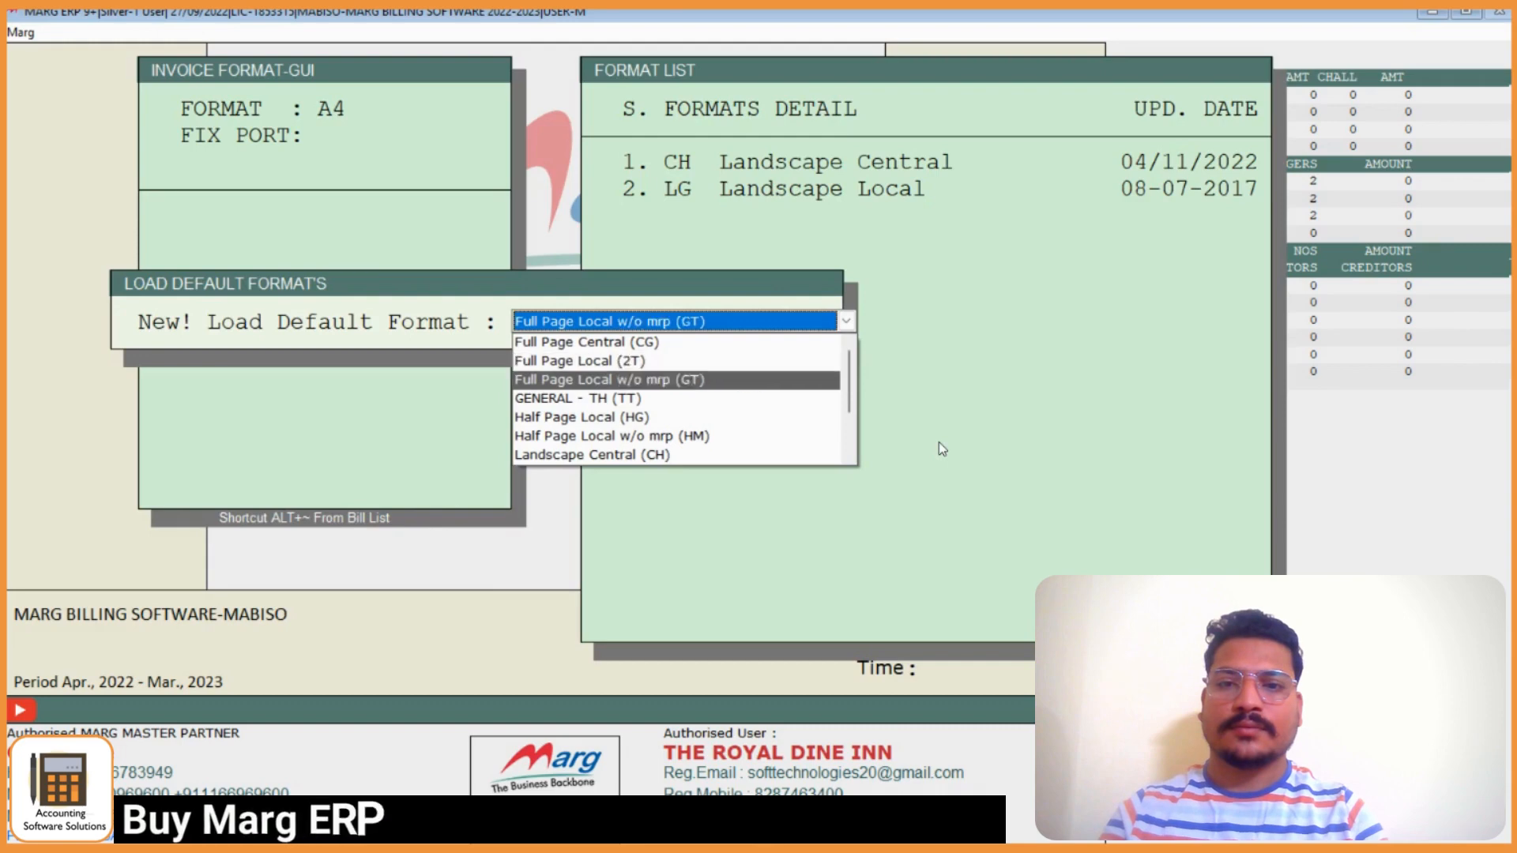
key(Escape)
key(Escape)
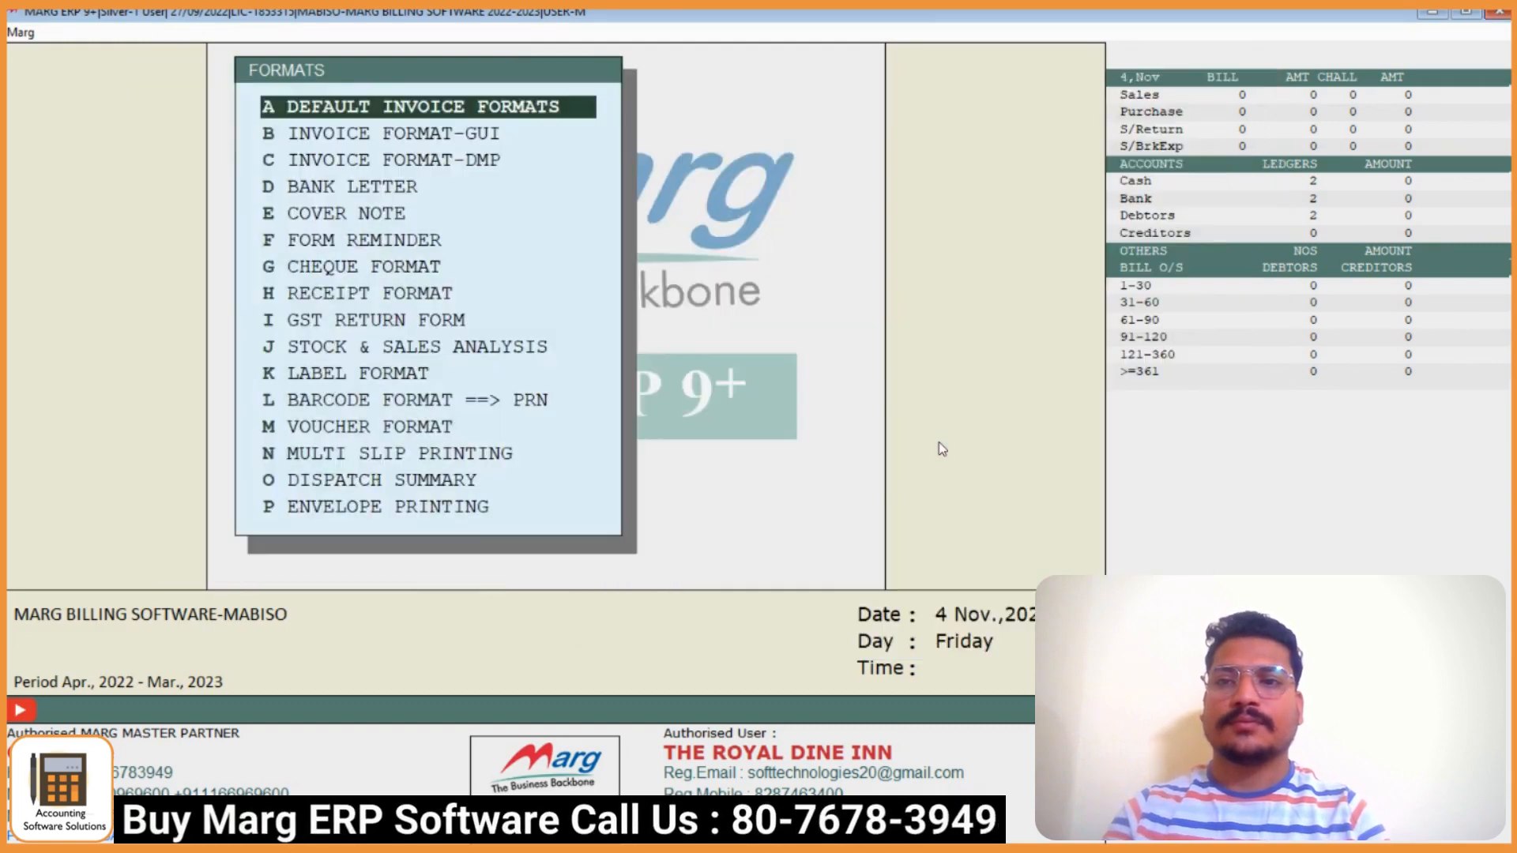
Set the default invoice format to GUI with the A4 Full Page Local layout and leave the format settings
key(Return)
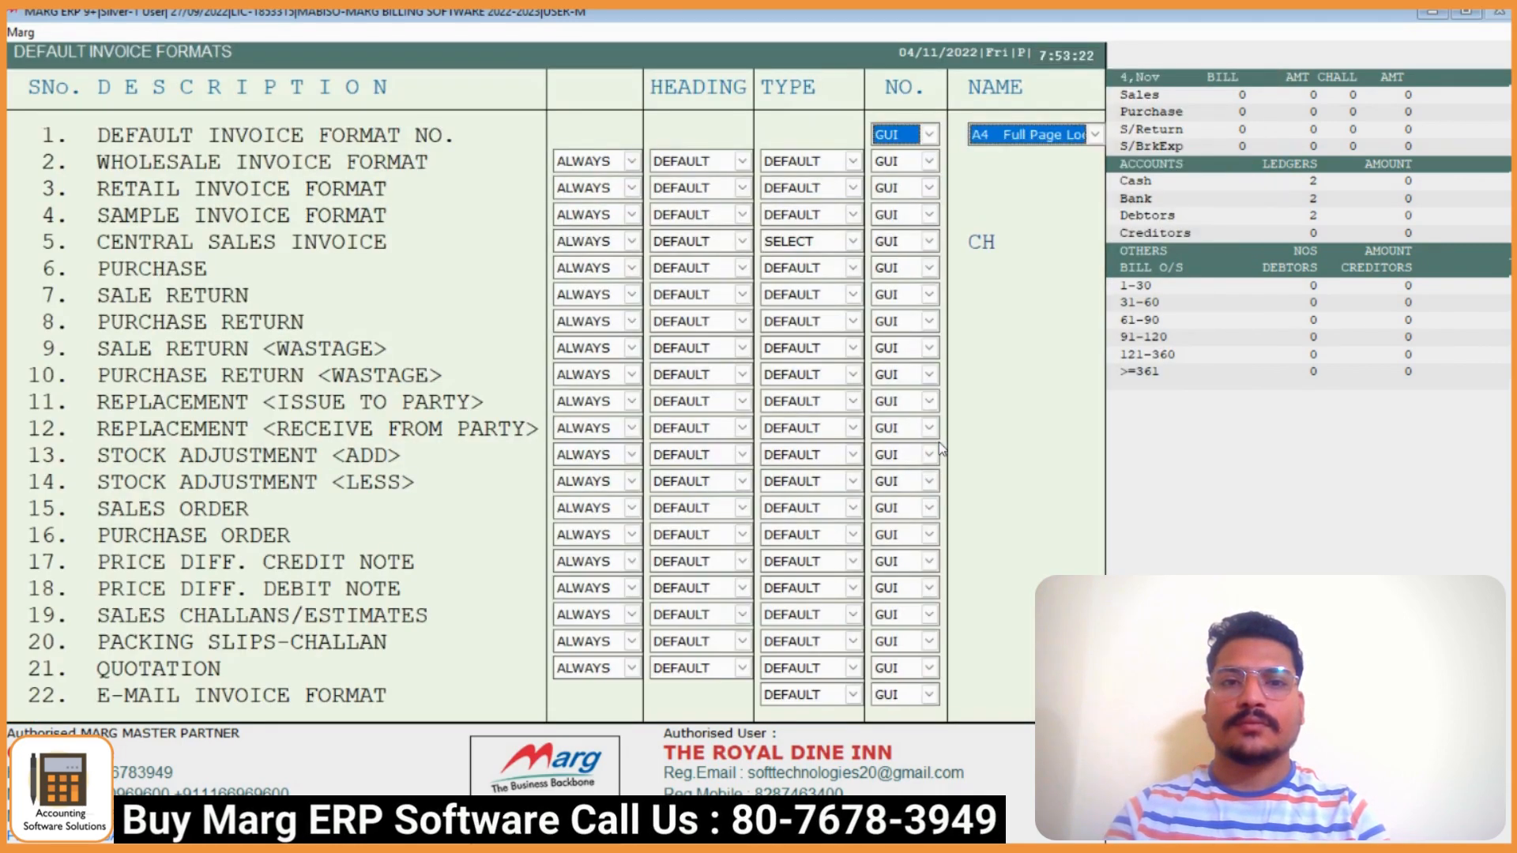
key(Escape)
key(Escape)
key(Escape)
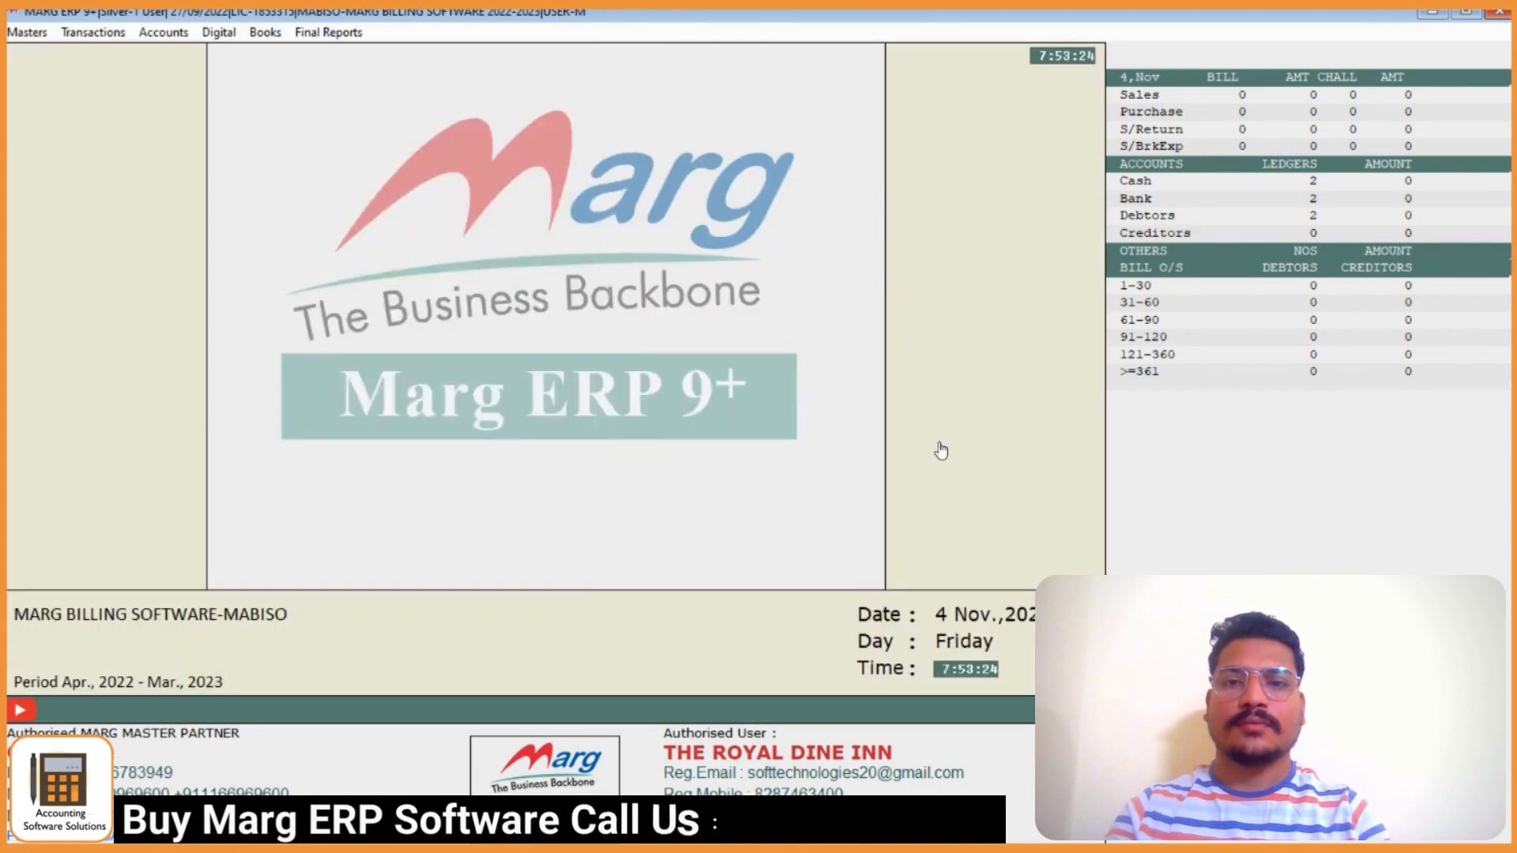
Reopen the saved SS TRADERS sales bill for modification and preview its invoice in the A4 format
key(alt+m)
key(Return)
key(Right)
key(Right)
key(Return)
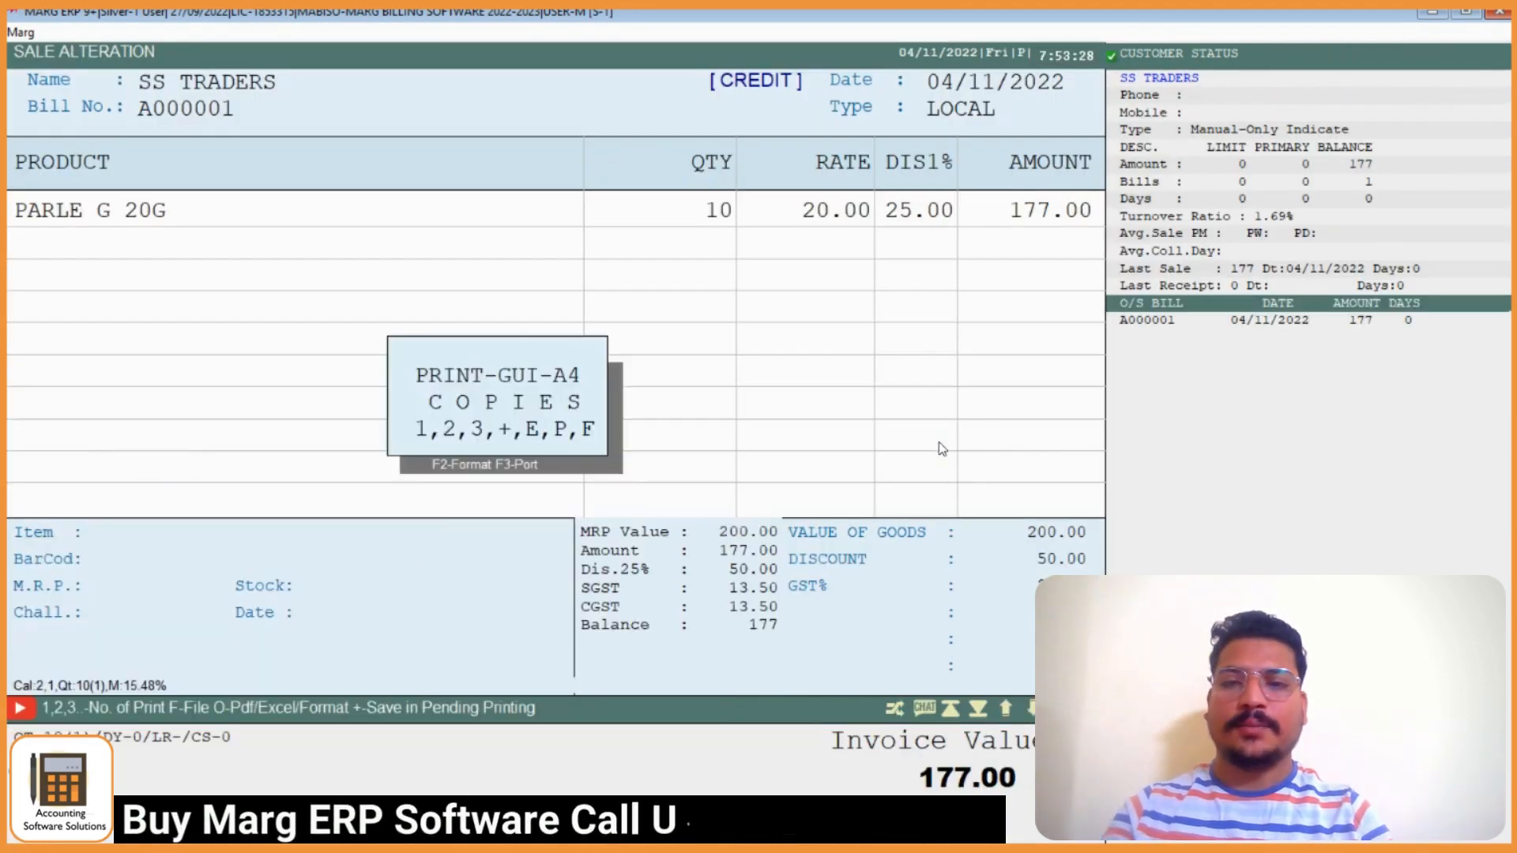
key(p)
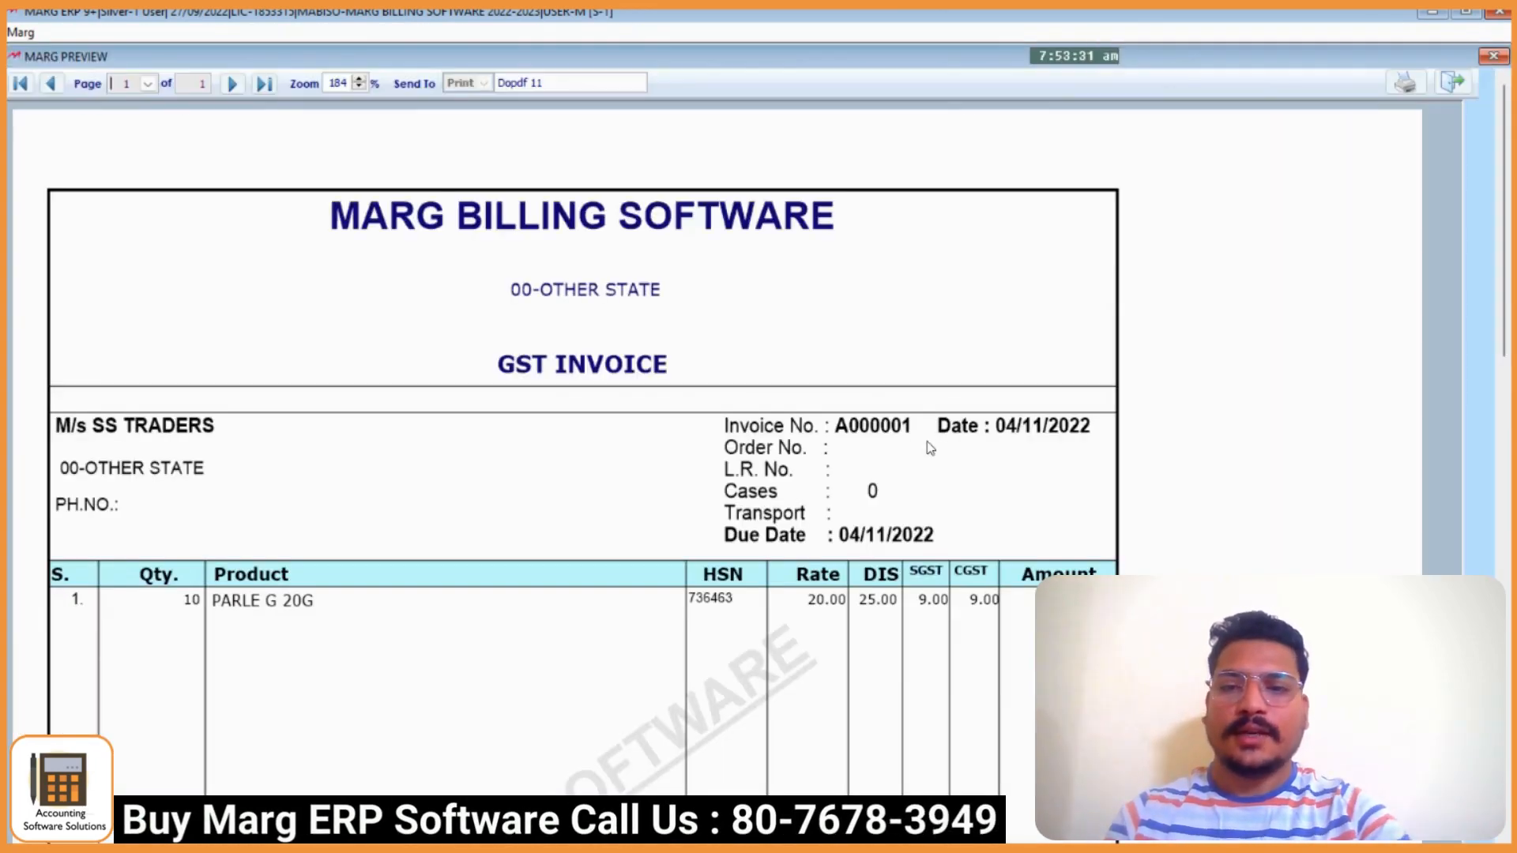
Examine the previewed invoice from the header down to the totals and terms, and close the bill
scroll(83, 437, down, 2)
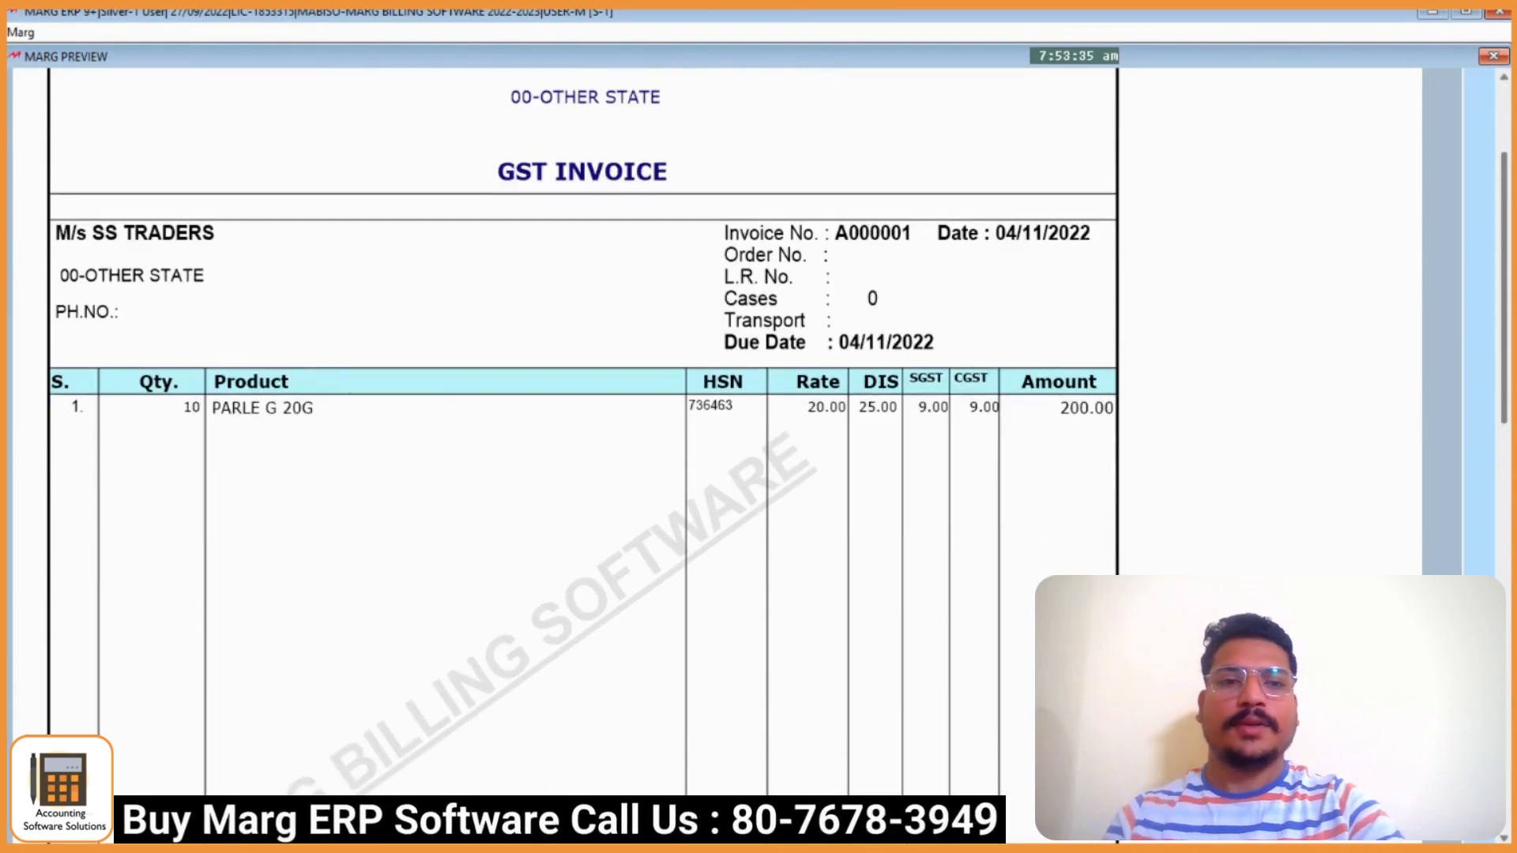
scroll(1487, 477, down, 6)
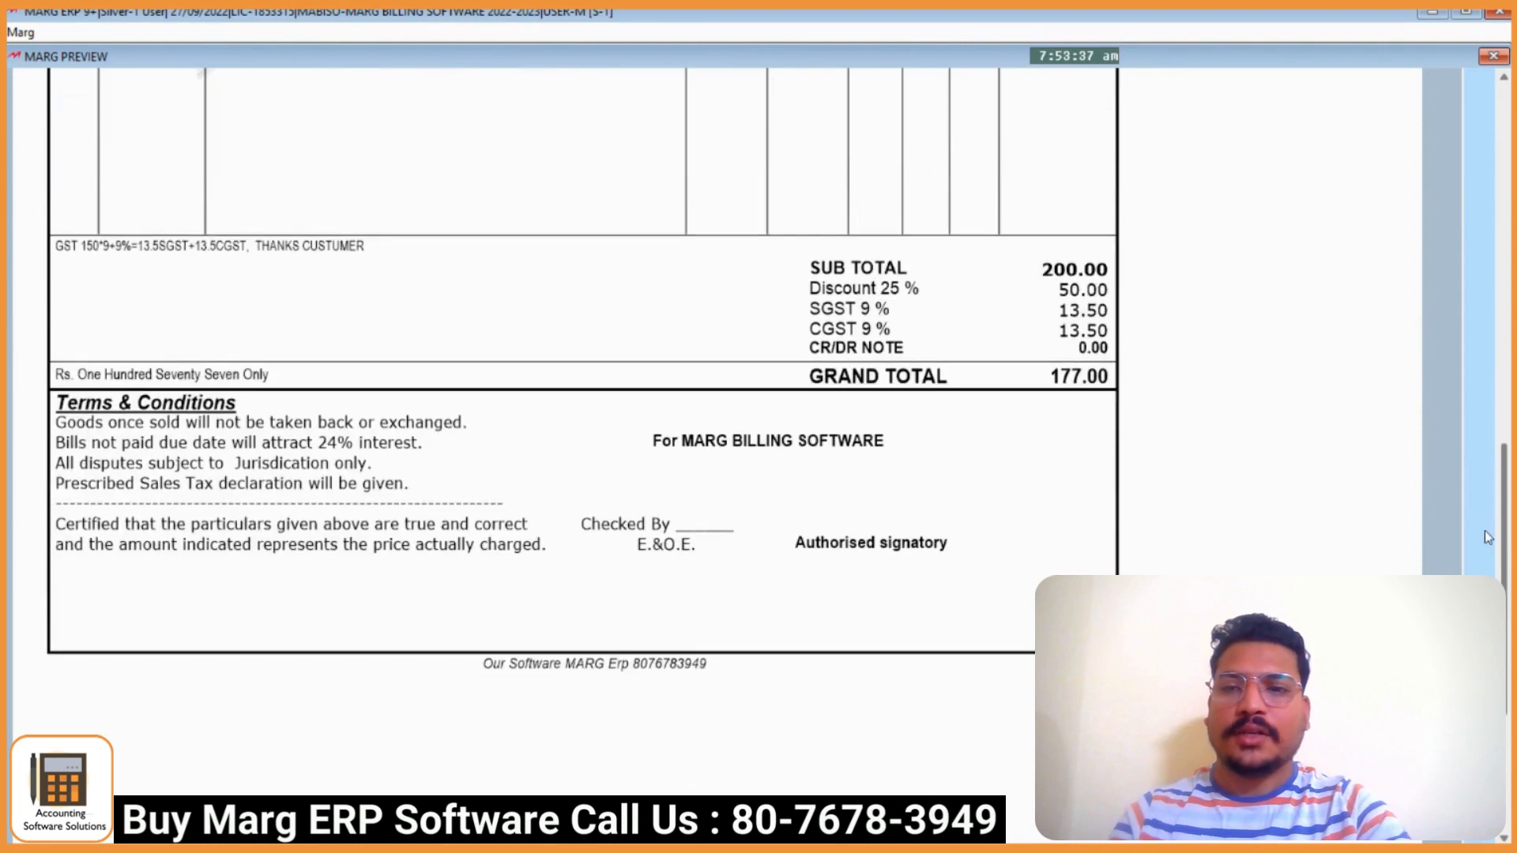
scroll(1485, 538, down, 2)
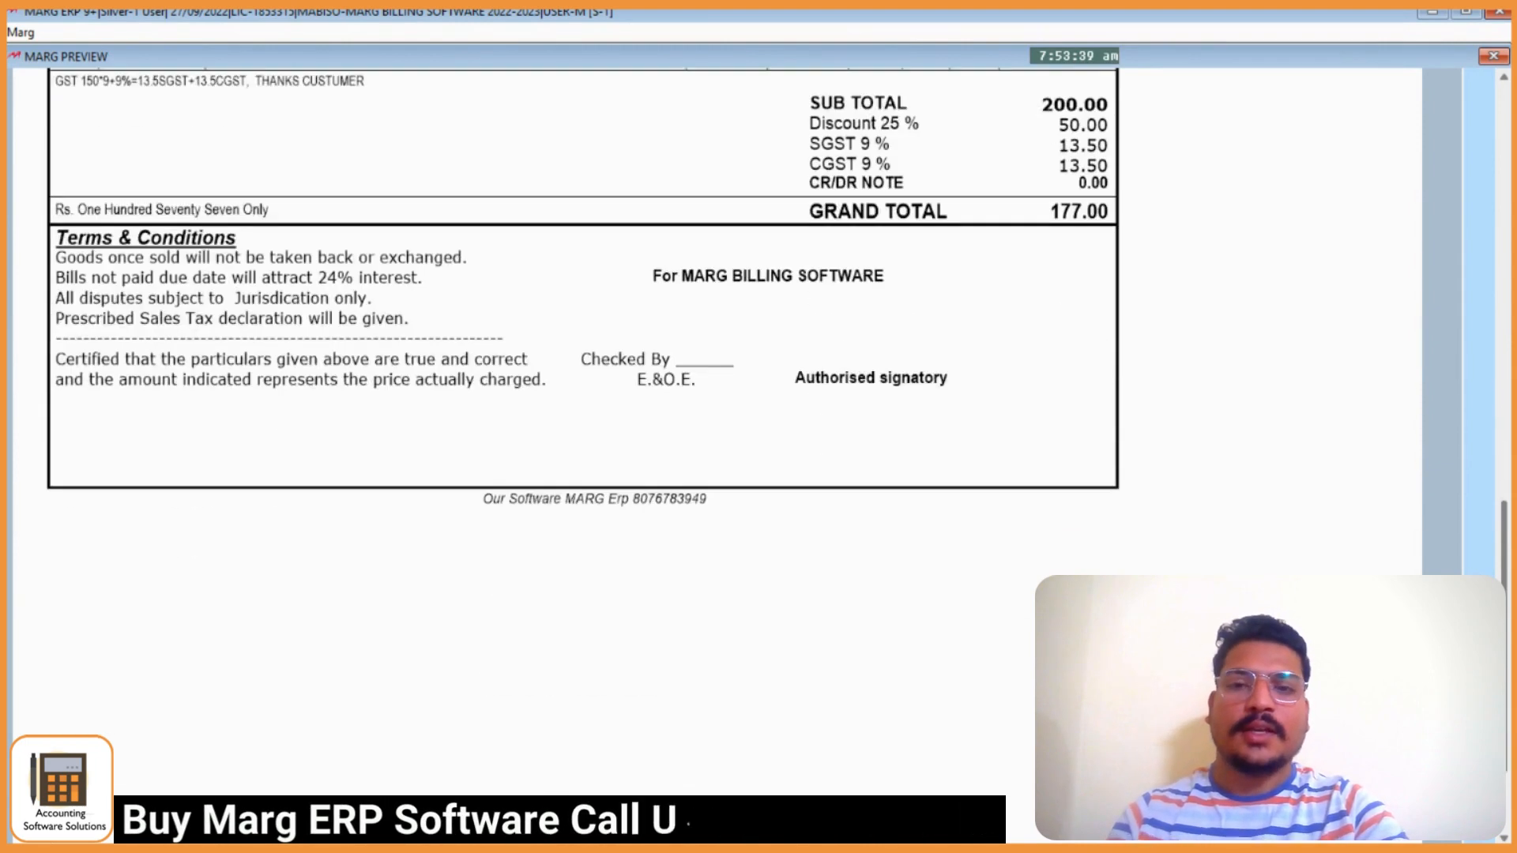
scroll(1506, 168, up, 10)
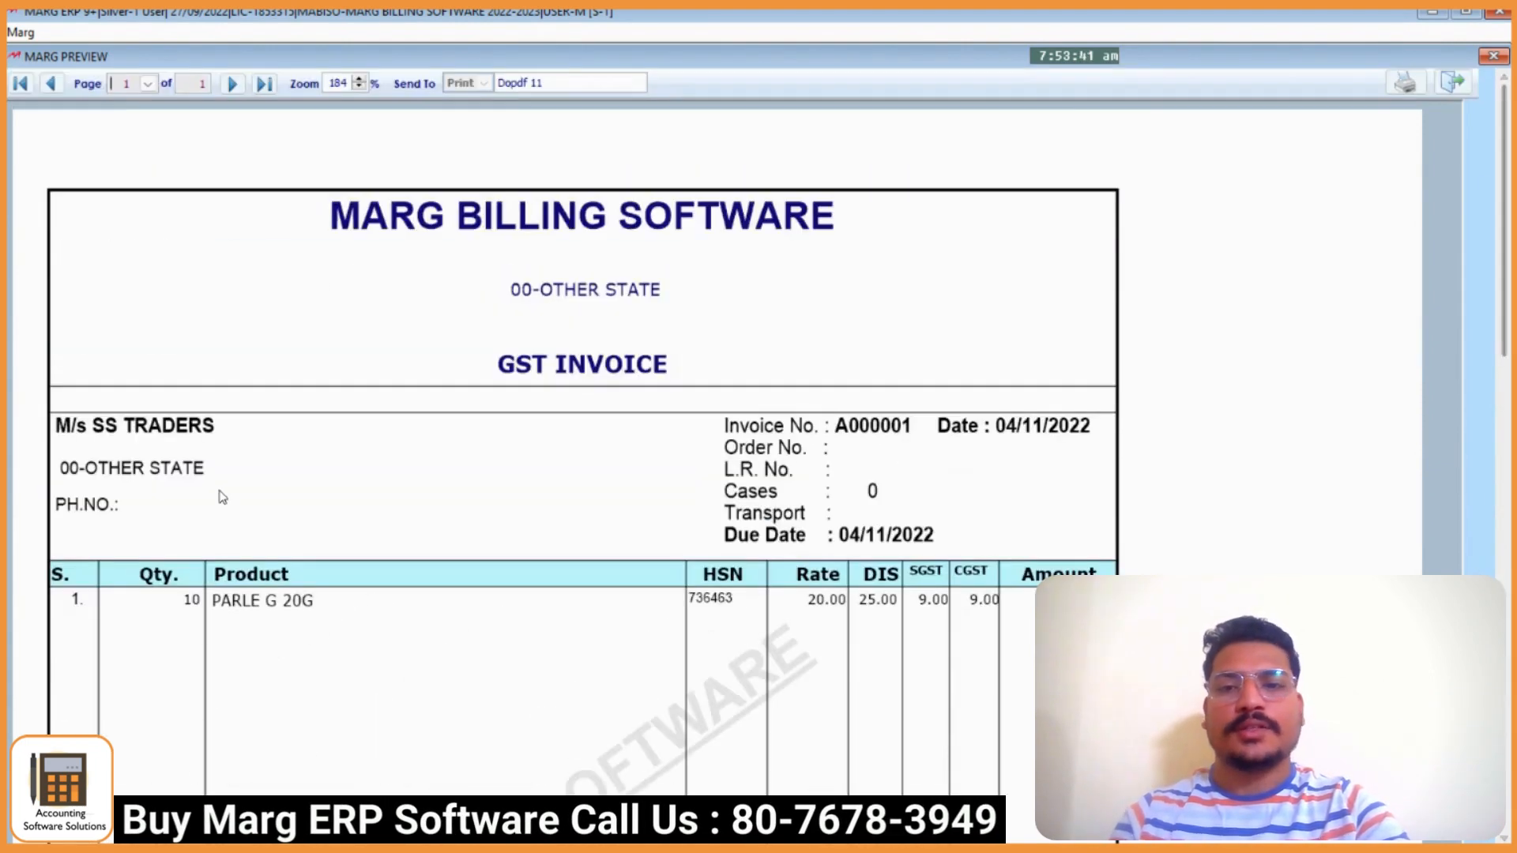
key(Escape)
key(Escape)
key(Escape)
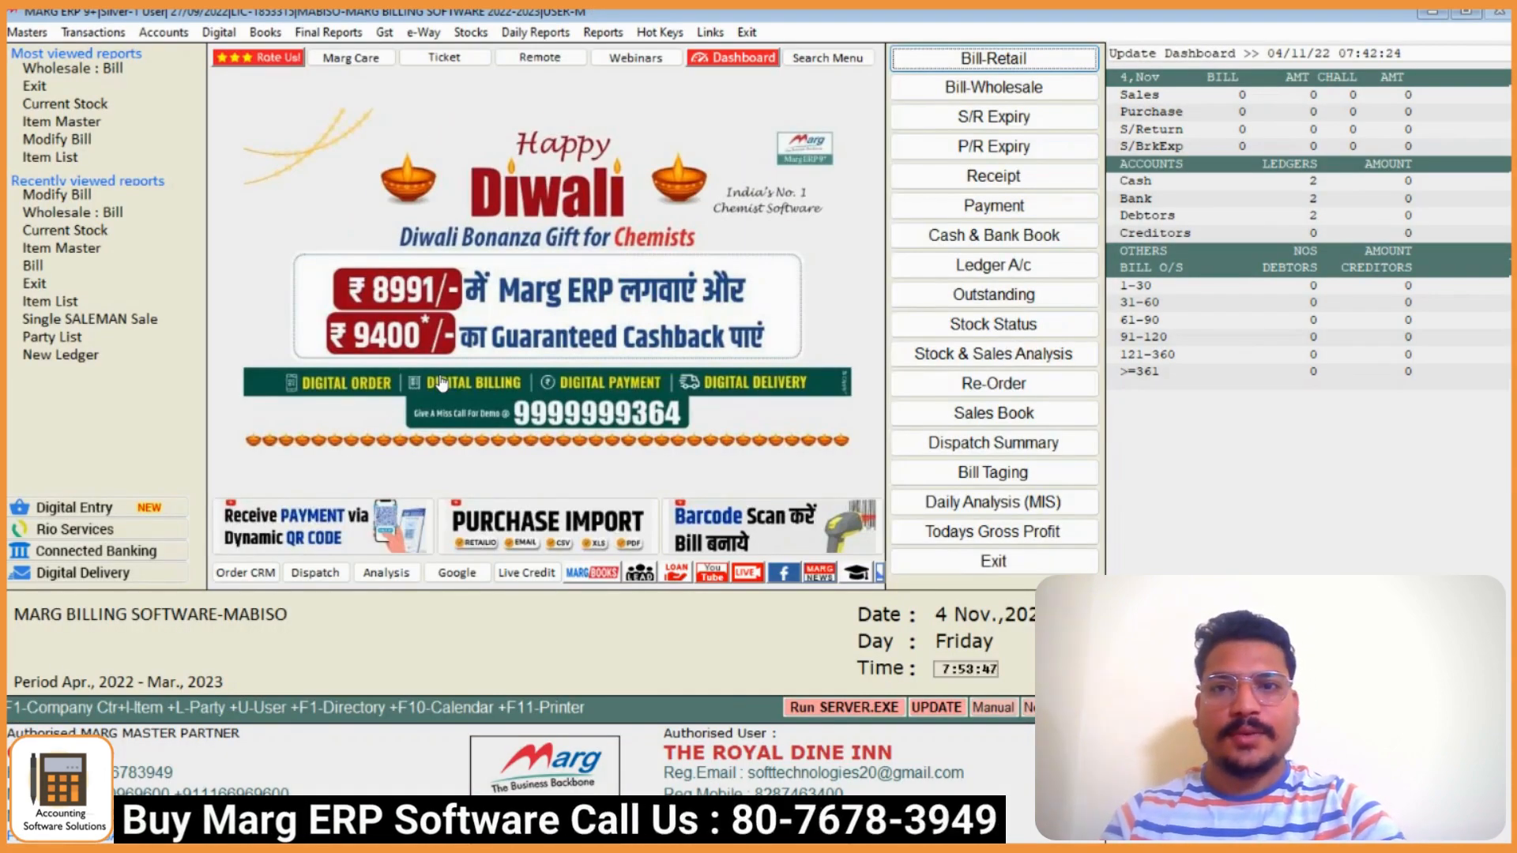
View the current stock and check the PARLE G 20G stock ledger from 01/04/2022 to 04/11/2022
click(471, 32)
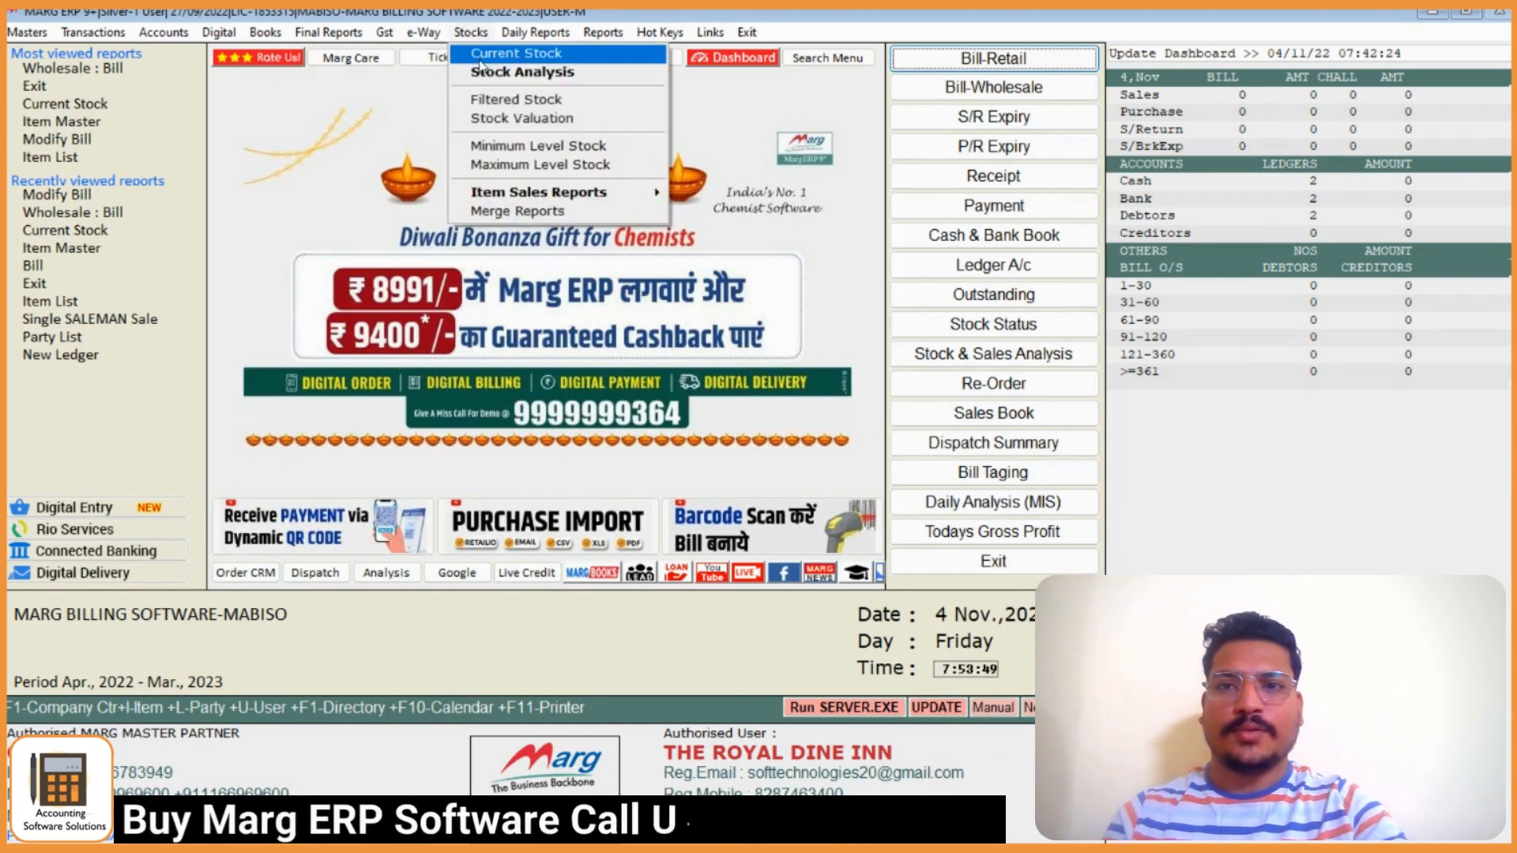
click(481, 58)
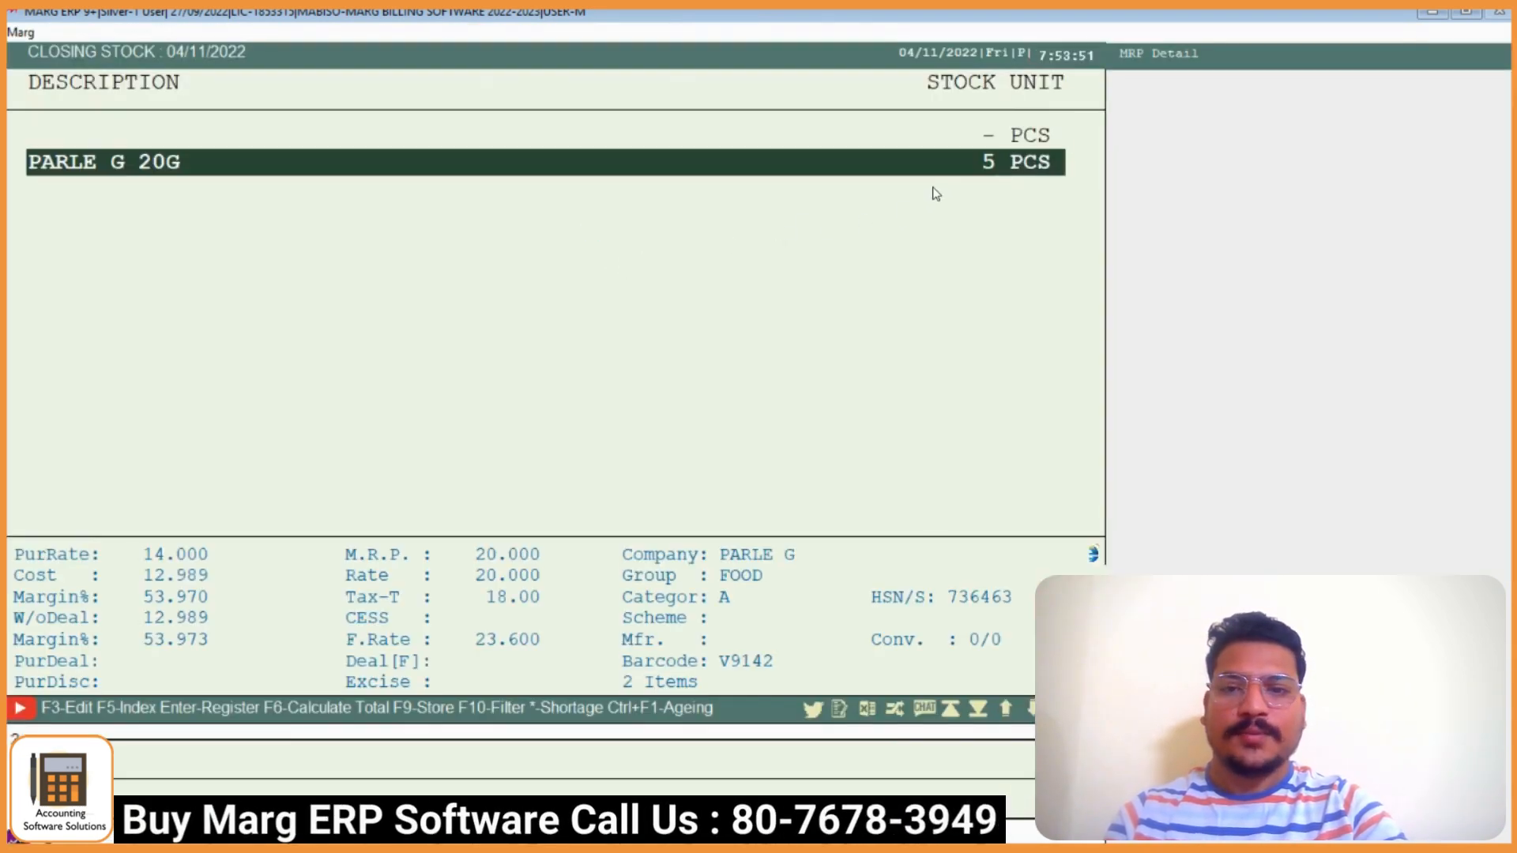
key(Return)
key(Return)
key(Return)
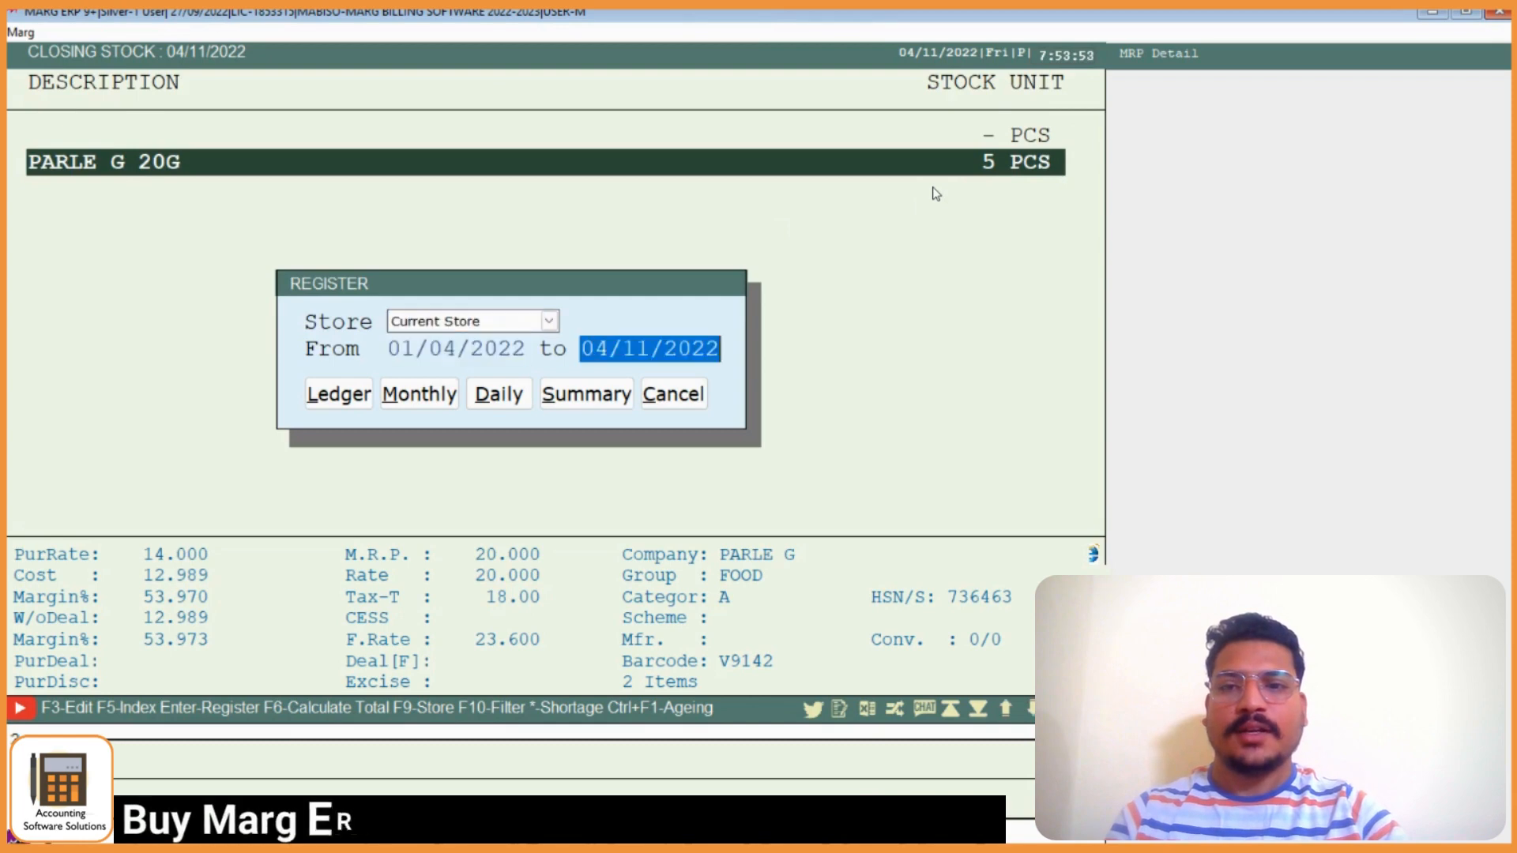
key(Return)
key(Return)
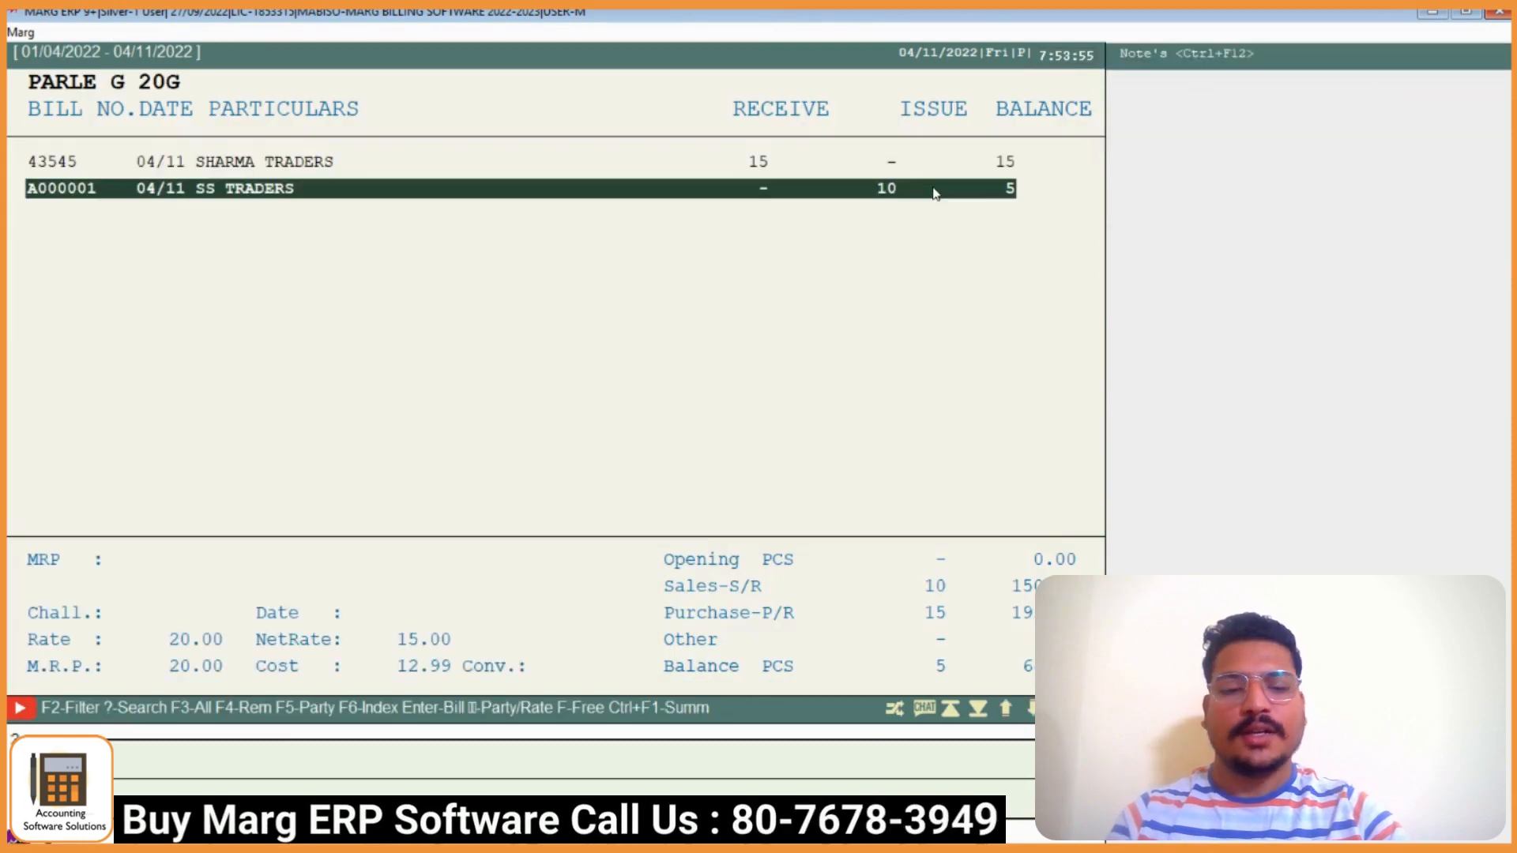
key(Up)
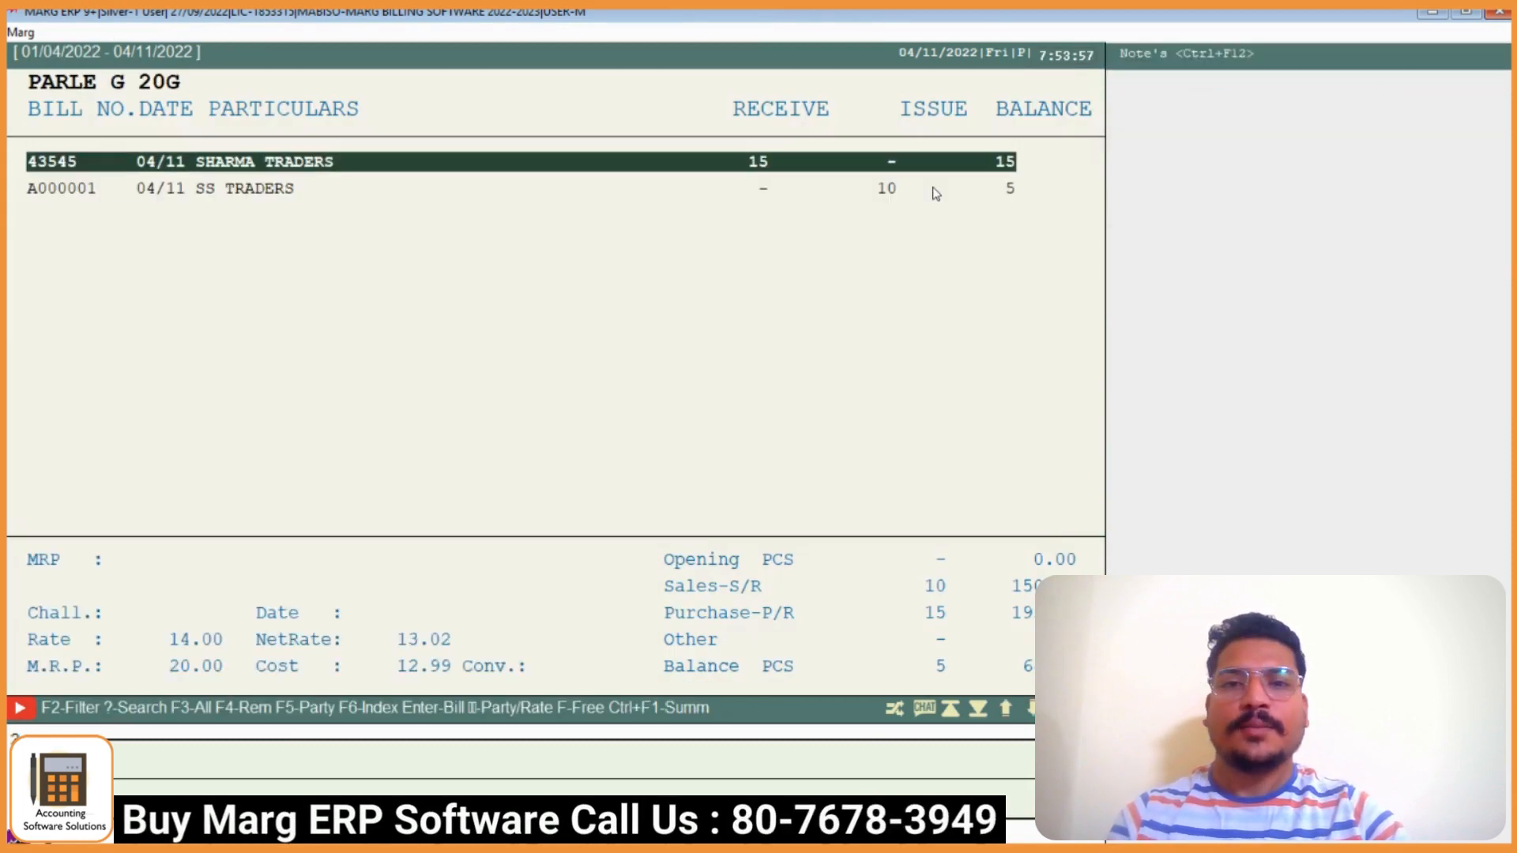
key(Down)
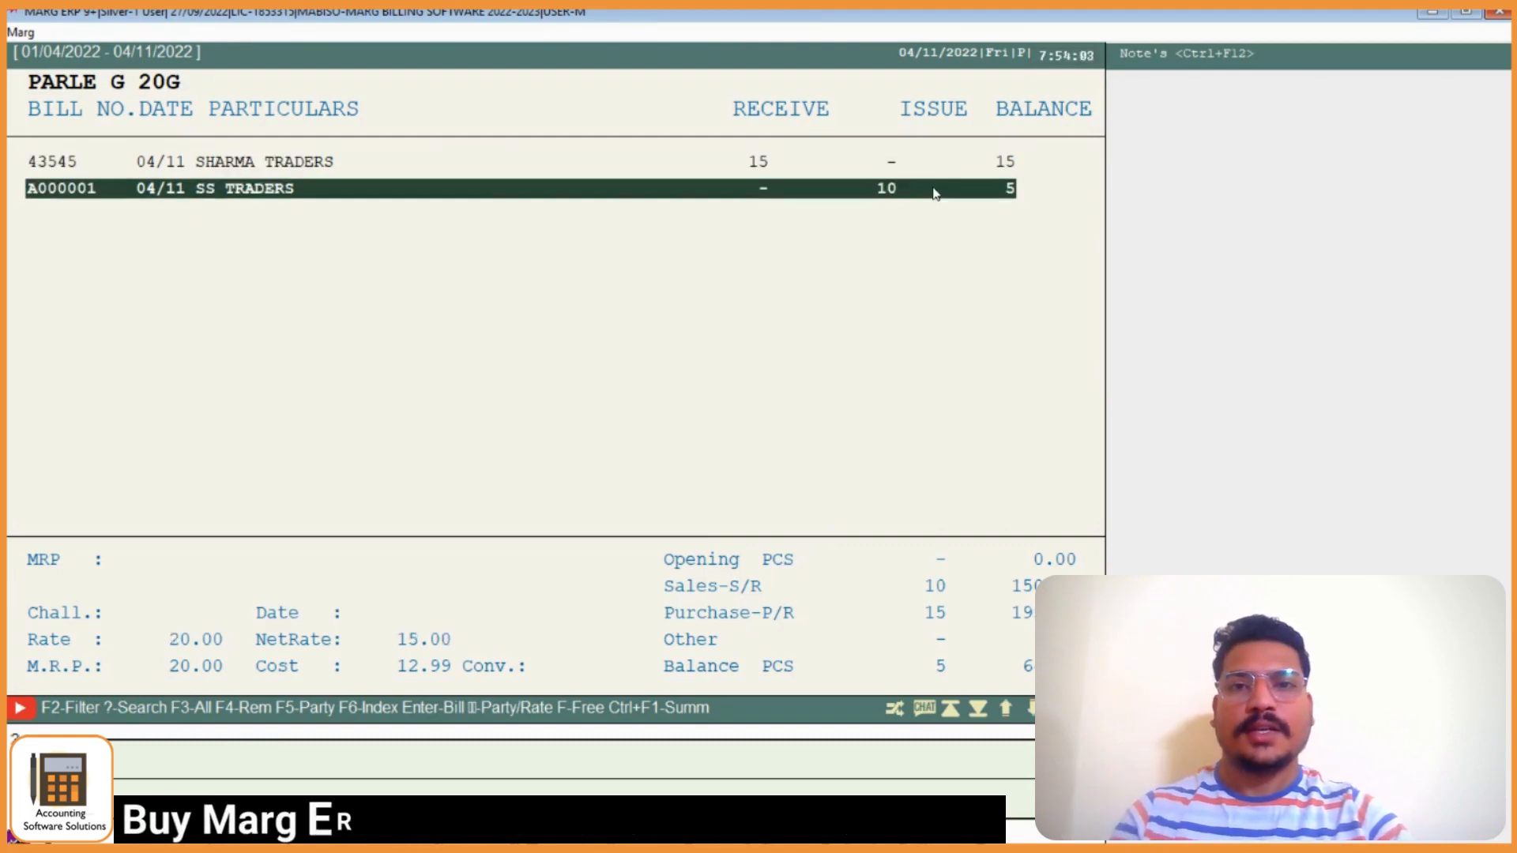
key(Escape)
key(Escape)
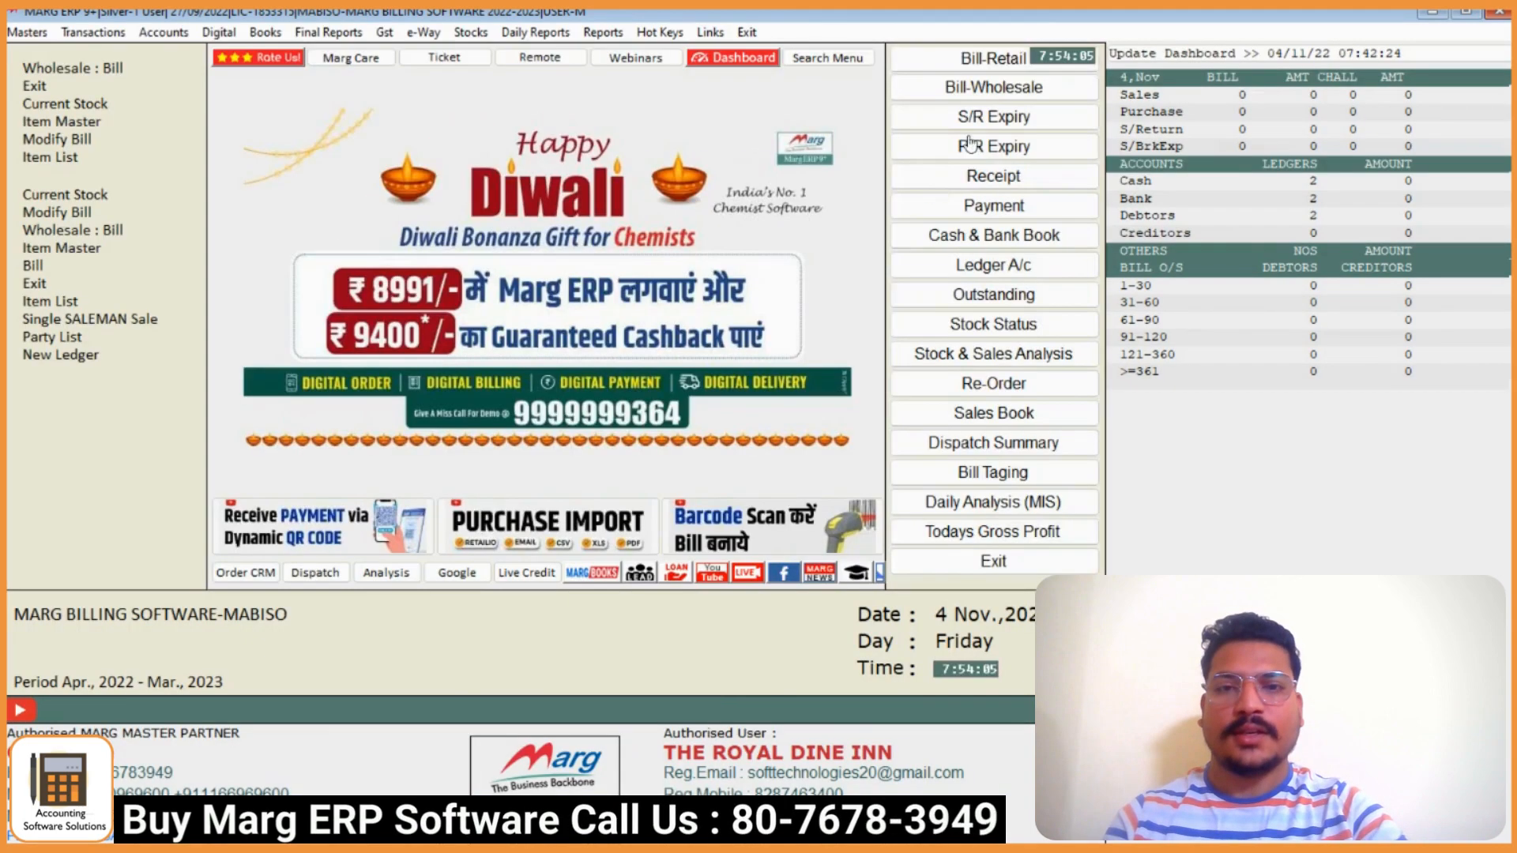
Open the debtors ledgers for the SUNDRY DEBTORS group and check the SS TRADERS balance
click(261, 35)
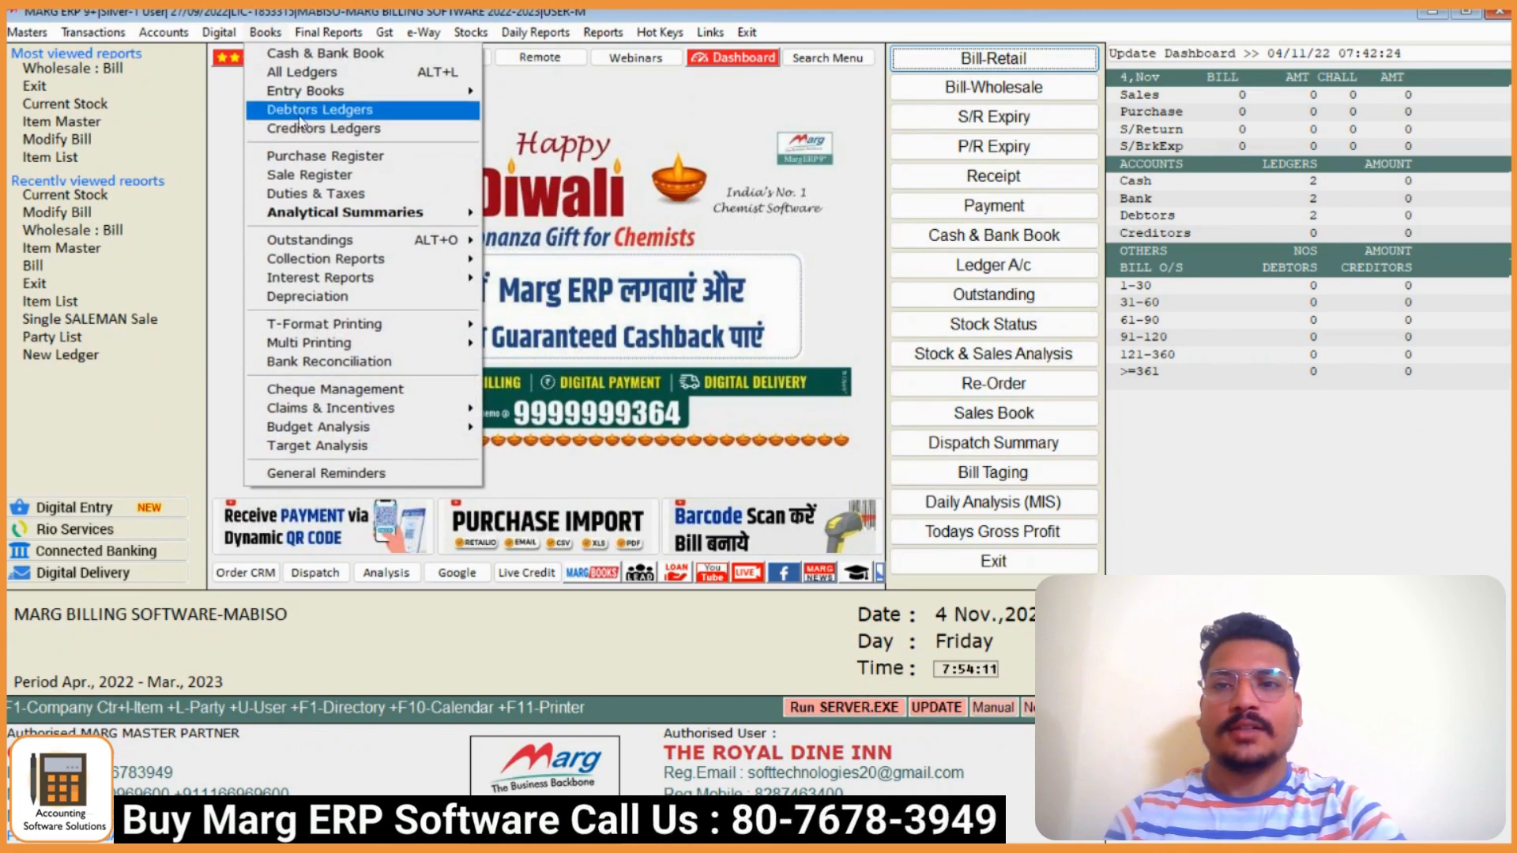
click(300, 116)
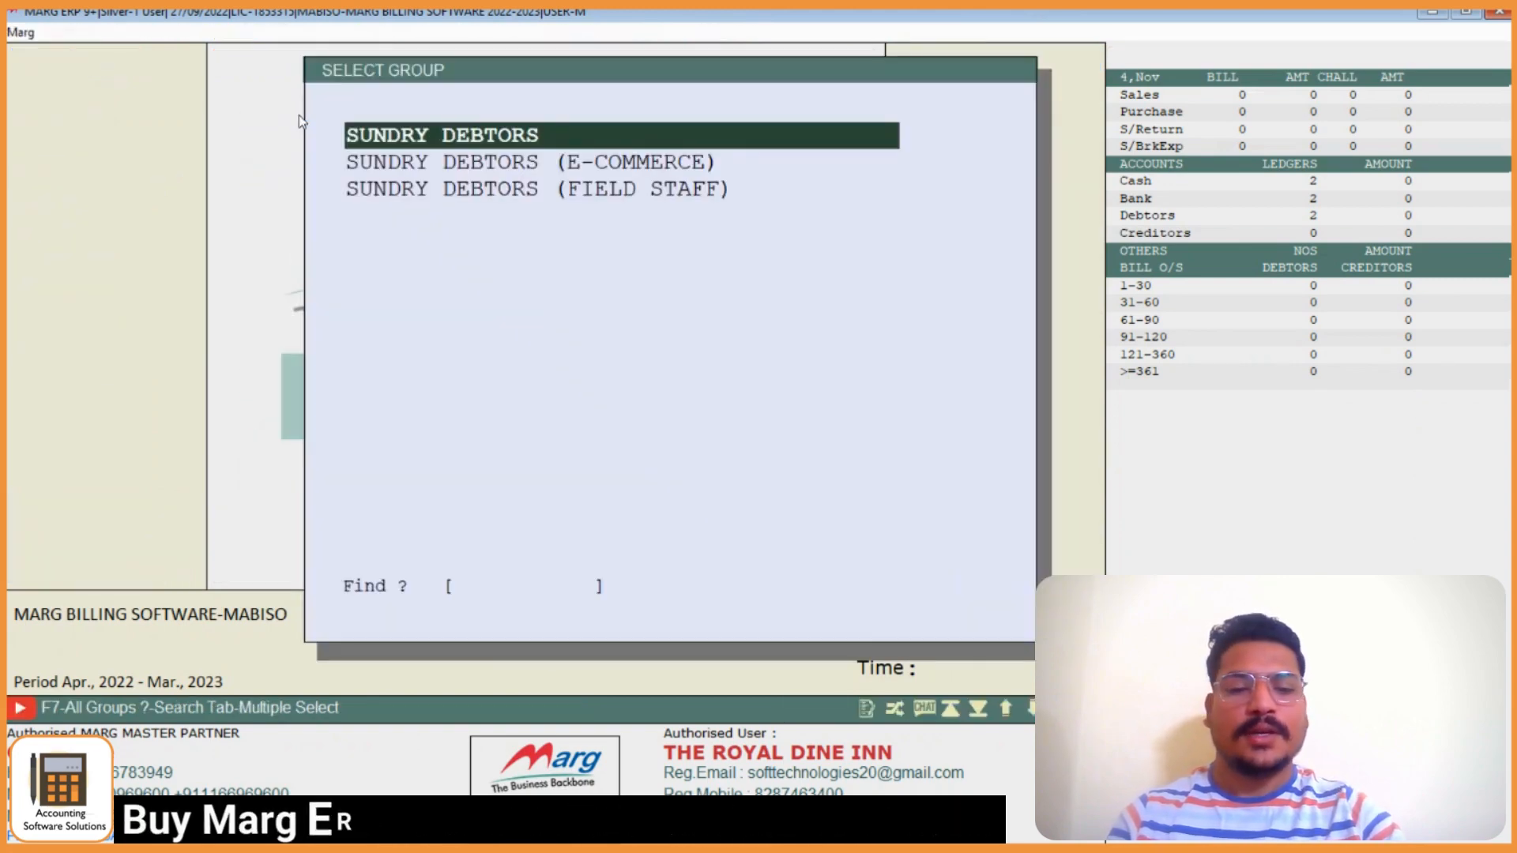
key(Return)
key(Down)
key(Down)
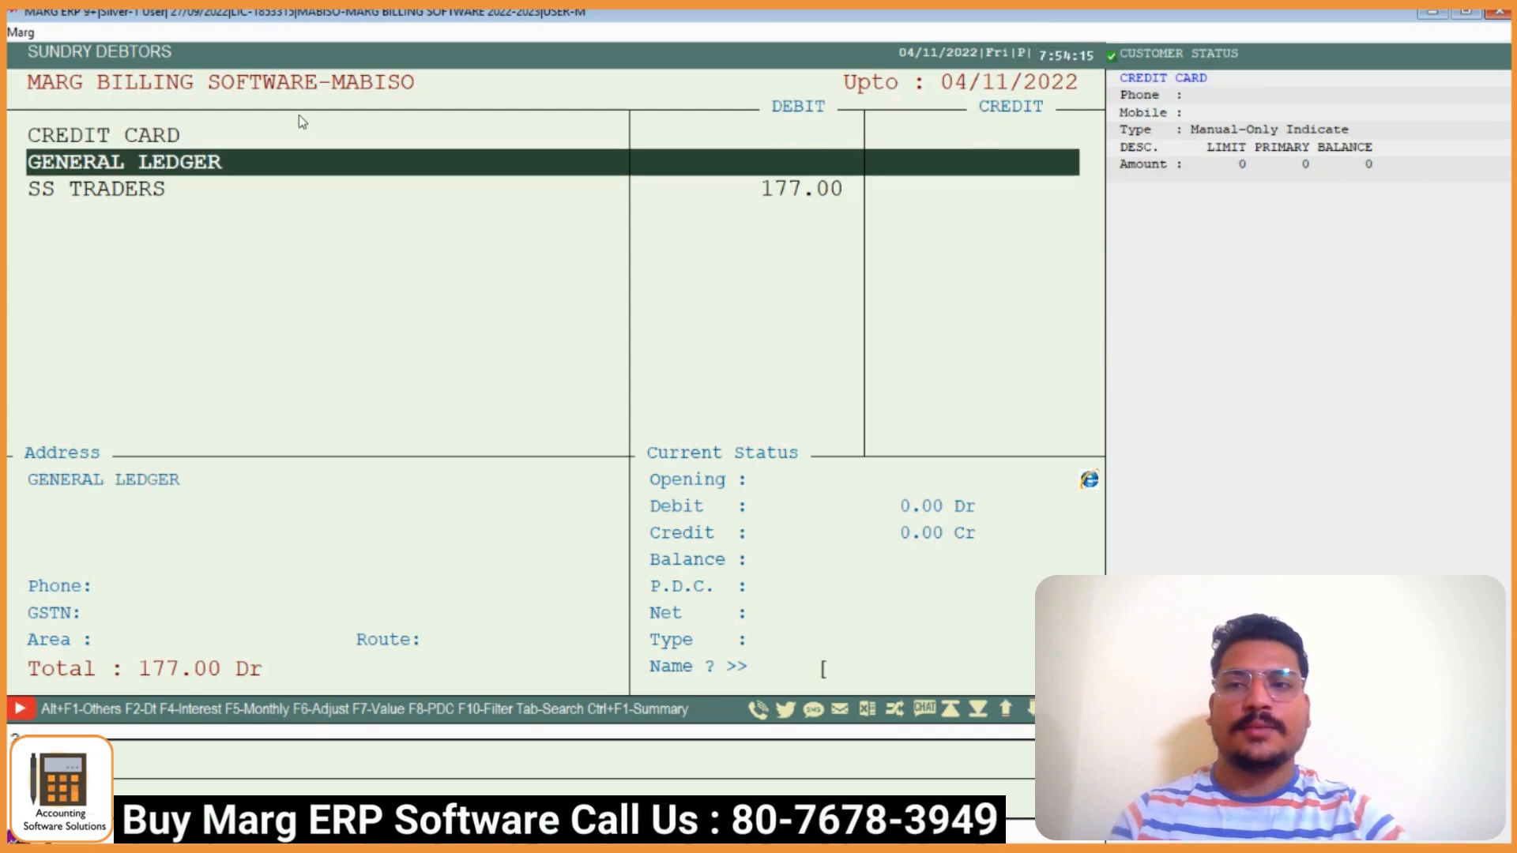
key(Up)
key(Down)
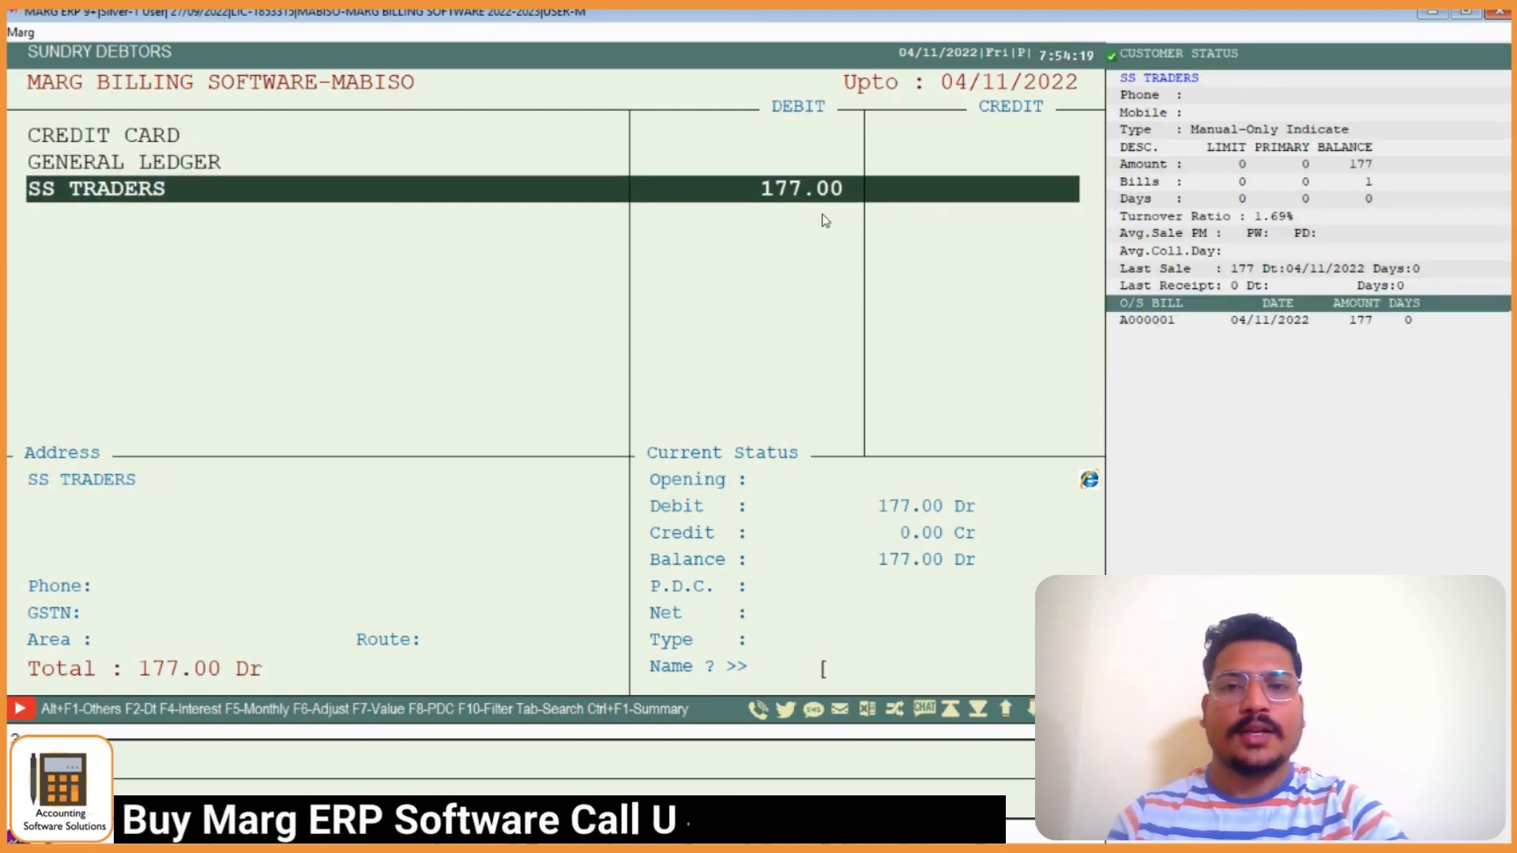
key(Up)
key(Down)
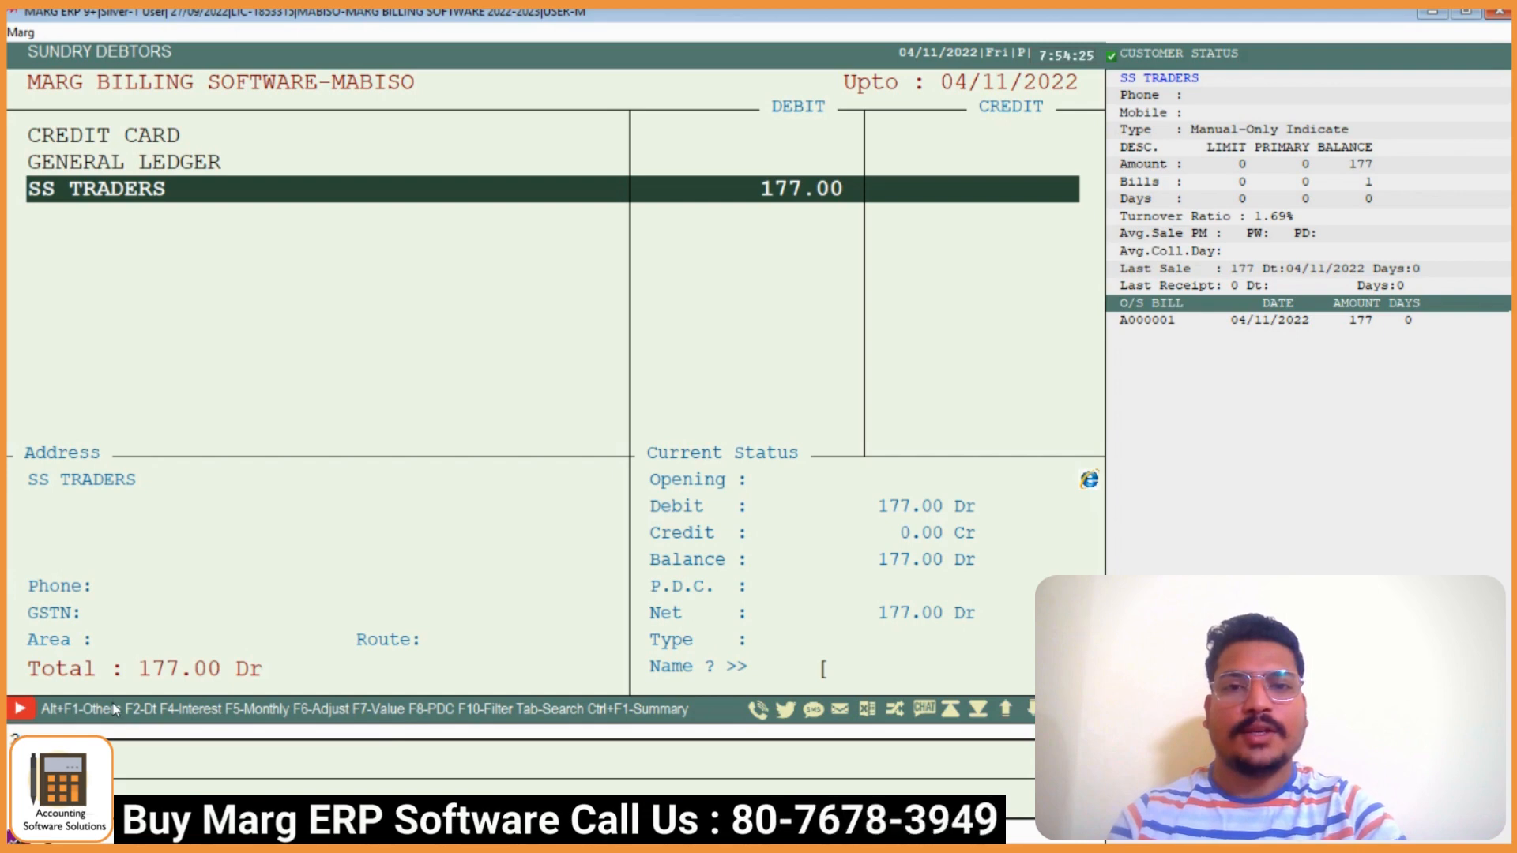
key(Escape)
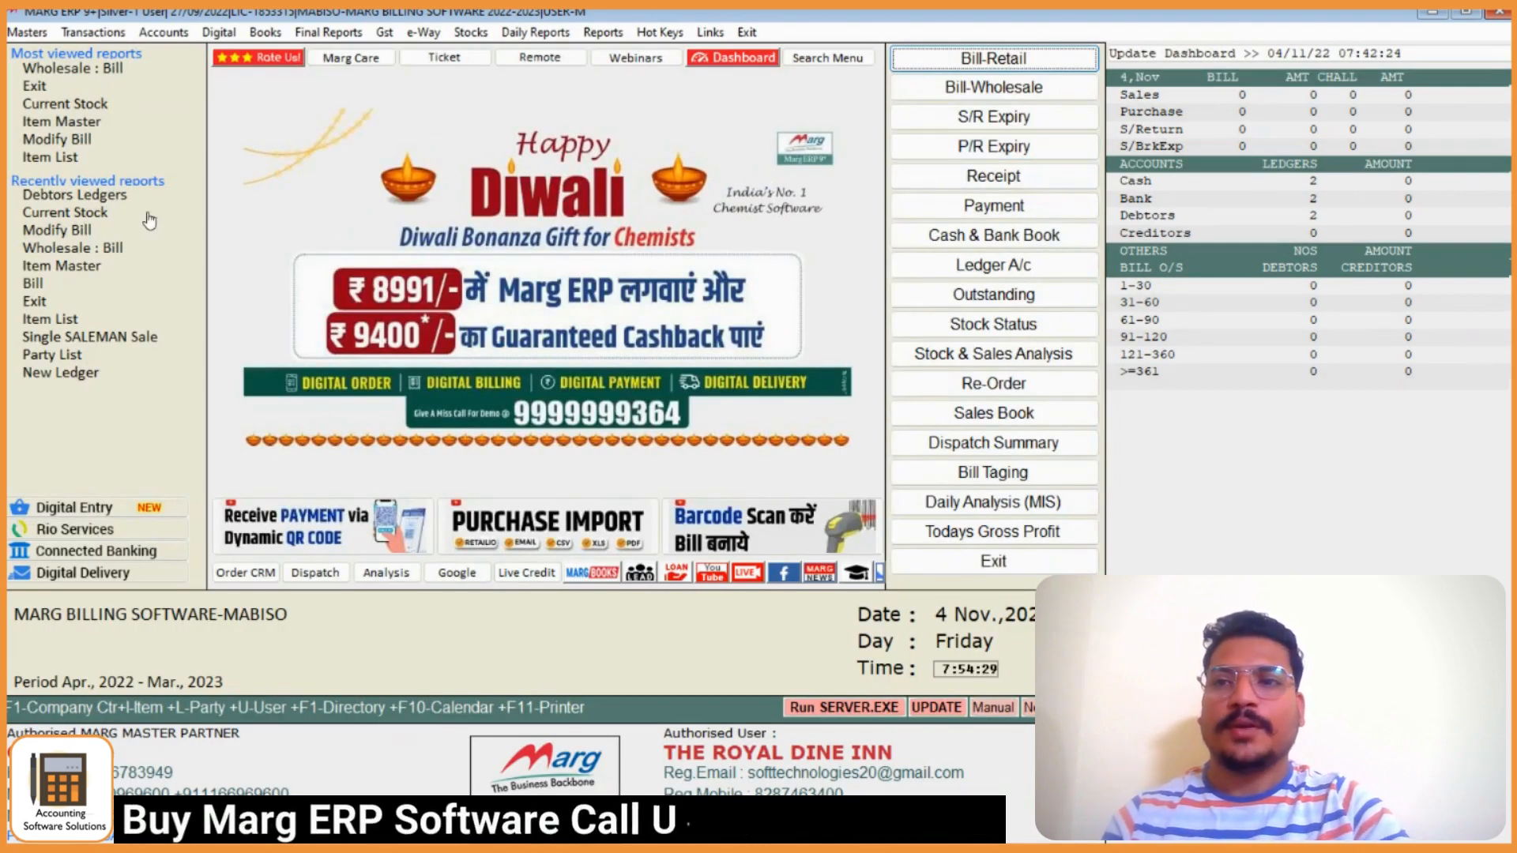
Start a receipt voucher dated 04/11/2022 and credit SS TRADERS with 100
click(164, 32)
mouse_move(233, 53)
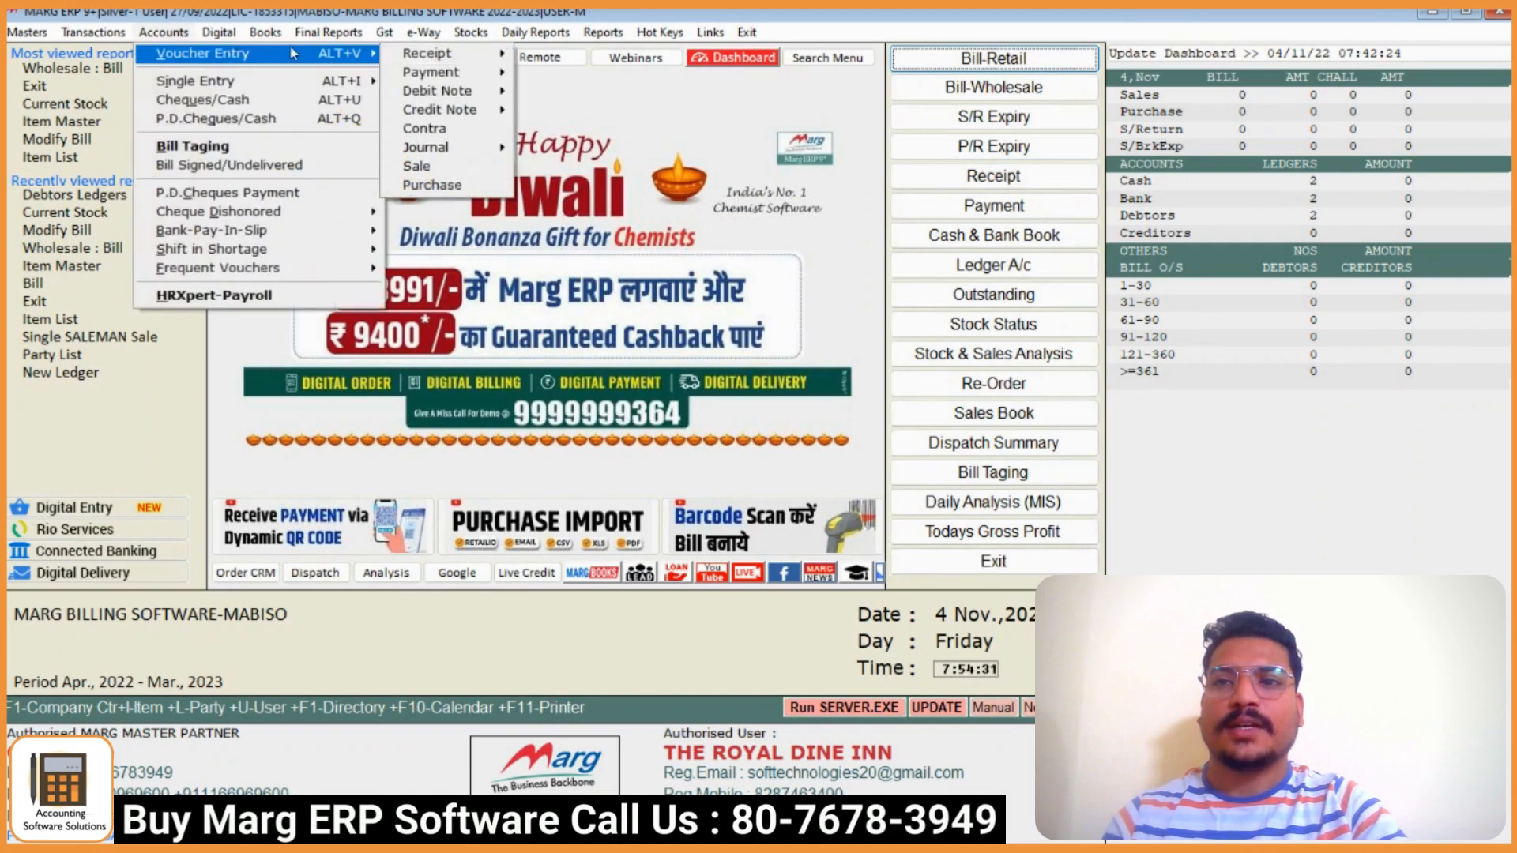
mouse_move(474, 53)
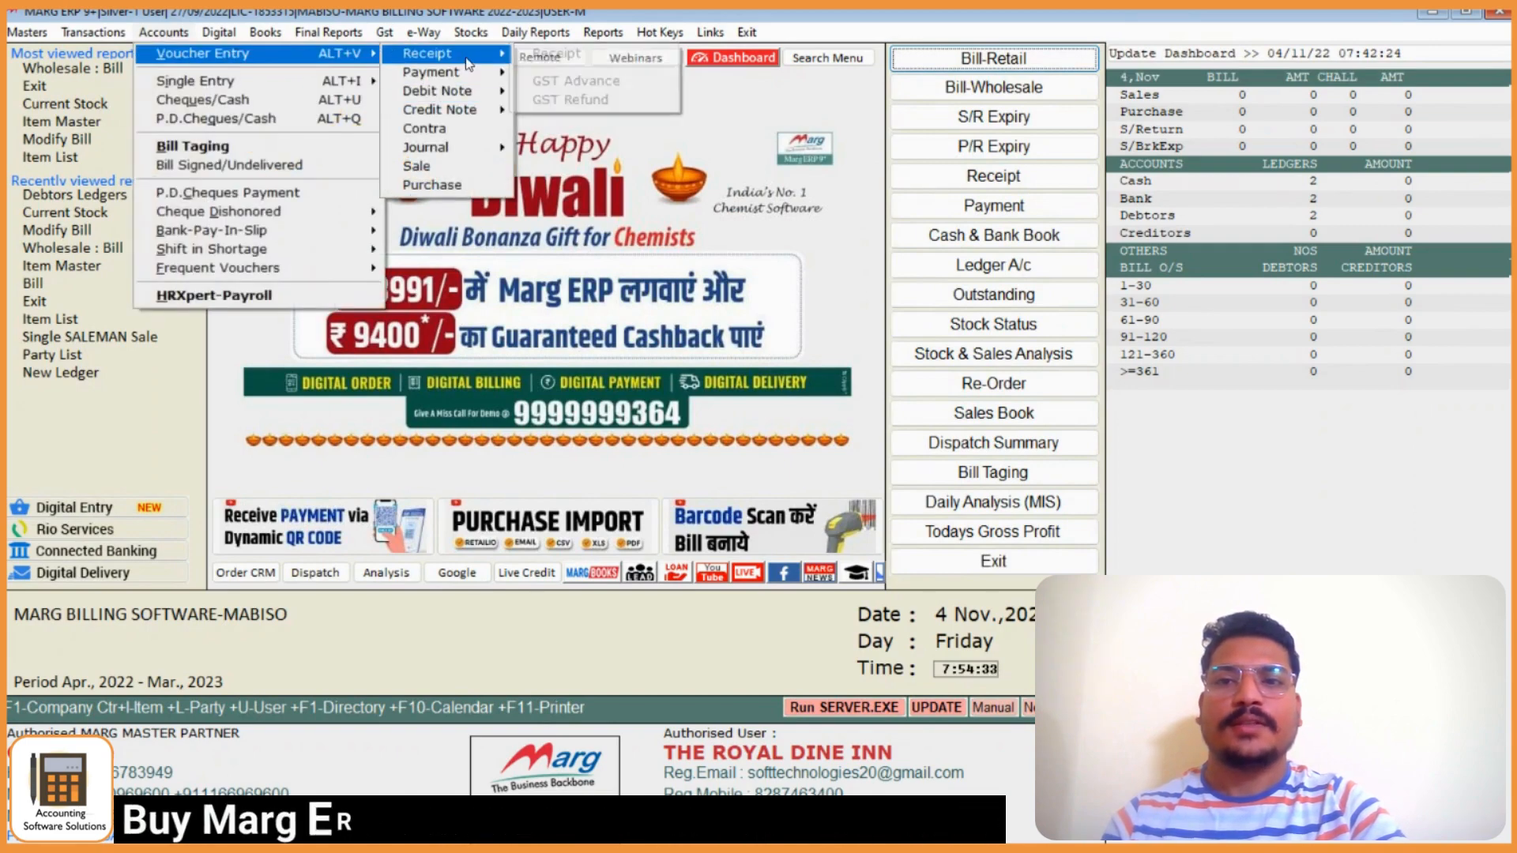
click(541, 56)
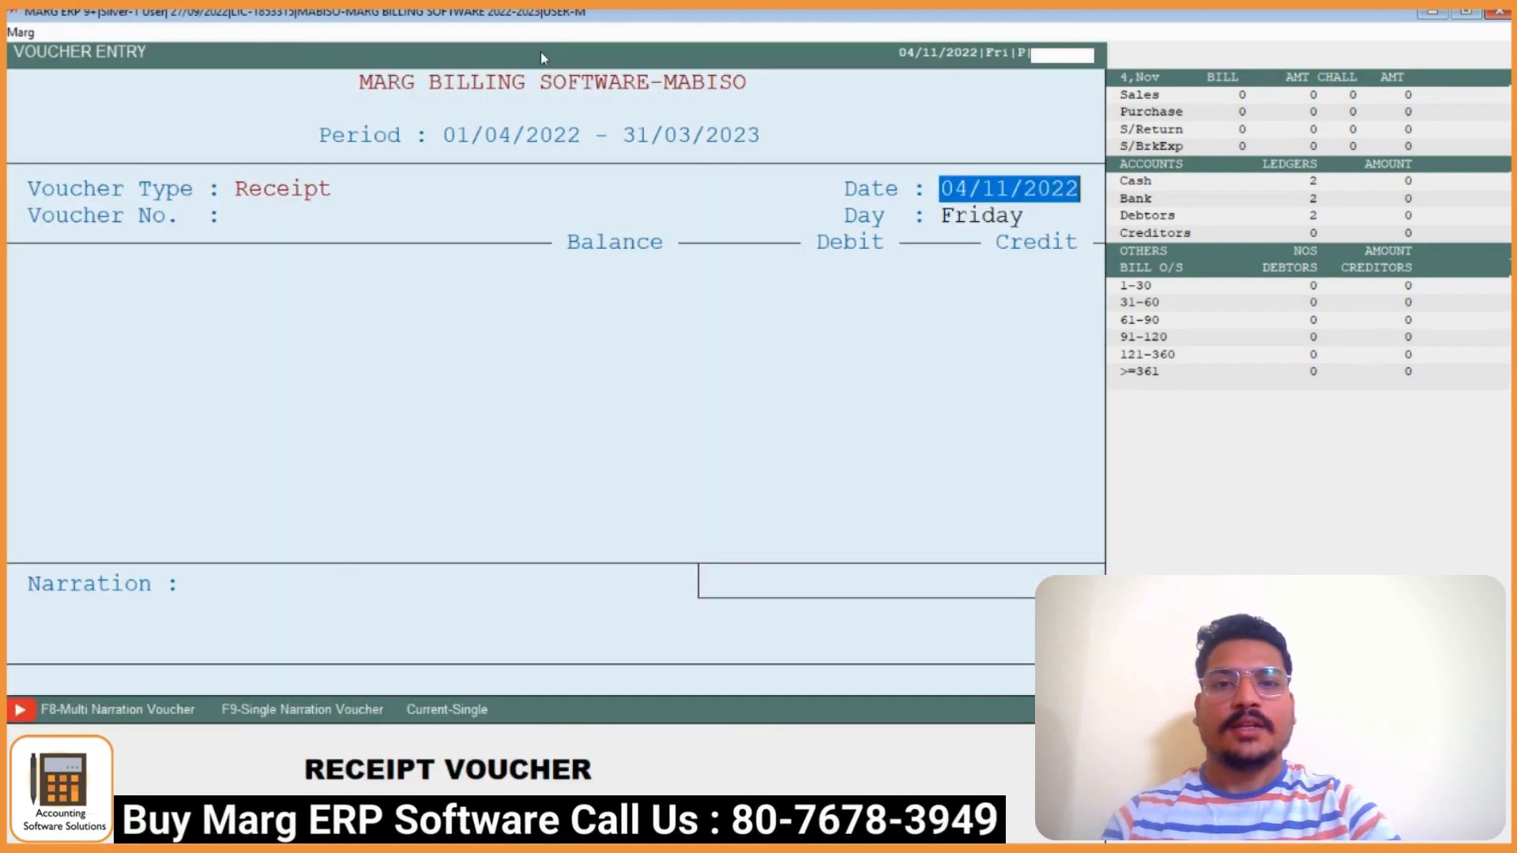
key(Return)
text(ss)
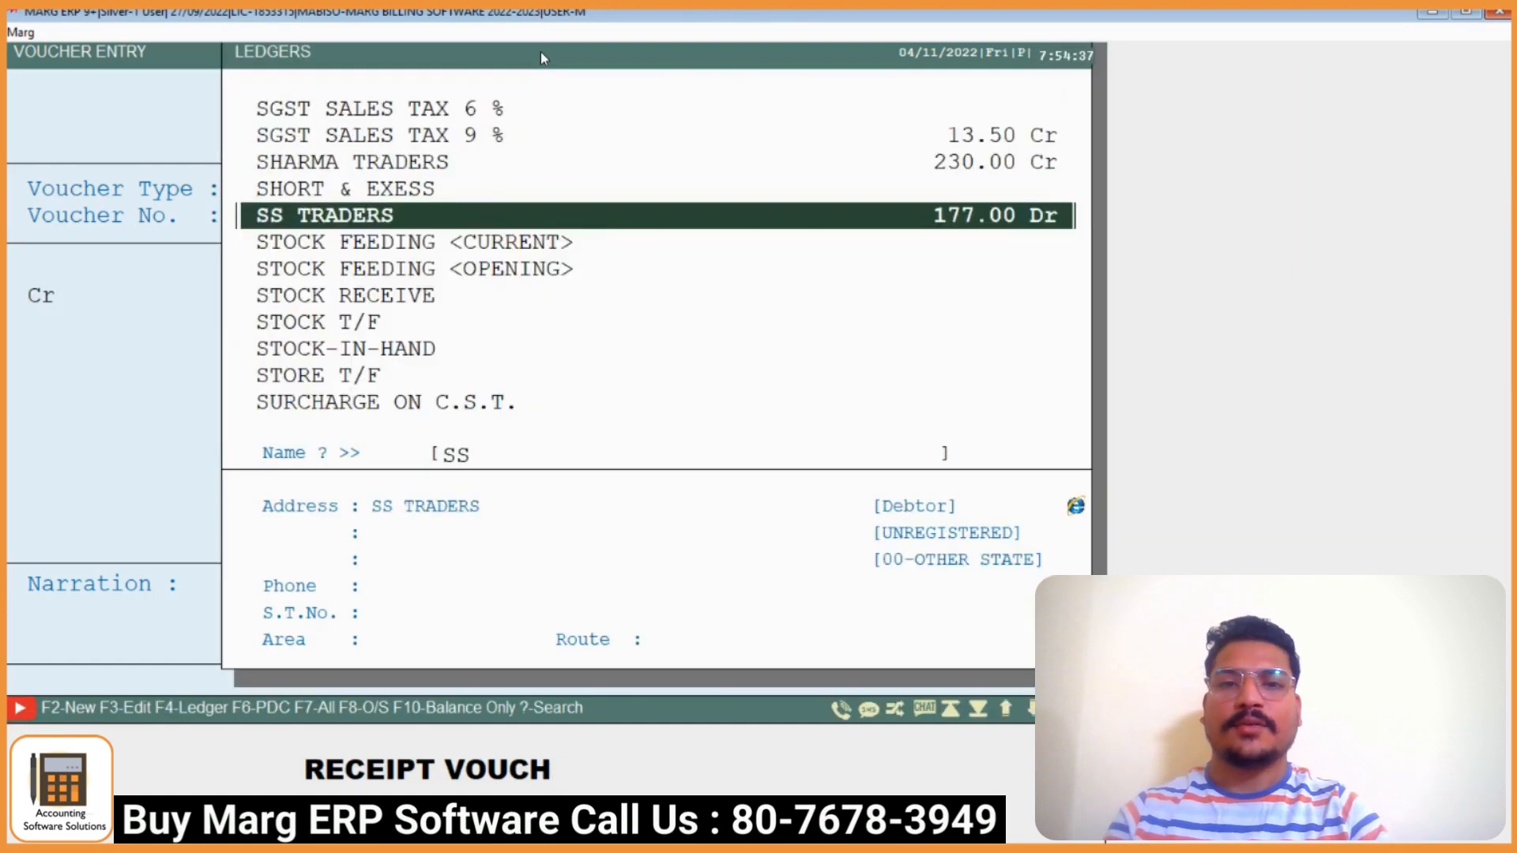
key(Return)
text(100)
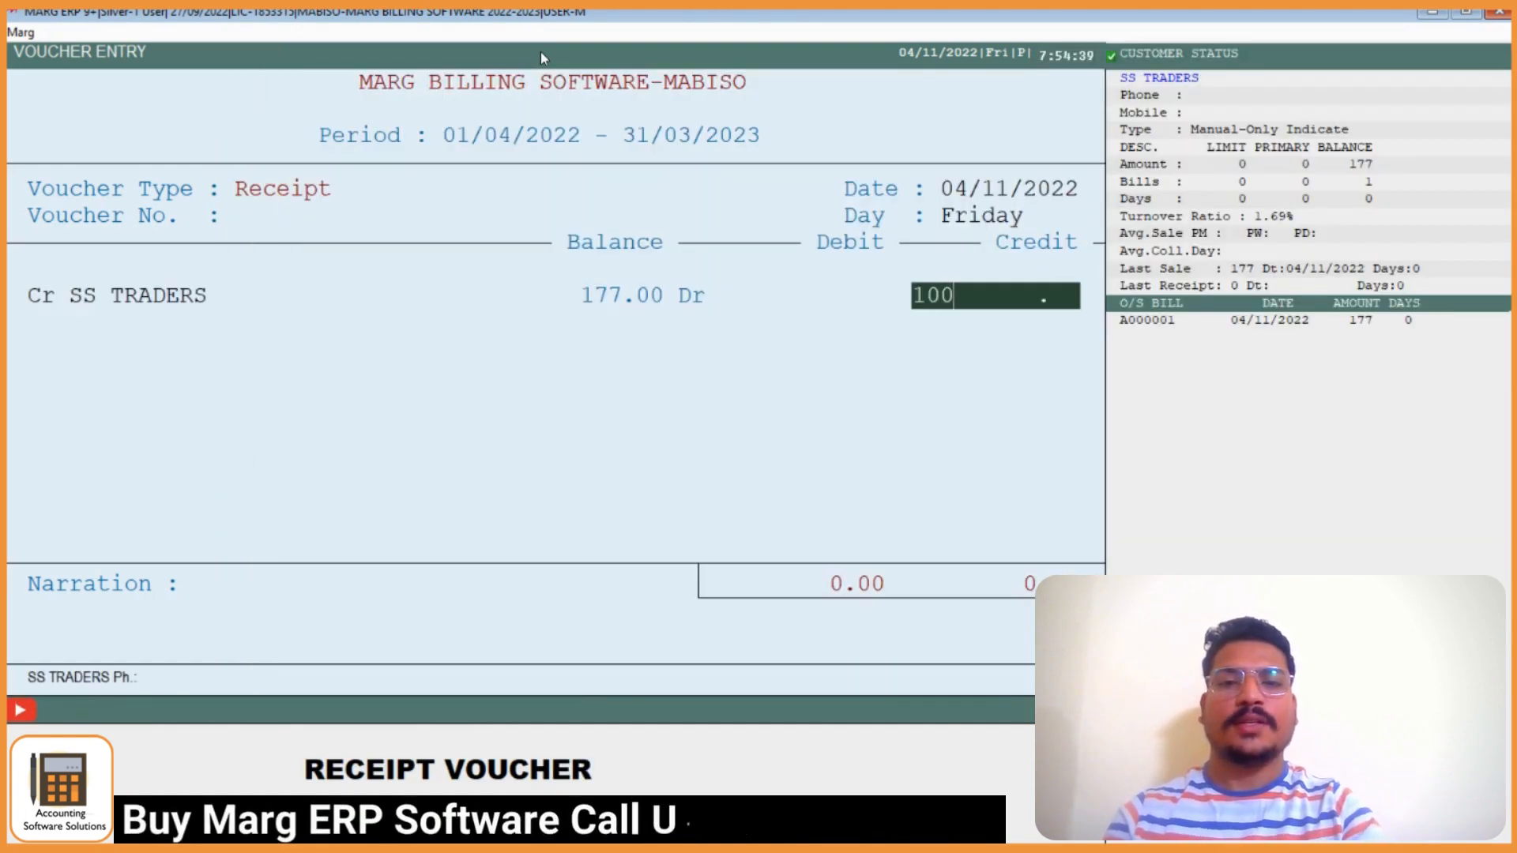
Adjust the SS TRADERS receipt amount against pending invoice A000001
key(Return)
key(Return)
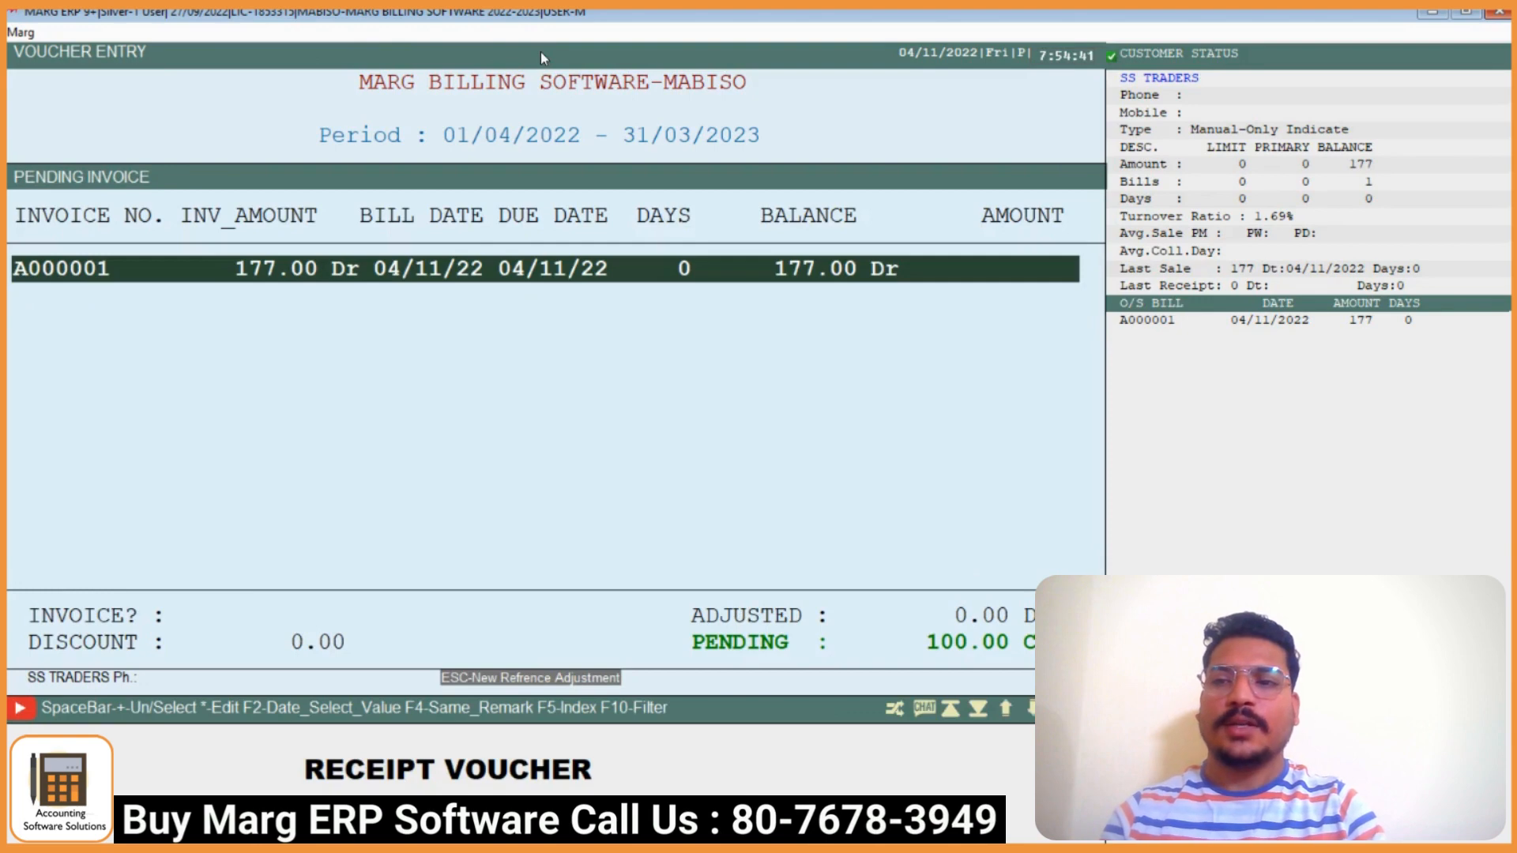
key(Return)
key(Return)
key(Return)
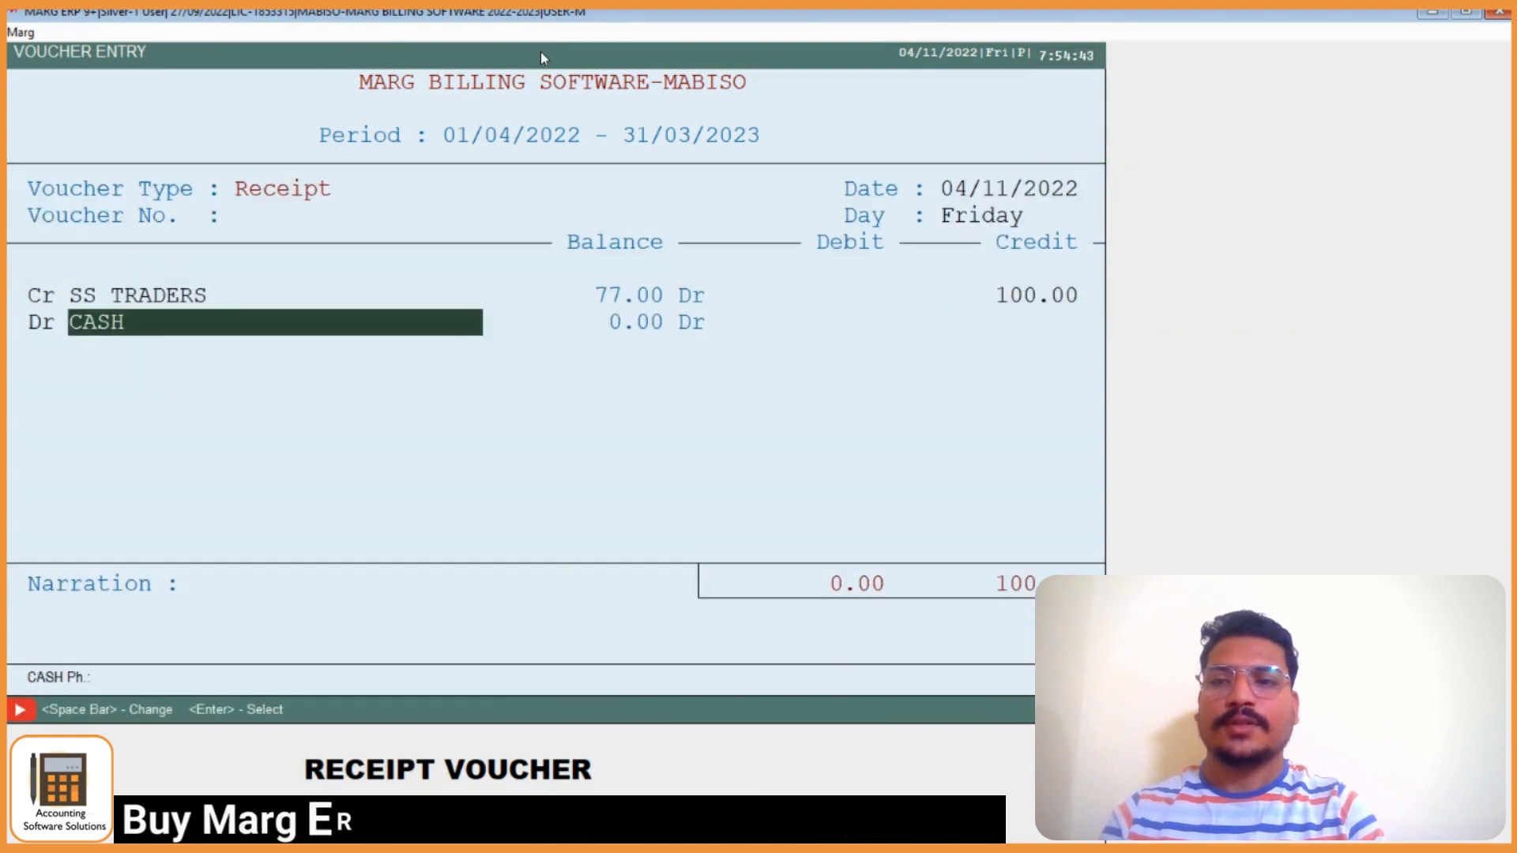
Debit CASH with 100.00, save the receipt voucher without a narration and close voucher entry
key(space)
key(Return)
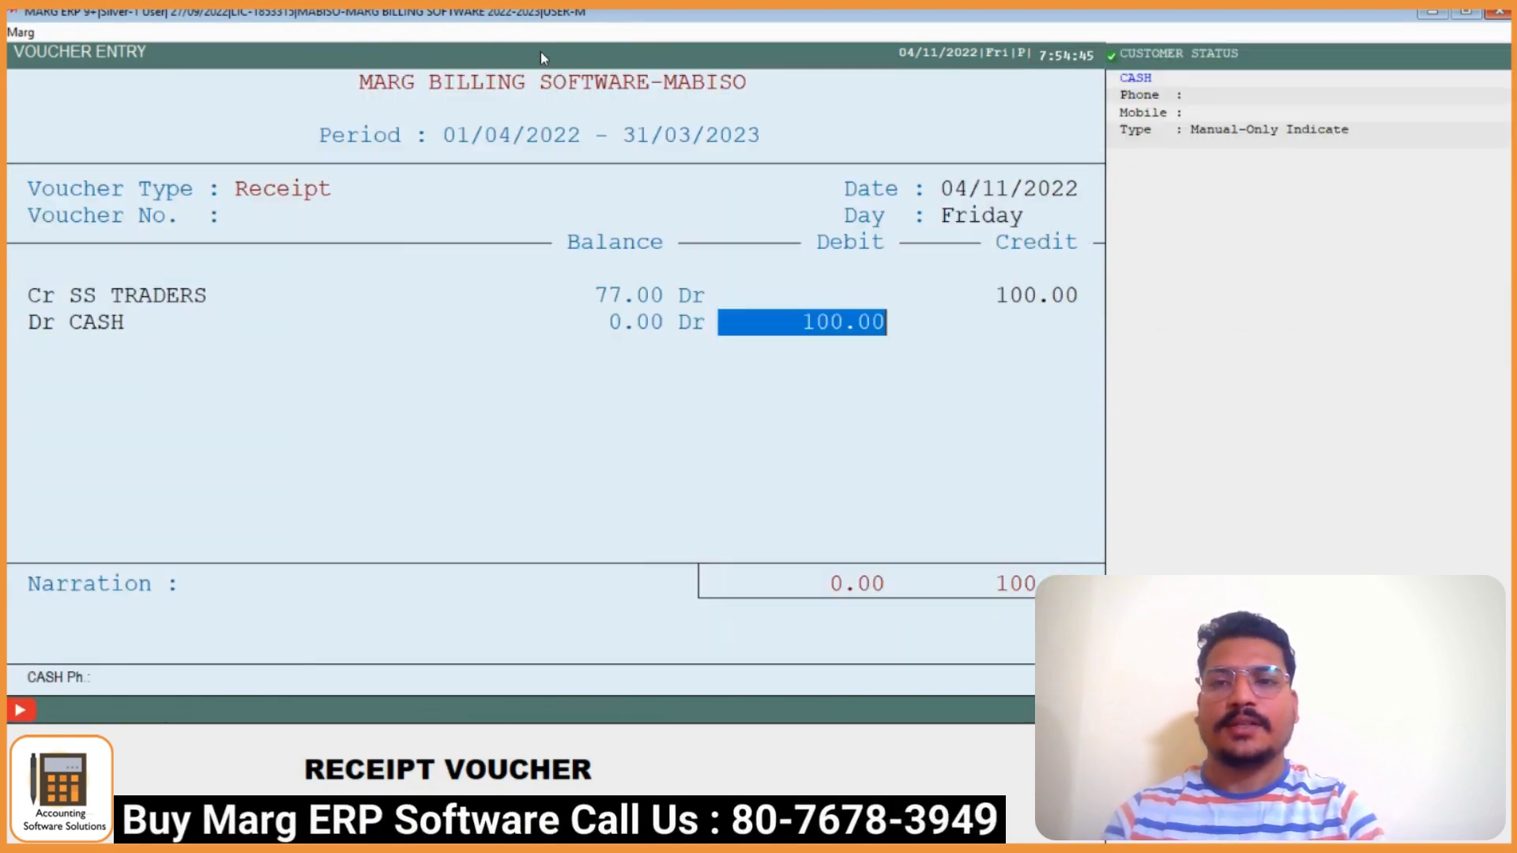
key(Return)
key(Return)
key(Return)
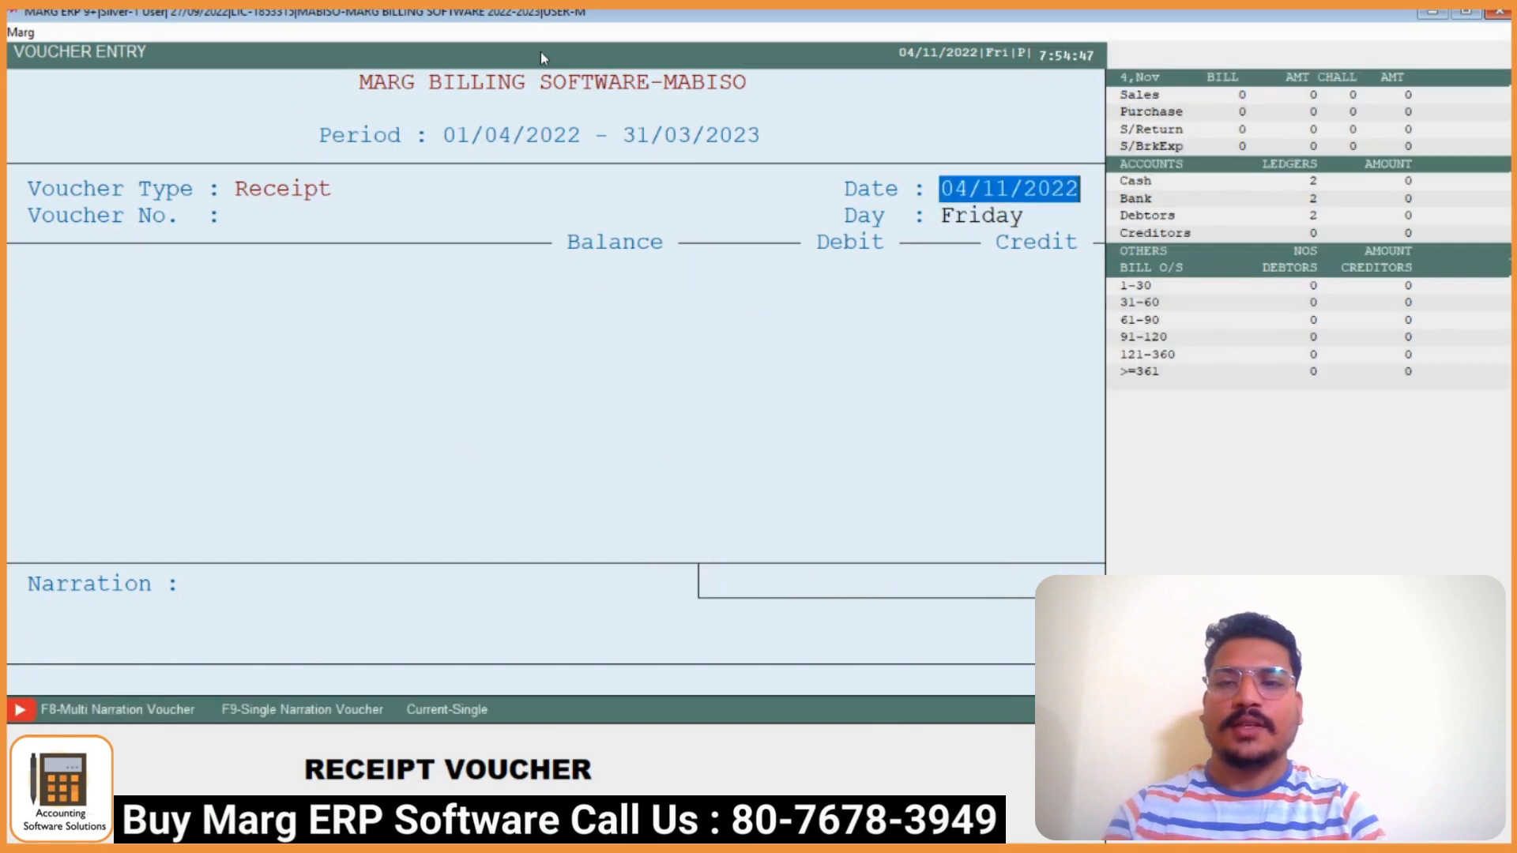
key(Escape)
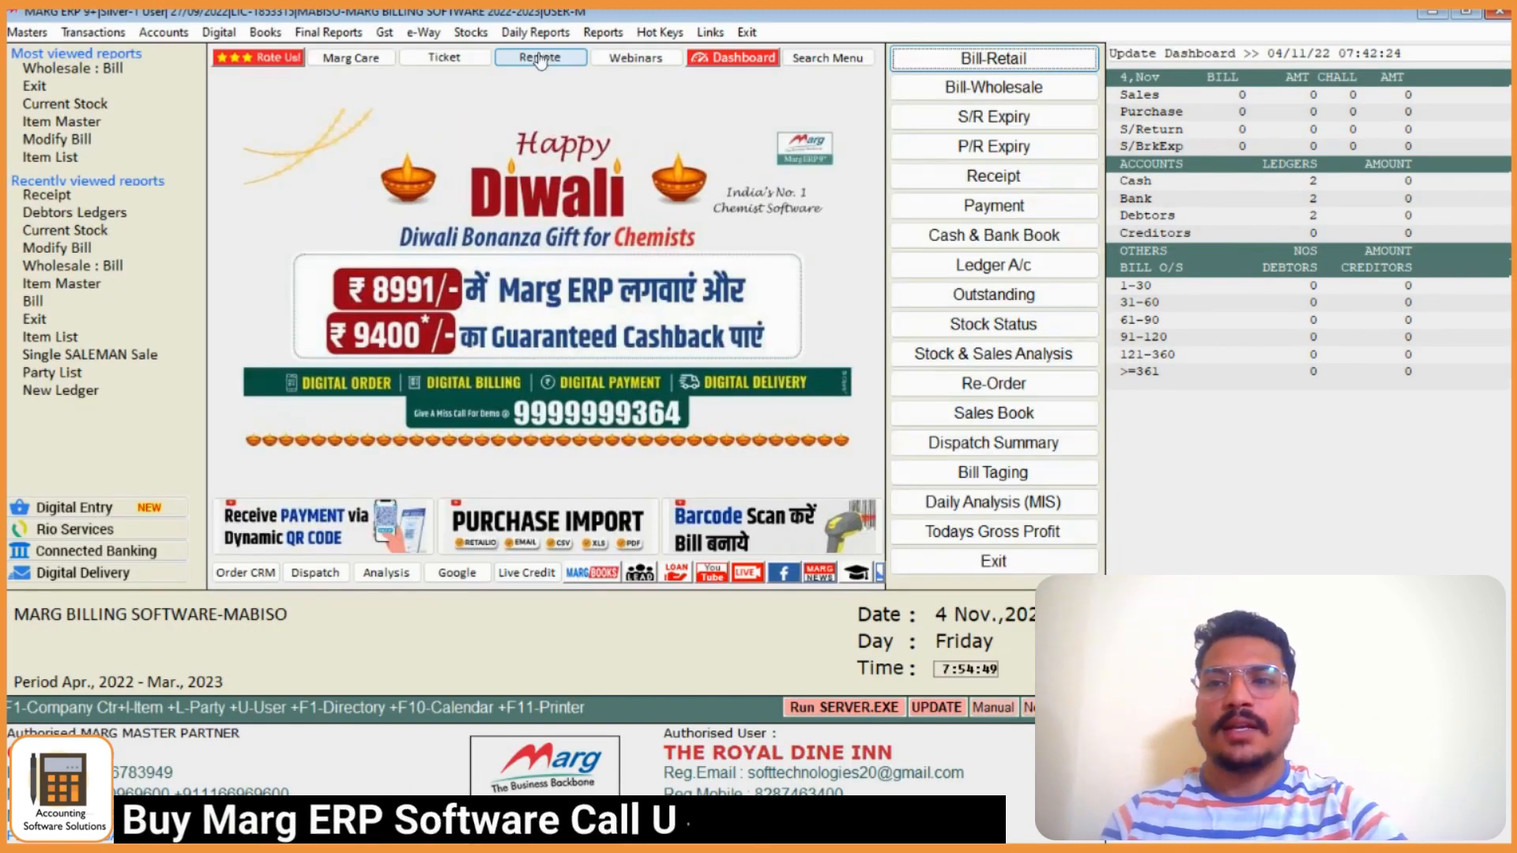
Open the SS TRADERS debtor ledger from 01/04/2022 to 04/11/2022 and check its sale and receipt entries
click(265, 32)
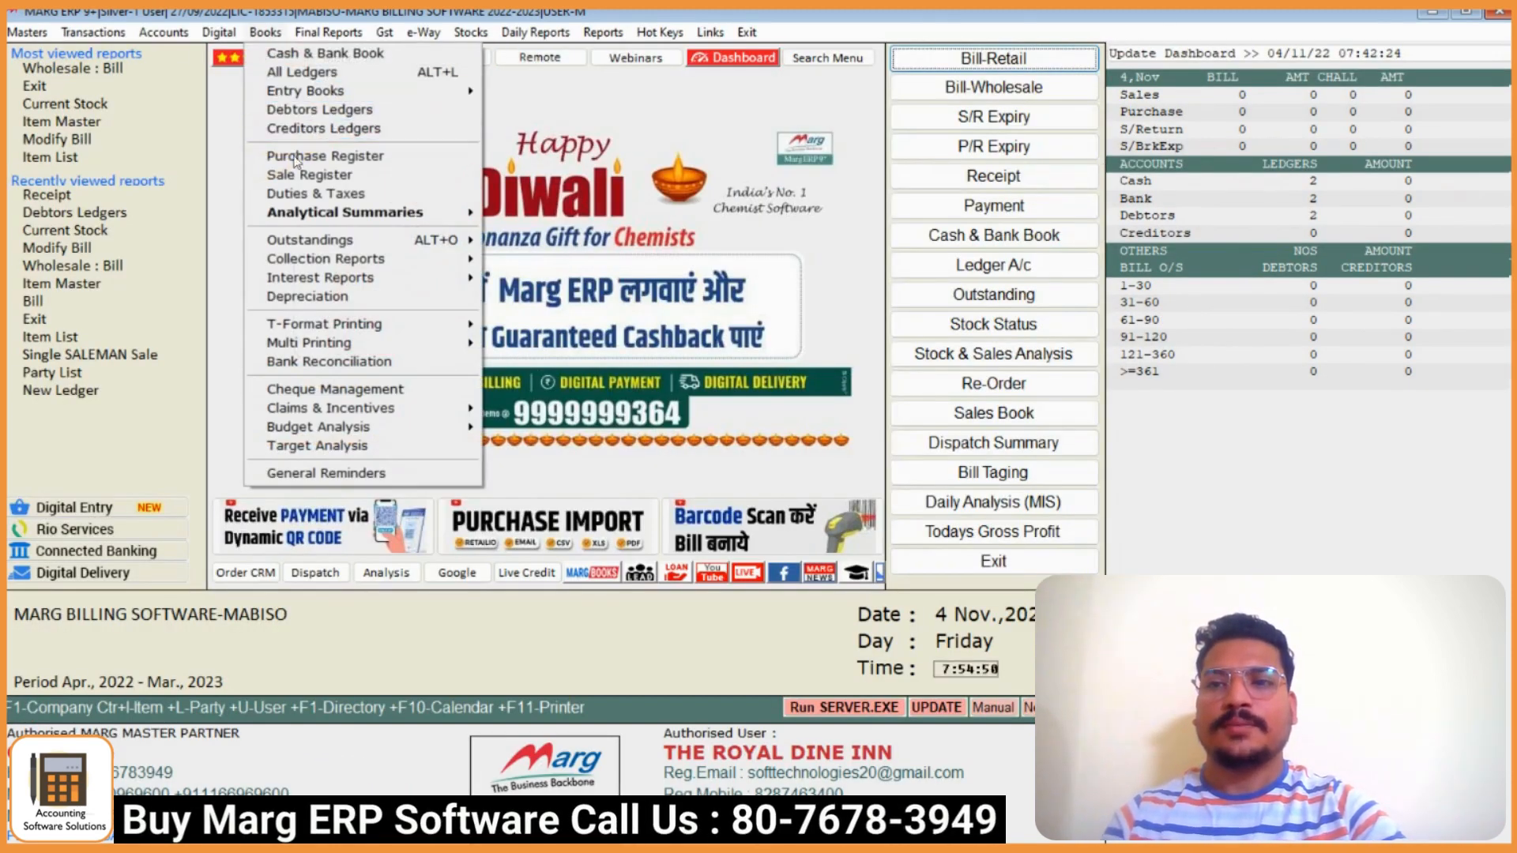
click(306, 113)
key(Return)
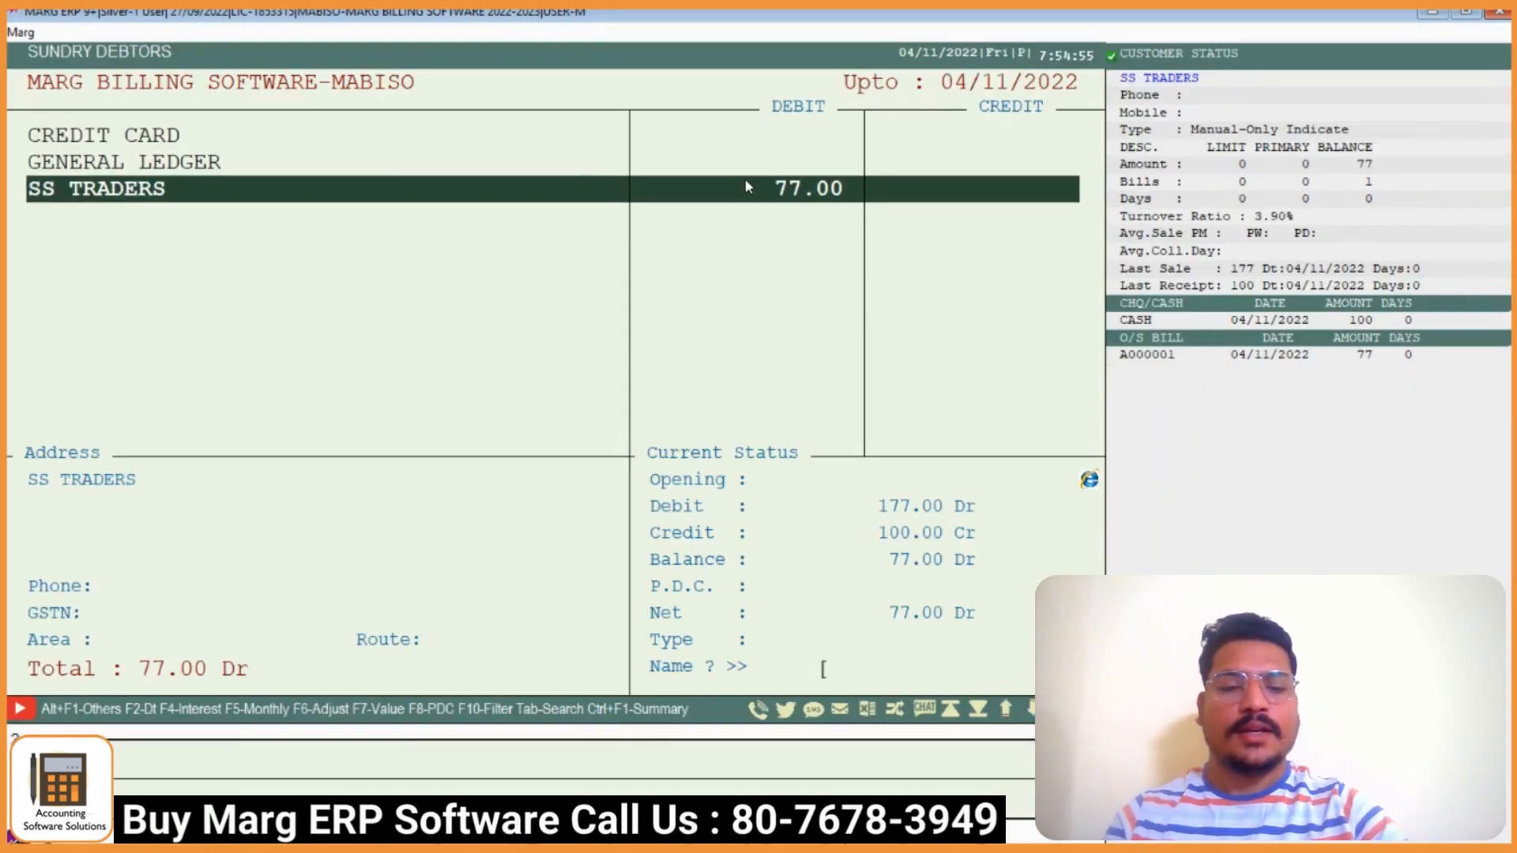
key(Return)
key(Return)
key(Return)
key(Return)
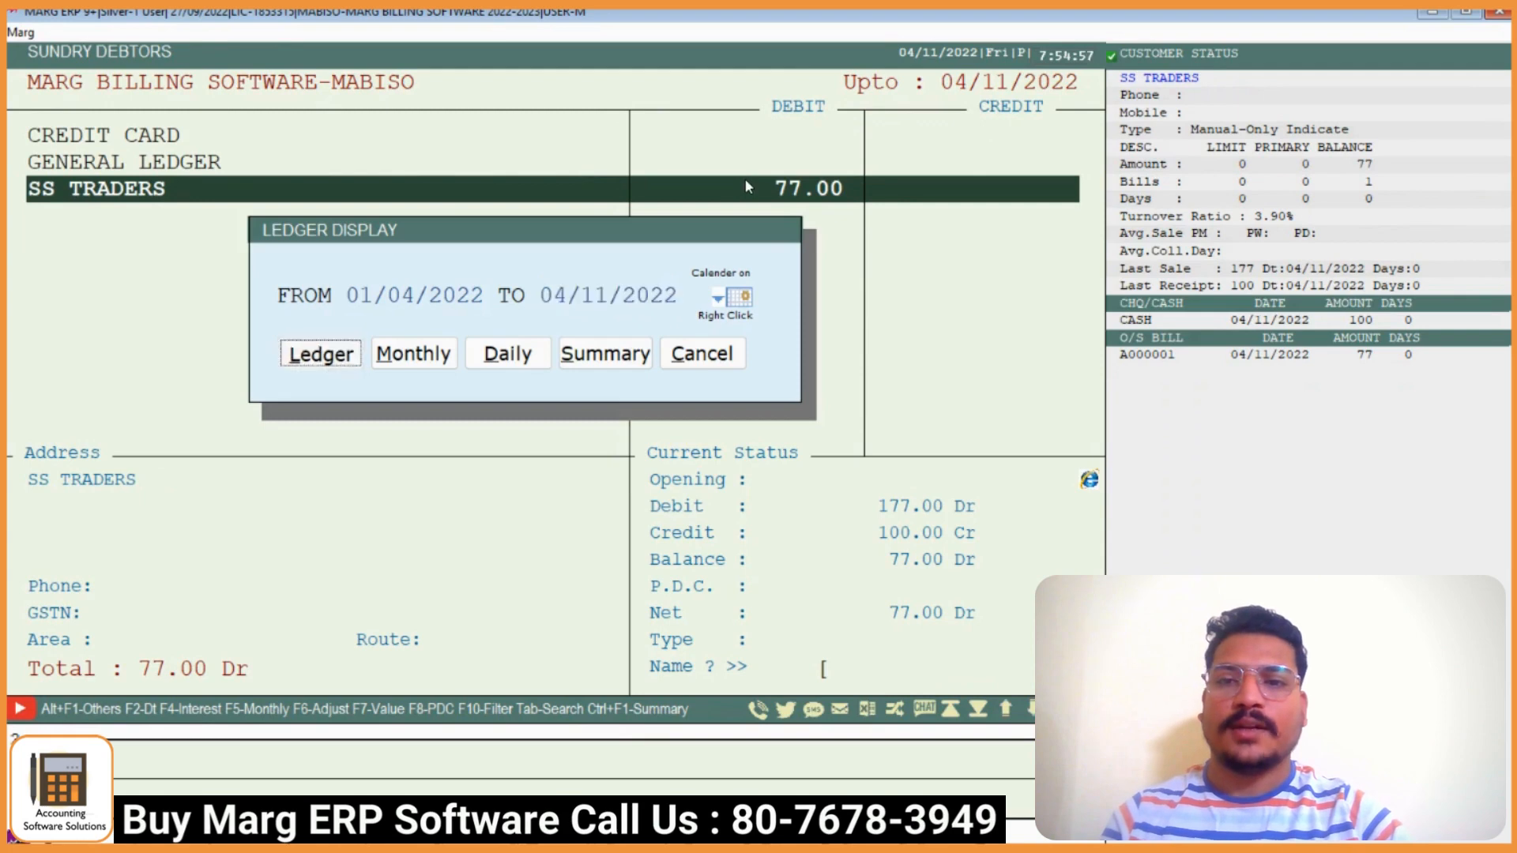
key(Up)
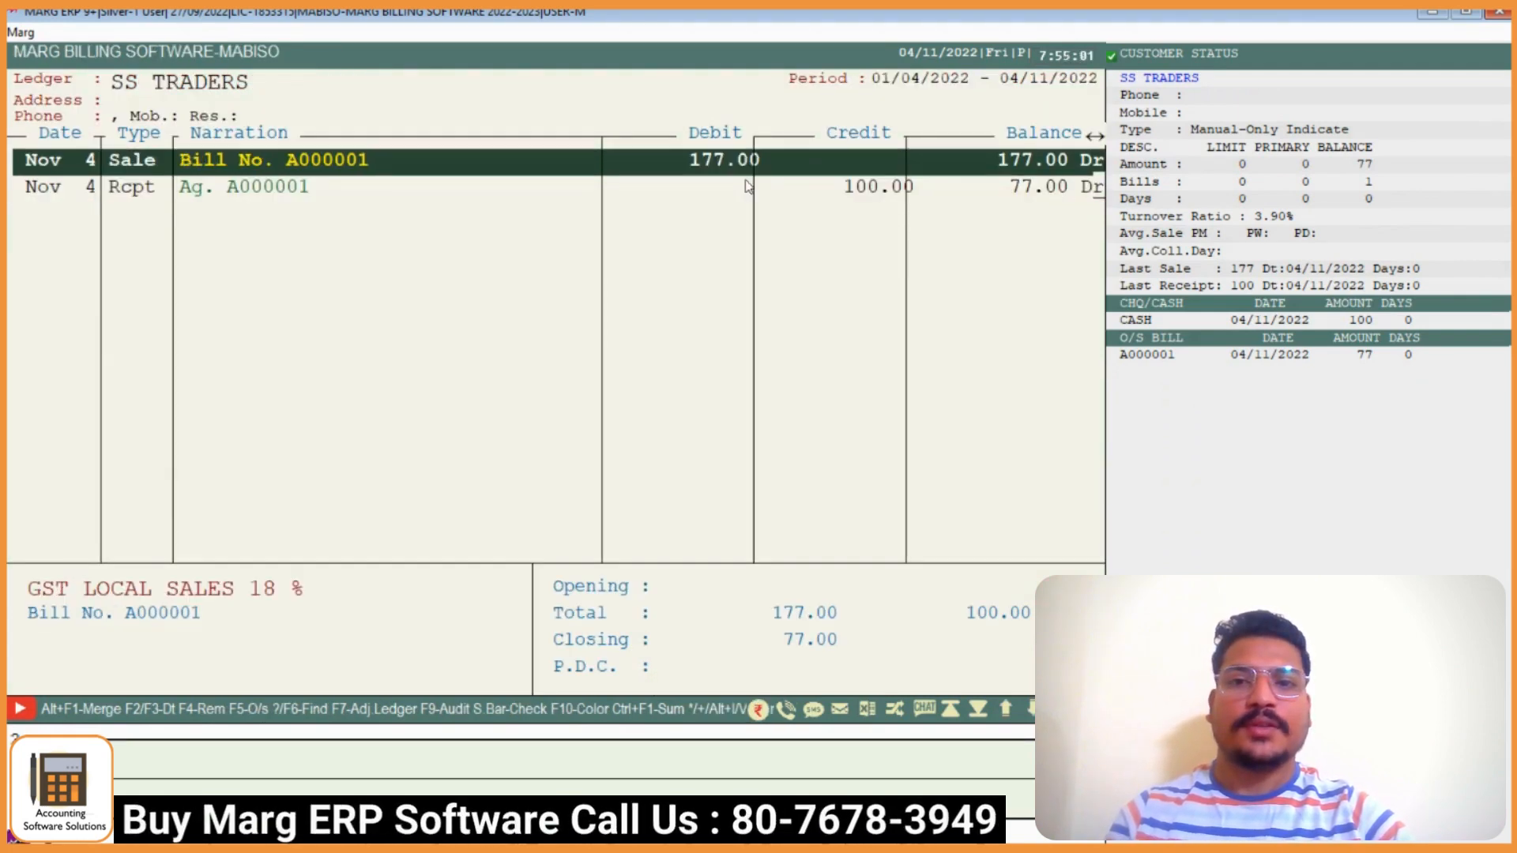
key(Down)
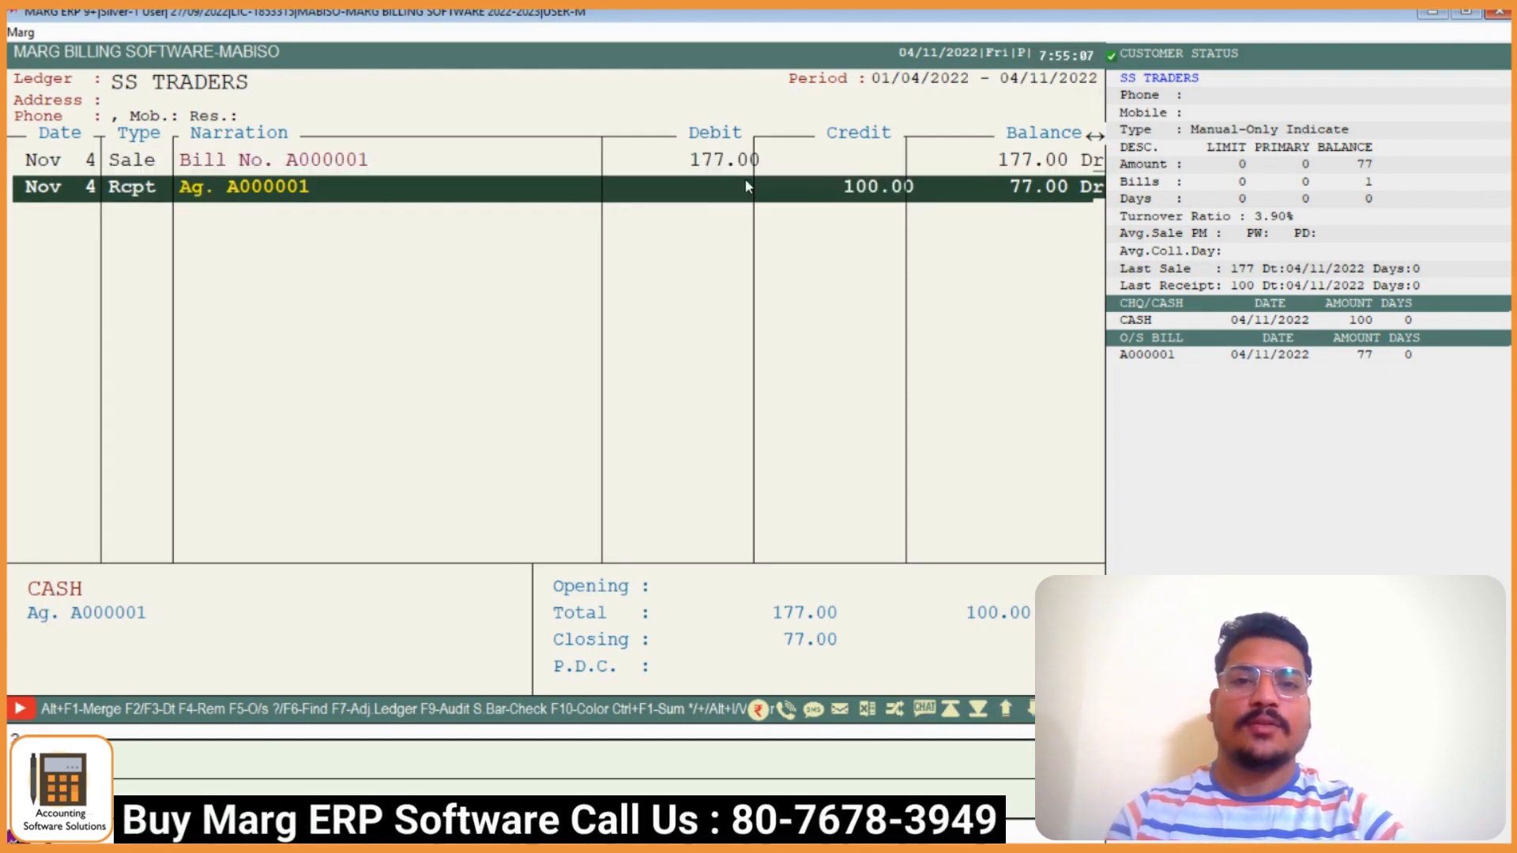
key(Escape)
key(Escape)
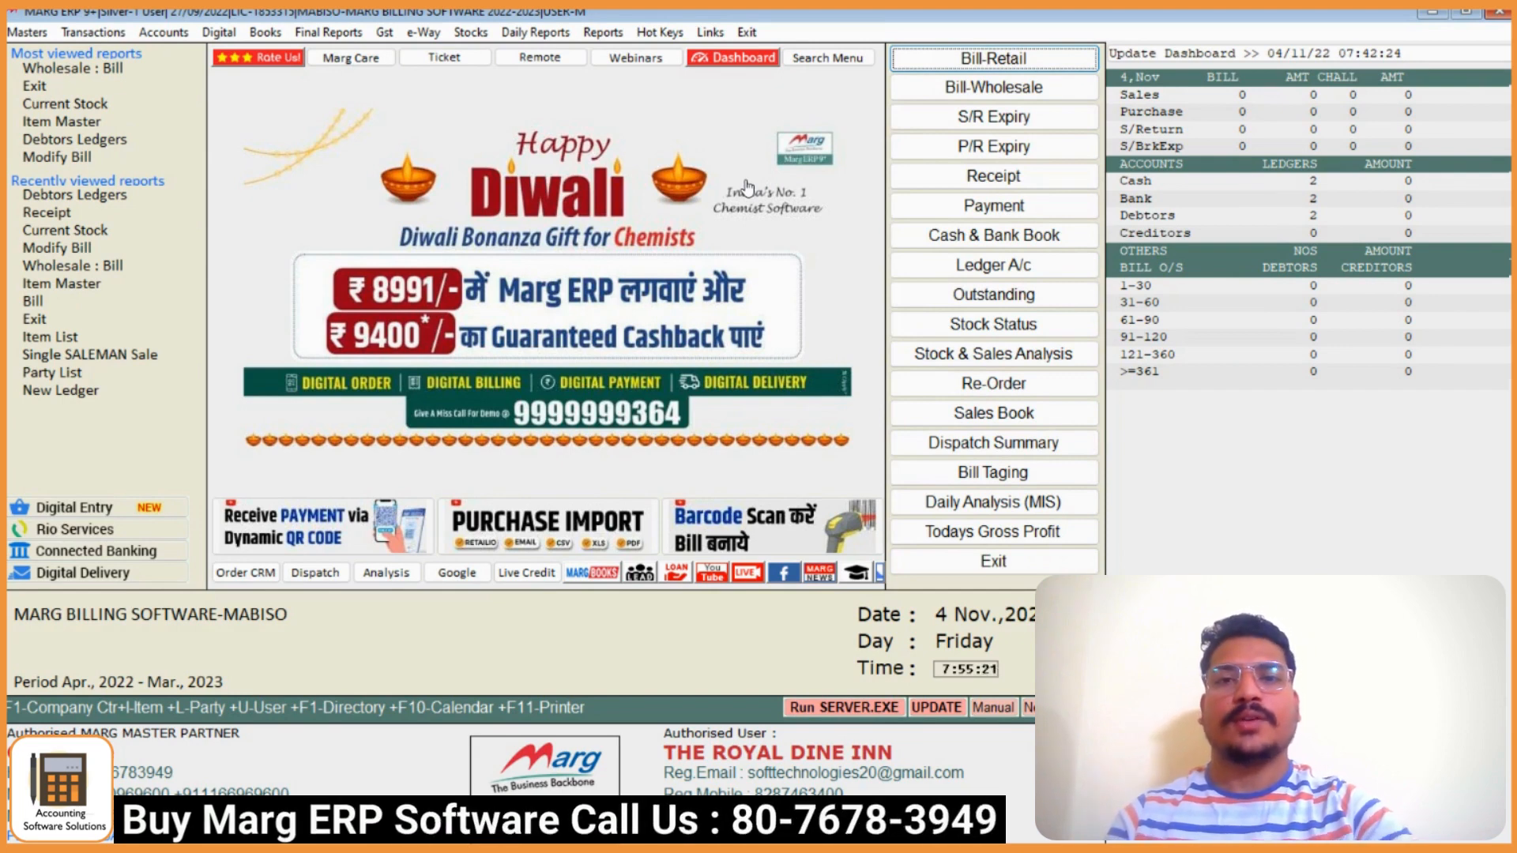
Open the Control Room, look through its setup categories down to SMS SETUP and close it
click(27, 32)
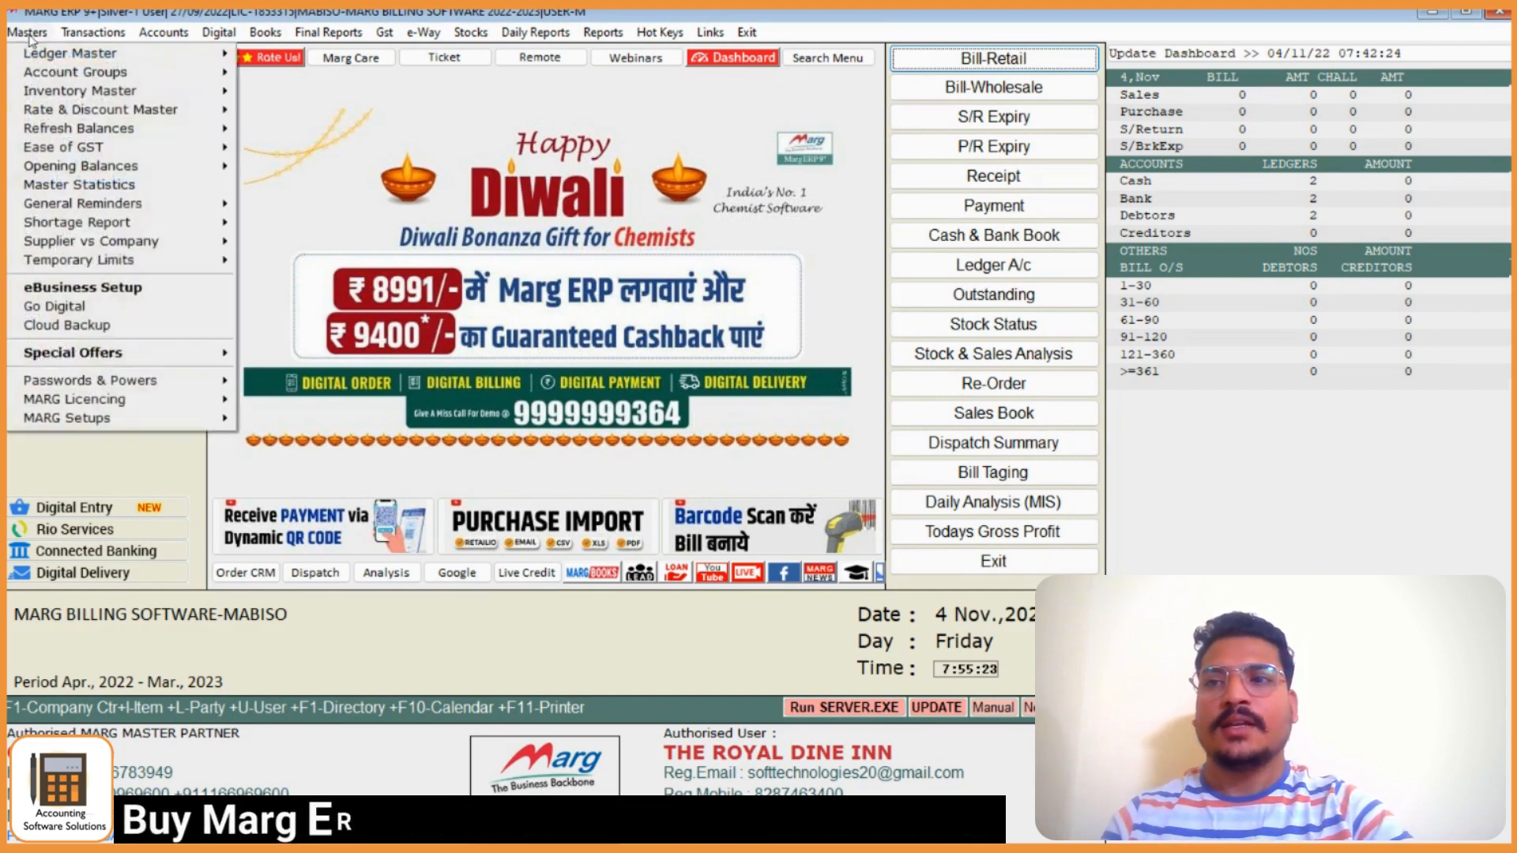
mouse_move(127, 419)
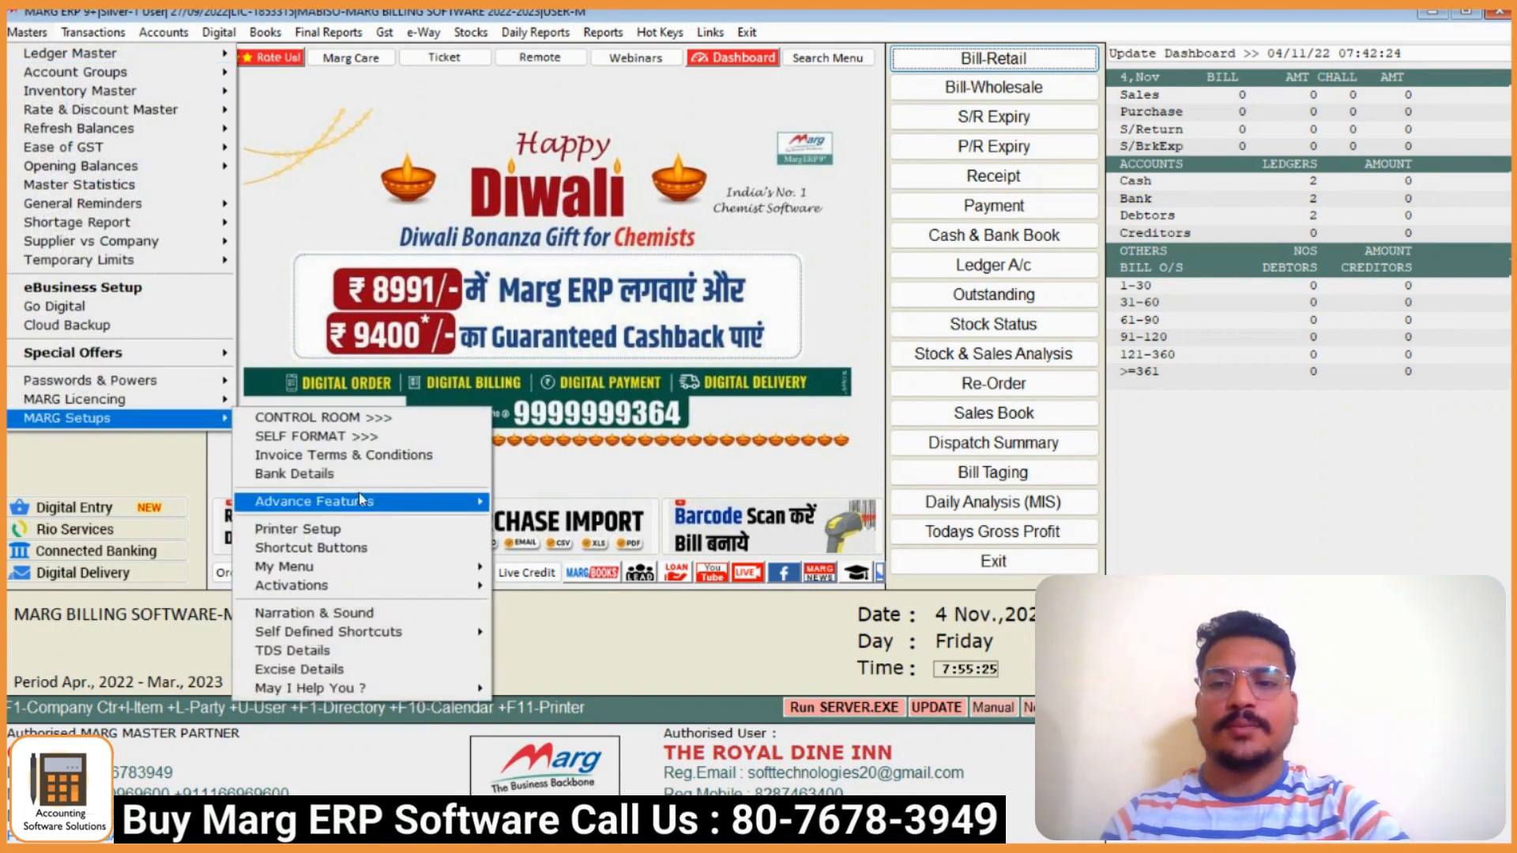
click(354, 424)
key(Down)
key(Down)
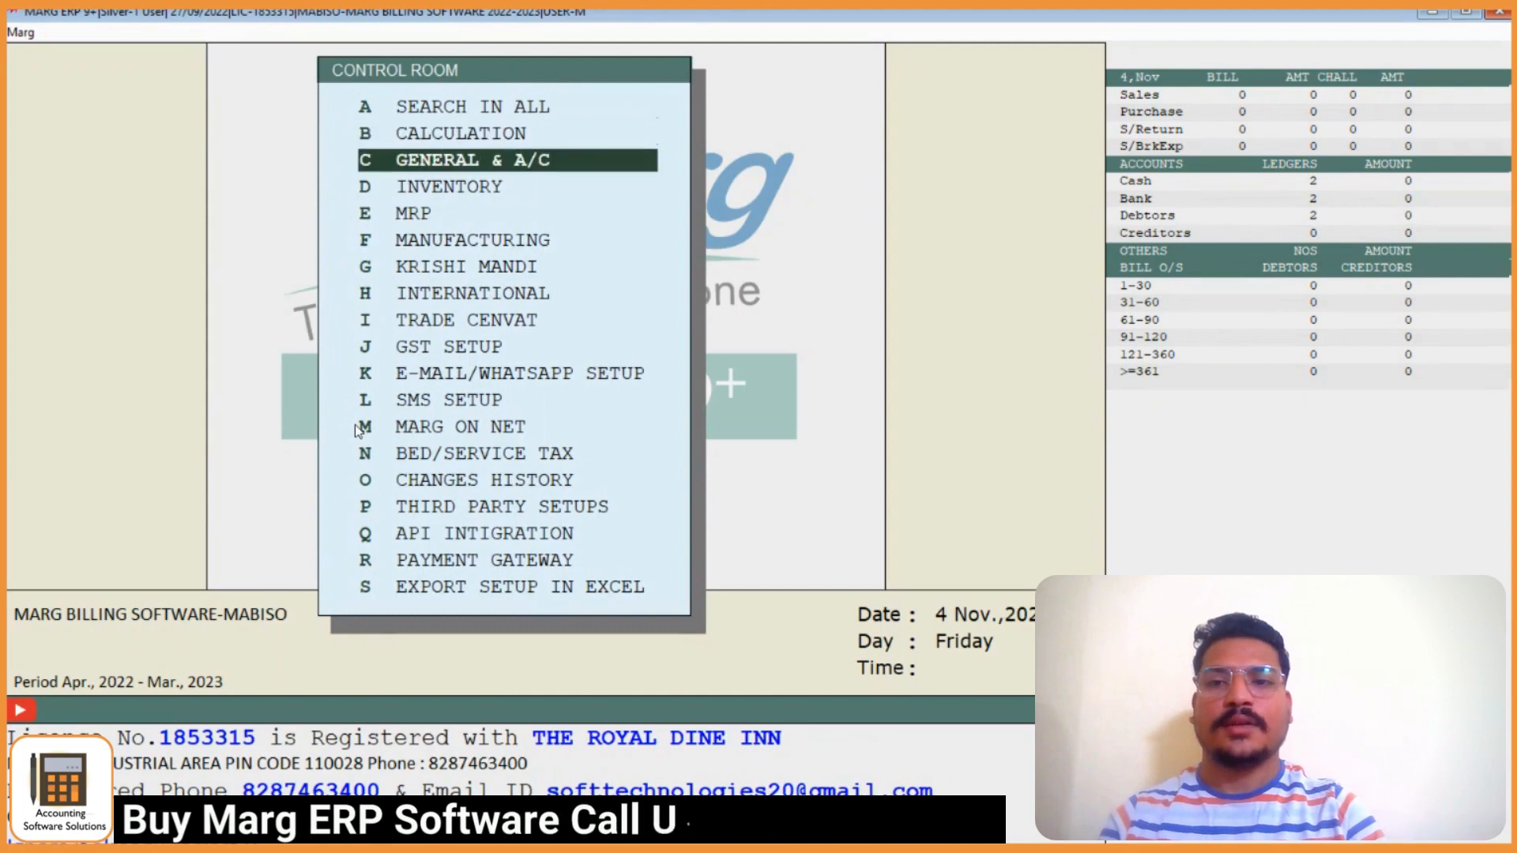
key(Down)
key(Down)
key(Down)
key(Down)
key(Down)
key(Down)
key(Down)
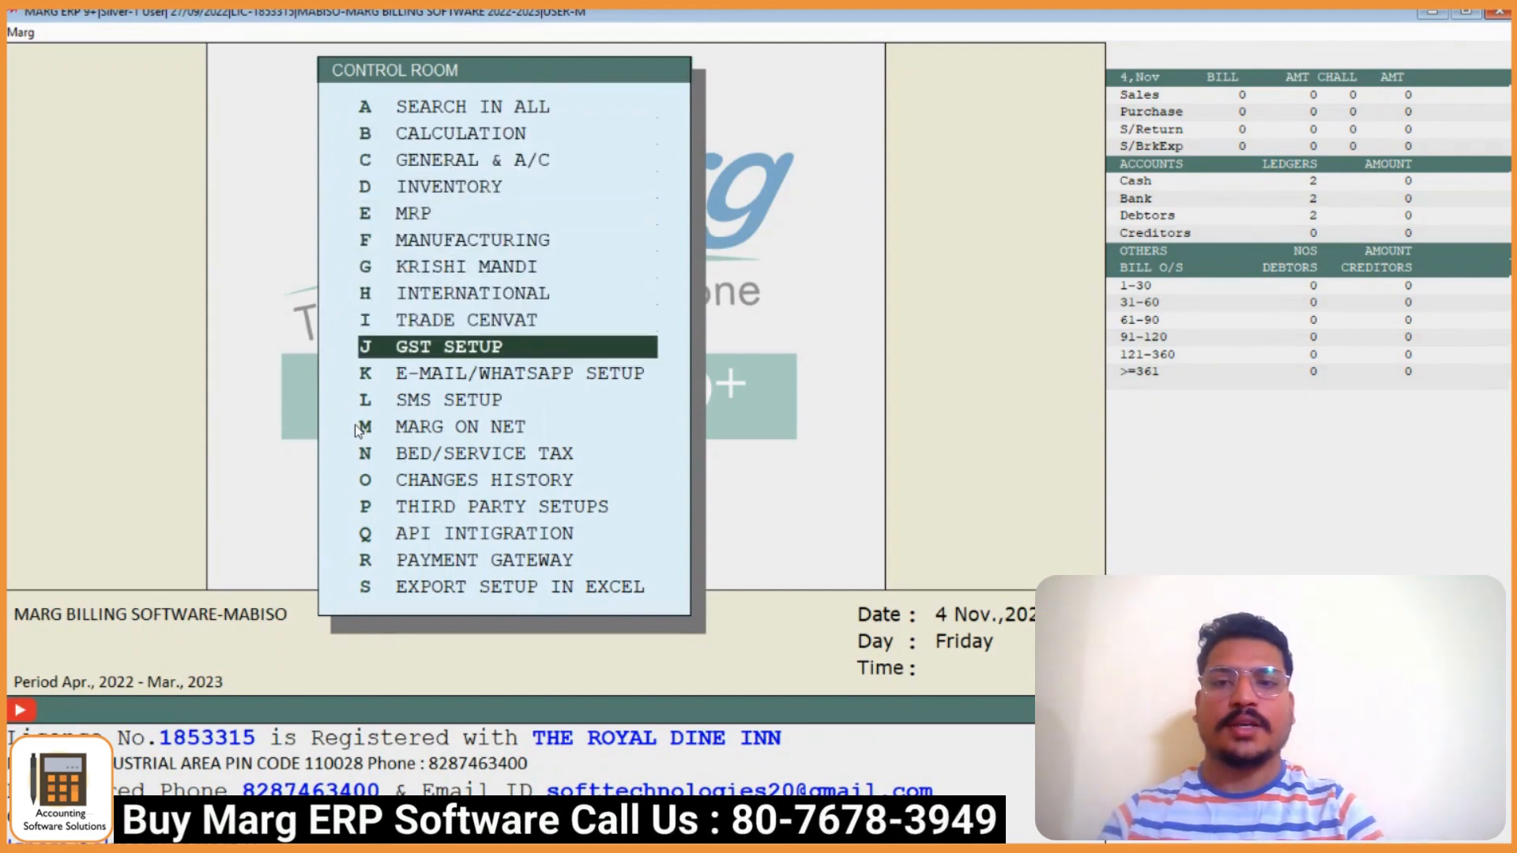
key(Down)
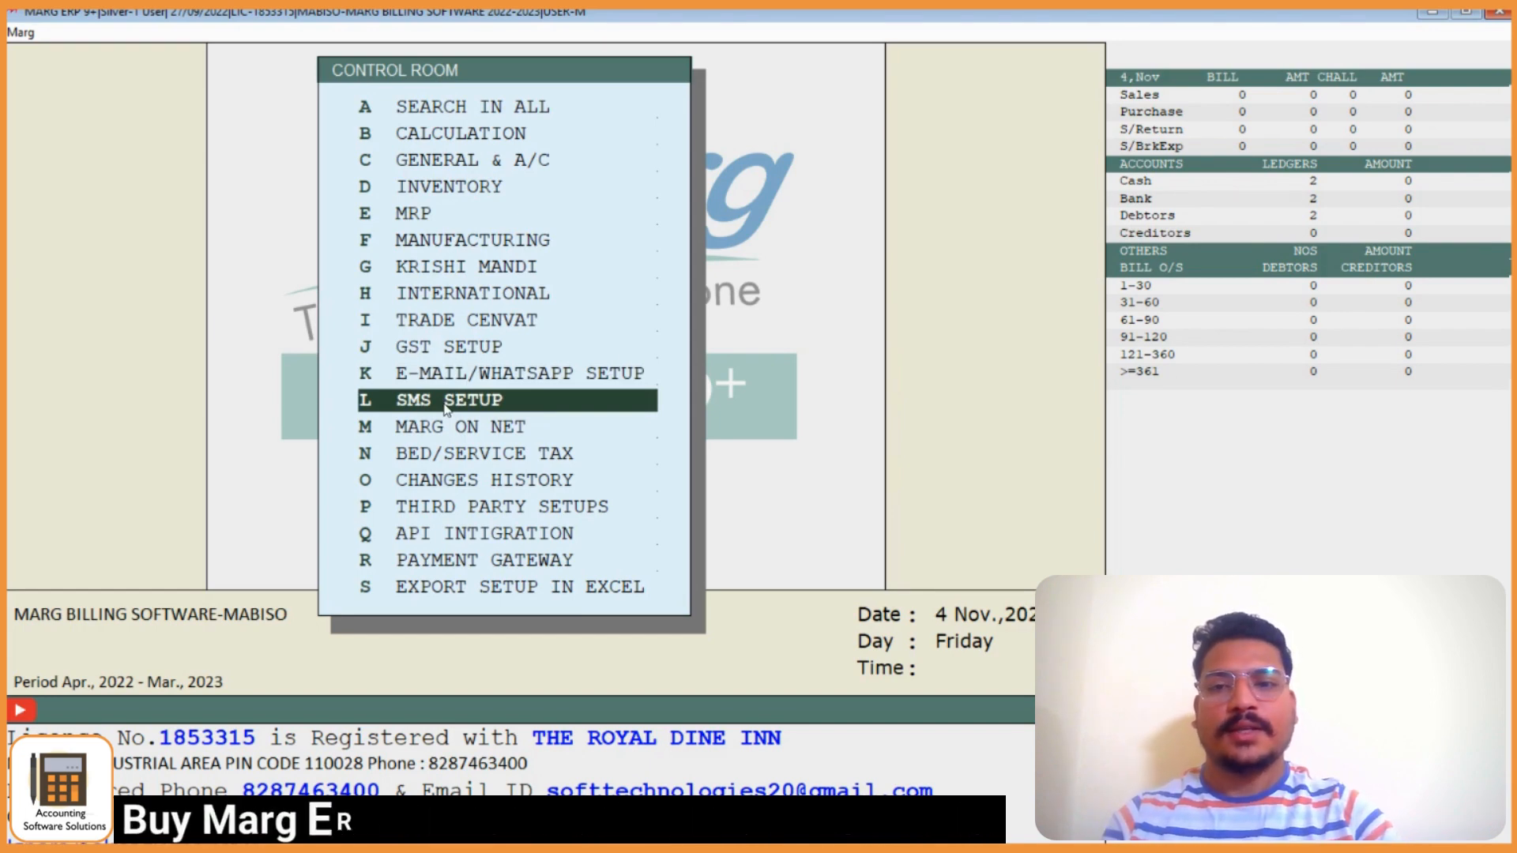
key(Escape)
key(Return)
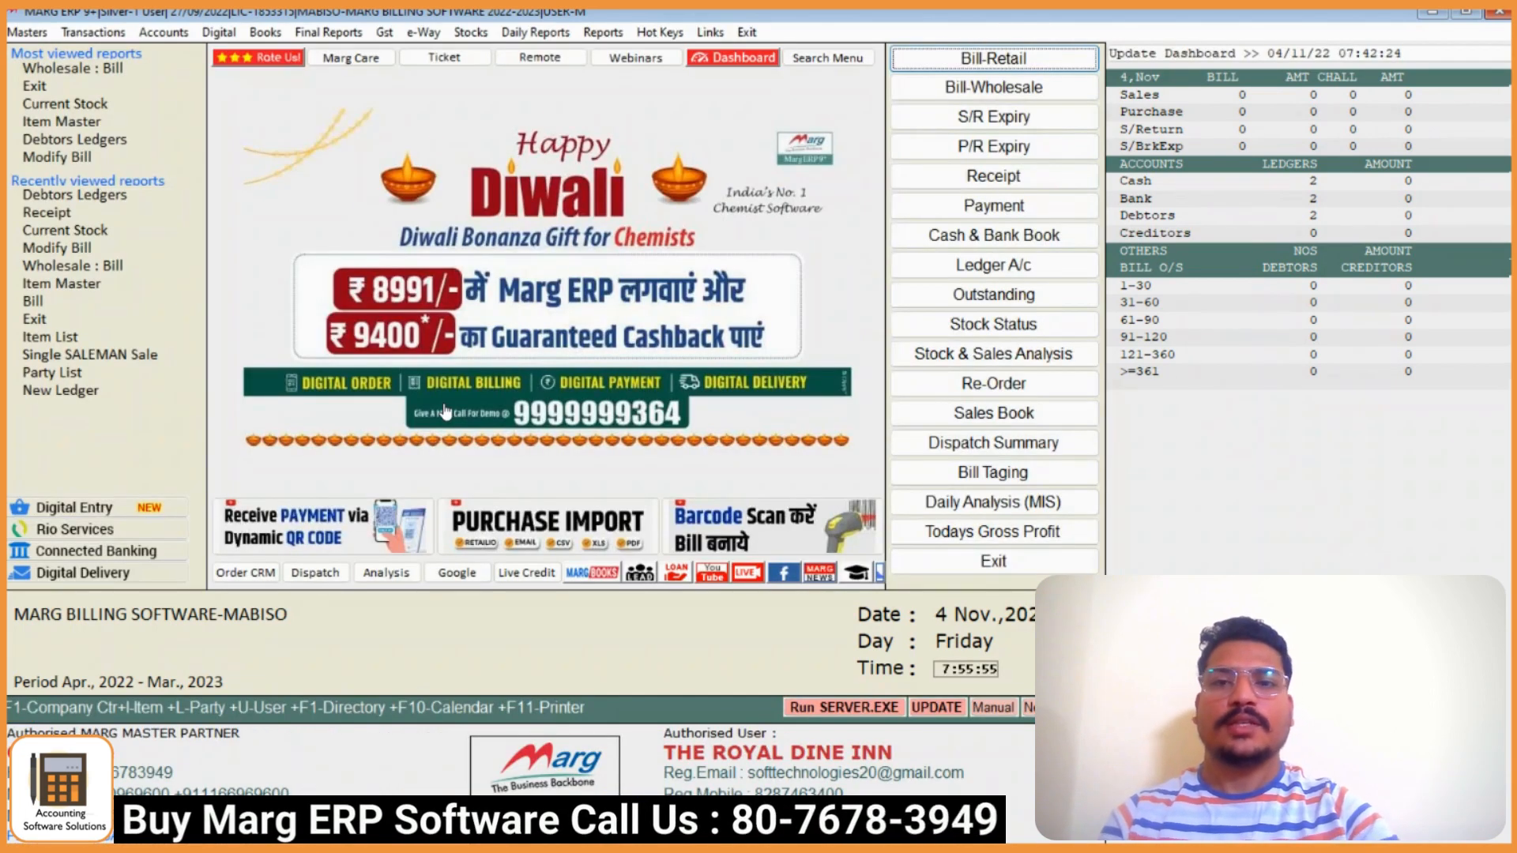
Open the Day Book for 04/11/2022 with Selected Ledger set to No
click(265, 32)
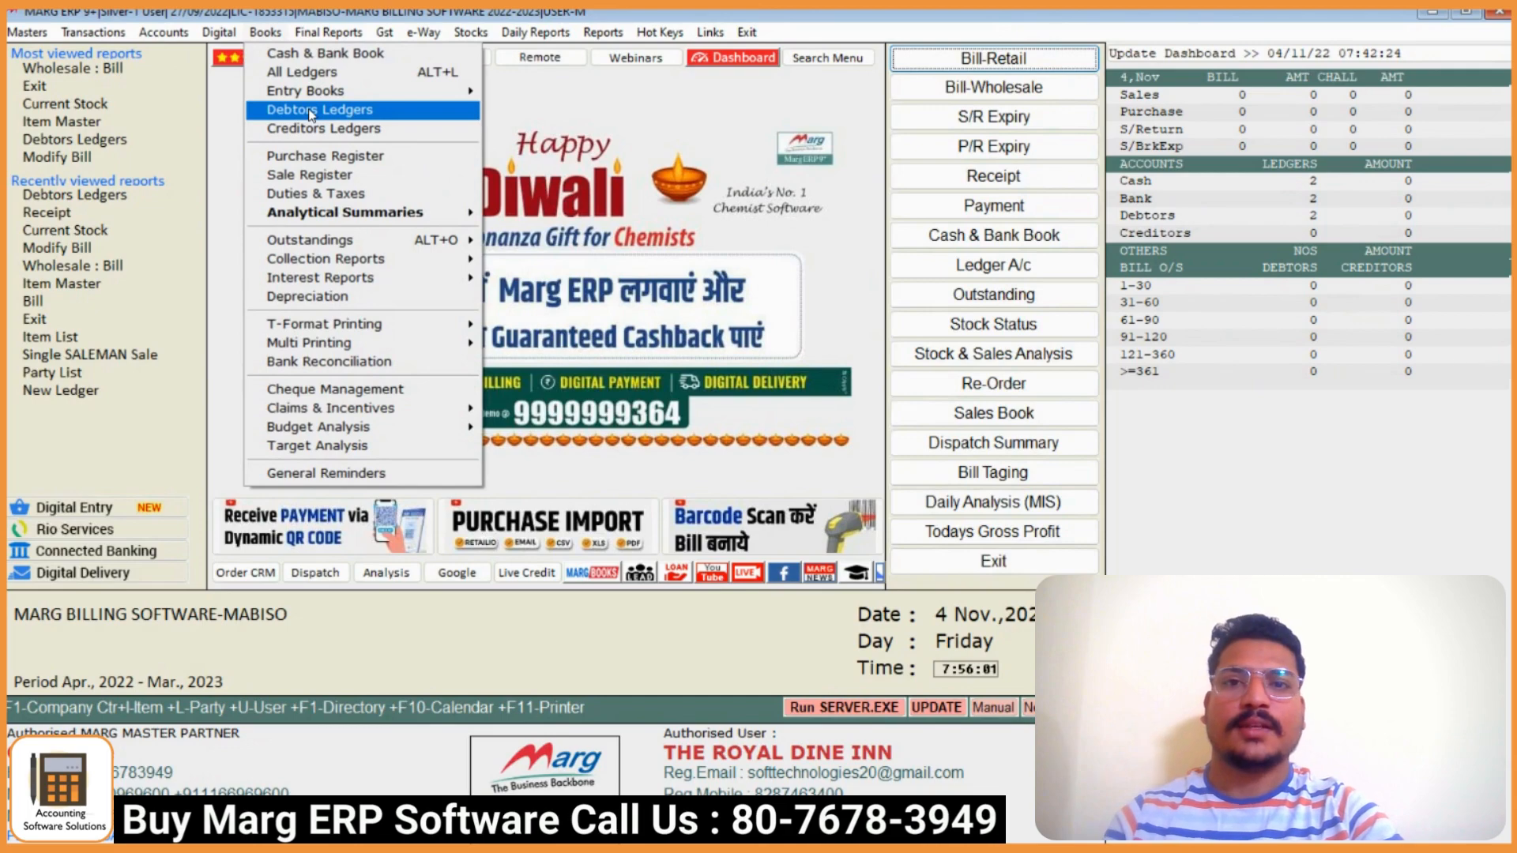
click(421, 32)
mouse_move(472, 34)
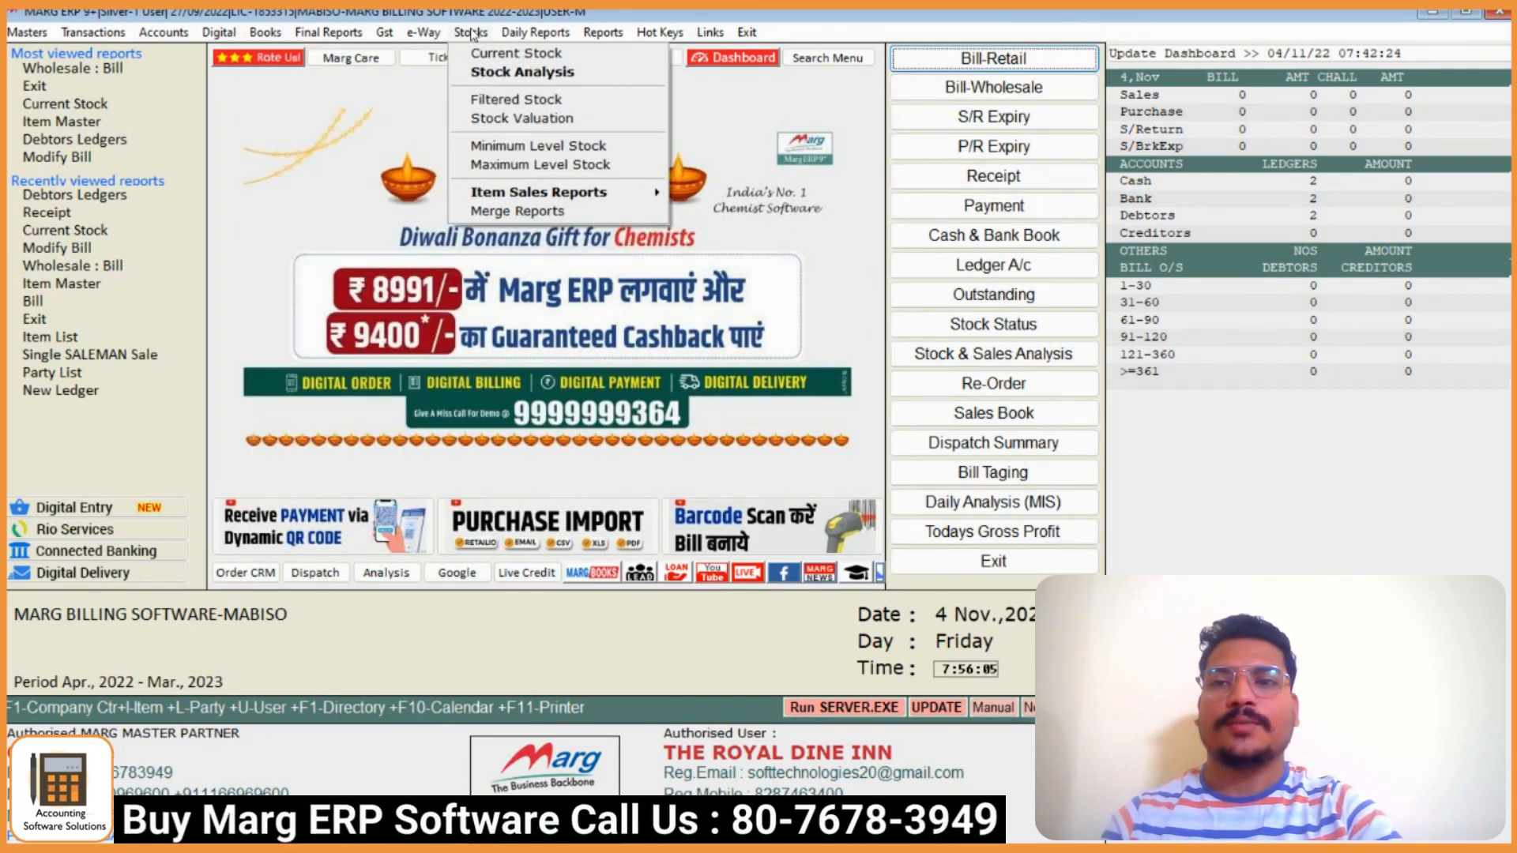
mouse_move(261, 39)
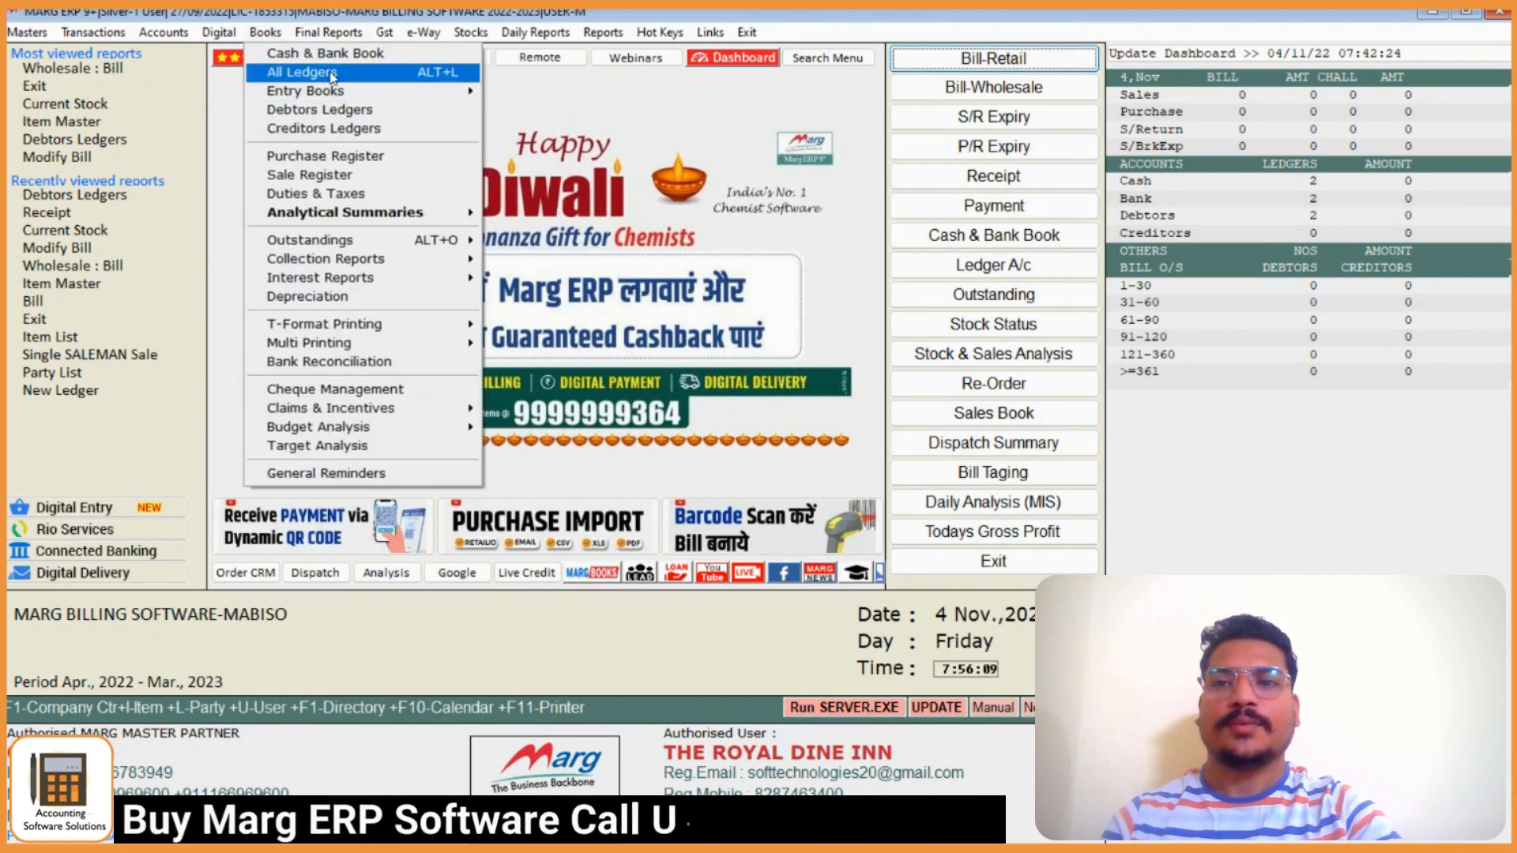
mouse_move(339, 92)
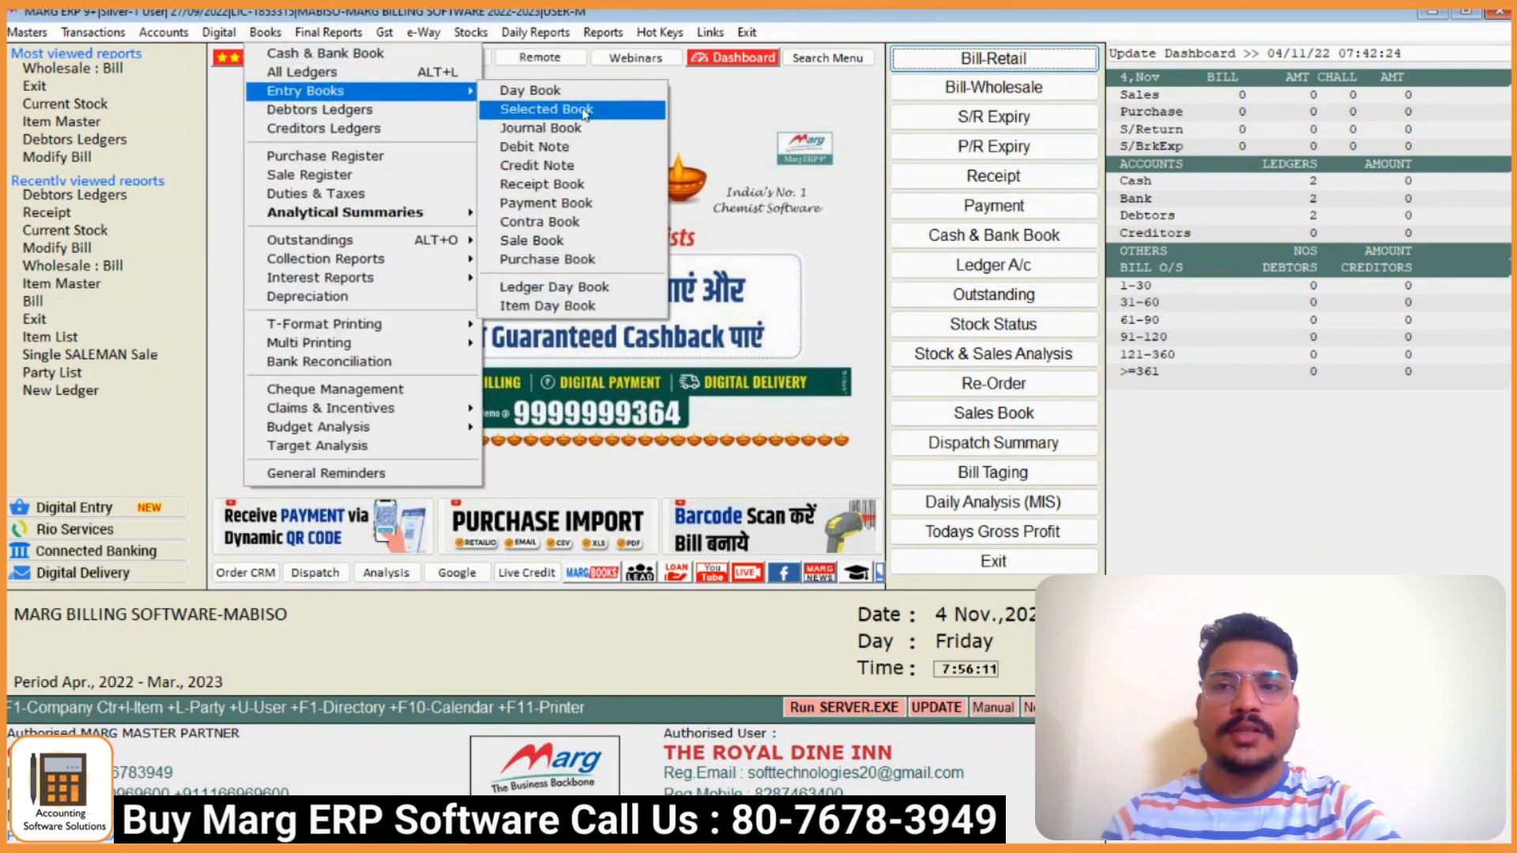
key(Return)
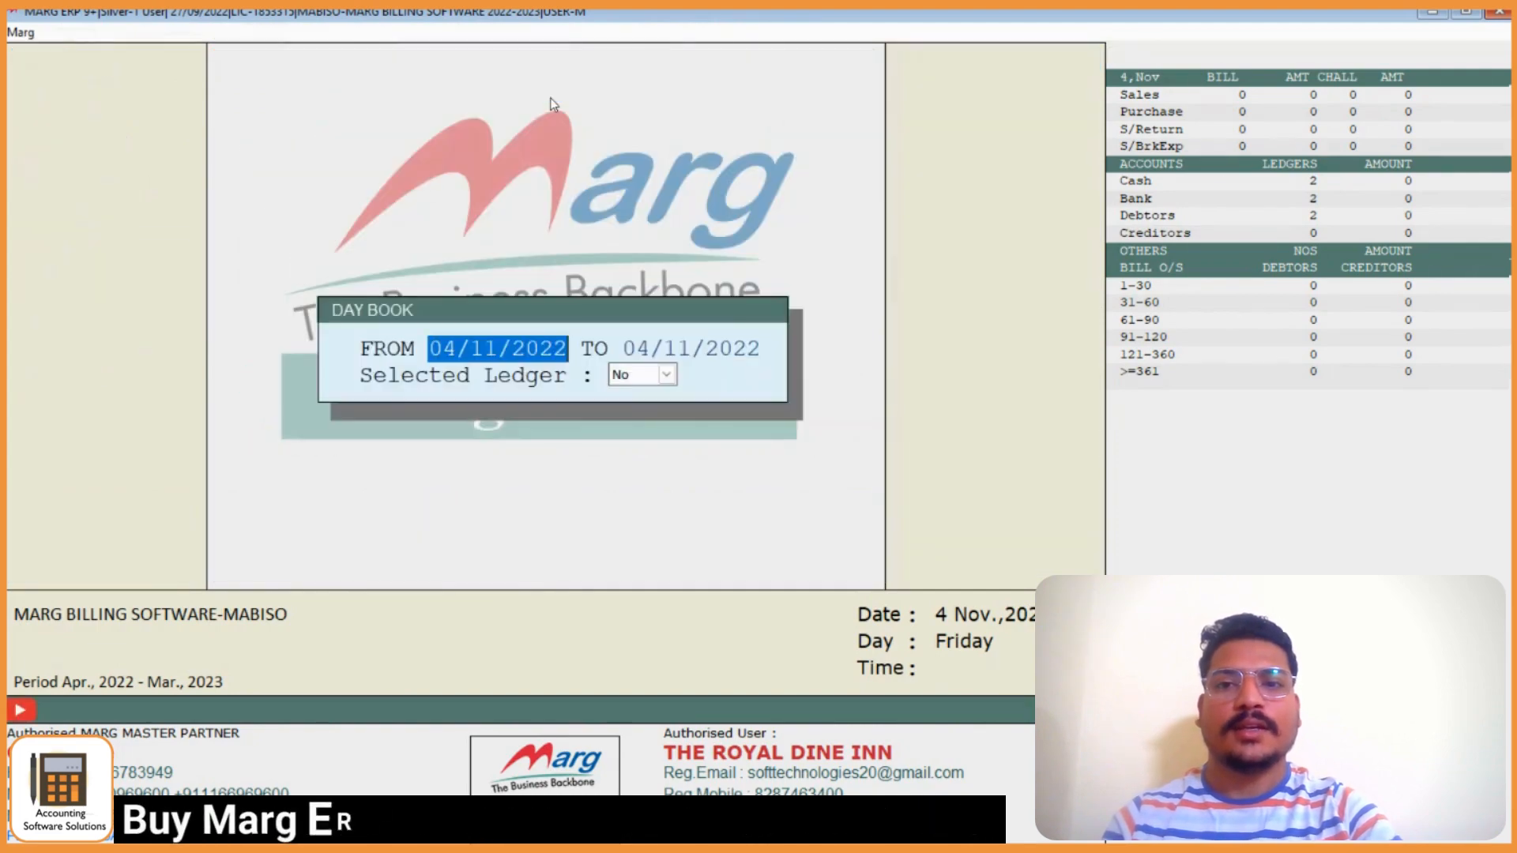
key(Return)
key(Return)
key(Return)
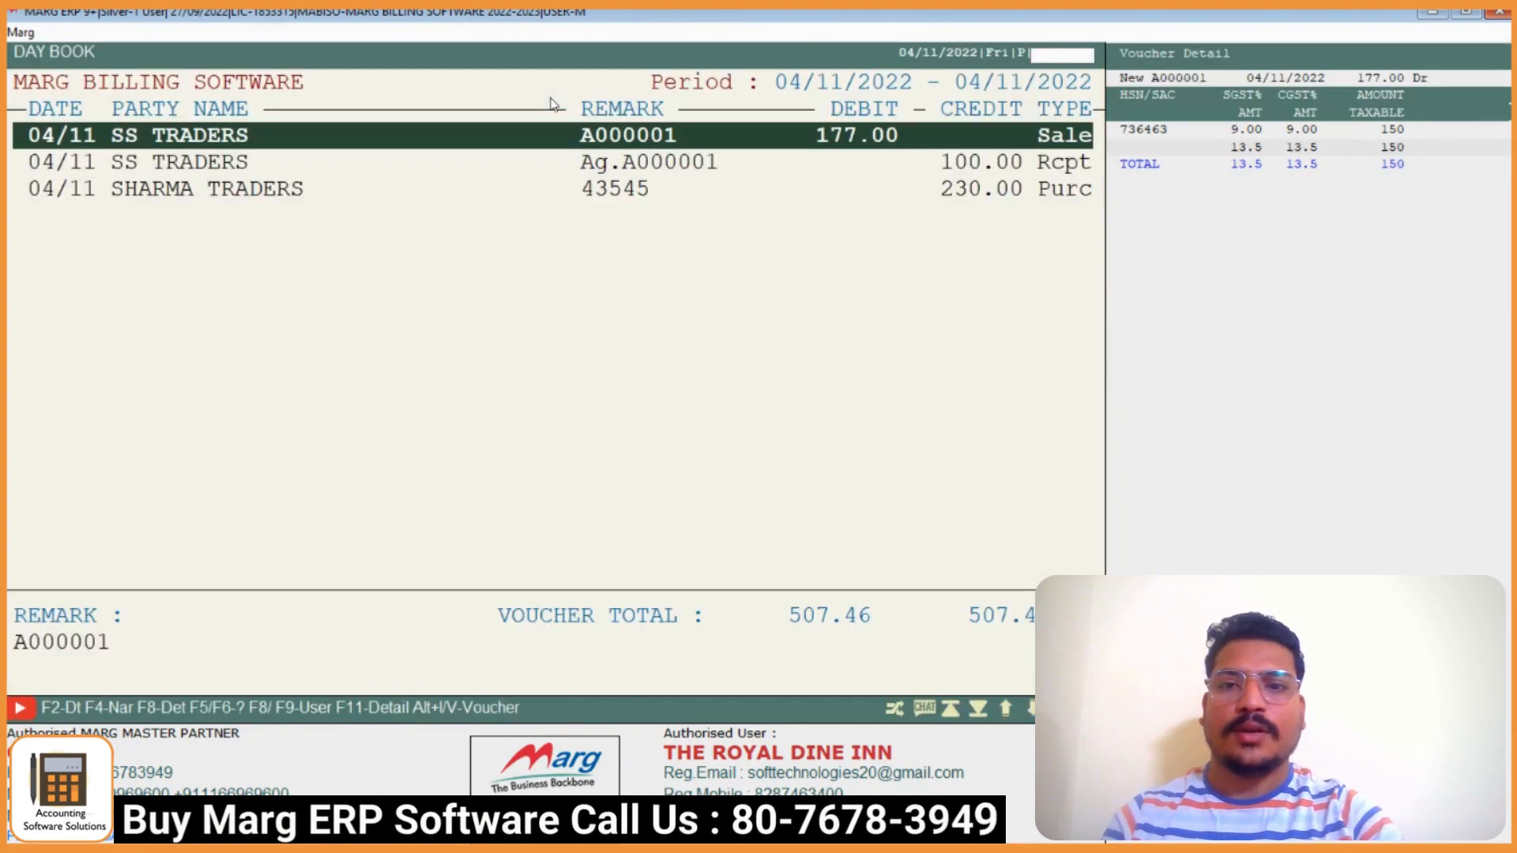
Check the SS TRADERS receipt and SHARMA TRADERS purchase entries in the Day Book and close it
click(117, 162)
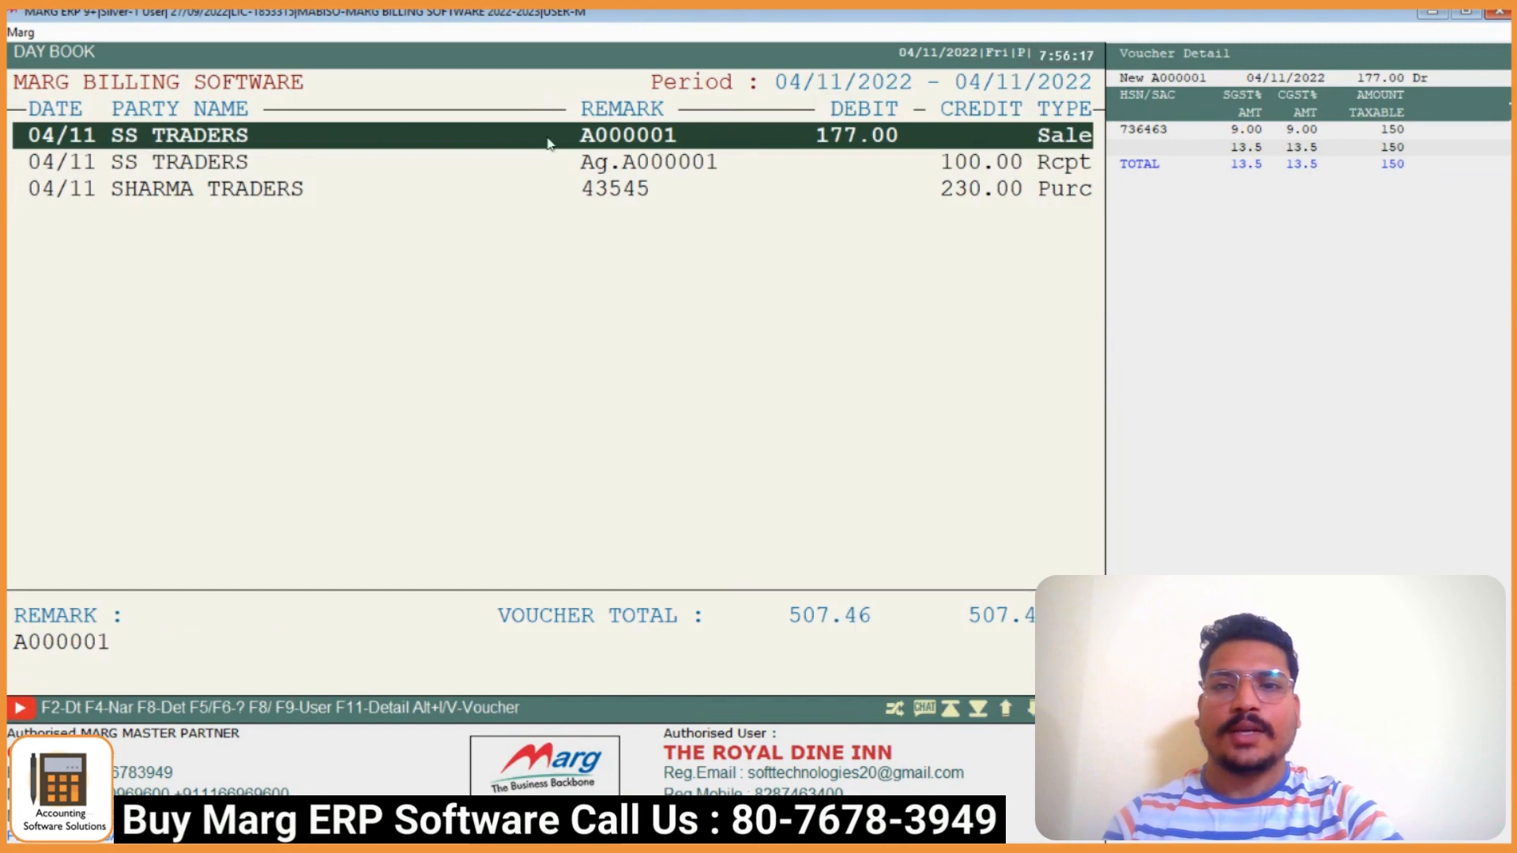
click(917, 162)
click(1070, 190)
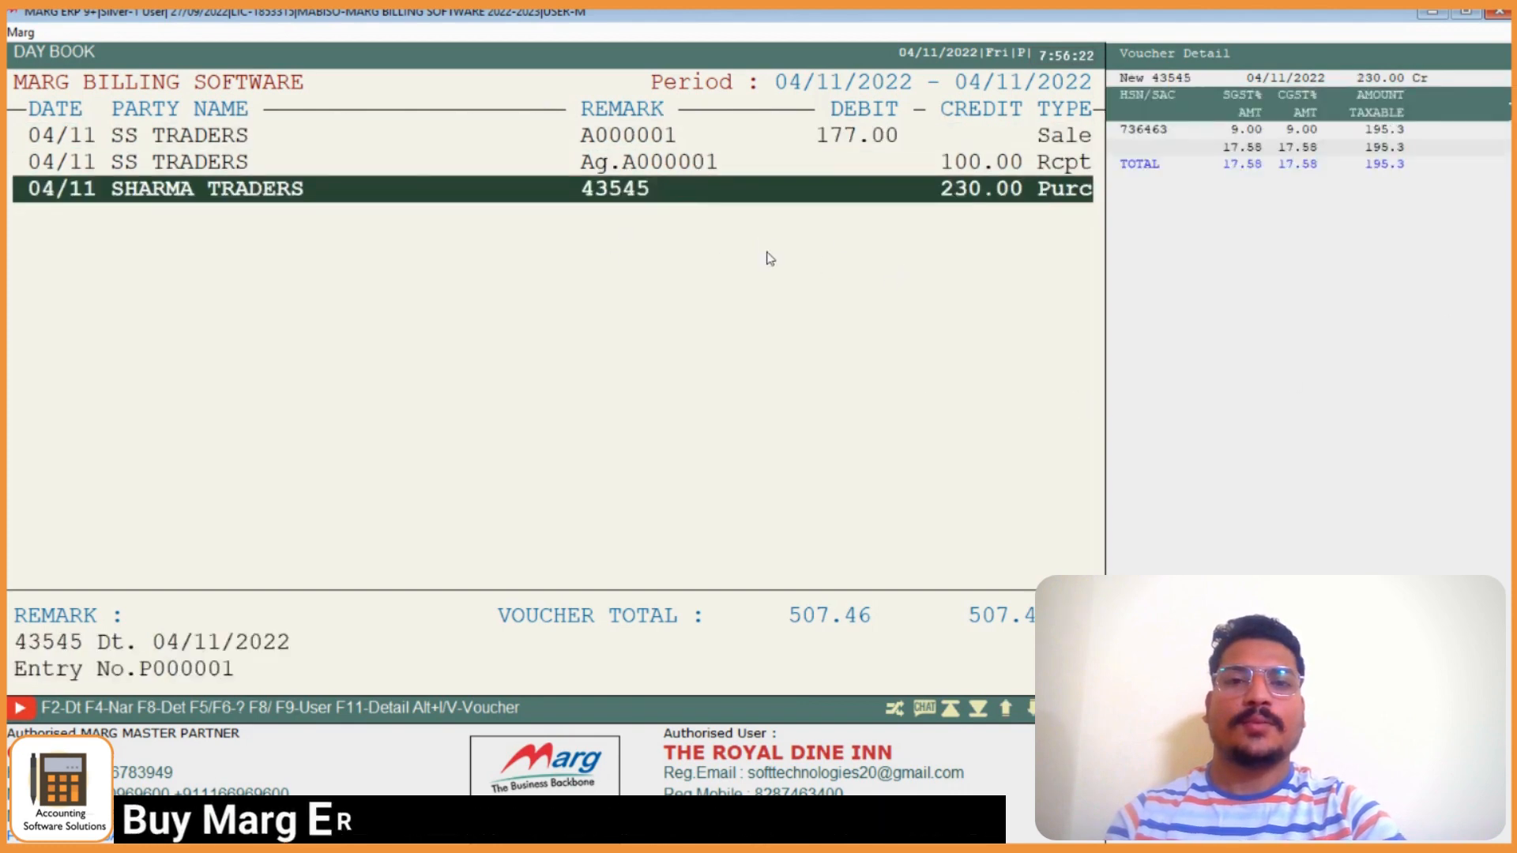
key(Escape)
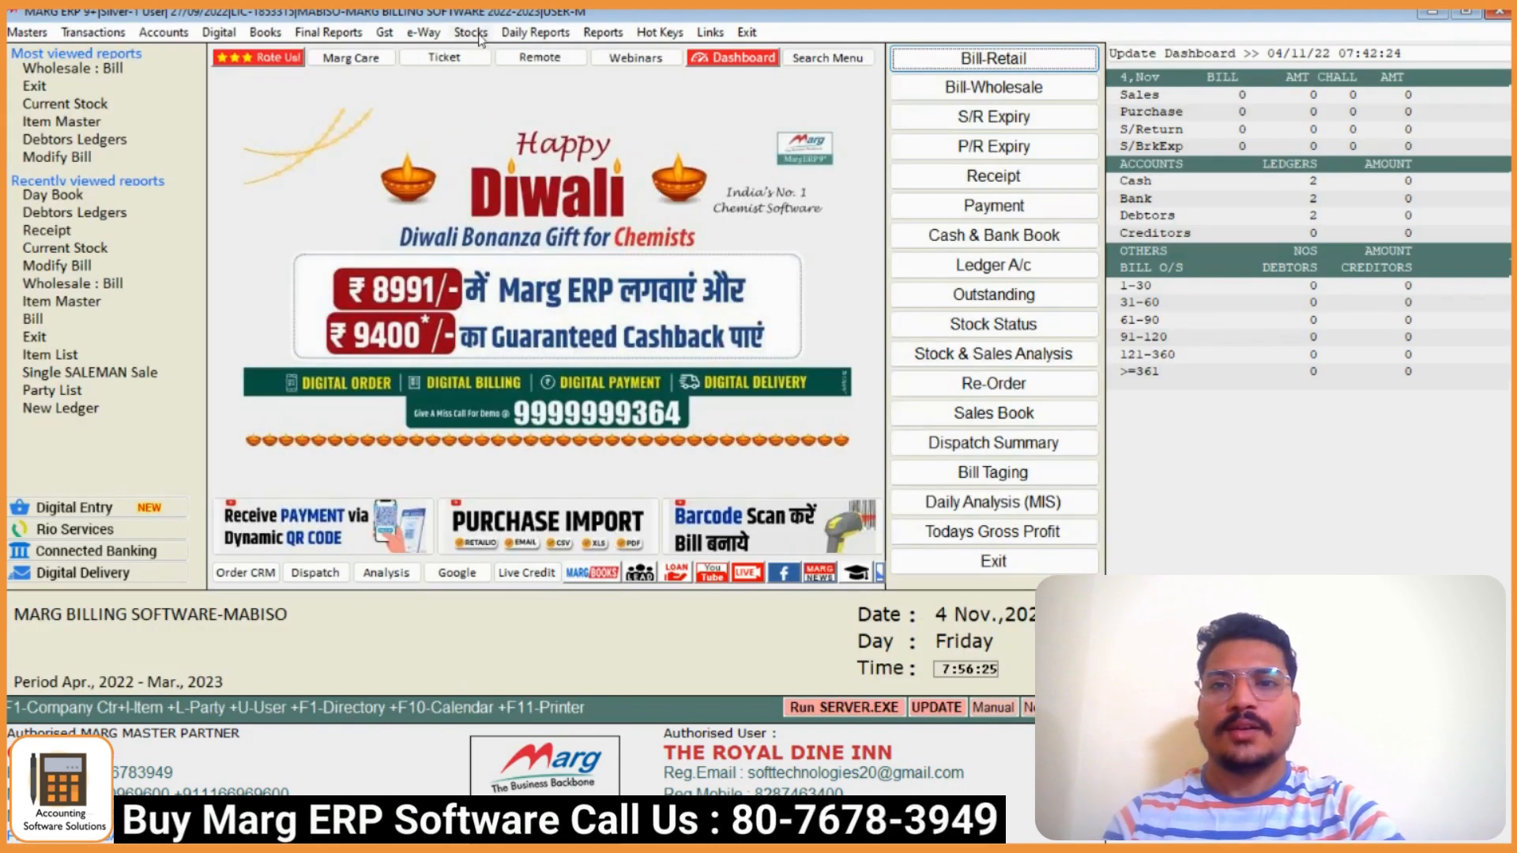
Return to the list of companies and highlight COMPUTER & HARDWARE
click(602, 32)
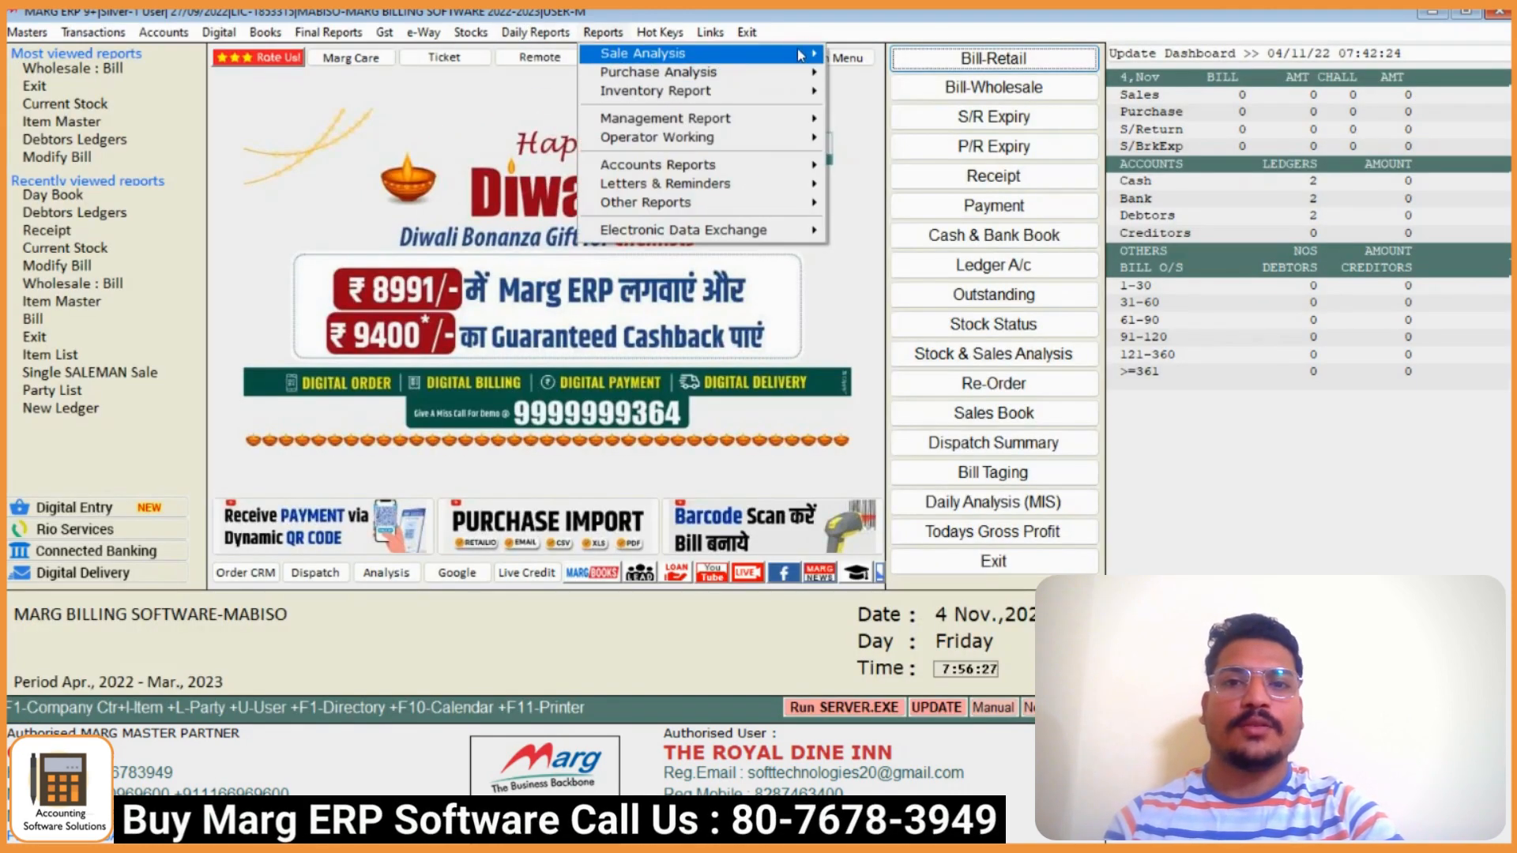
mouse_move(175, 40)
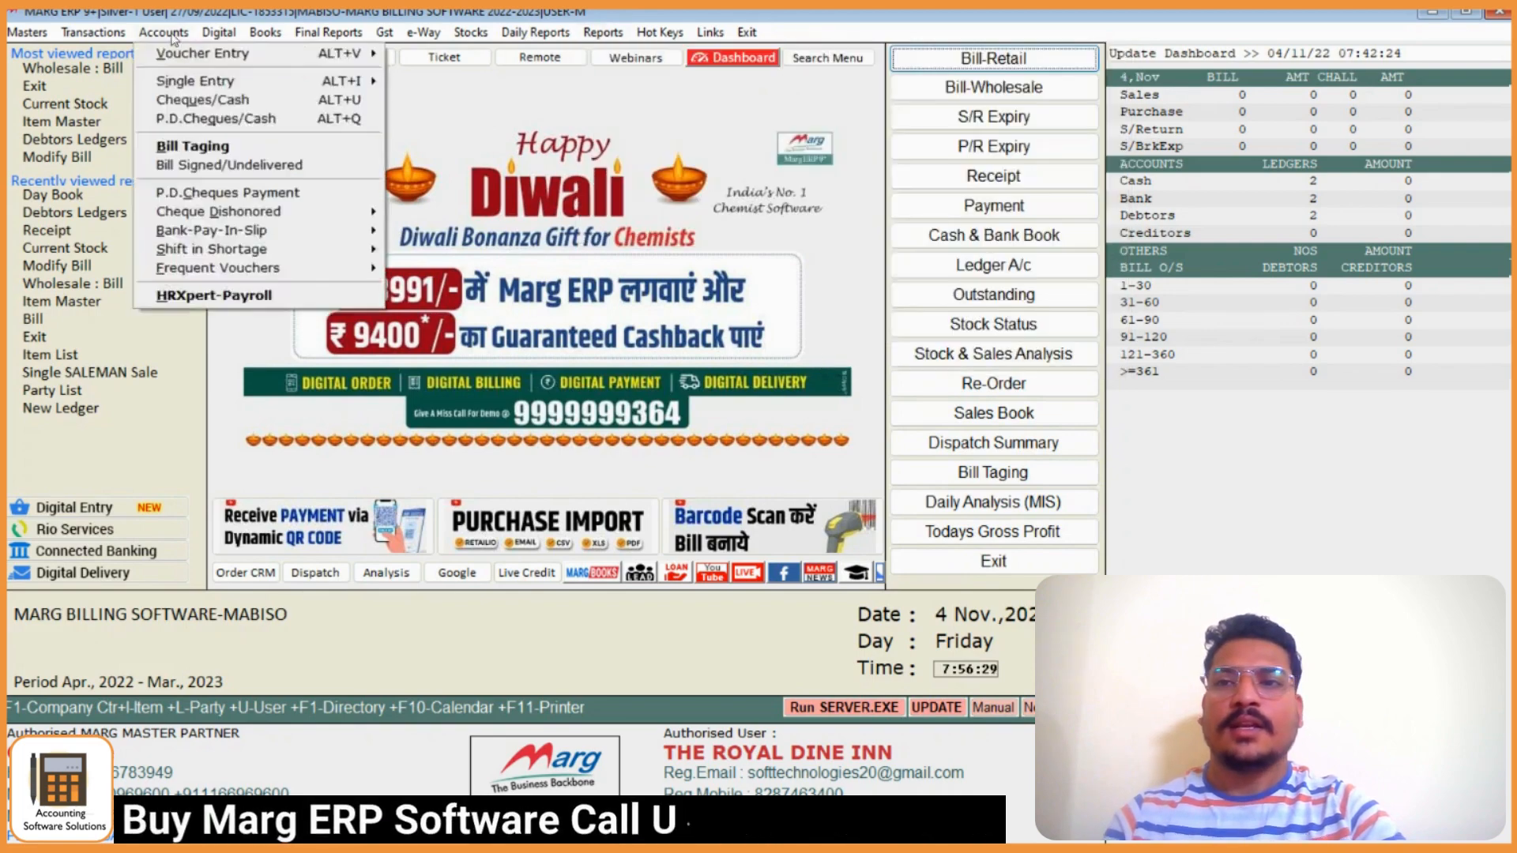
click(16, 10)
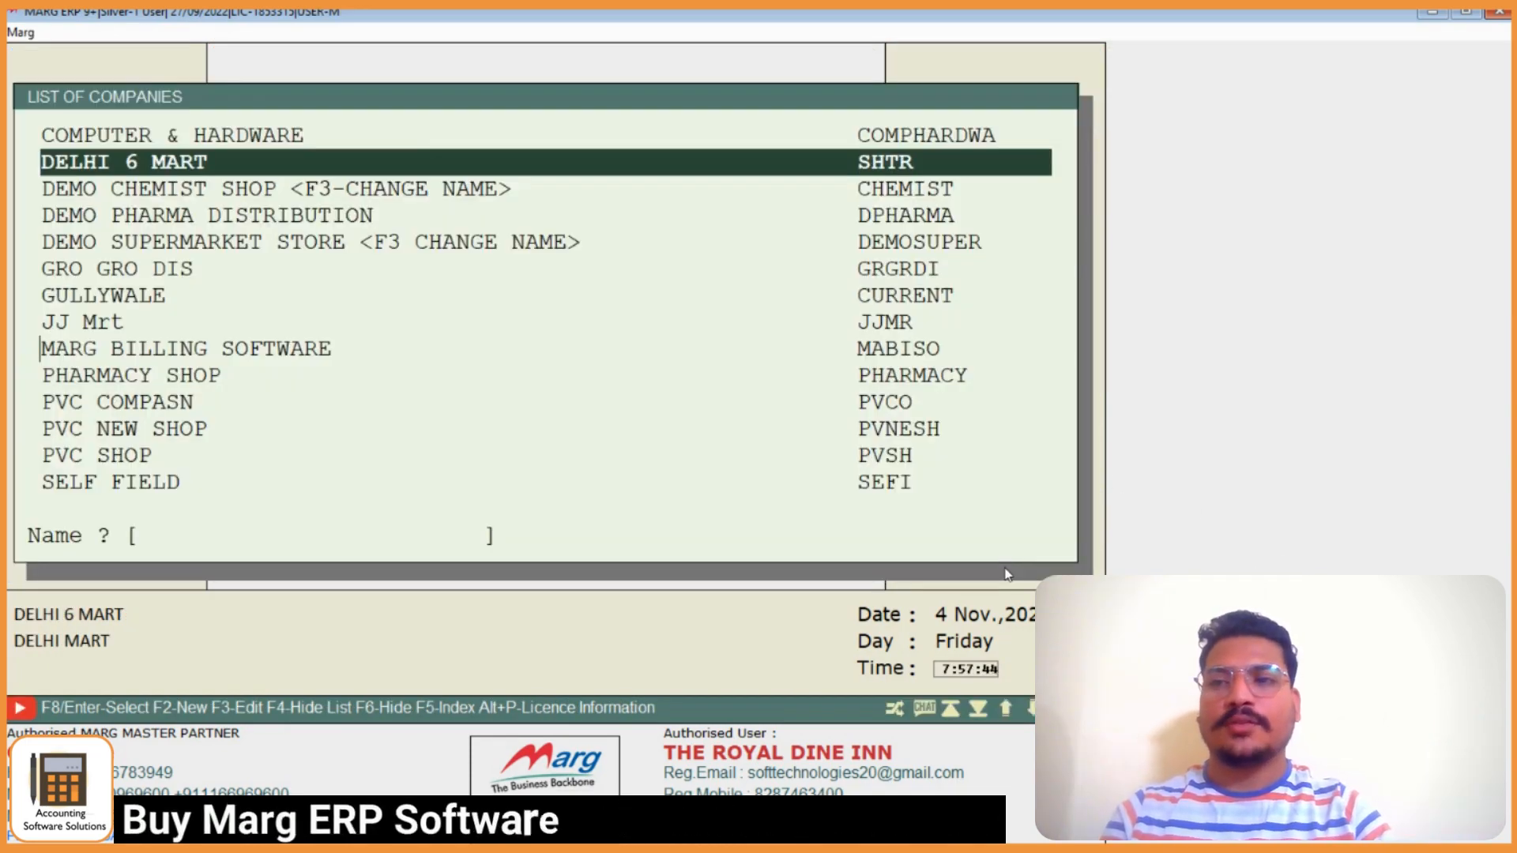
key(Up)
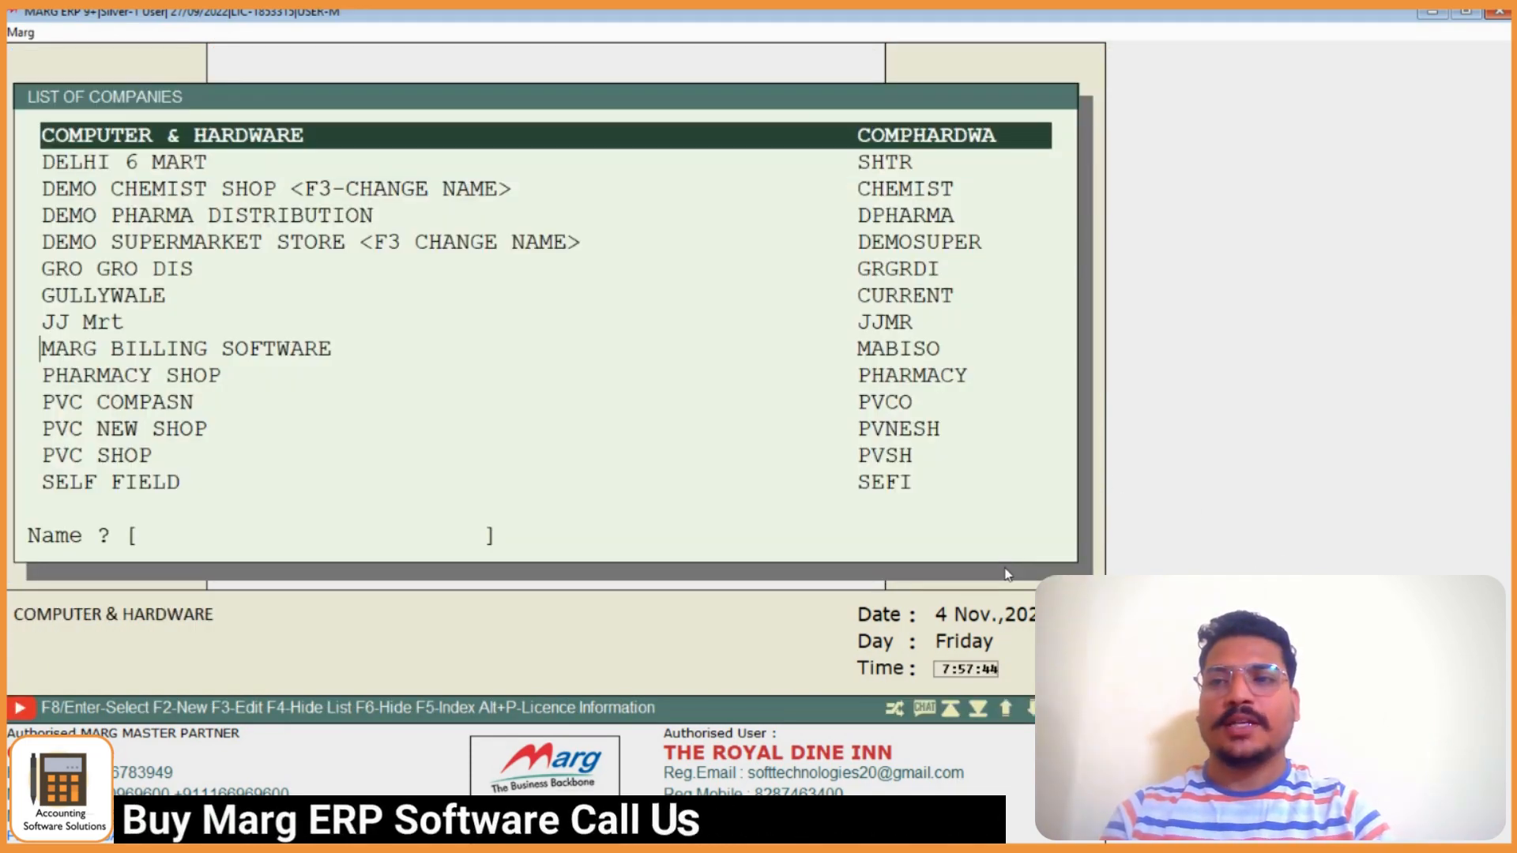
Open the COMPUTER & HARDWARE company and start a CASH purchase entry dated 31/03/2019, allowing the date mismatch
key(Return)
key(Return)
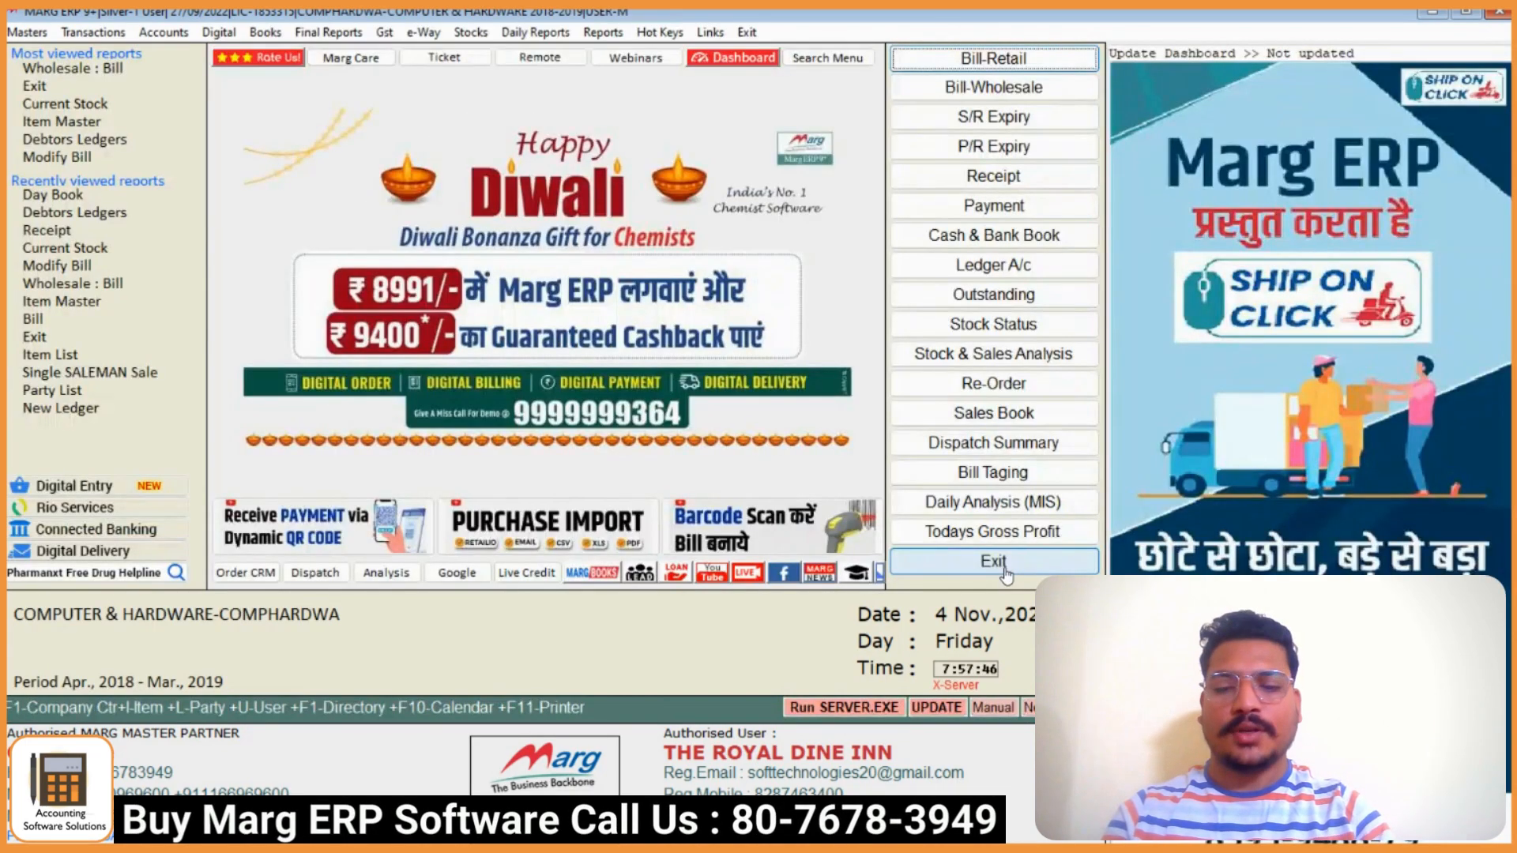
key(alt+p)
key(Return)
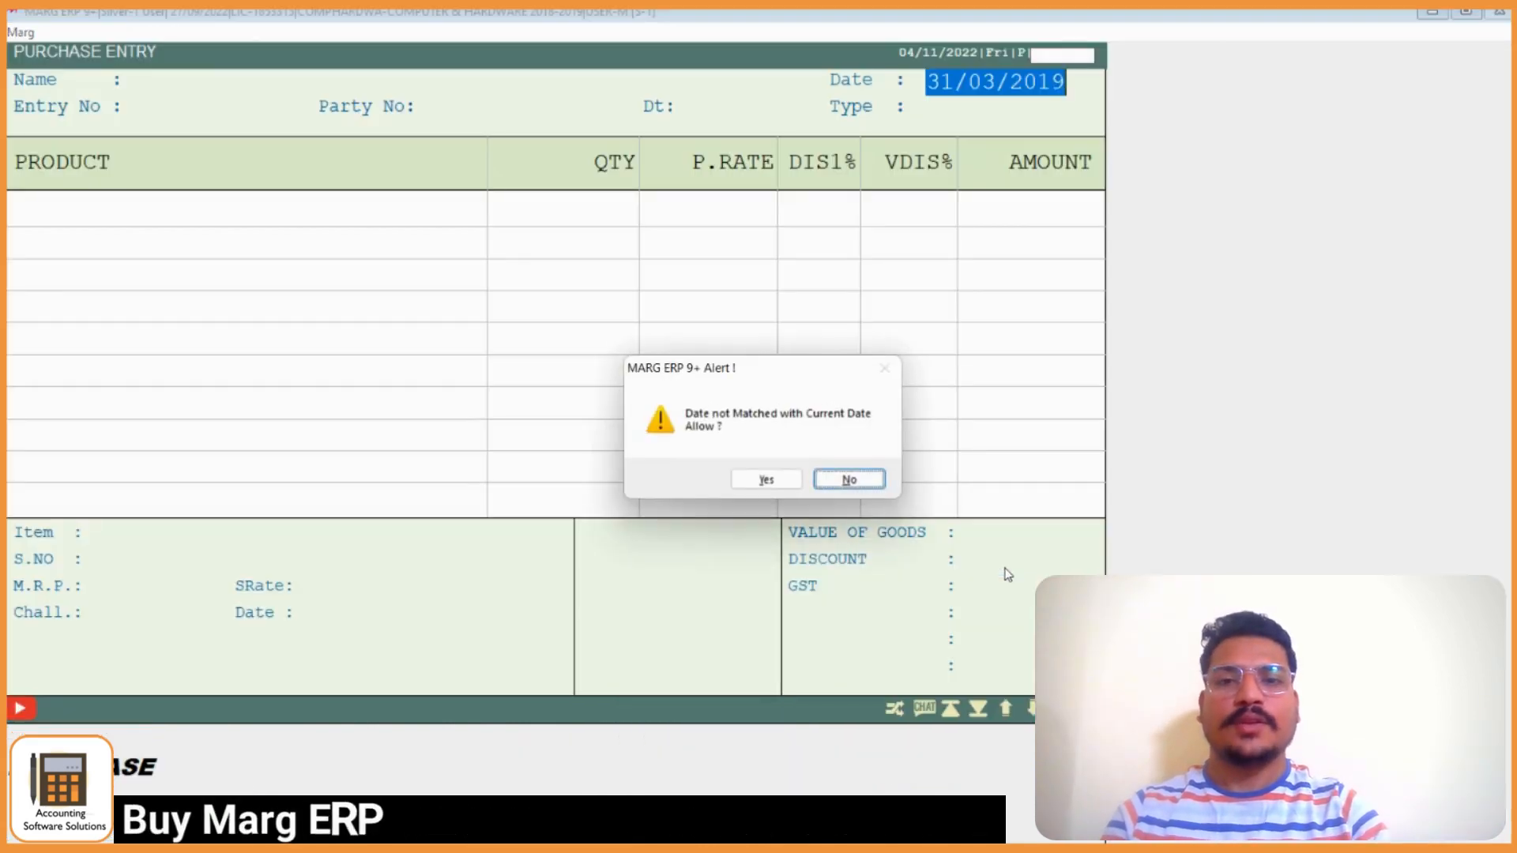
key(Left)
key(Return)
key(Return)
key(Escape)
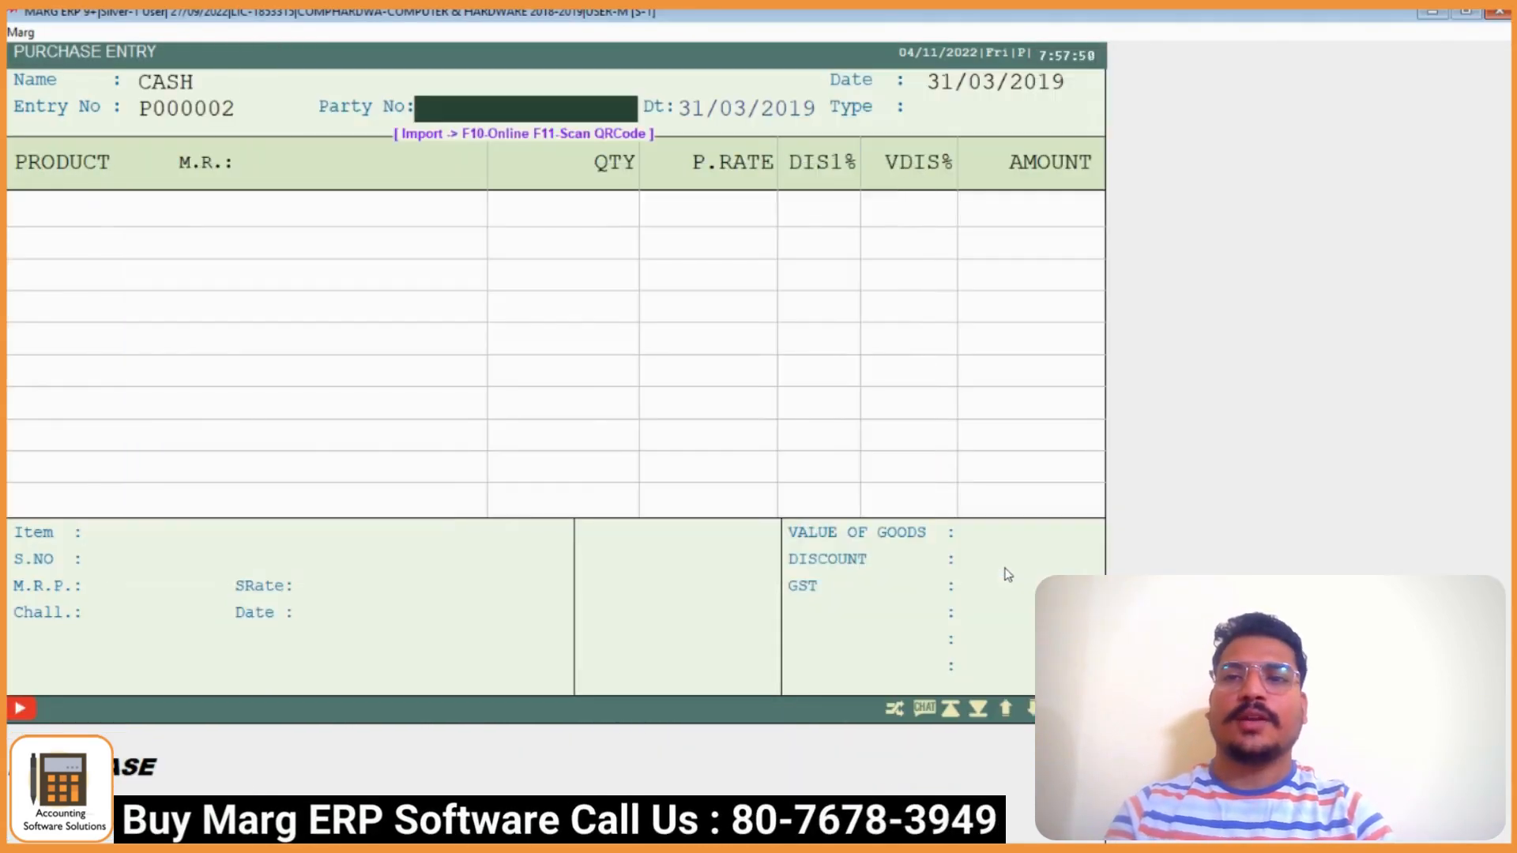
Complete the purchase header with the party's bill number and type CENTRAL, accepting the unregistered supplier
key(Return)
key(Return)
key(Return)
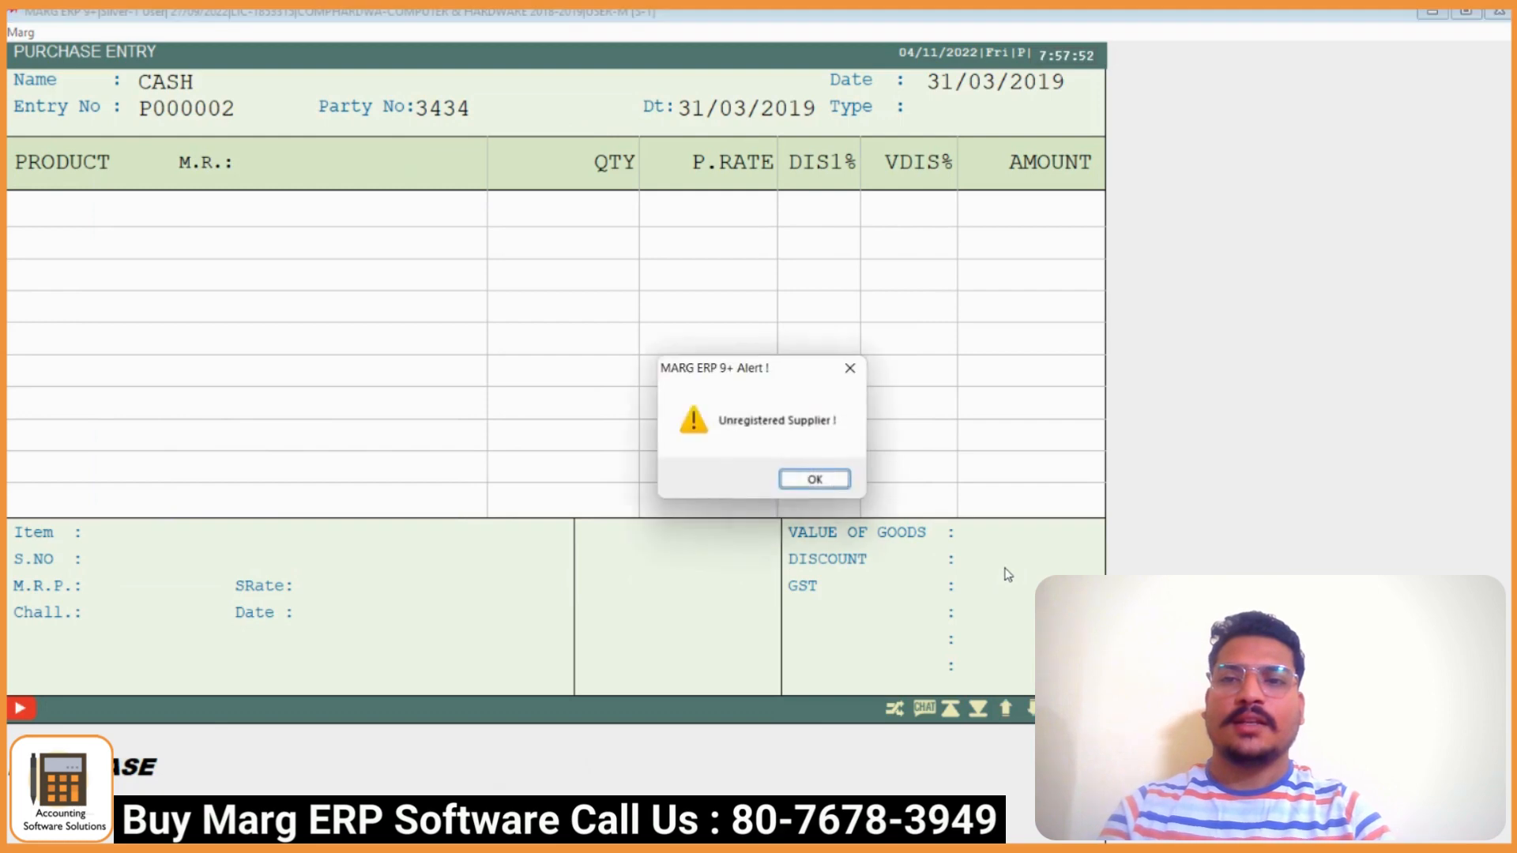
key(Return)
key(Return)
key(Return)
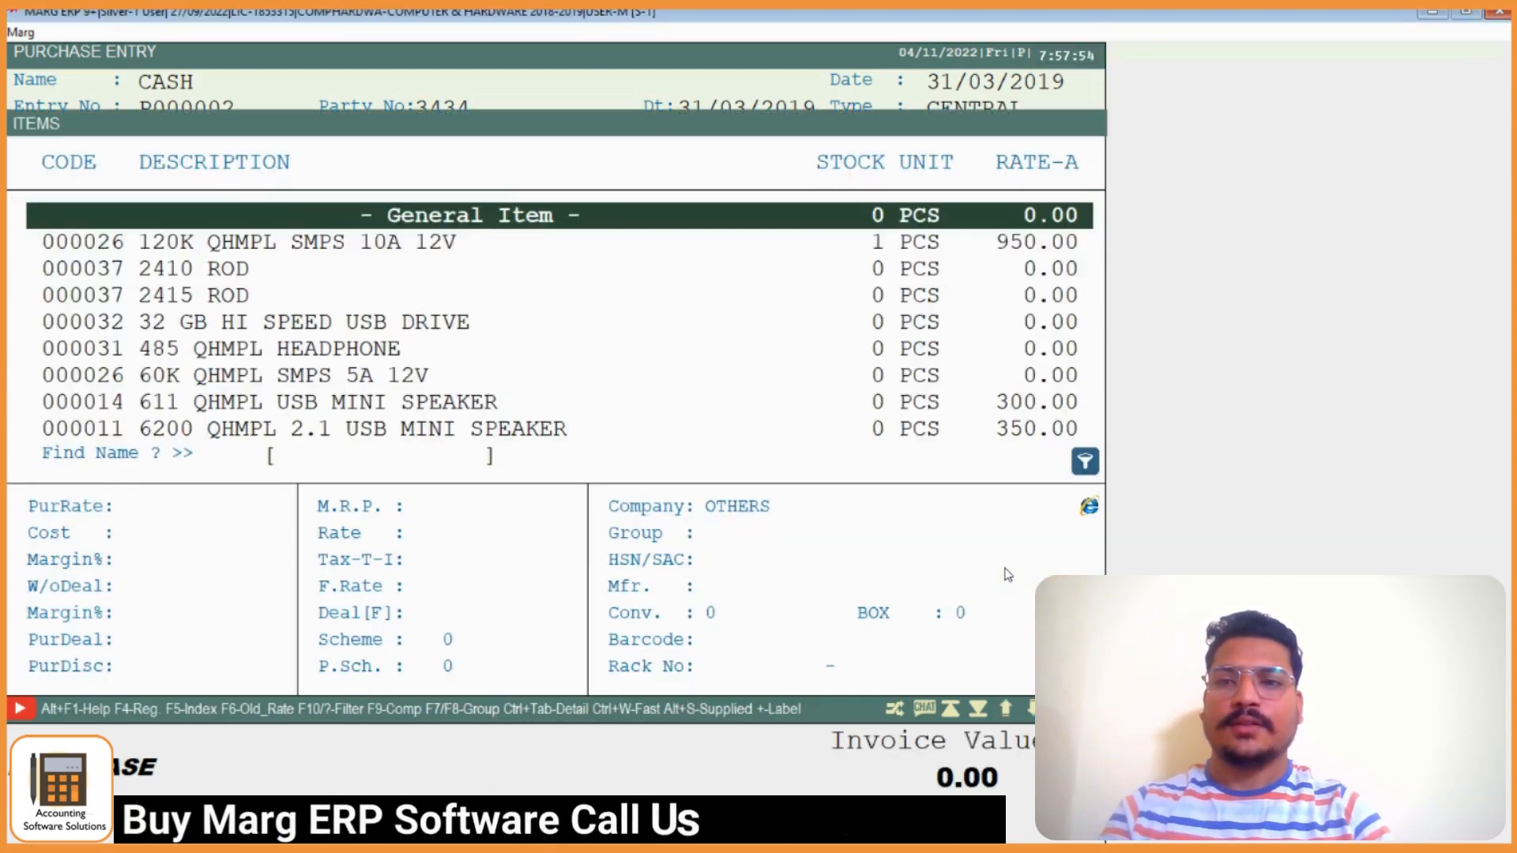
Add the item 2410 ROD to the purchase with S.NO 4334234
key(Down)
key(Down)
key(Return)
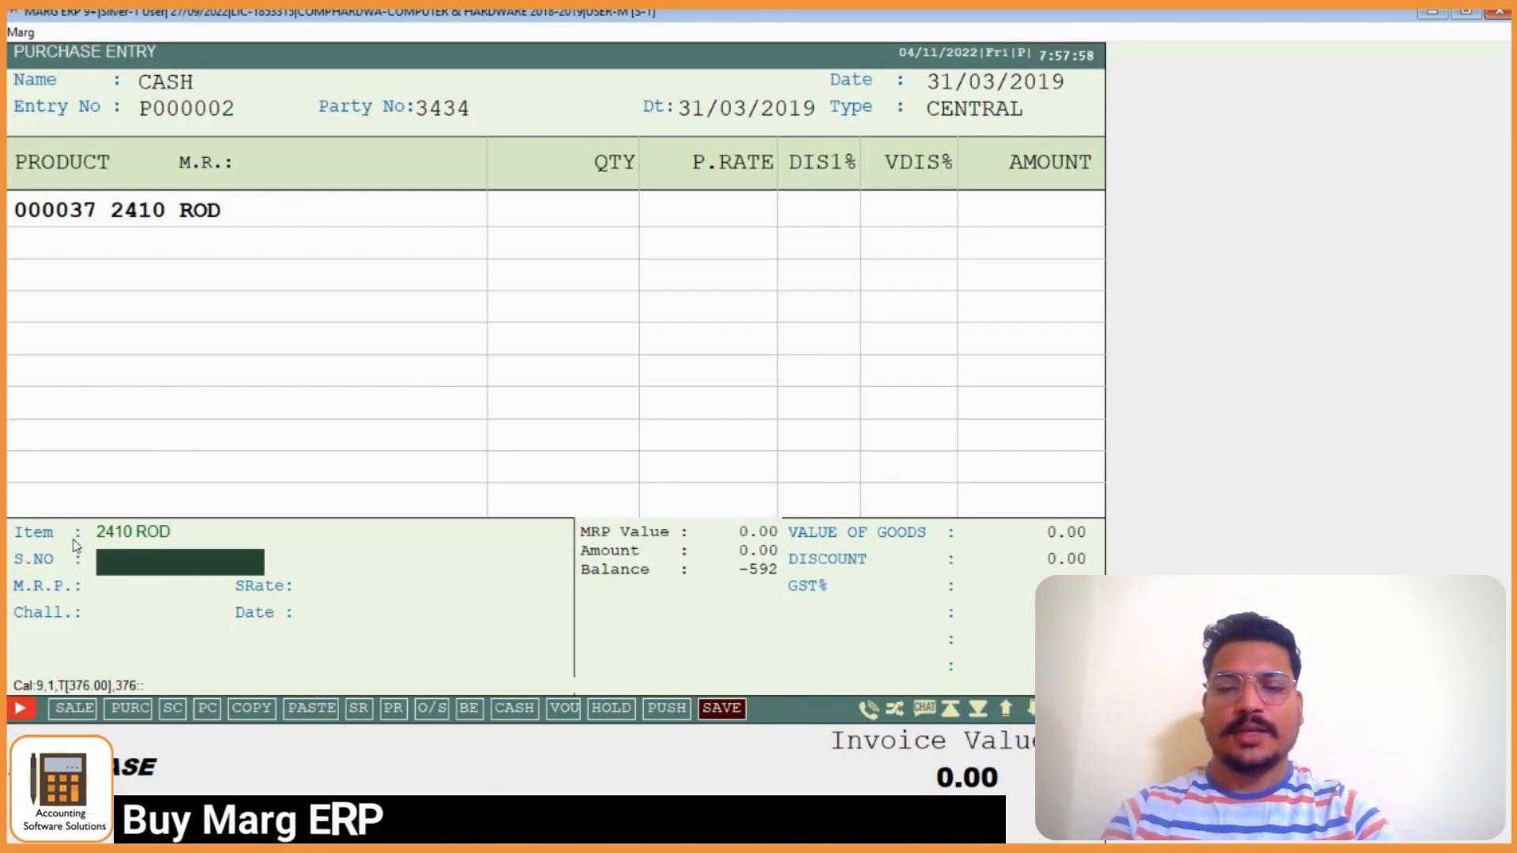
text(4334234)
key(Return)
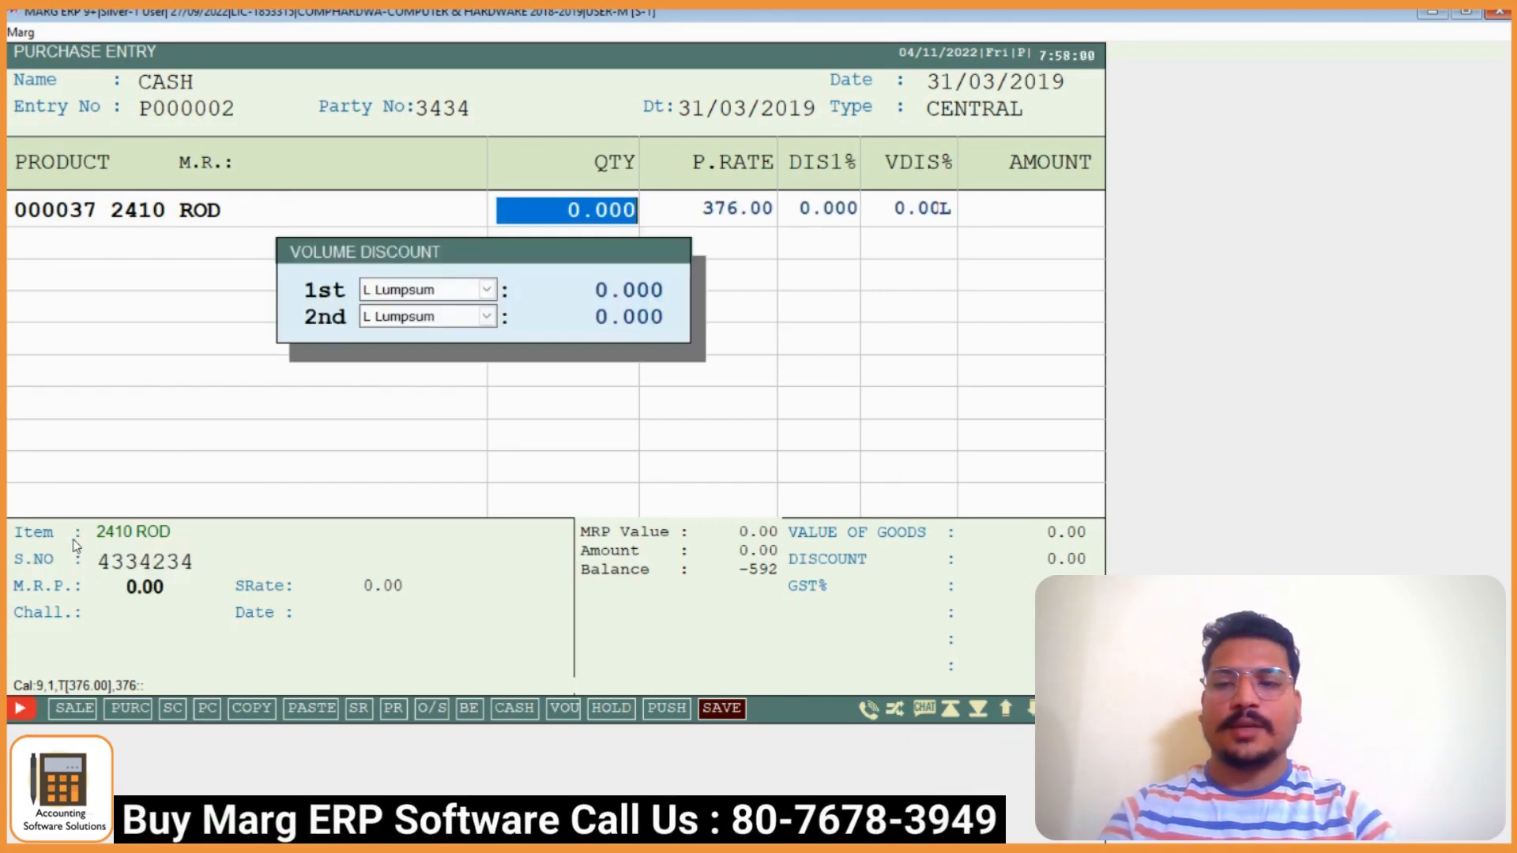
Set the 2410 ROD quantity to 1, keep the offered rate and discounts, and close the purchase entry
text(1 .)
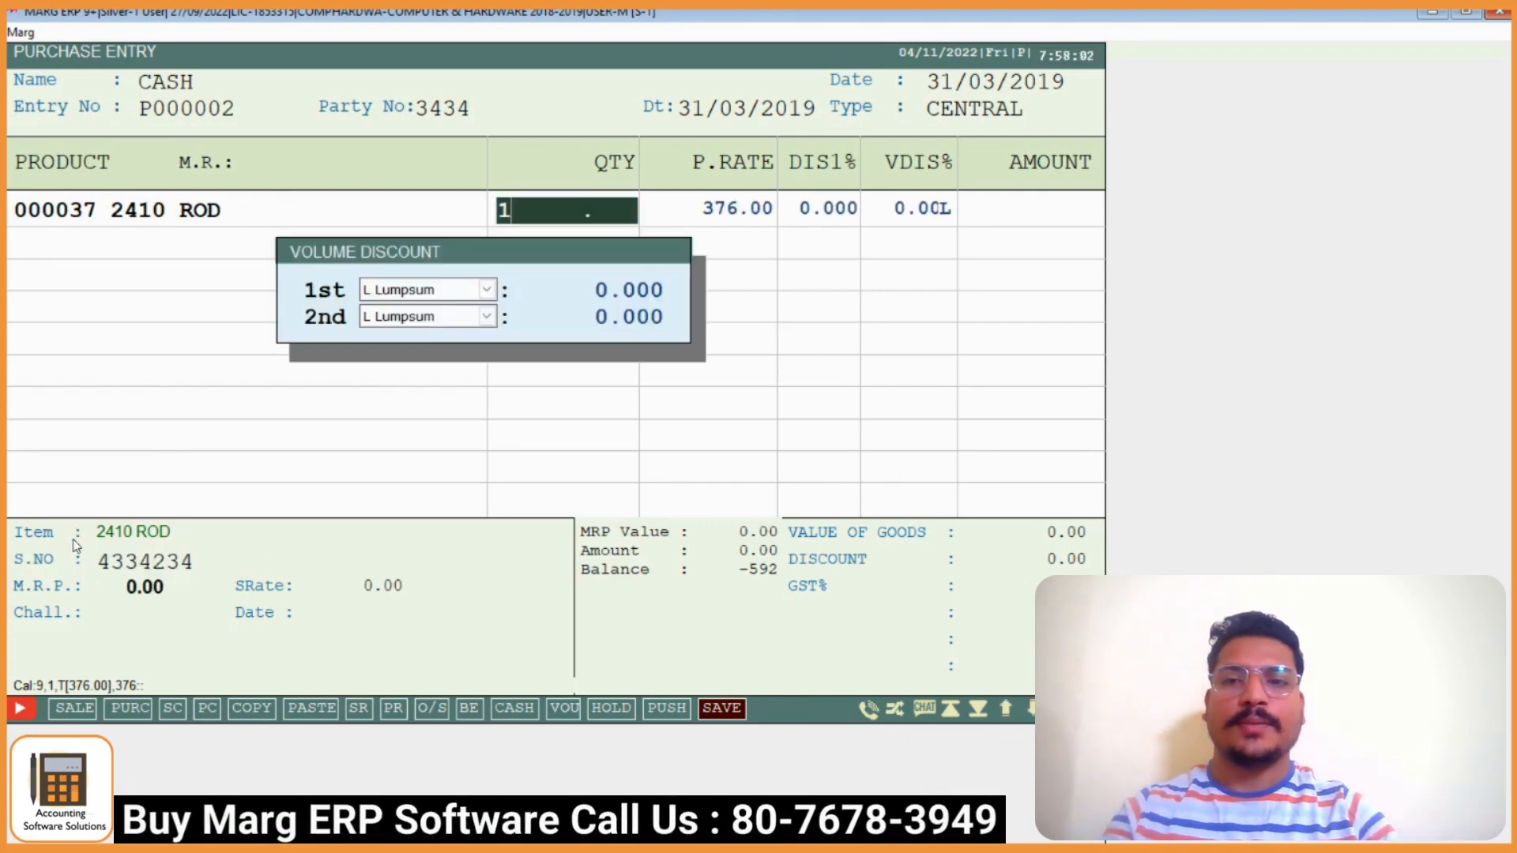
key(Return)
key(Return)
key(Return)
key(Return)
key(Return)
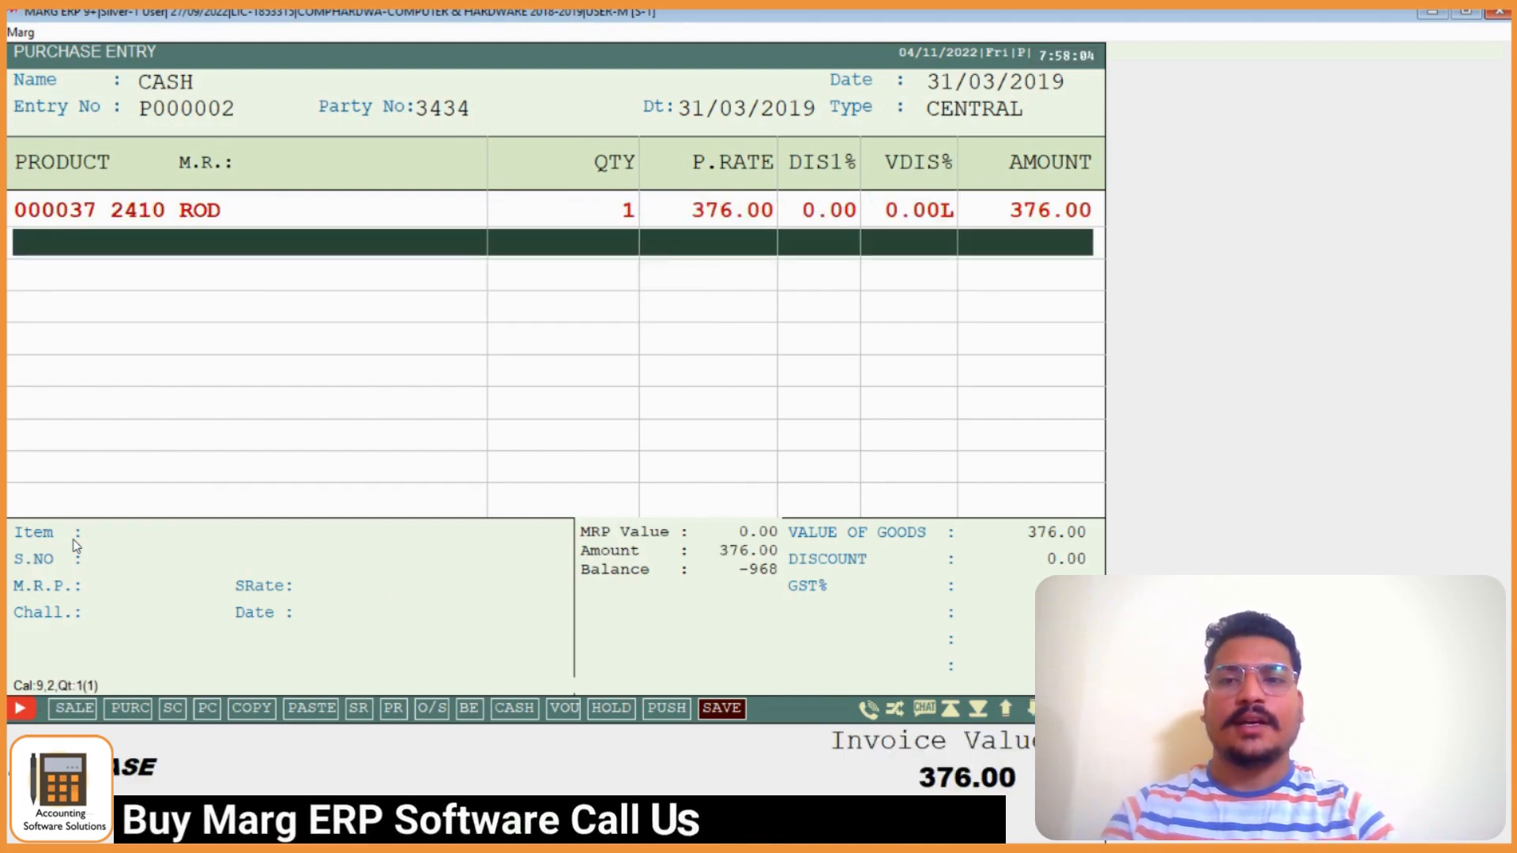
key(Escape)
key(Return)
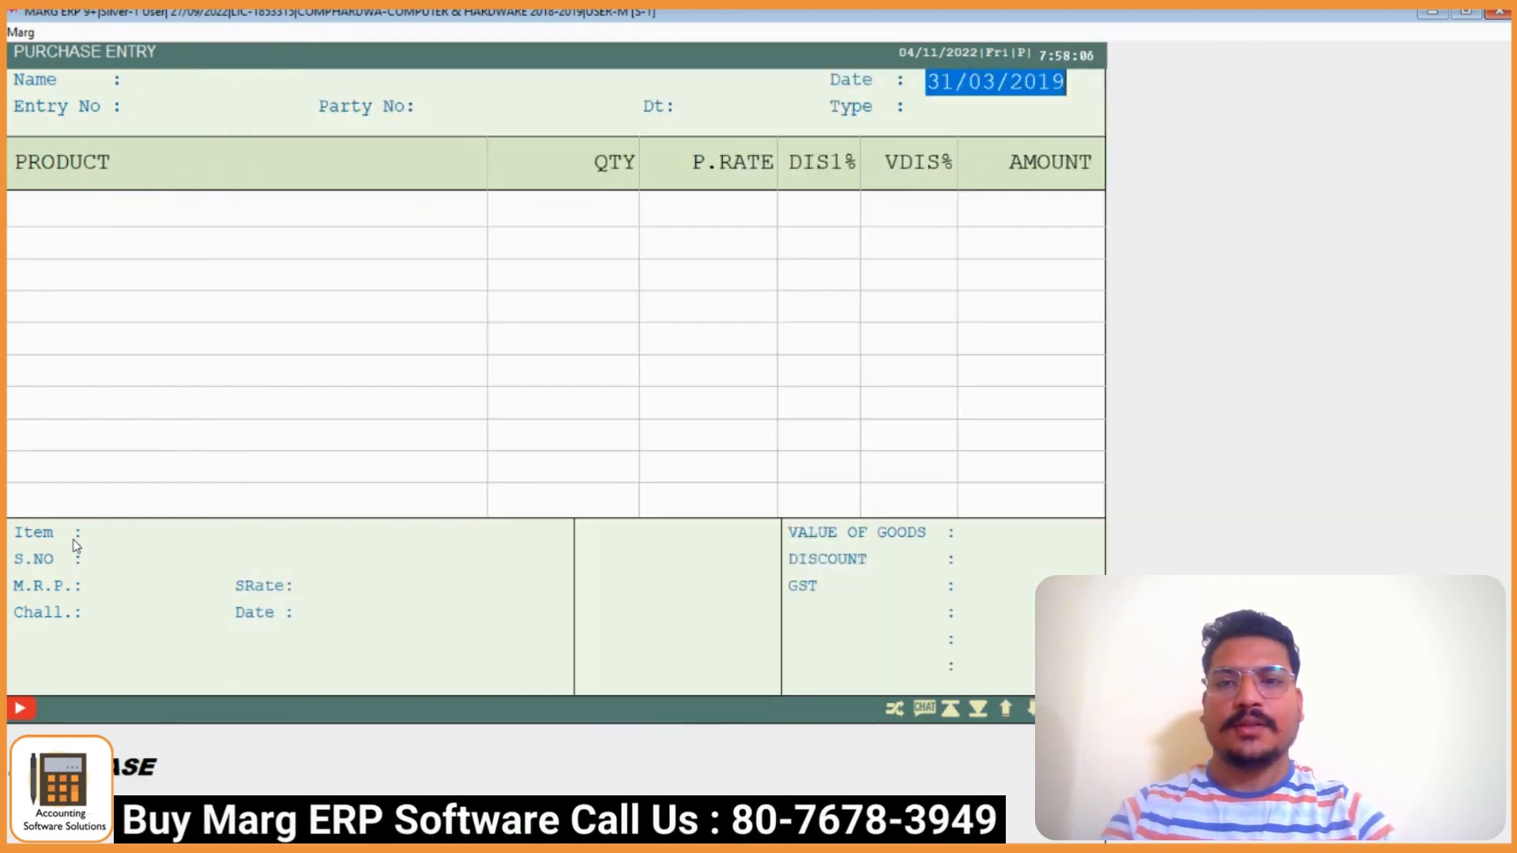
key(Escape)
Return to the list of companies and open DEMO CHEMIST SHOP
key(F1)
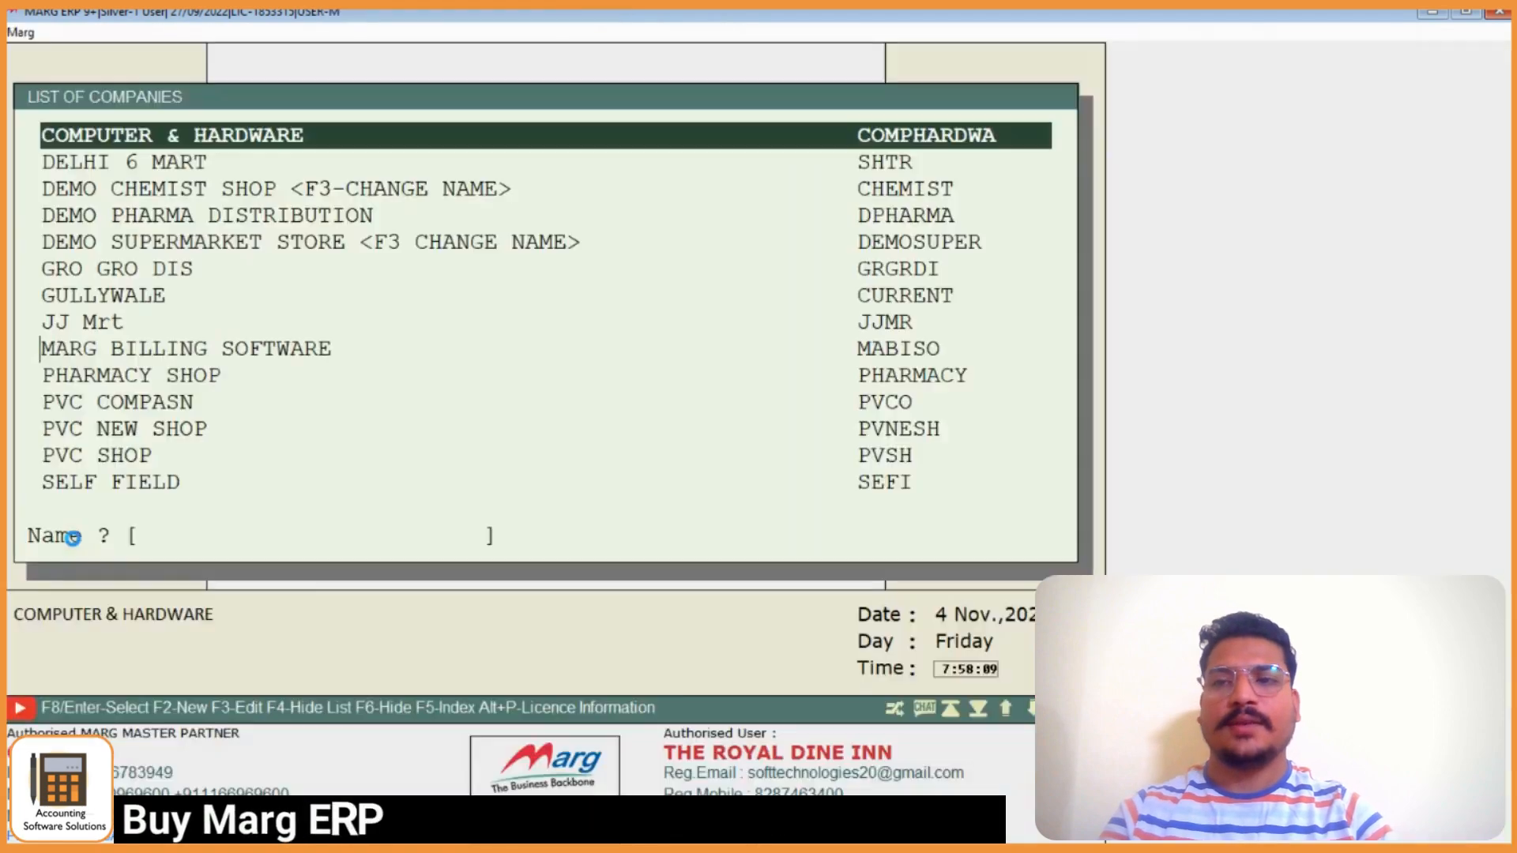
key(Down)
key(Down)
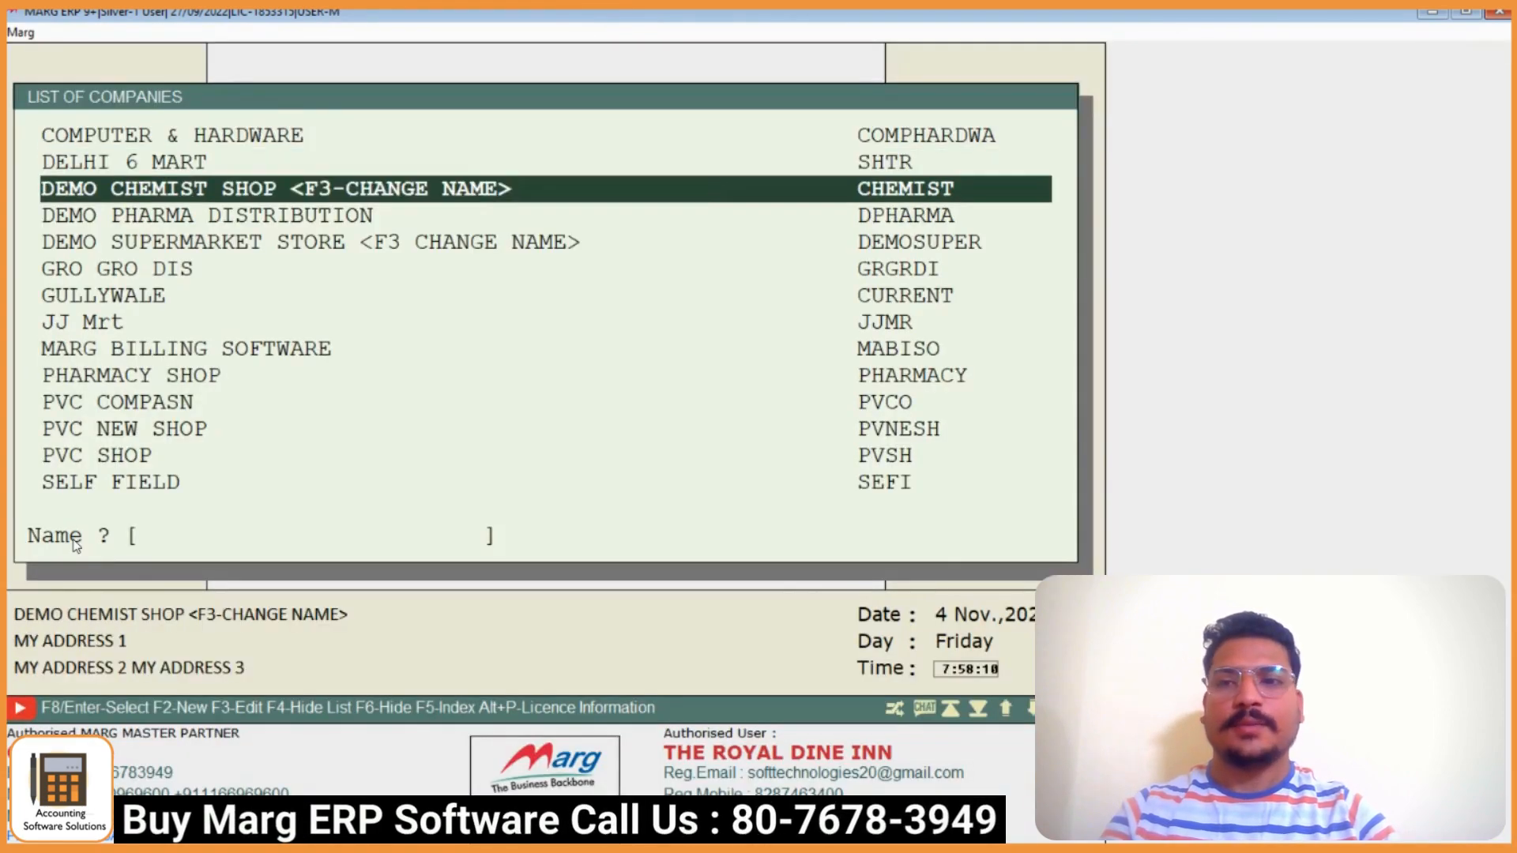
key(Return)
key(Return)
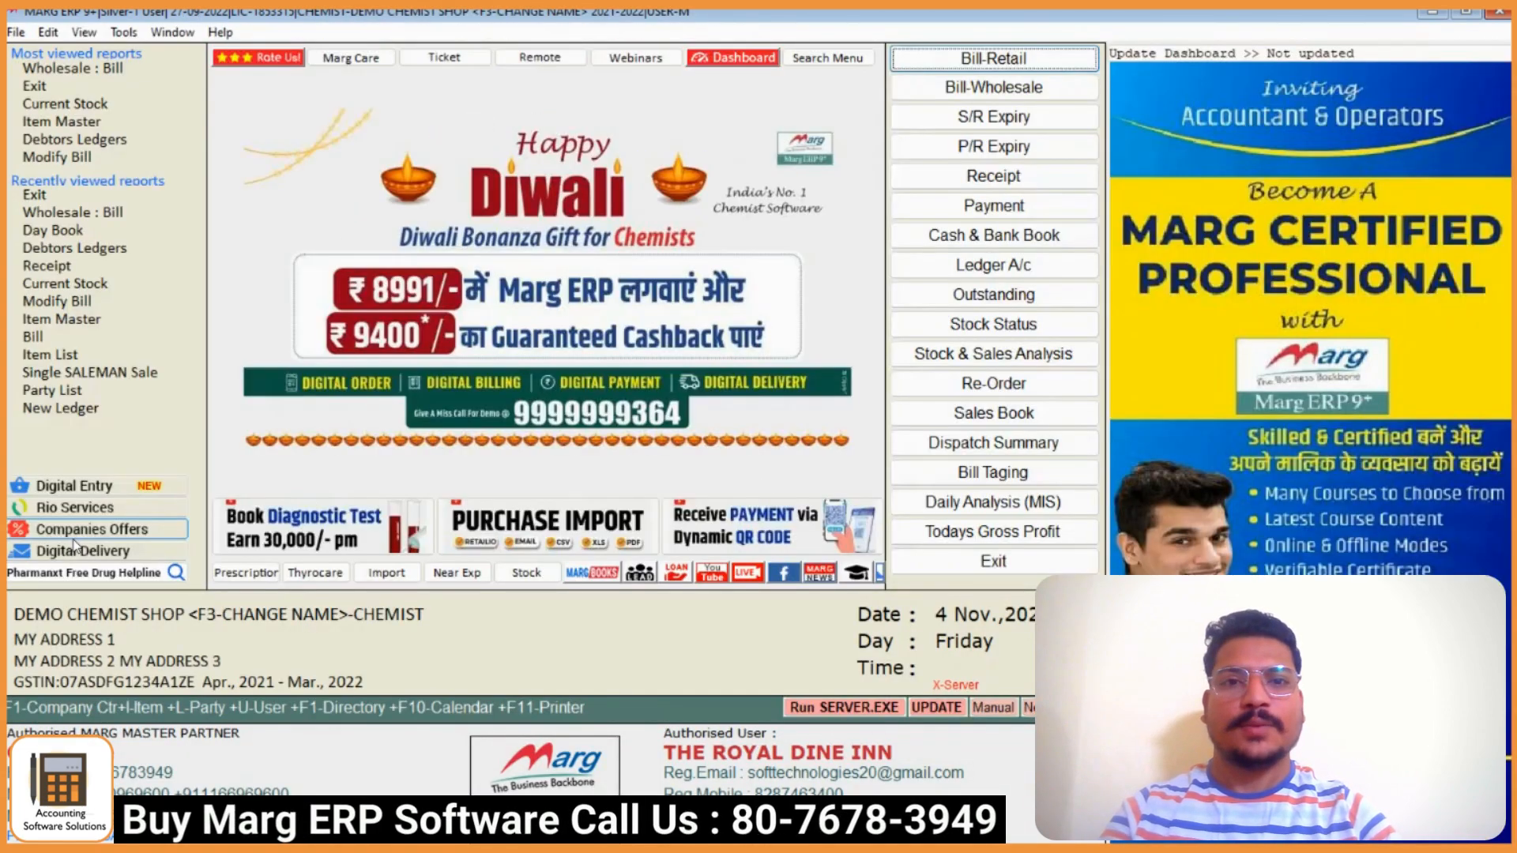
Start a retail sale bill dated 31-03-2022, leaving the patient and doctor details blank
key(Return)
key(Return)
key(y)
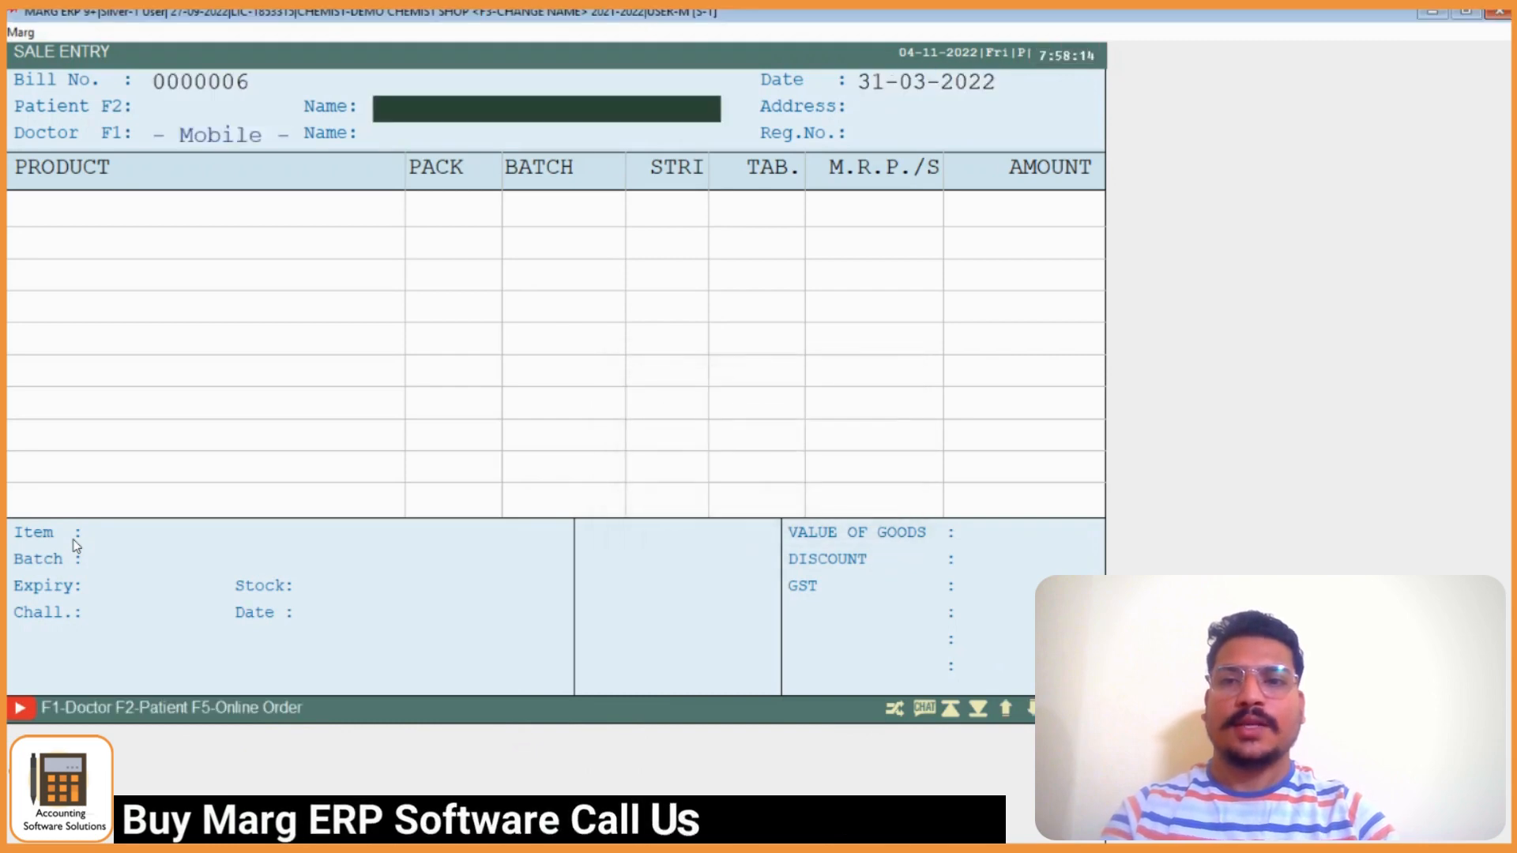
key(Return)
key(Return)
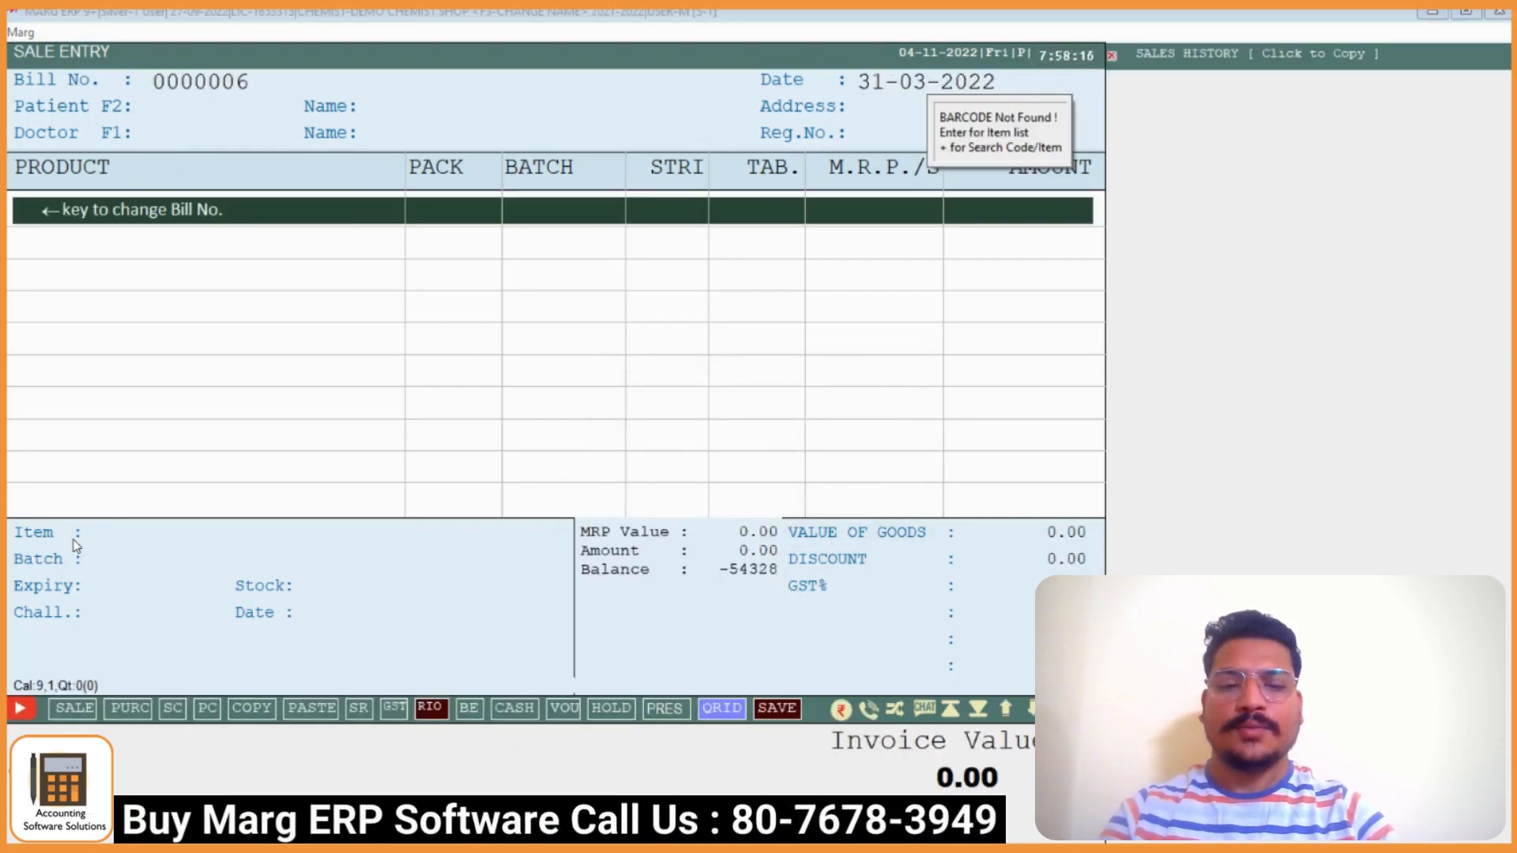
Try a D-CLIC 40MG sale line with batch WEUYTWE and expiry 2/2023, and leave the sale entry
text(d)
key(Return)
key(Return)
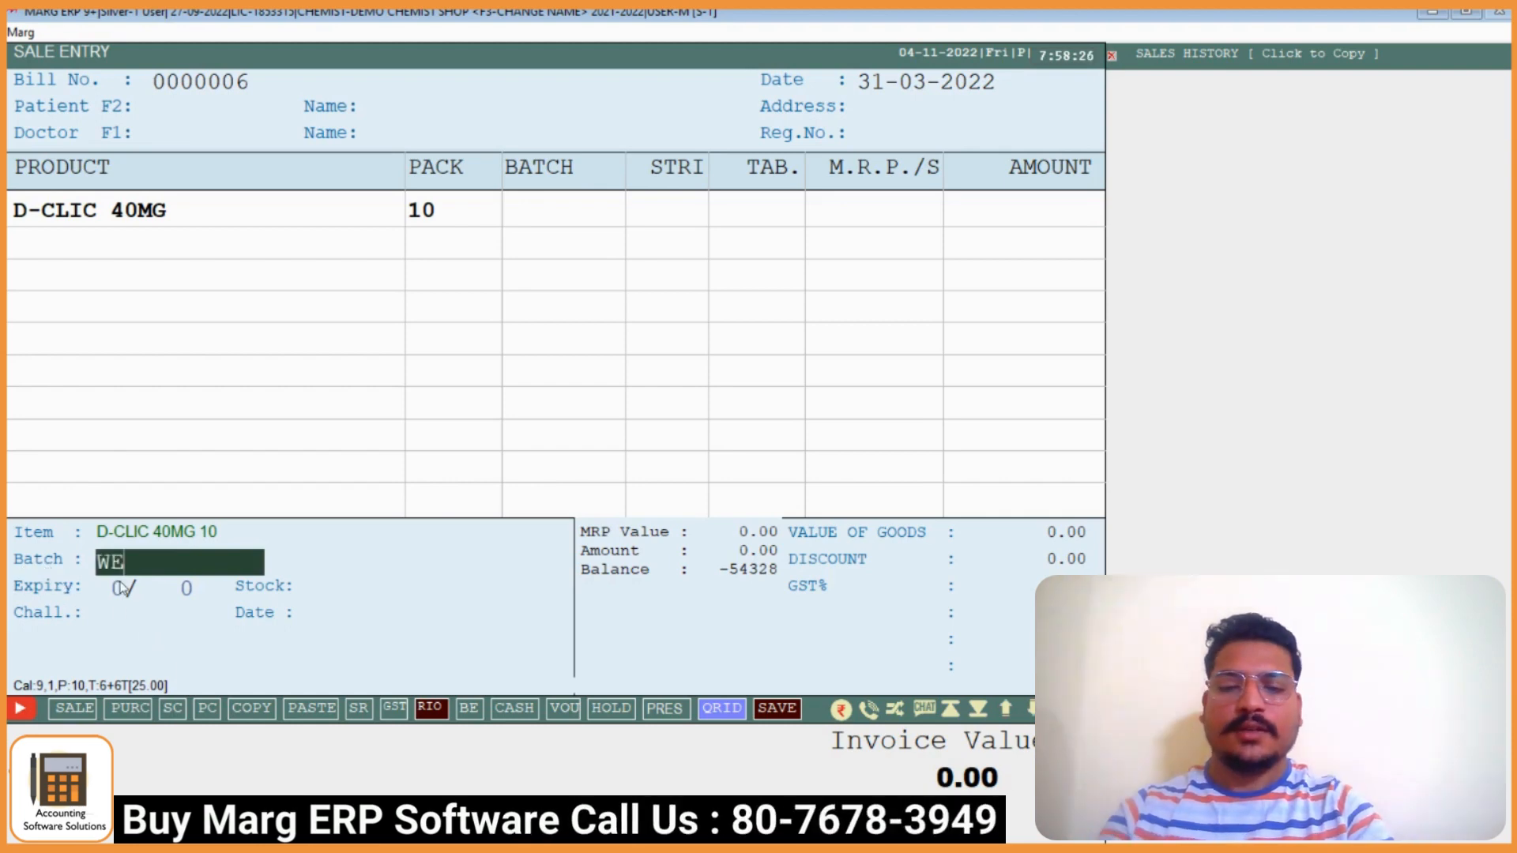
key(Return)
text(2)
key(Return)
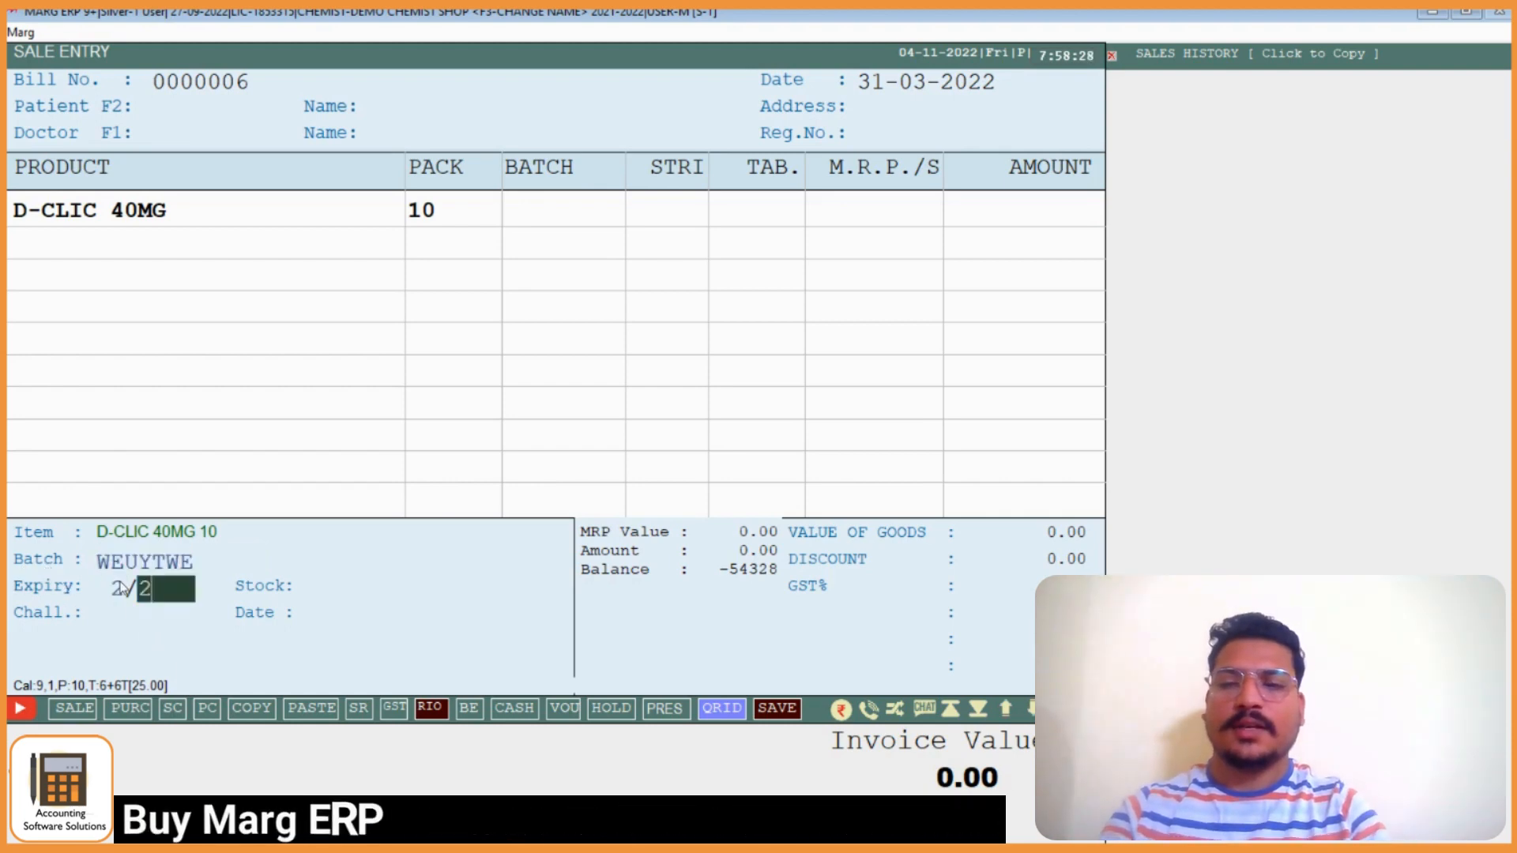
text(23)
key(Return)
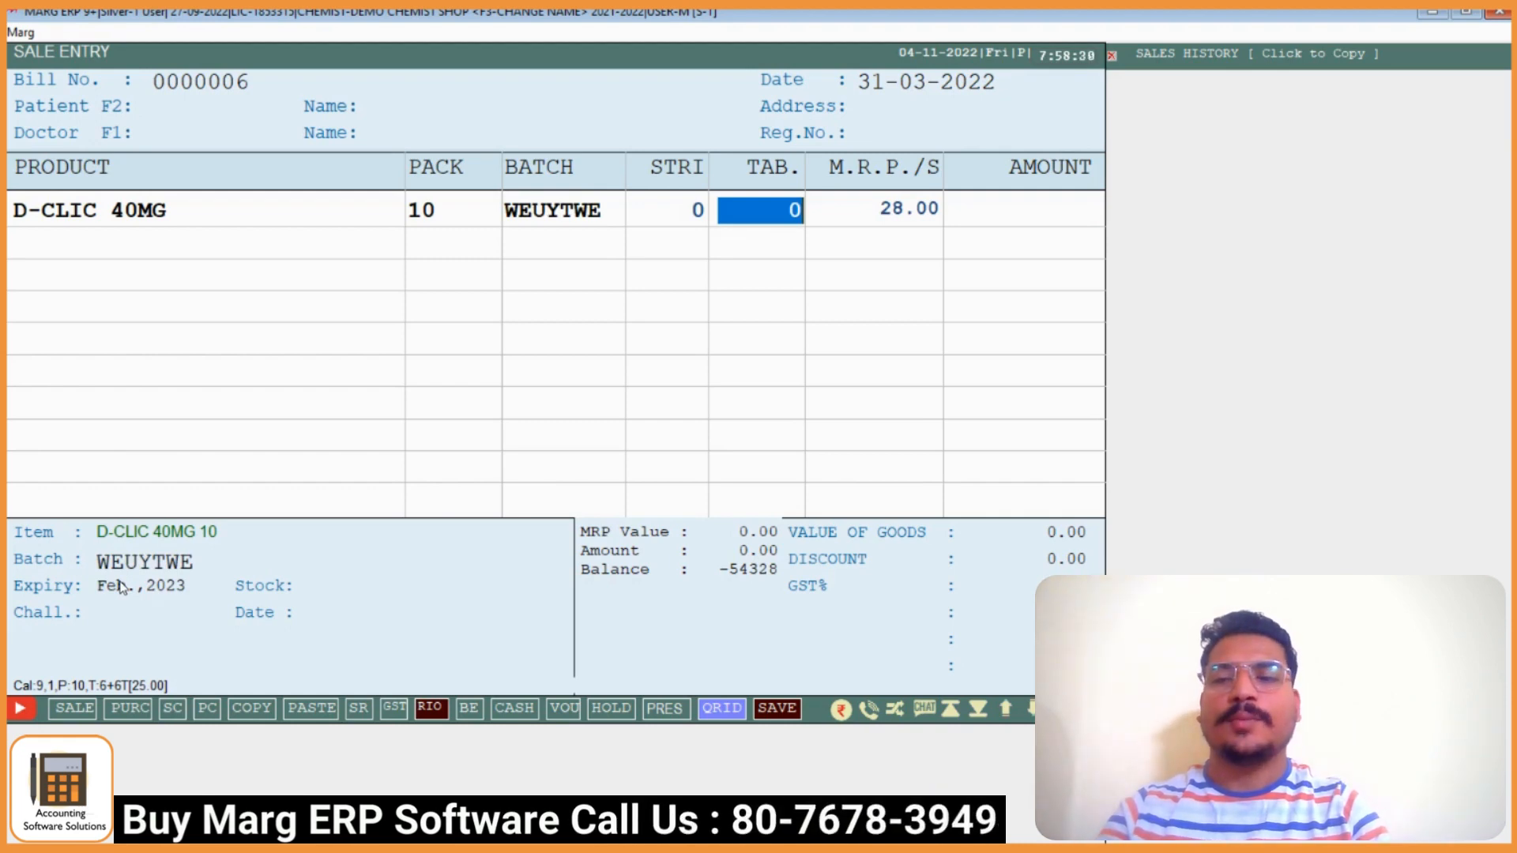
key(Escape)
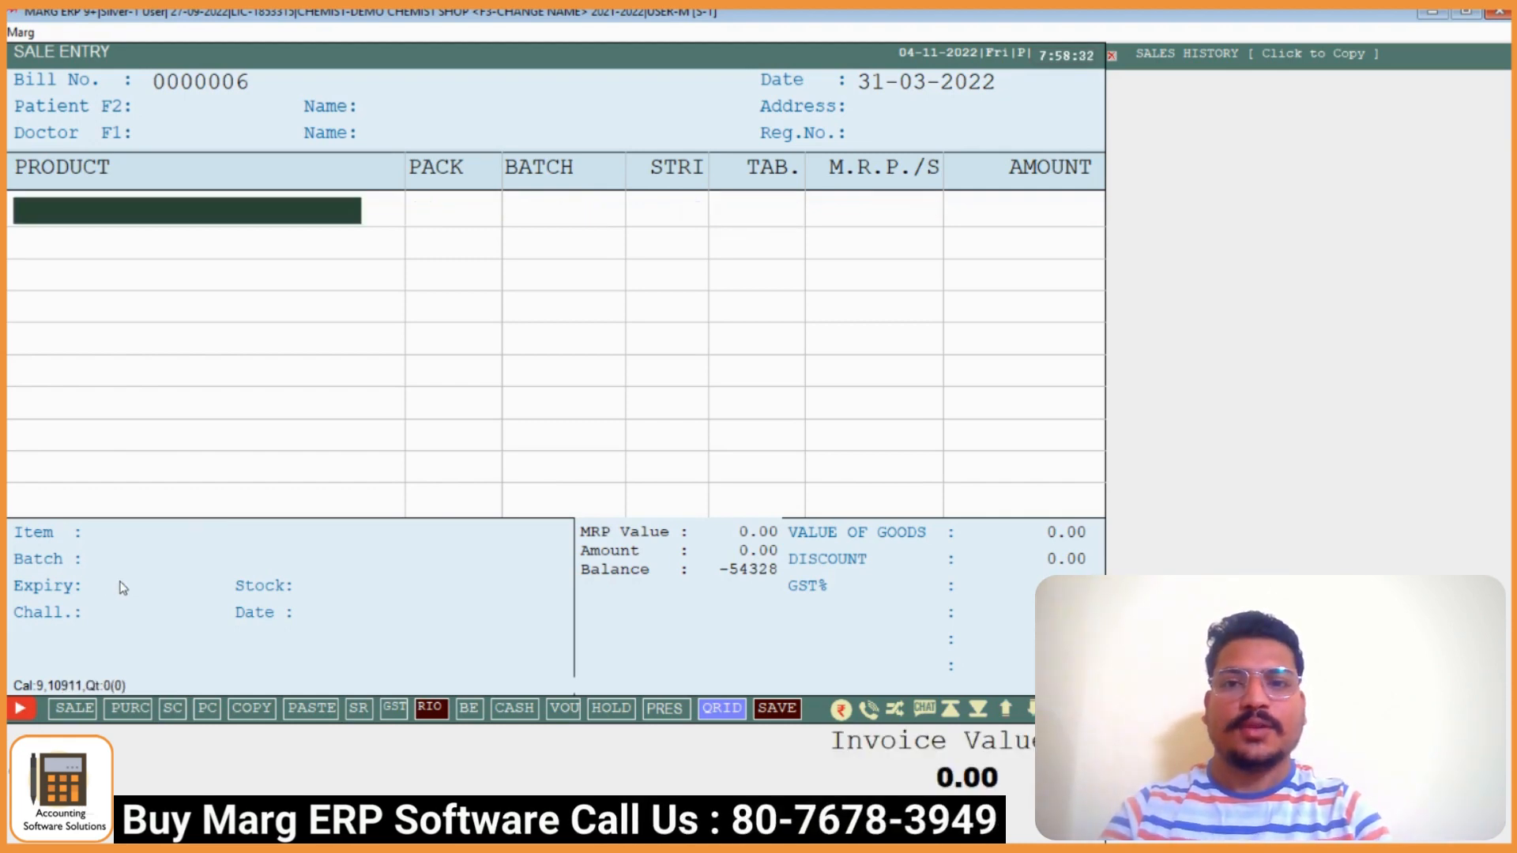
key(Escape)
key(Escape)
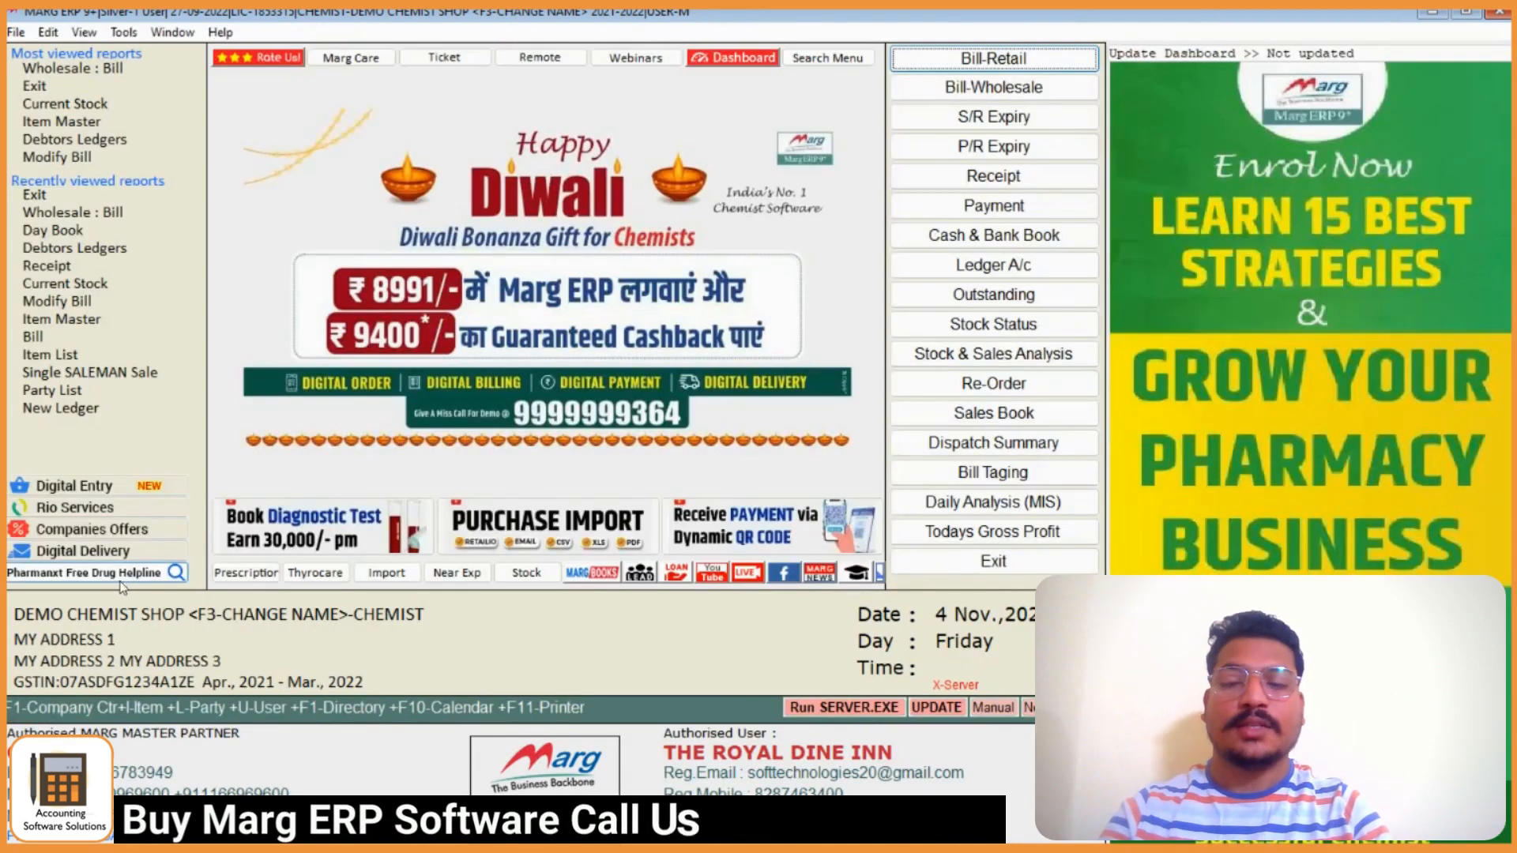
Return to the list of companies and open DEMO SUPERMARKET STORE
key(F1)
key(Down)
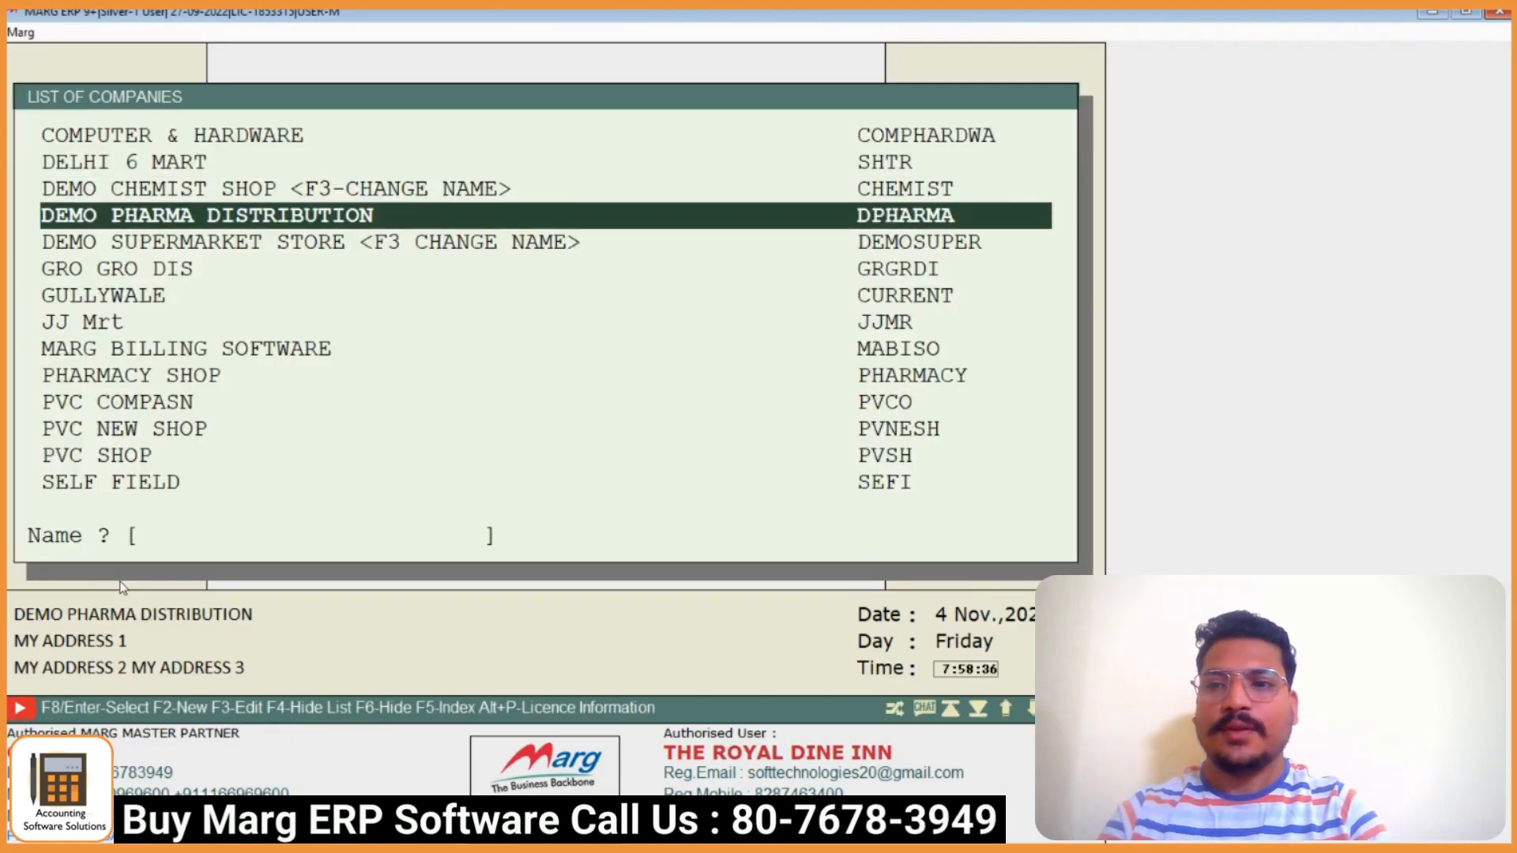
key(Down)
key(Return)
key(Return)
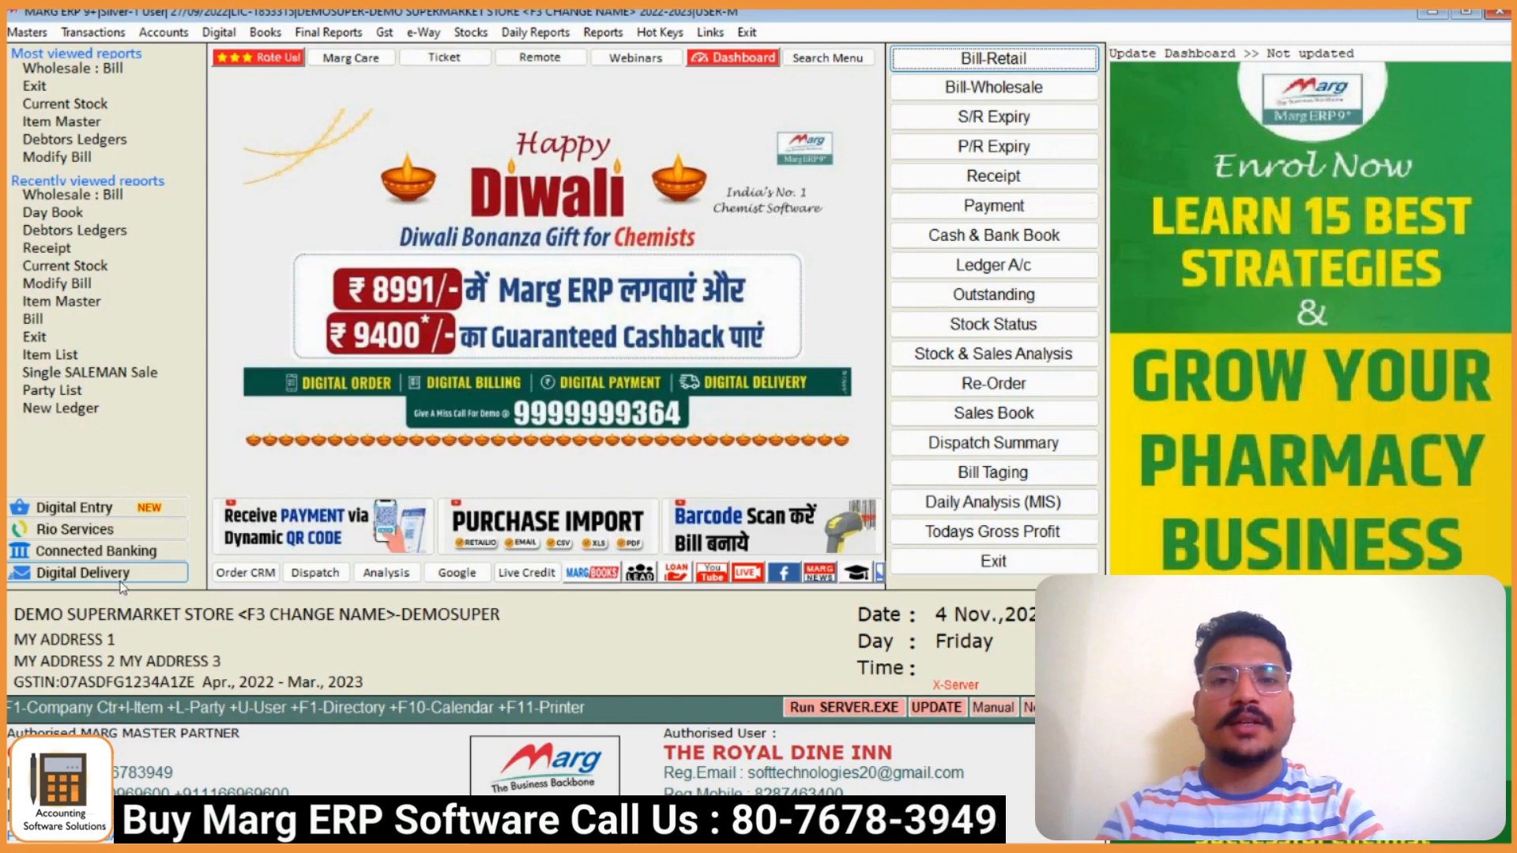
Start a retail sale bill dated 04/11/2022 with blank customer details and add one 004-12 TRAY EACH
key(Return)
key(Return)
key(Return)
key(Return)
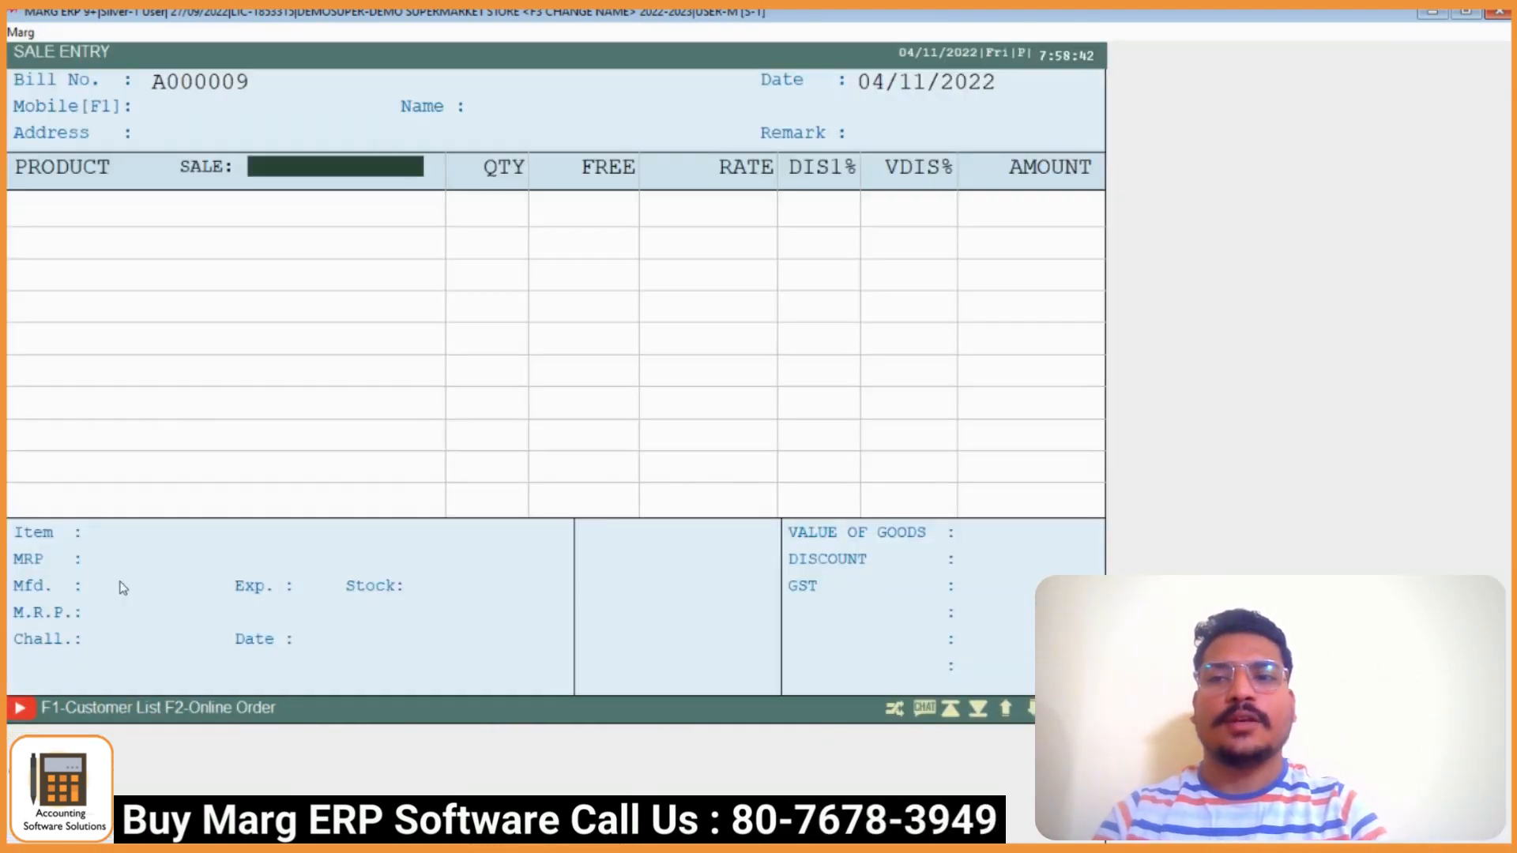
key(Return)
key(Down)
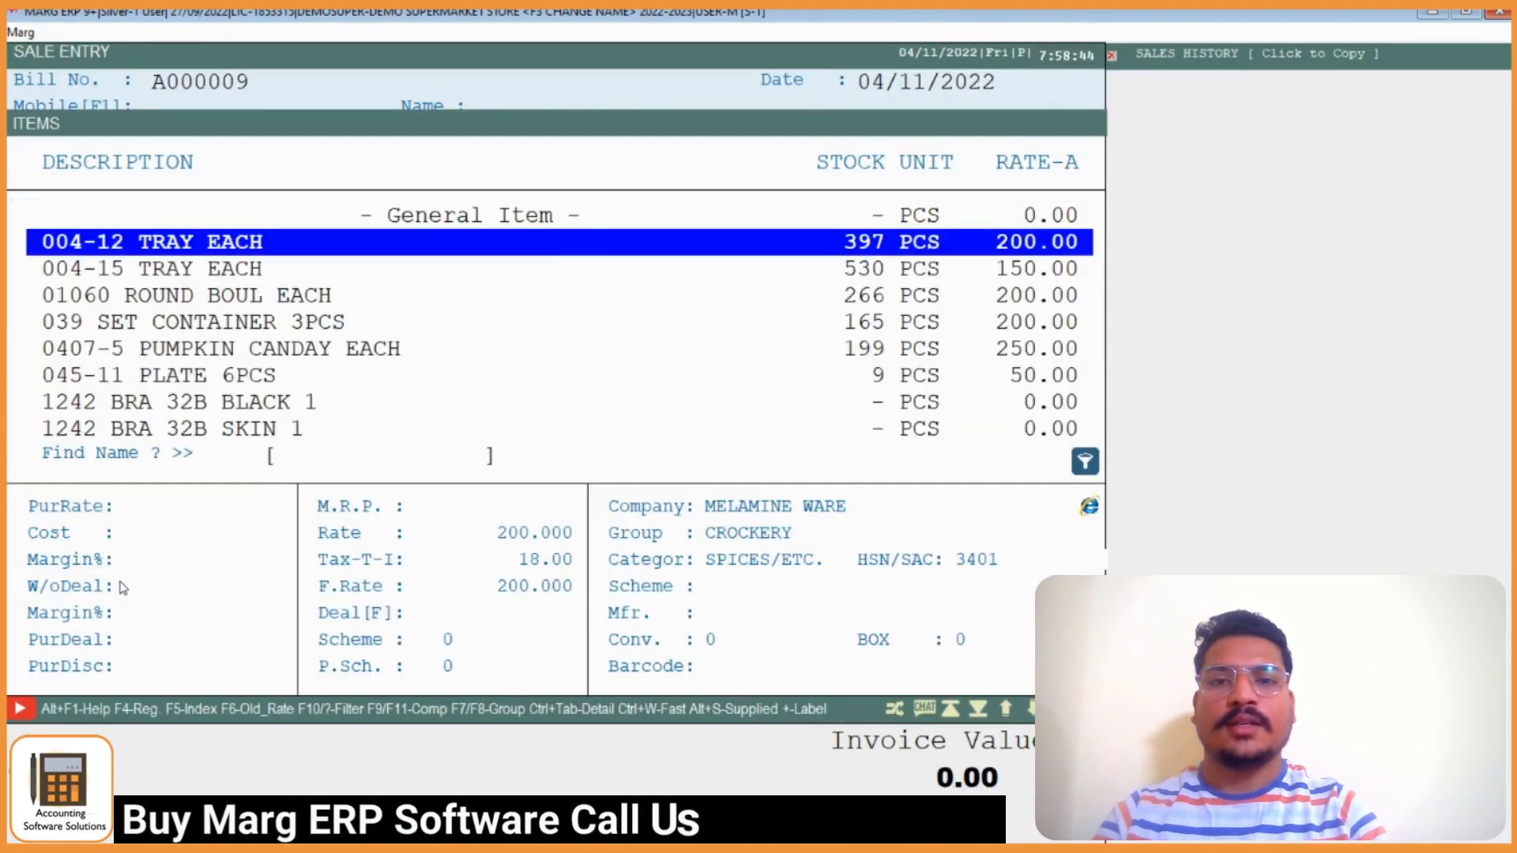
key(Return)
key(Return)
key(Up)
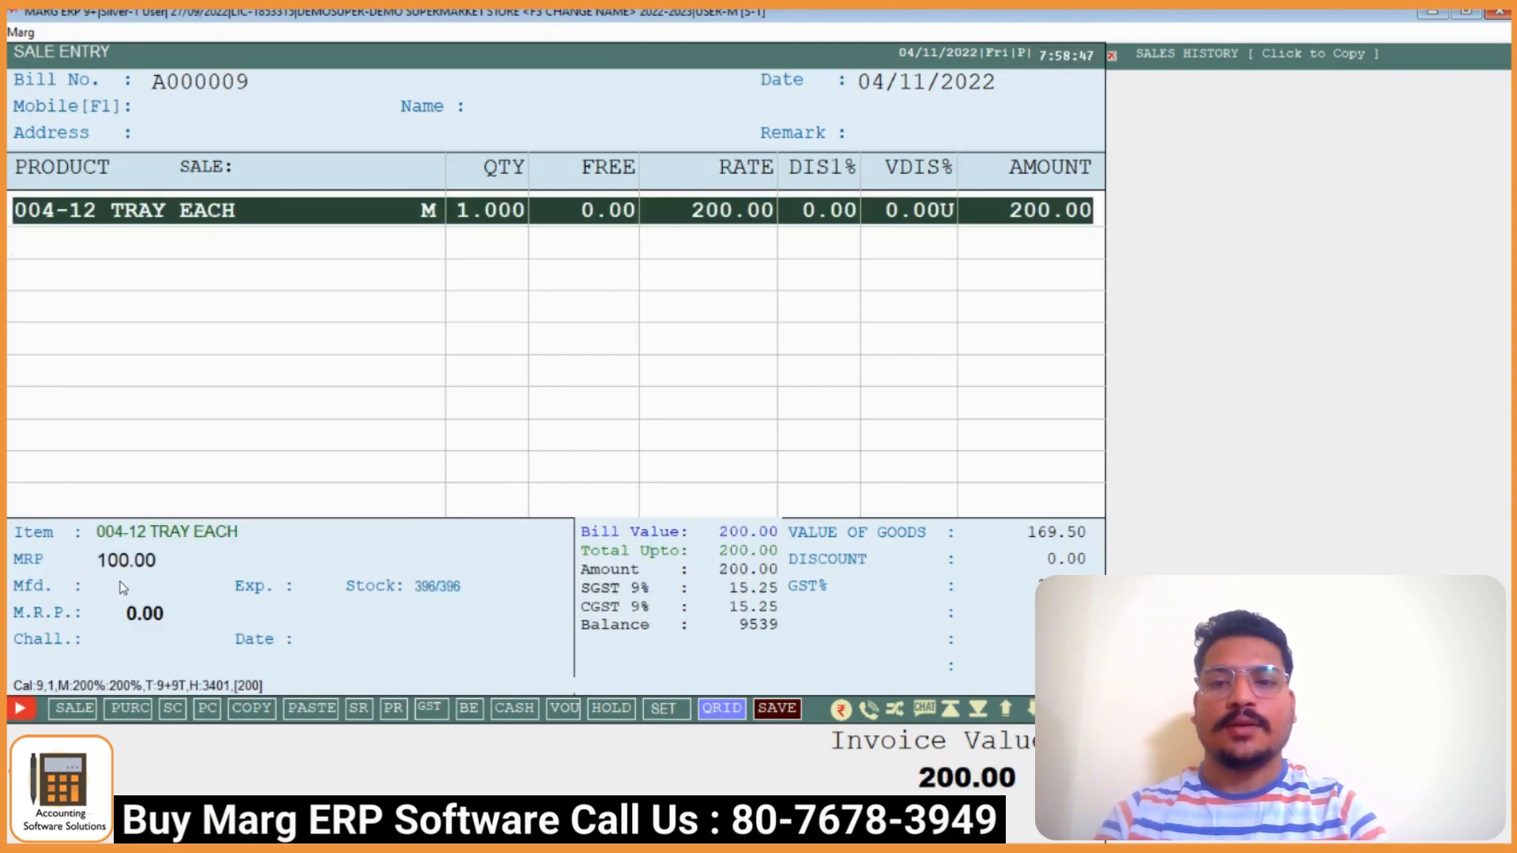
Add one 045-11 PLATE 6PCS as the second line of the sale bill and close the bill
key(Down)
key(Return)
text(12121)
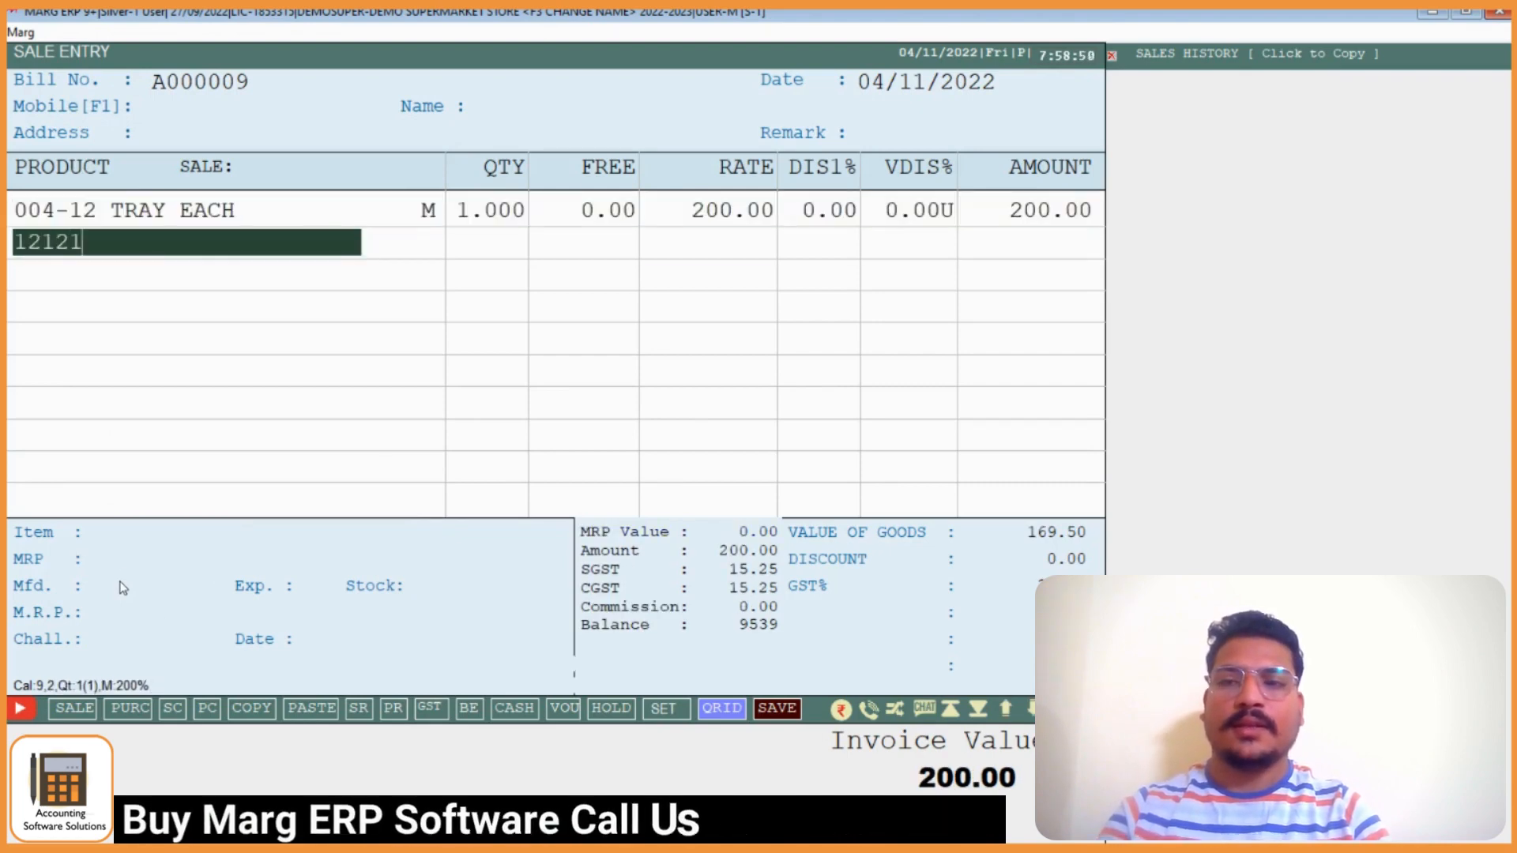
key(Return)
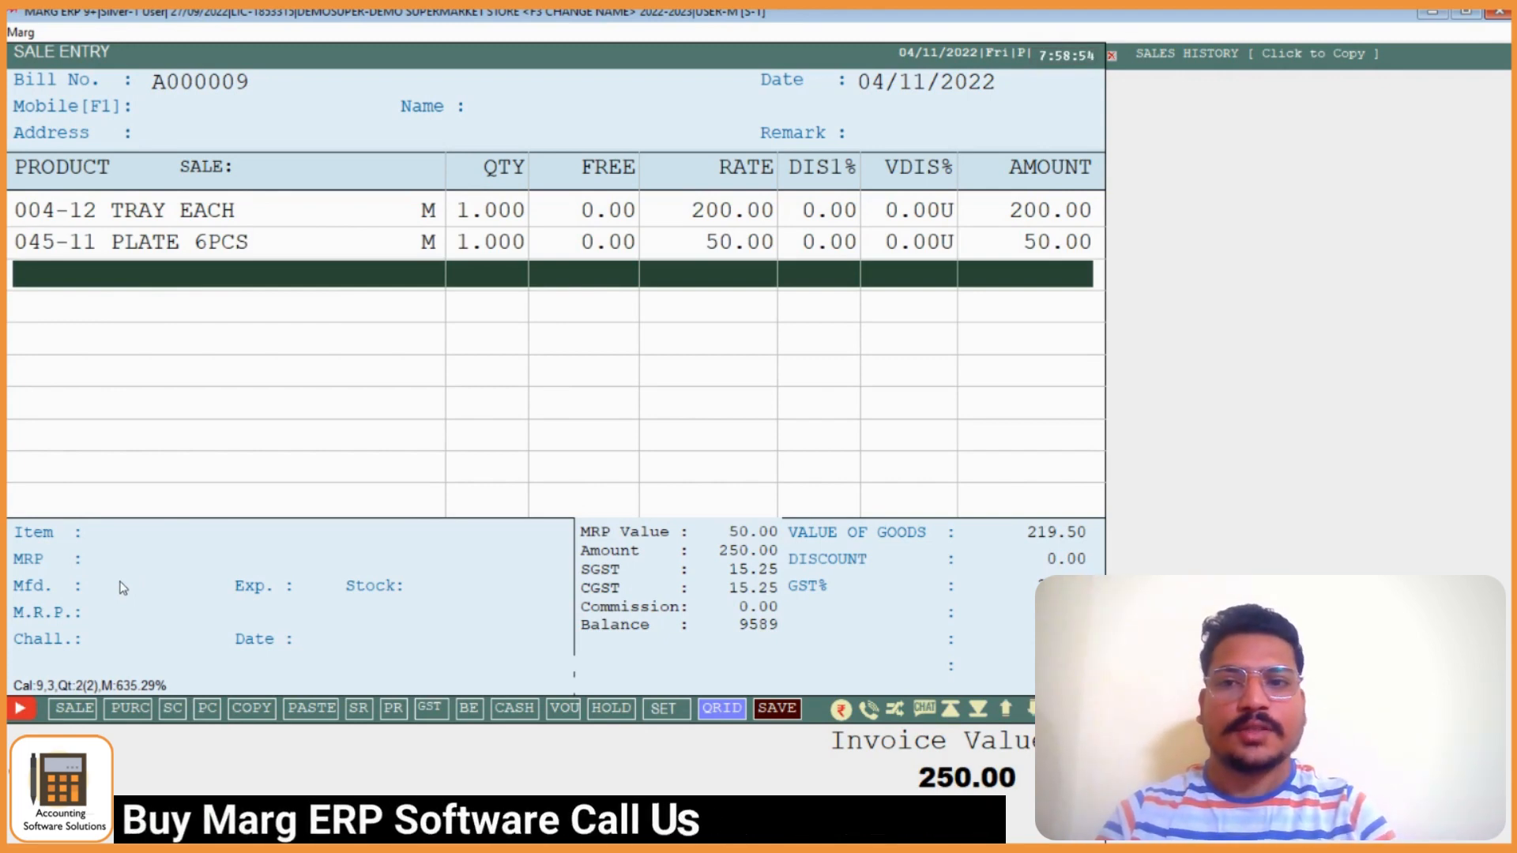
key(Escape)
key(Return)
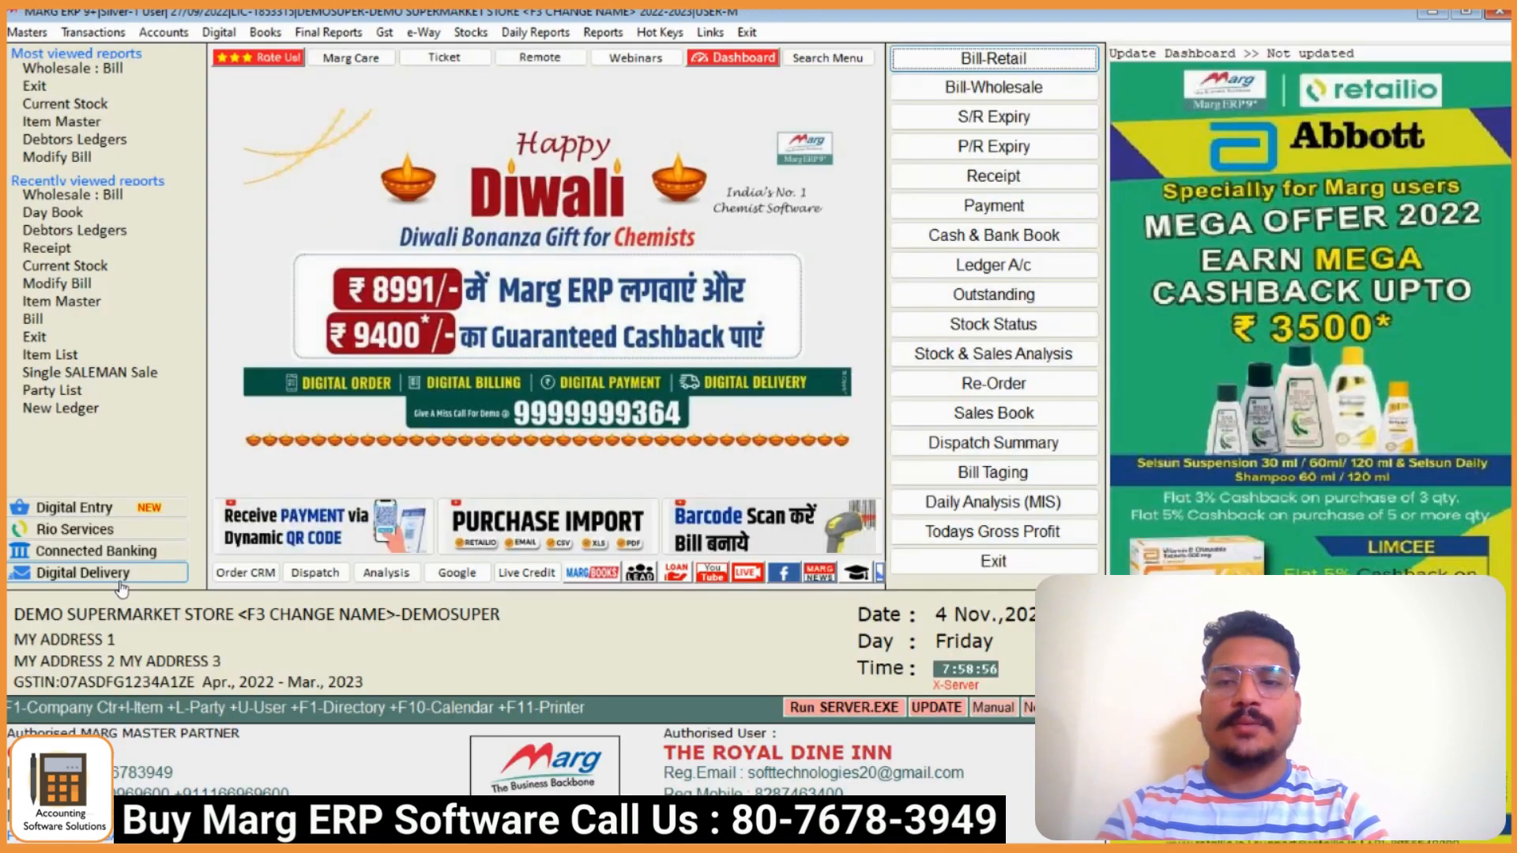